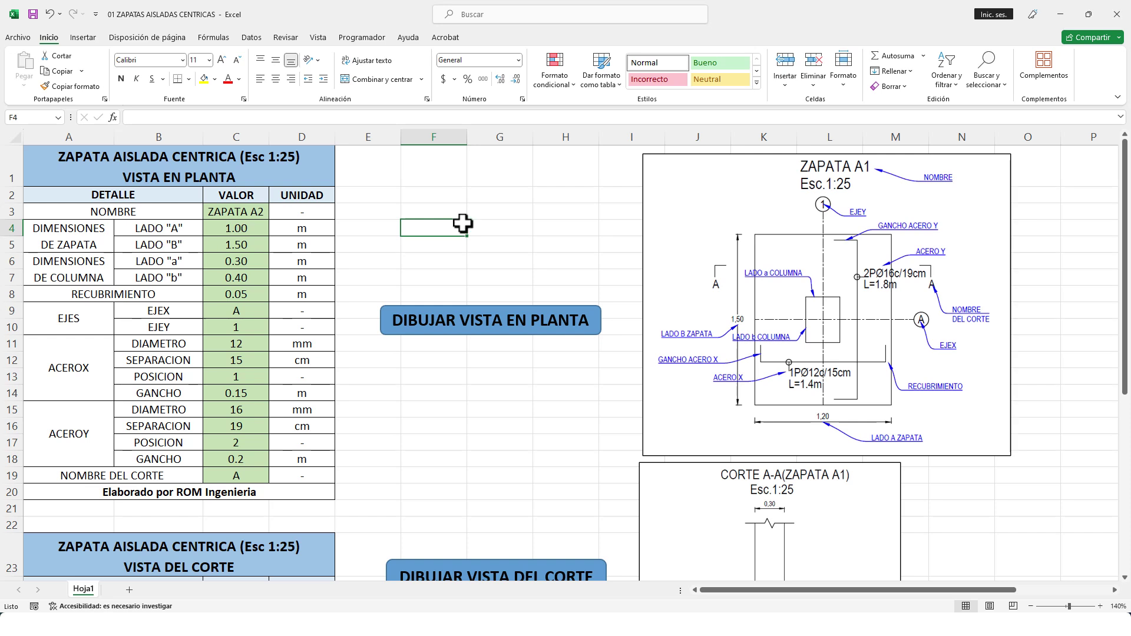
{"action": "left_click", "coordinate": [502, 194]}
{"action": "left_click", "coordinate": [447, 207]}
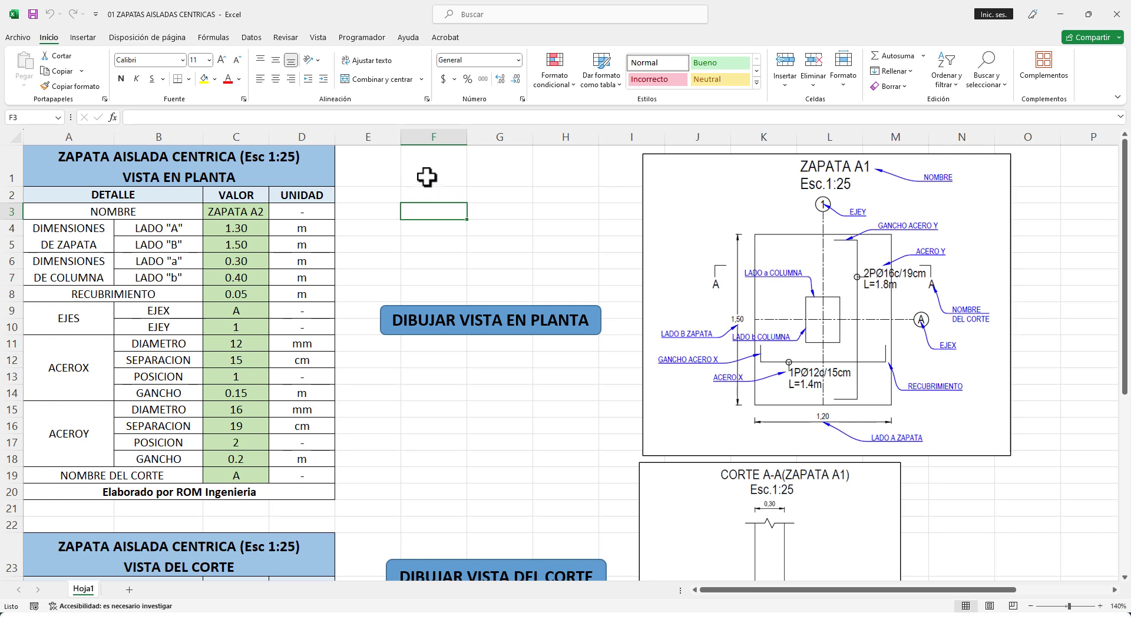
- Check in the ribbon customization options that the Programador entry is enabled, and leave the options without changes
{"action": "left_click", "coordinate": [363, 38]}
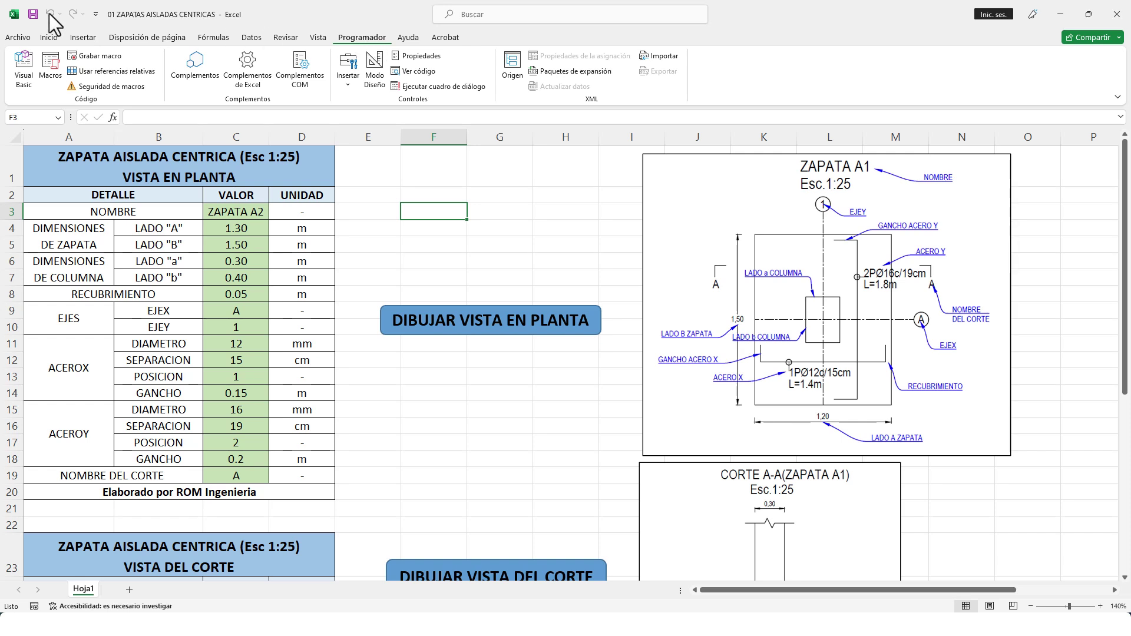
{"action": "left_click", "coordinate": [14, 14]}
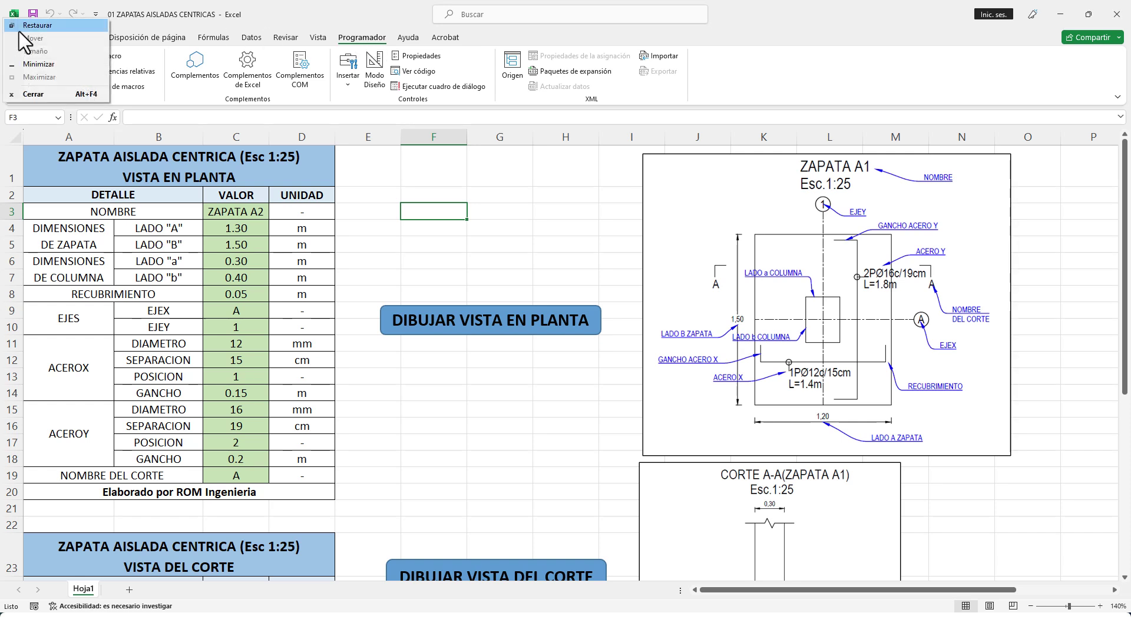
{"action": "left_click", "coordinate": [500, 195]}
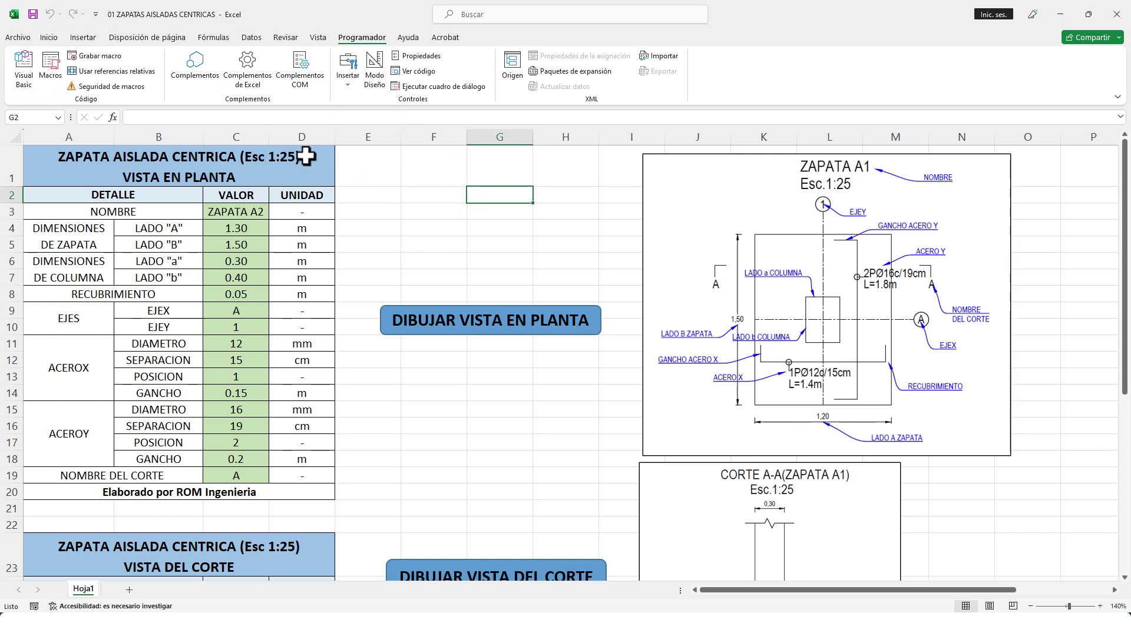
{"action": "left_click", "coordinate": [14, 38]}
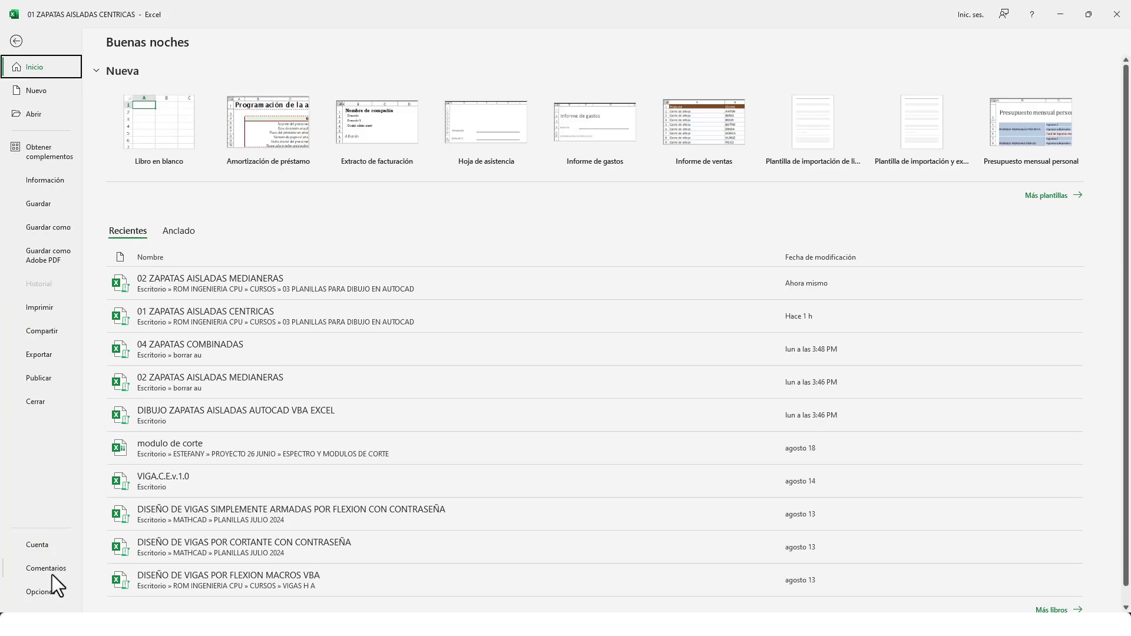
{"action": "left_click", "coordinate": [41, 593]}
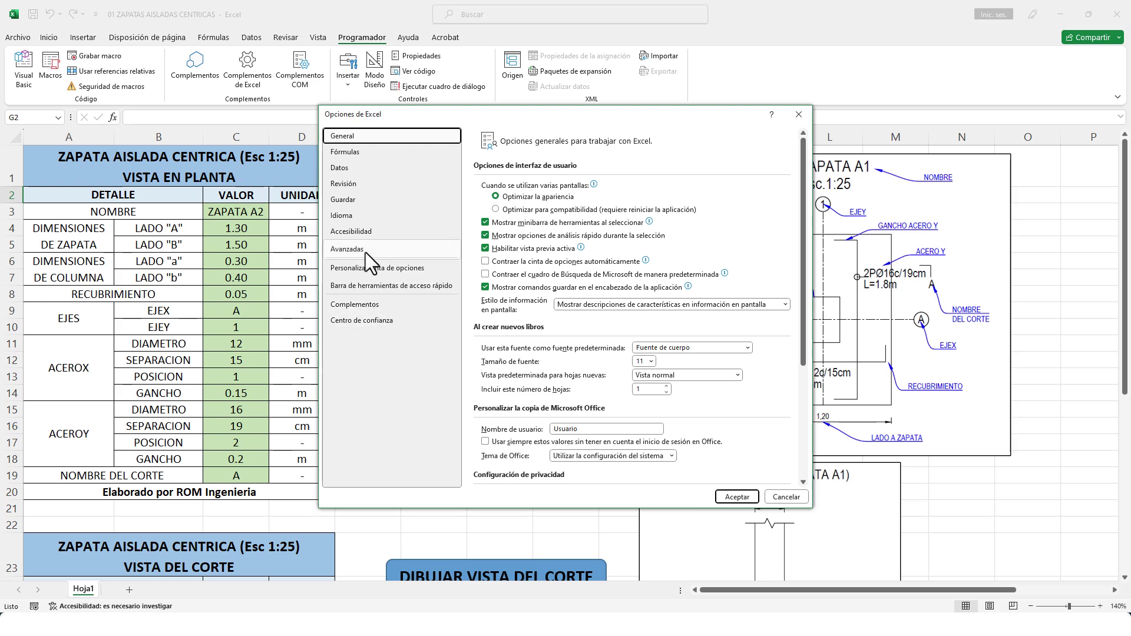
{"action": "left_click", "coordinate": [408, 270]}
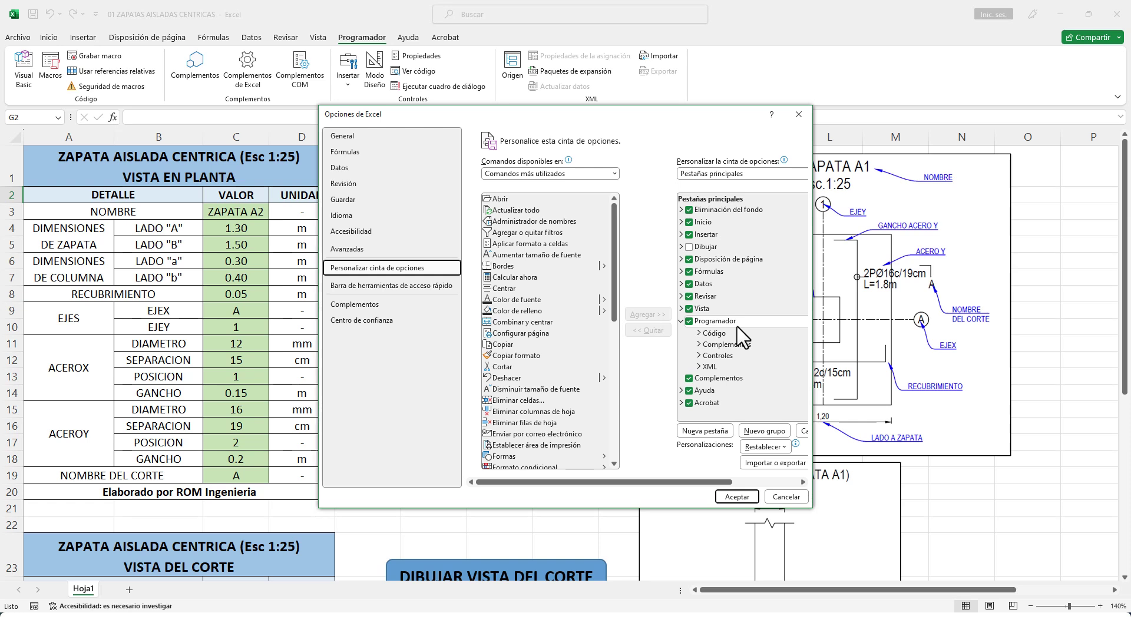
{"action": "left_click", "coordinate": [778, 498]}
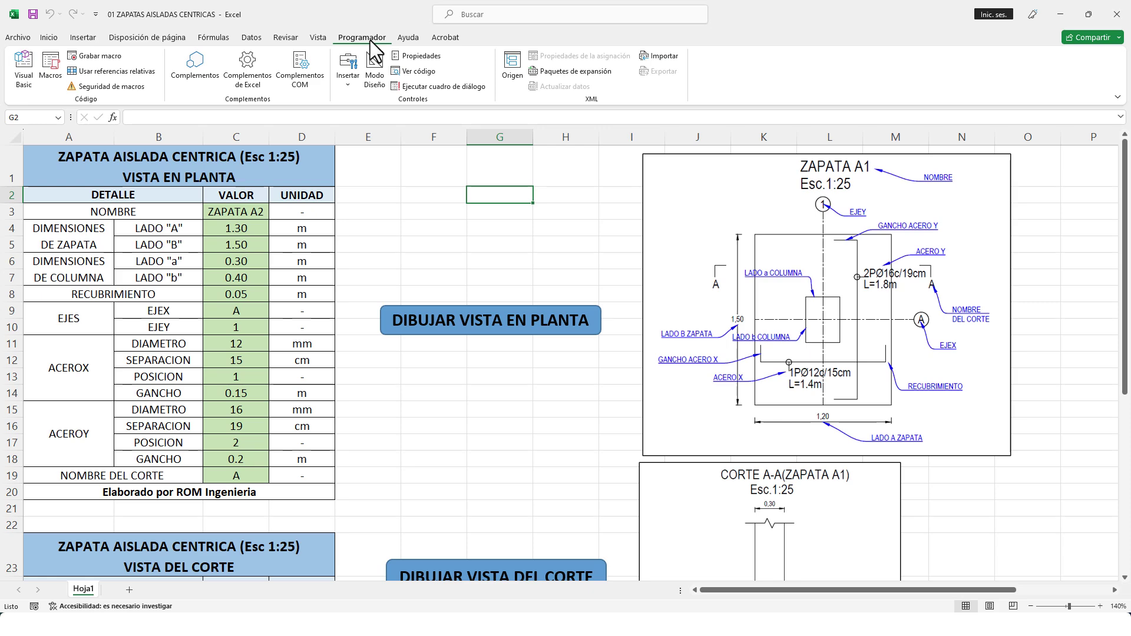
- Open the workbook's macro code and check the AutoCAD 2021 Type Library entry in the VBA project references
{"action": "left_click", "coordinate": [415, 72]}
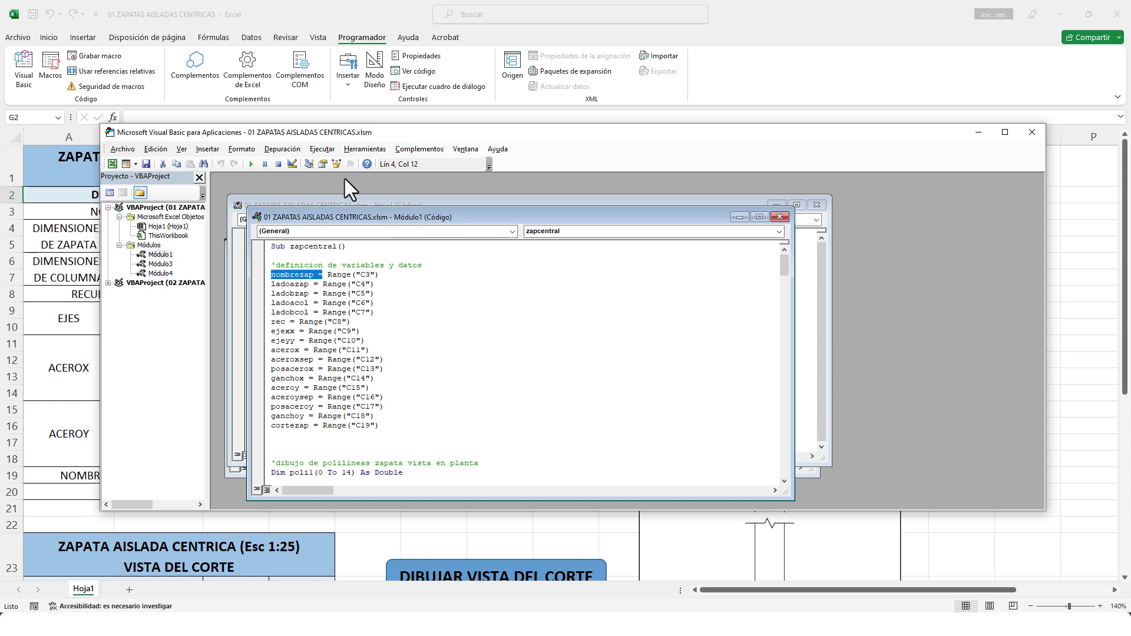
{"action": "left_click", "coordinate": [359, 147]}
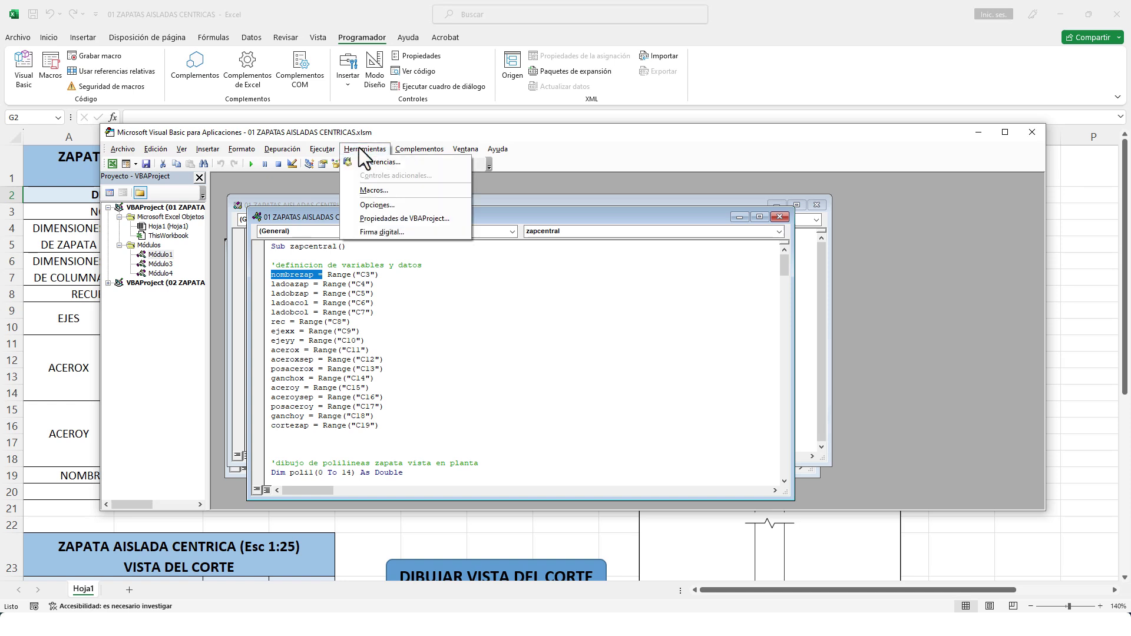
{"action": "left_click", "coordinate": [371, 165]}
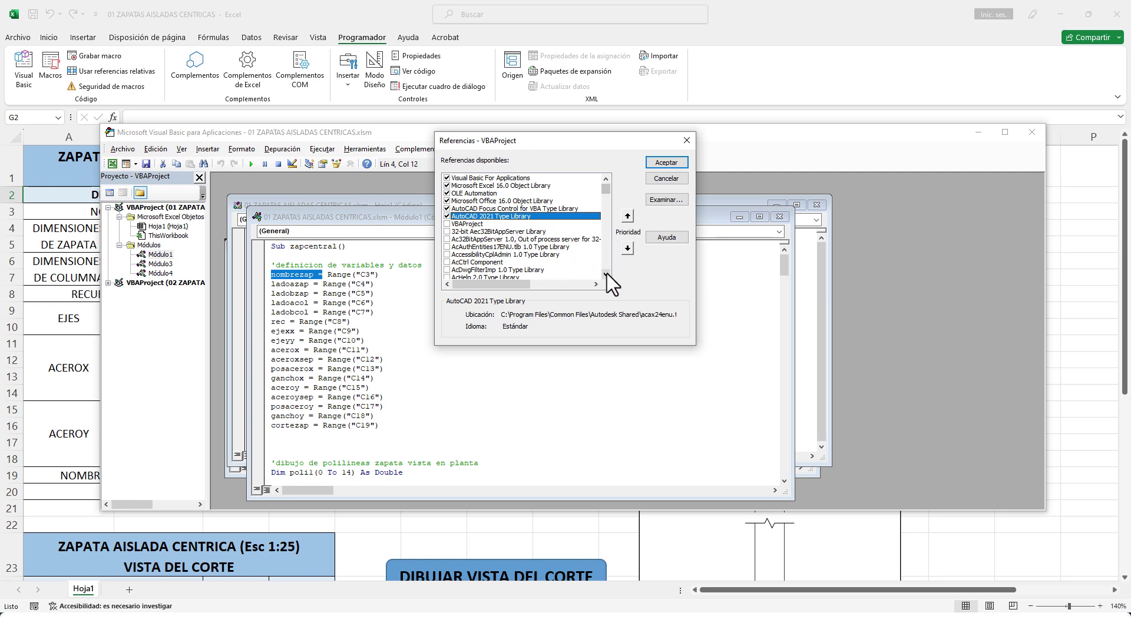
{"action": "left_click", "coordinate": [447, 216]}
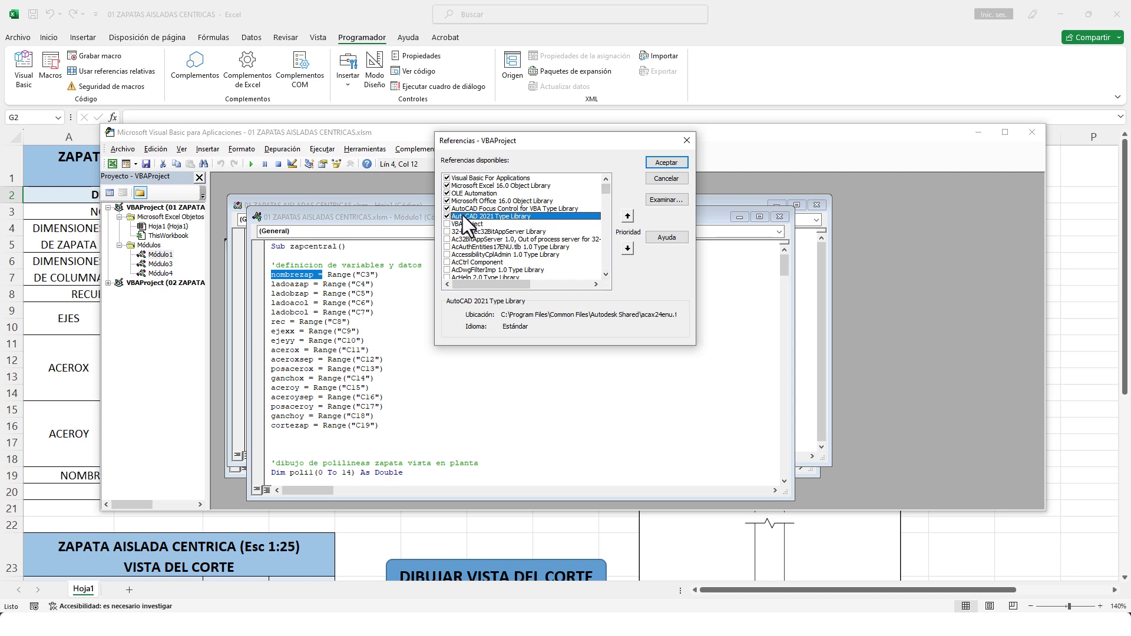
- Look through the available references for the other AutoCAD libraries, accept the references and close the VBA editor
{"action": "left_click", "coordinate": [605, 273]}
{"action": "left_click", "coordinate": [605, 274]}
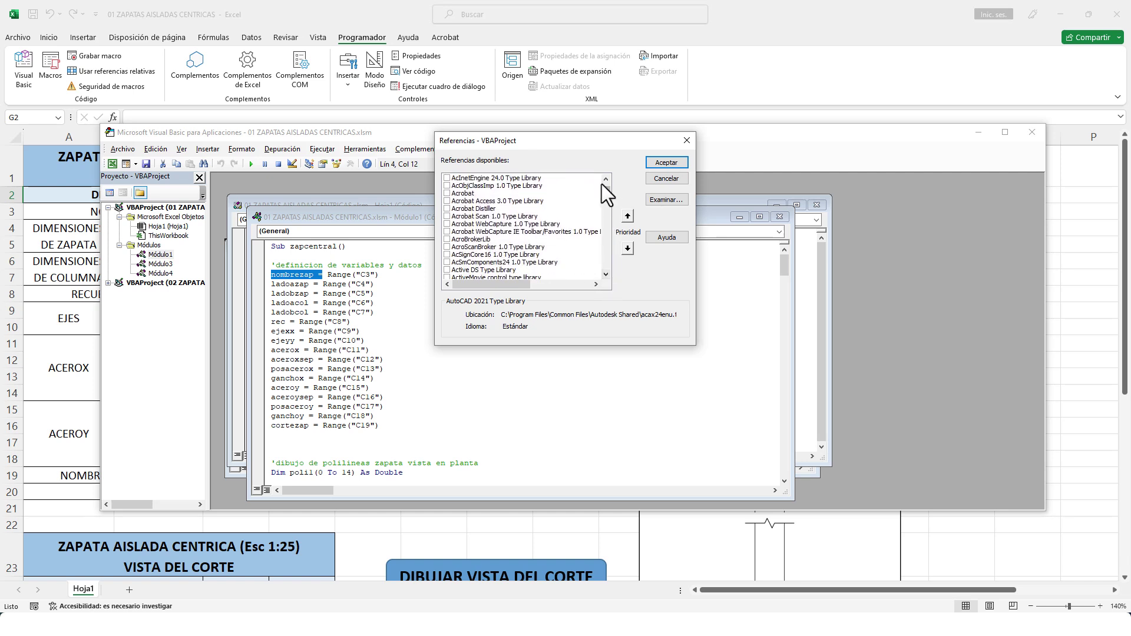
{"action": "left_click_drag", "start_coordinate": [603, 190], "coordinate": [610, 194]}
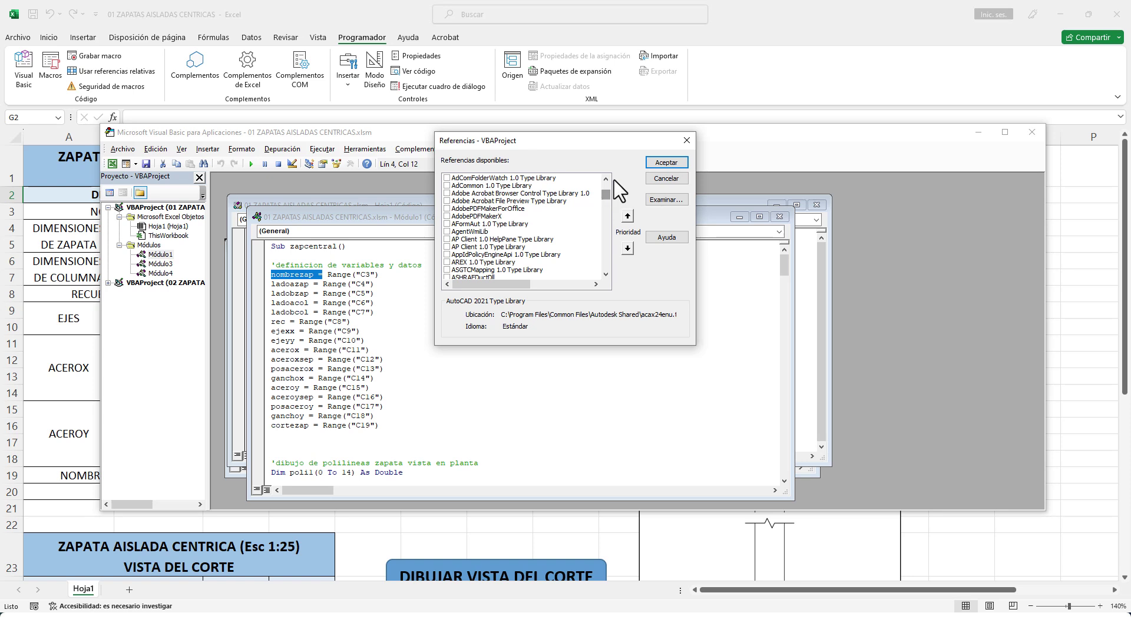
{"action": "left_click", "coordinate": [605, 274]}
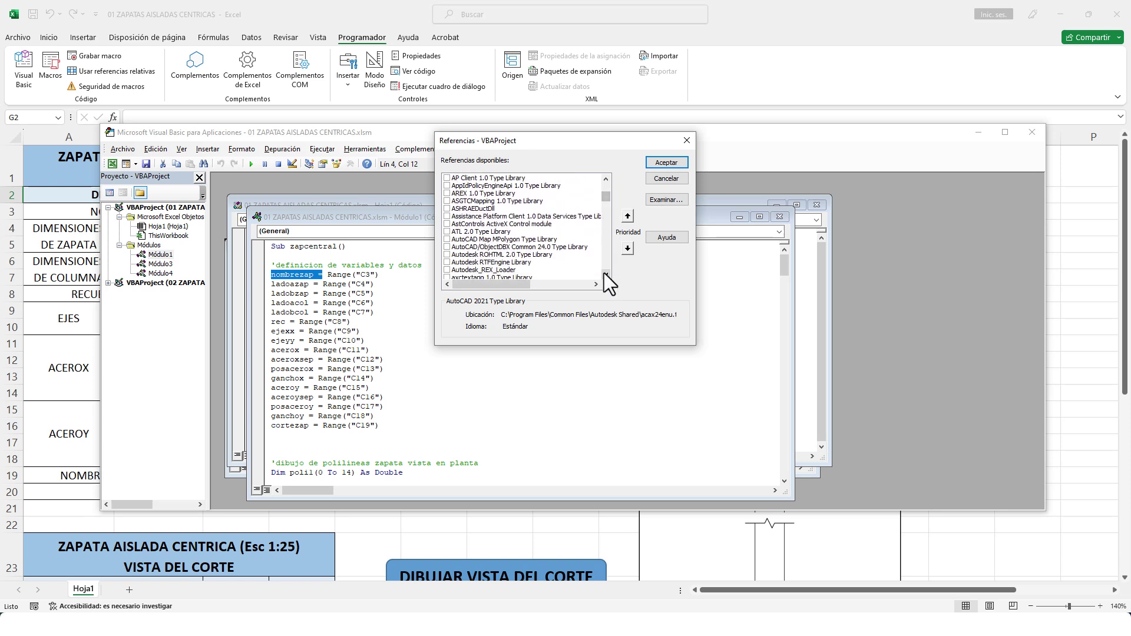
{"action": "left_click", "coordinate": [603, 274]}
{"action": "left_click", "coordinate": [603, 273]}
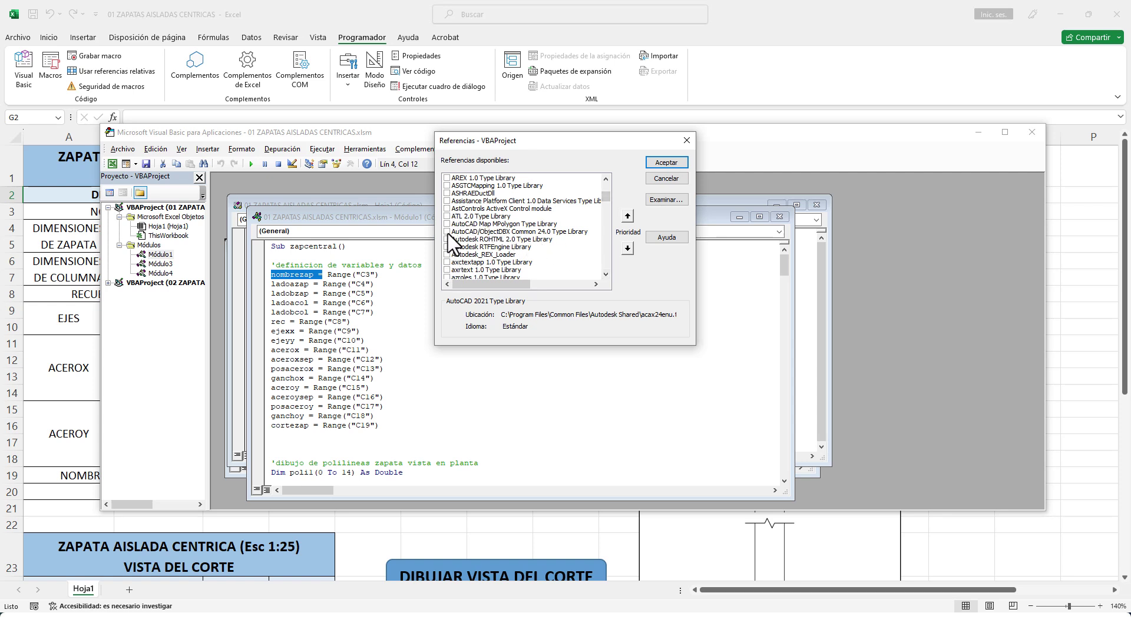
{"action": "left_click", "coordinate": [672, 162]}
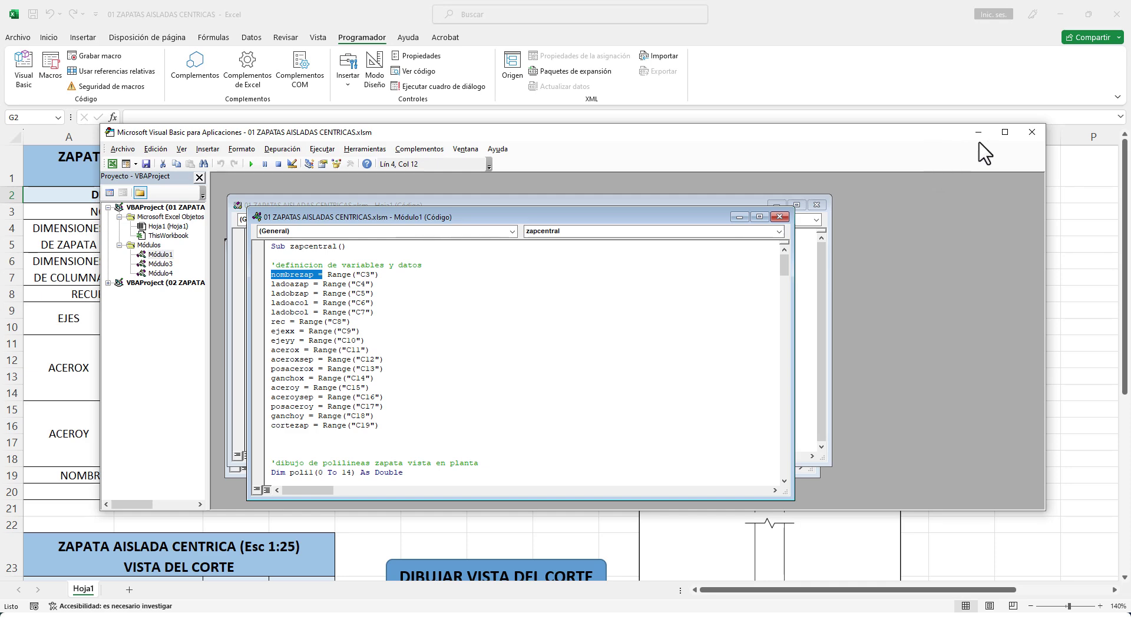
{"action": "left_click", "coordinate": [1028, 136]}
{"action": "left_click", "coordinate": [487, 288]}
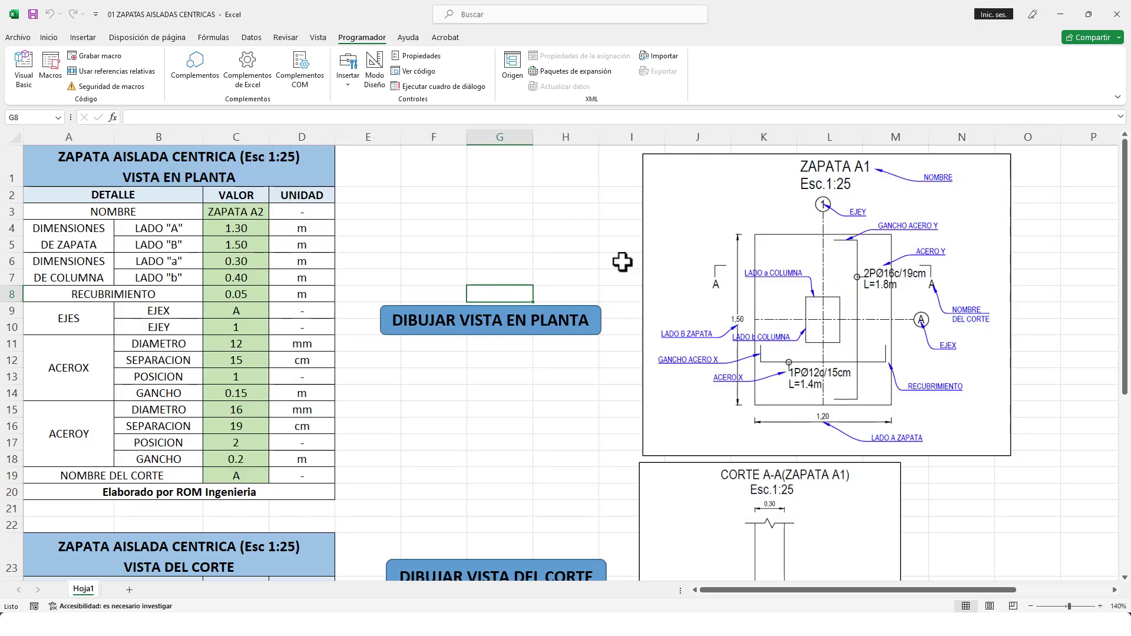
- Try to run the DIBUJAR VISTA EN PLANTA macro, dismiss the compile error and reset the interrupted code
{"action": "left_click", "coordinate": [541, 278]}
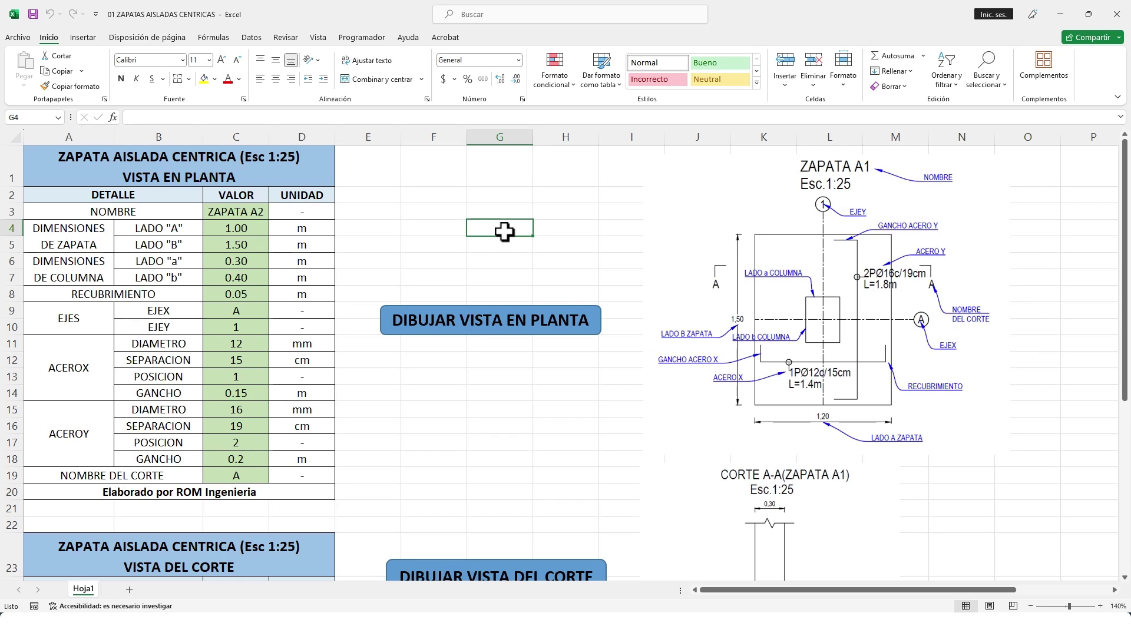
{"action": "left_click", "coordinate": [521, 353]}
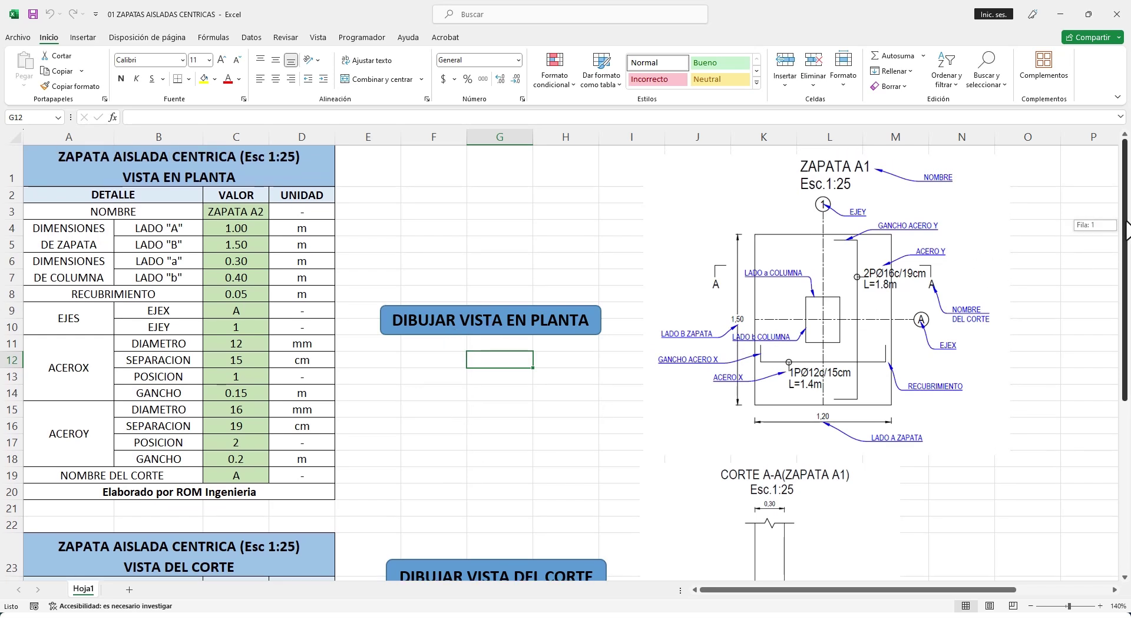
{"action": "left_click", "coordinate": [506, 340]}
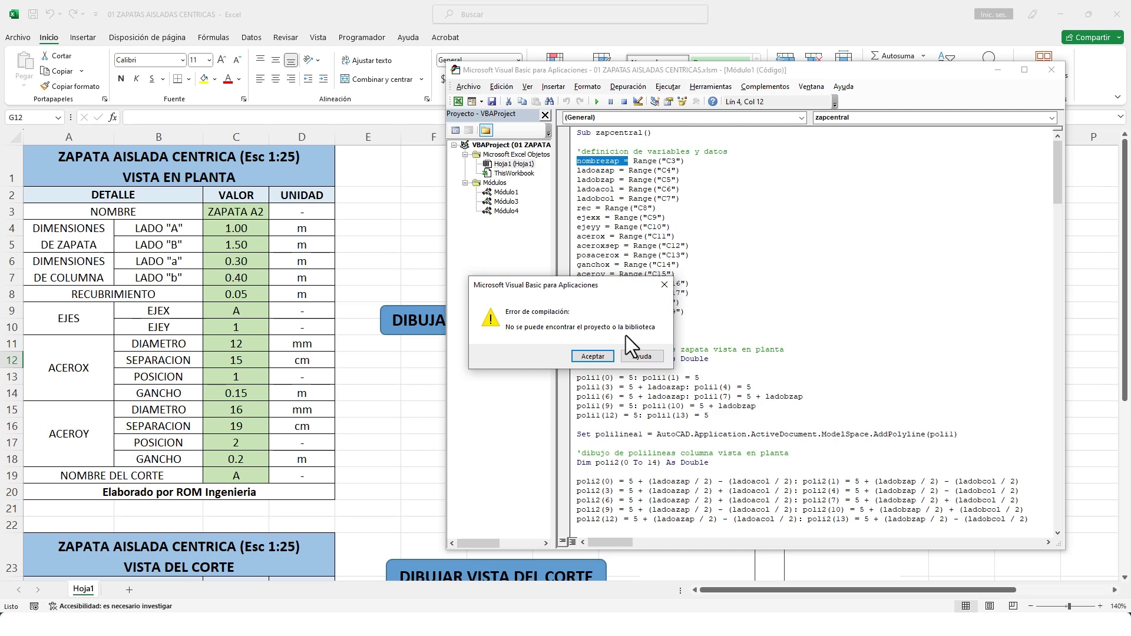
{"action": "left_click", "coordinate": [593, 357]}
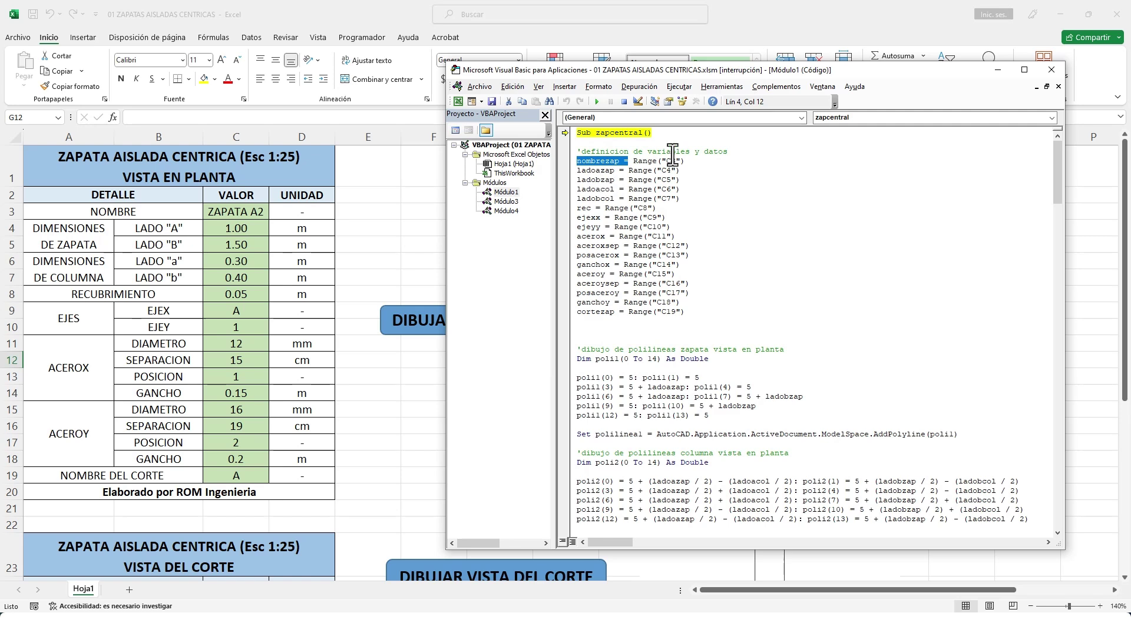
{"action": "left_click", "coordinate": [624, 104]}
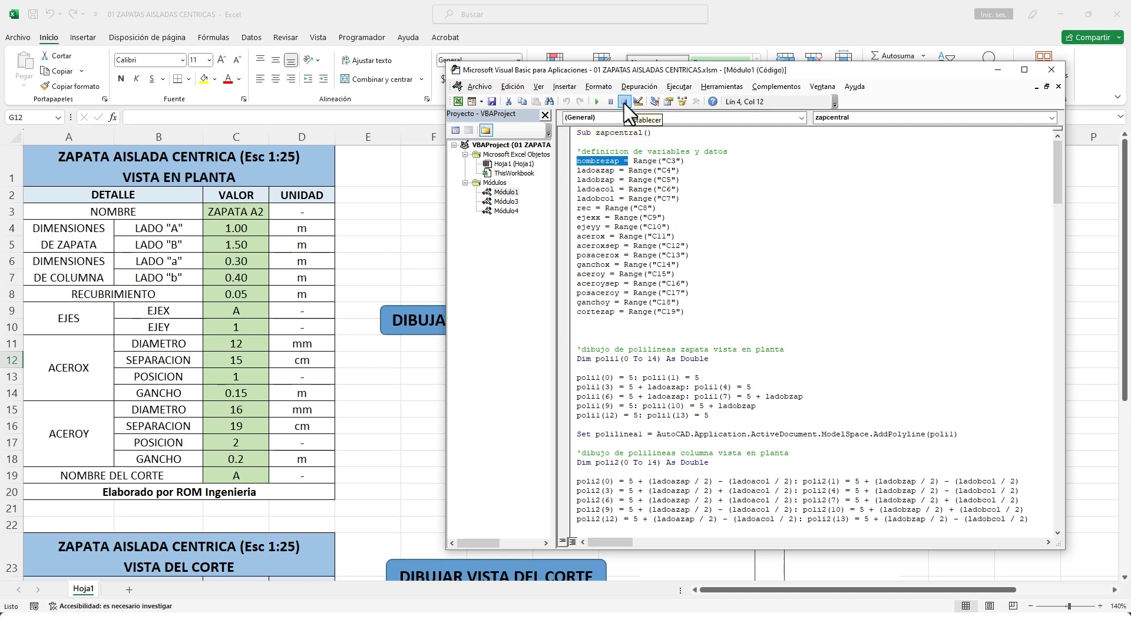
- In the VBA project references, disable the missing AutoCAD/ObjectDBX Common 20.0, AutoCAD Map MPolygon and AutoCAD 2016 type libraries
{"action": "left_click", "coordinate": [730, 90]}
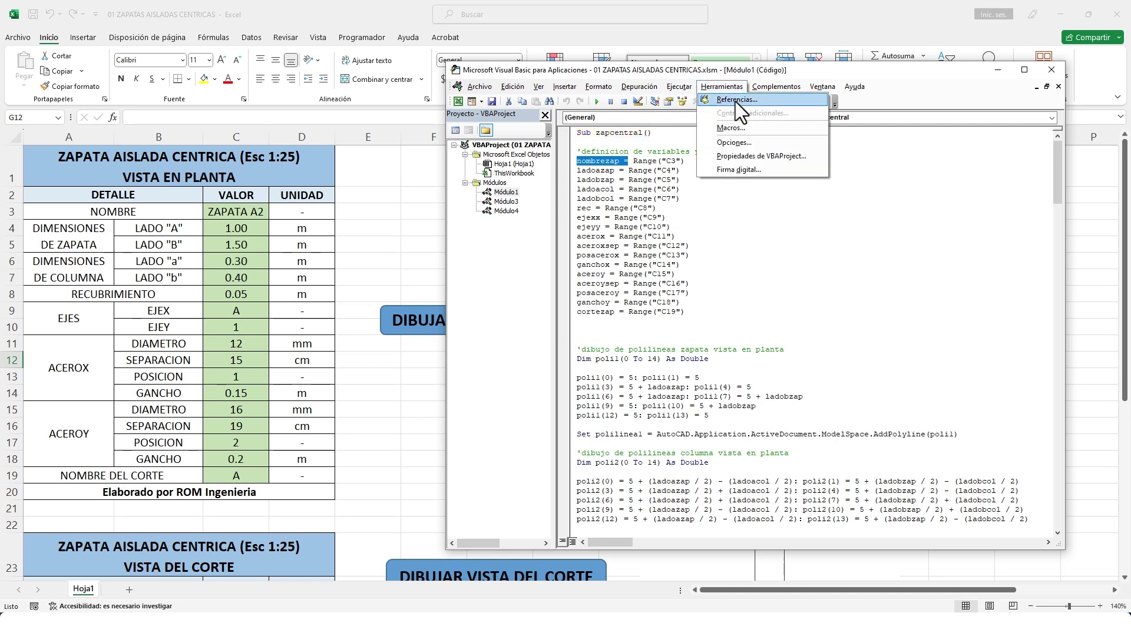
{"action": "left_click", "coordinate": [735, 101]}
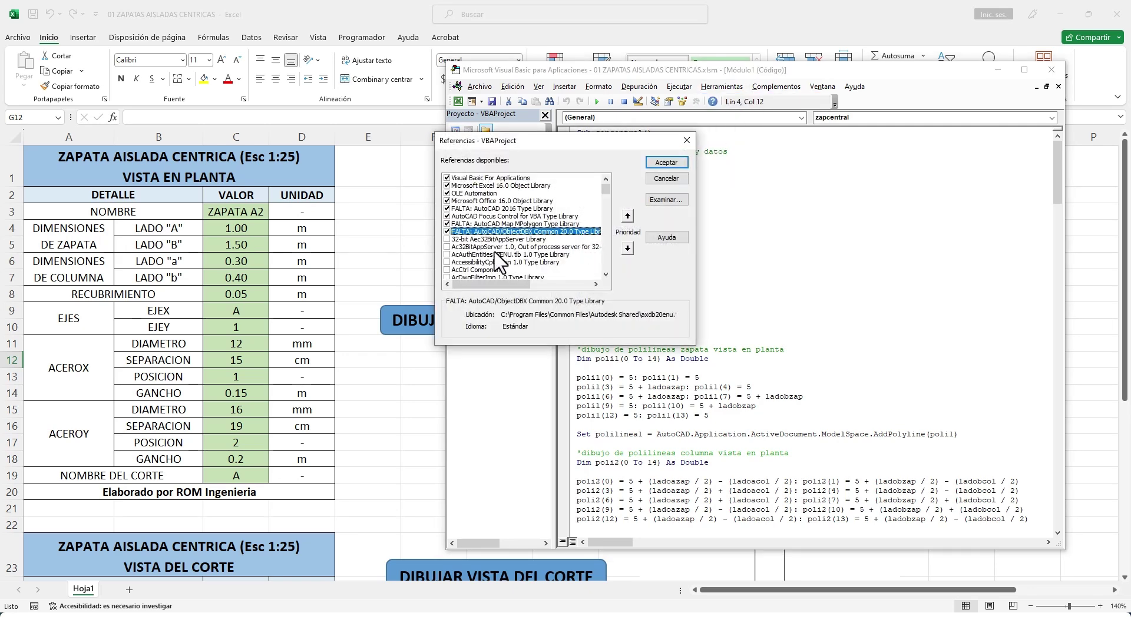
{"action": "left_click", "coordinate": [446, 231]}
{"action": "left_click", "coordinate": [447, 224]}
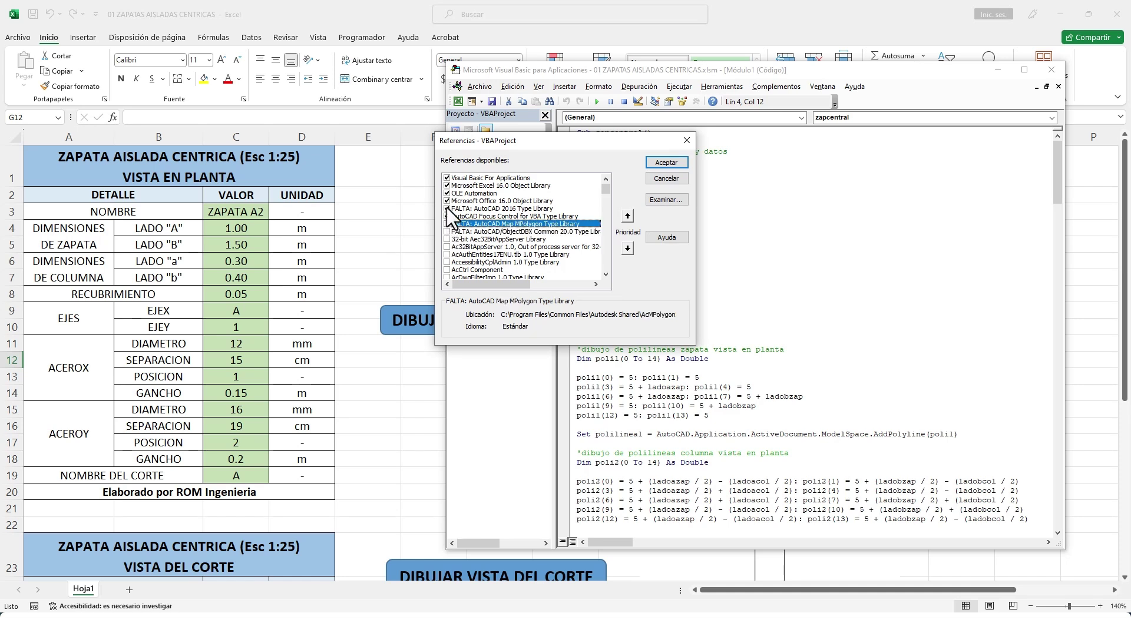
{"action": "left_click", "coordinate": [446, 208]}
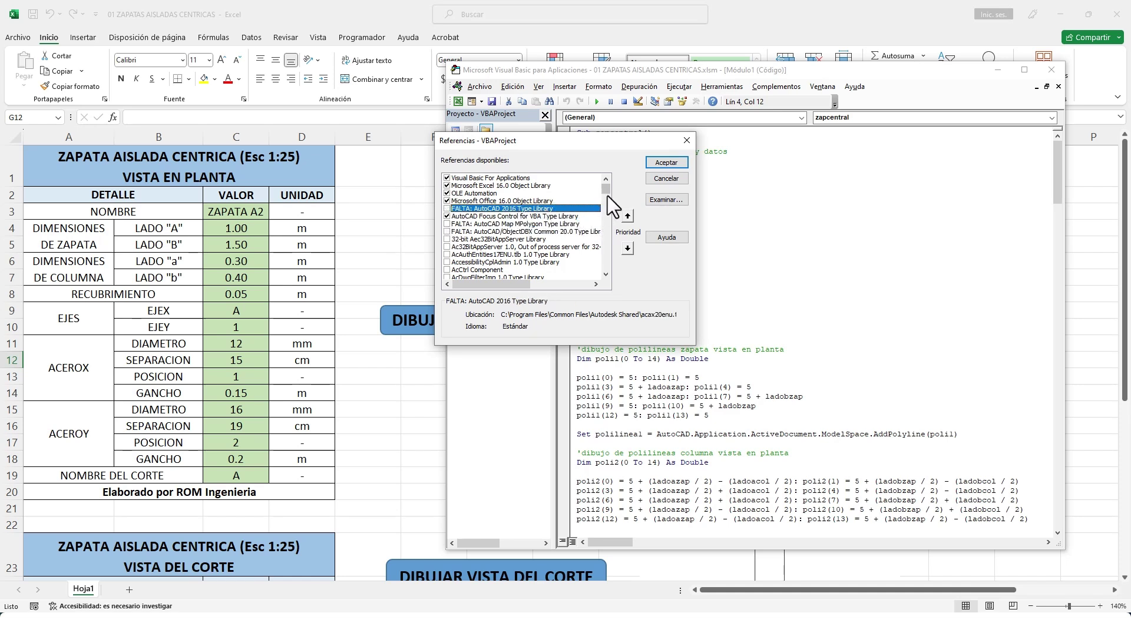
- Enable the AutoCAD 2021 Type Library reference, accept the references and close the VBA editor
{"action": "left_click", "coordinate": [605, 274]}
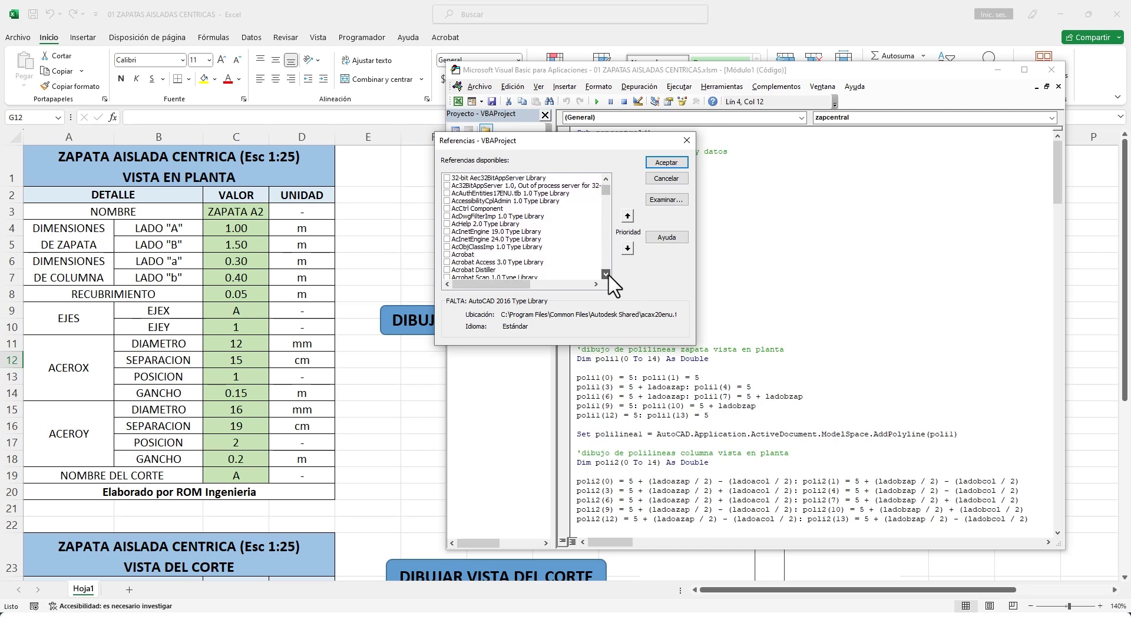
{"action": "left_click_drag", "start_coordinate": [605, 274], "coordinate": [606, 274]}
{"action": "left_click", "coordinate": [605, 274]}
{"action": "key", "text": "Down"}
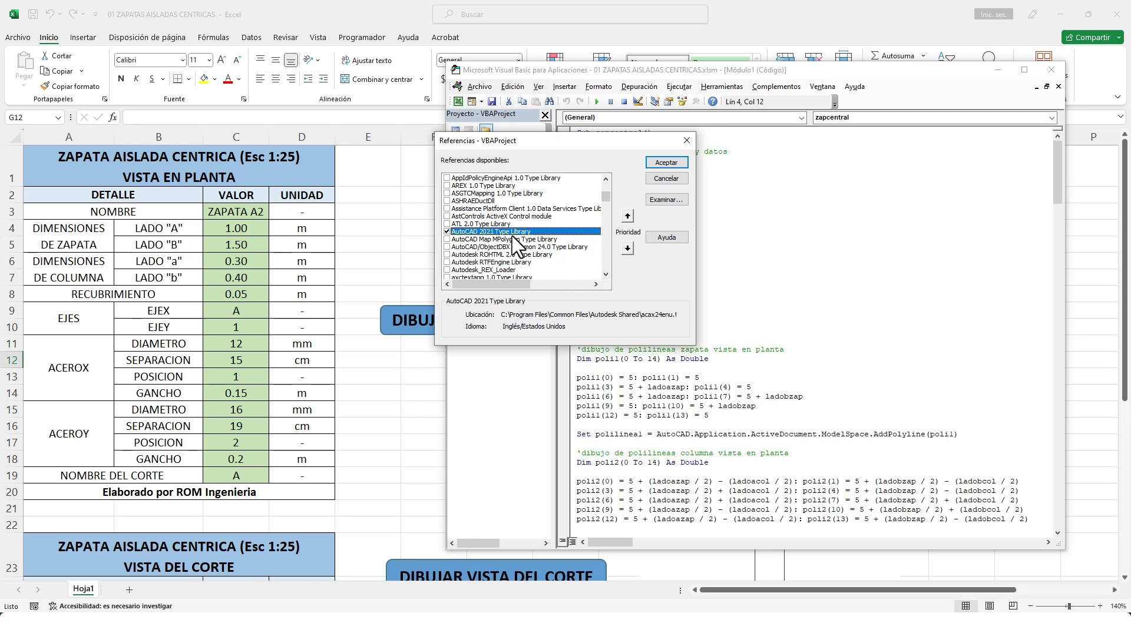
{"action": "left_click", "coordinate": [669, 165]}
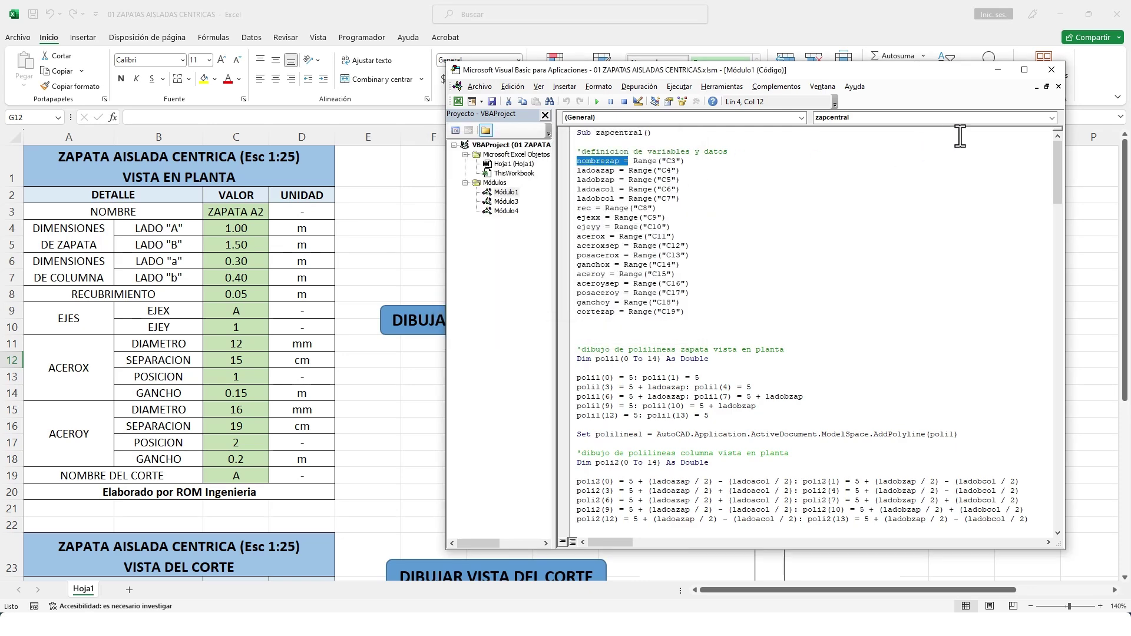
{"action": "left_click", "coordinate": [1051, 70]}
{"action": "left_click", "coordinate": [566, 389]}
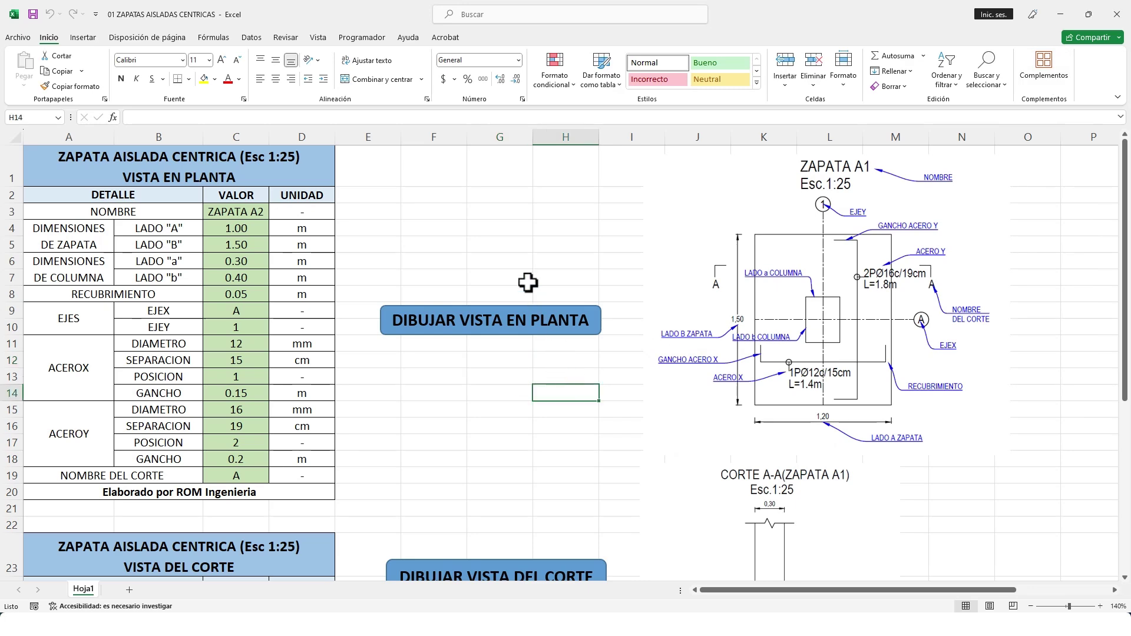
{"action": "left_click", "coordinate": [523, 252]}
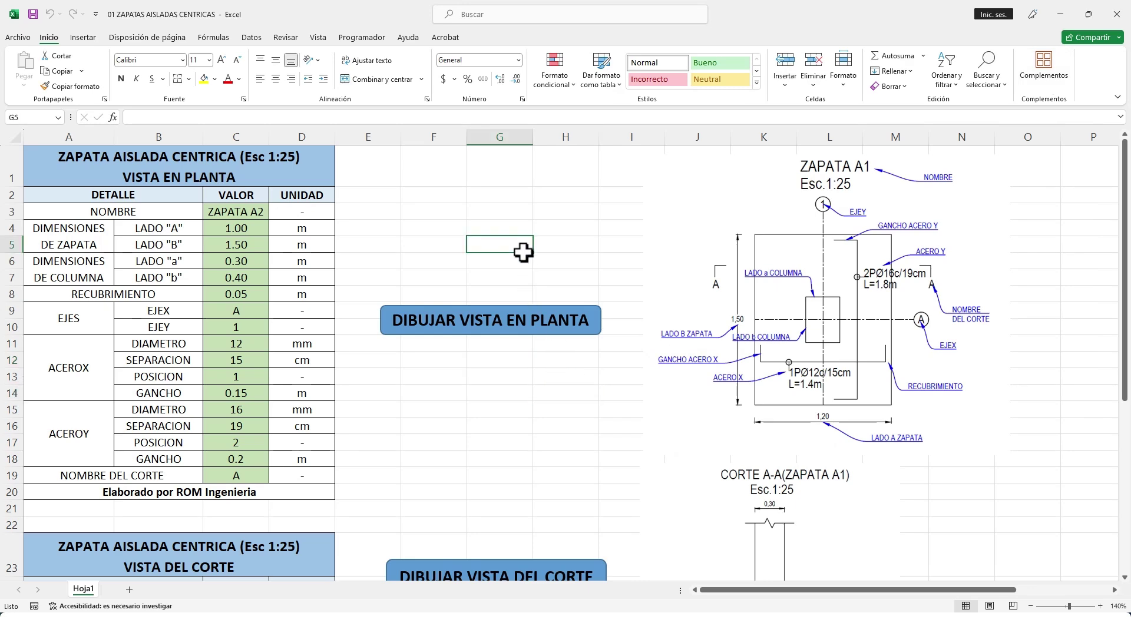
- Restore the workbook window to sit beside AutoCAD and switch to the empty PLANOS TALLER drawing
{"action": "left_click", "coordinate": [1086, 19]}
{"action": "left_click", "coordinate": [976, 400]}
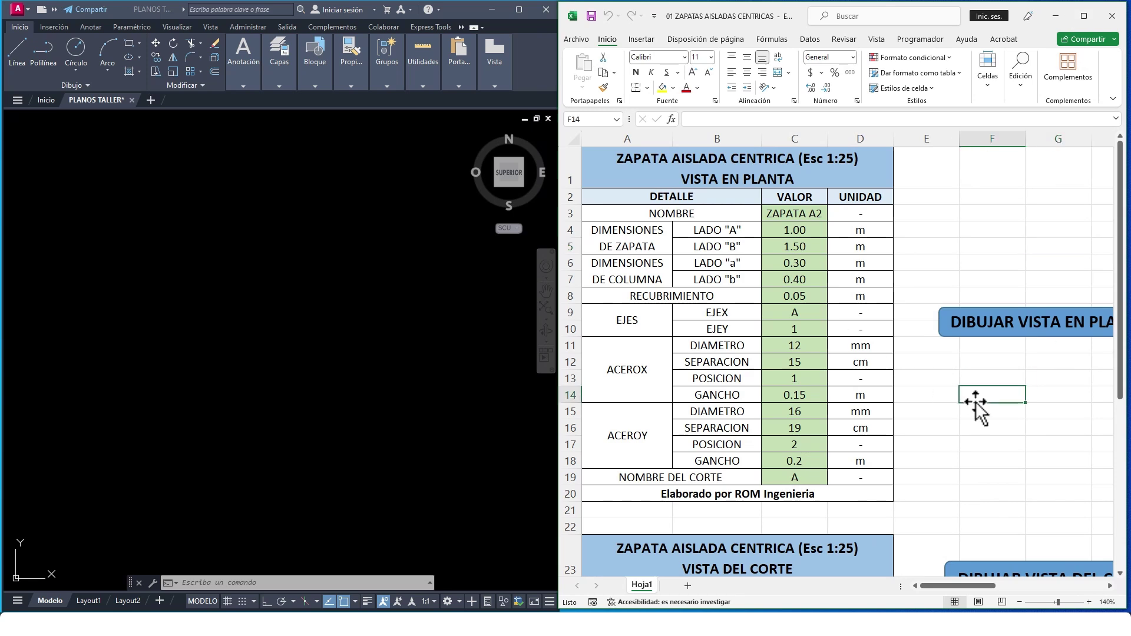
{"action": "left_click", "coordinate": [278, 354]}
{"action": "scroll", "coordinate": [277, 396], "scroll_direction": "down", "scroll_amount": 1}
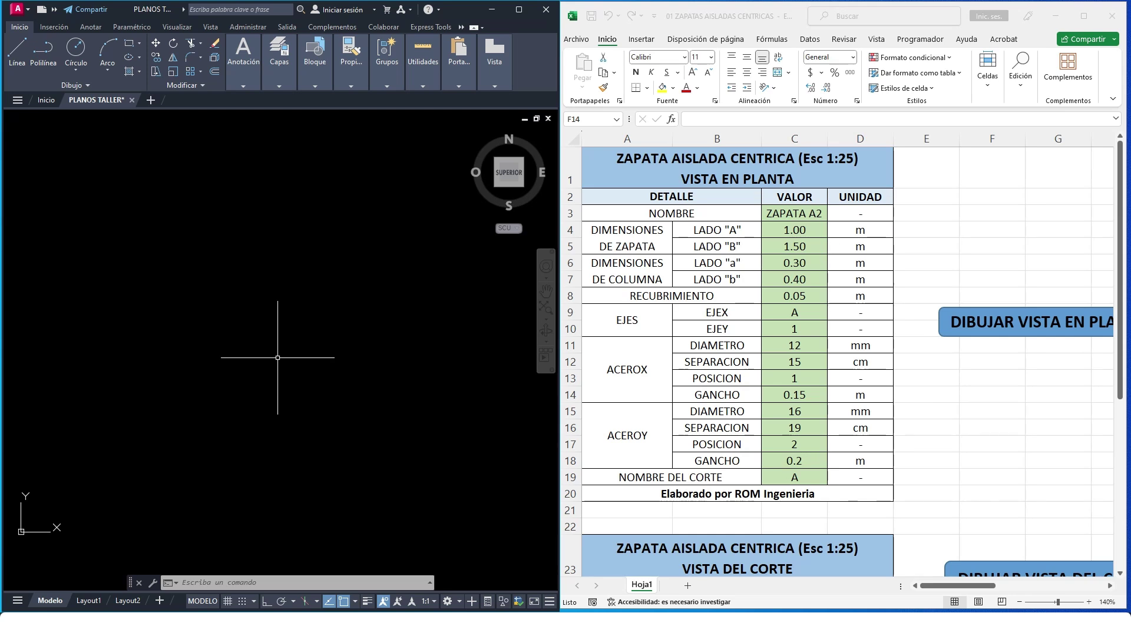
{"action": "middle_click_drag", "start_coordinate": [248, 339], "coordinate": [274, 364]}
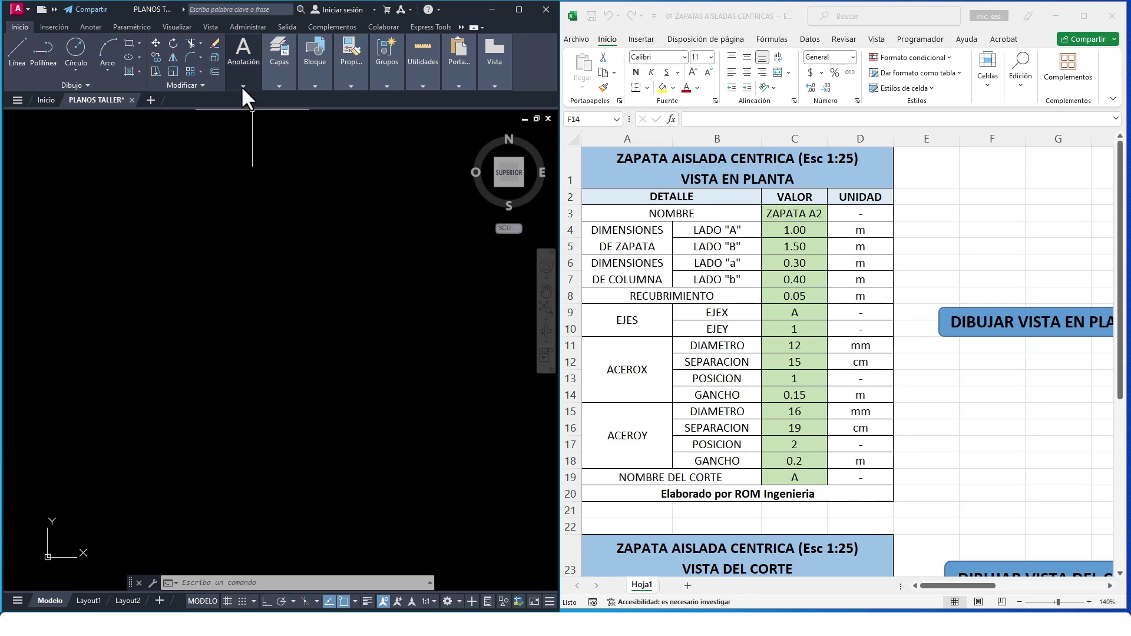
- Check the AutoCAD layer list, run the DIBUJAR VISTA EN PLANTA macro and place the ZAPATA A2 plan view in the PLANOS TALLER drawing
{"action": "mouse_move", "coordinate": [315, 71]}
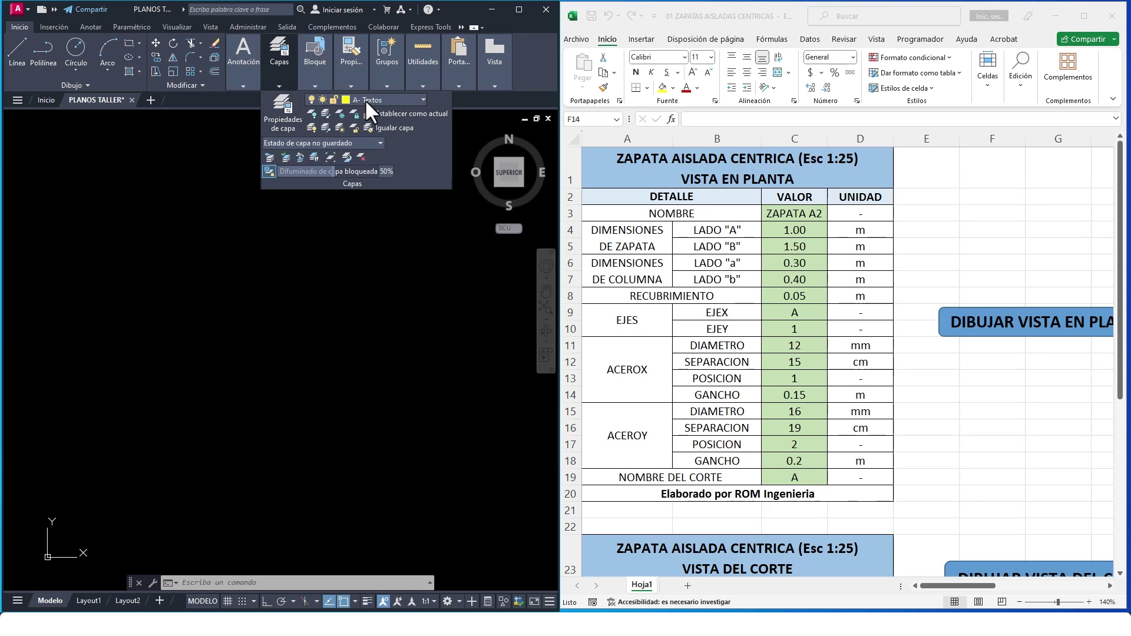
{"action": "left_click", "coordinate": [365, 101]}
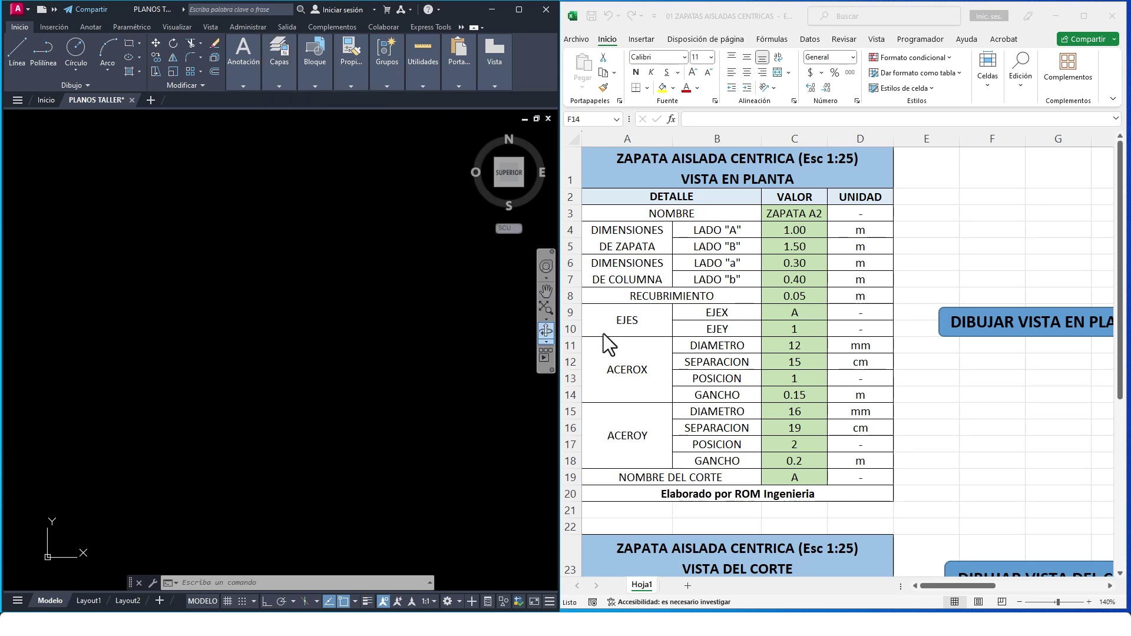
{"action": "left_click", "coordinate": [1009, 391]}
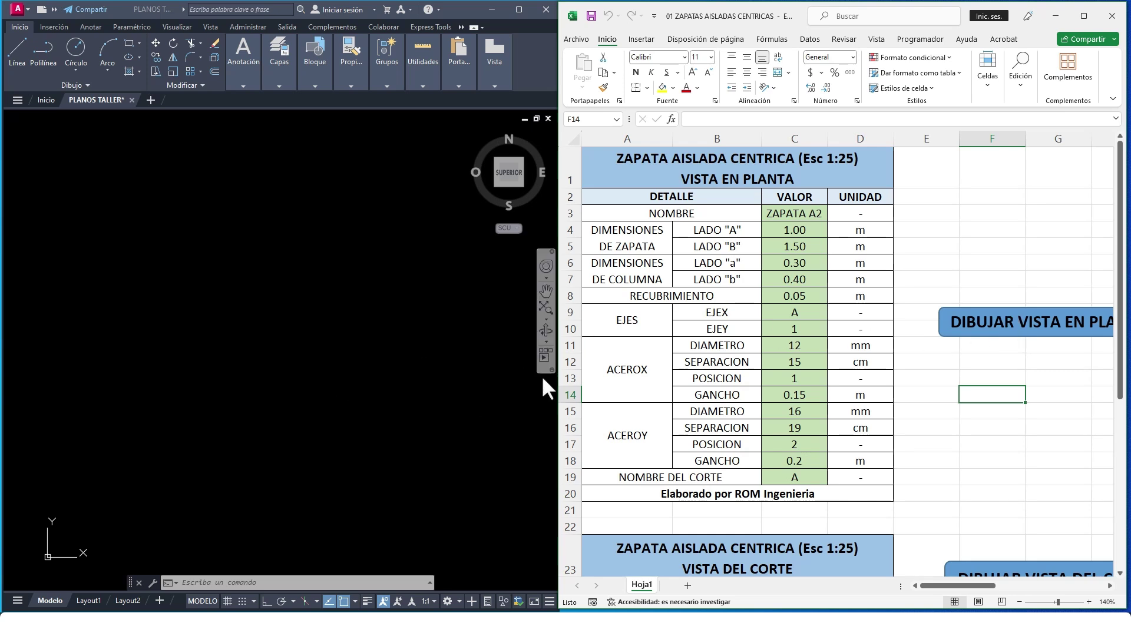
{"action": "left_click", "coordinate": [228, 441]}
{"action": "scroll", "coordinate": [185, 426], "scroll_direction": "up", "scroll_amount": 2}
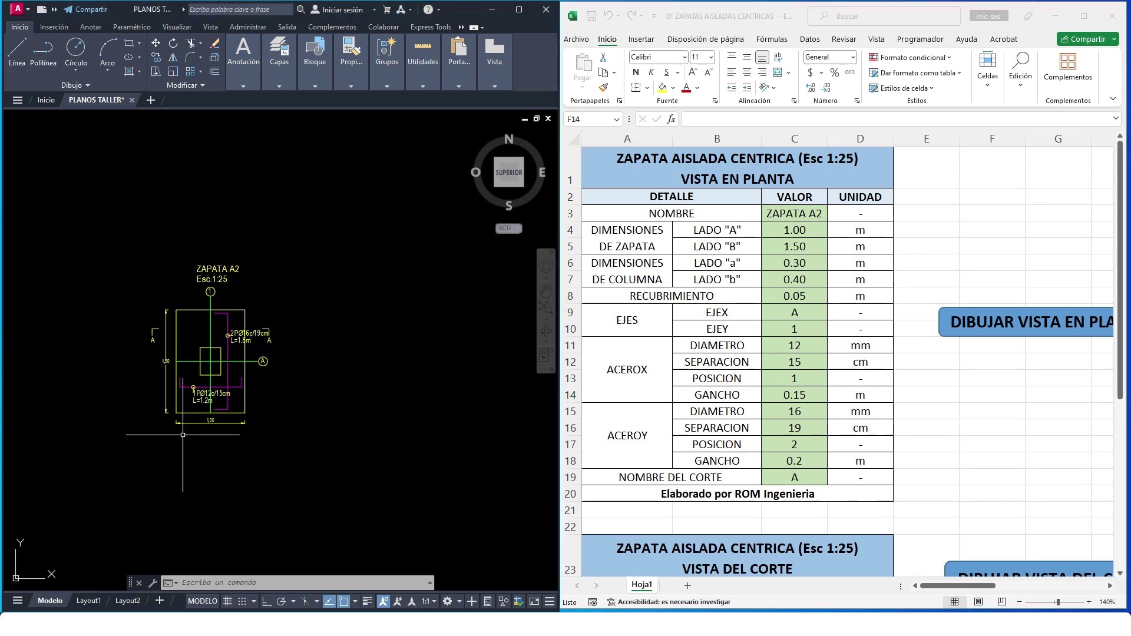
{"action": "scroll", "coordinate": [182, 434], "scroll_direction": "down", "scroll_amount": 3}
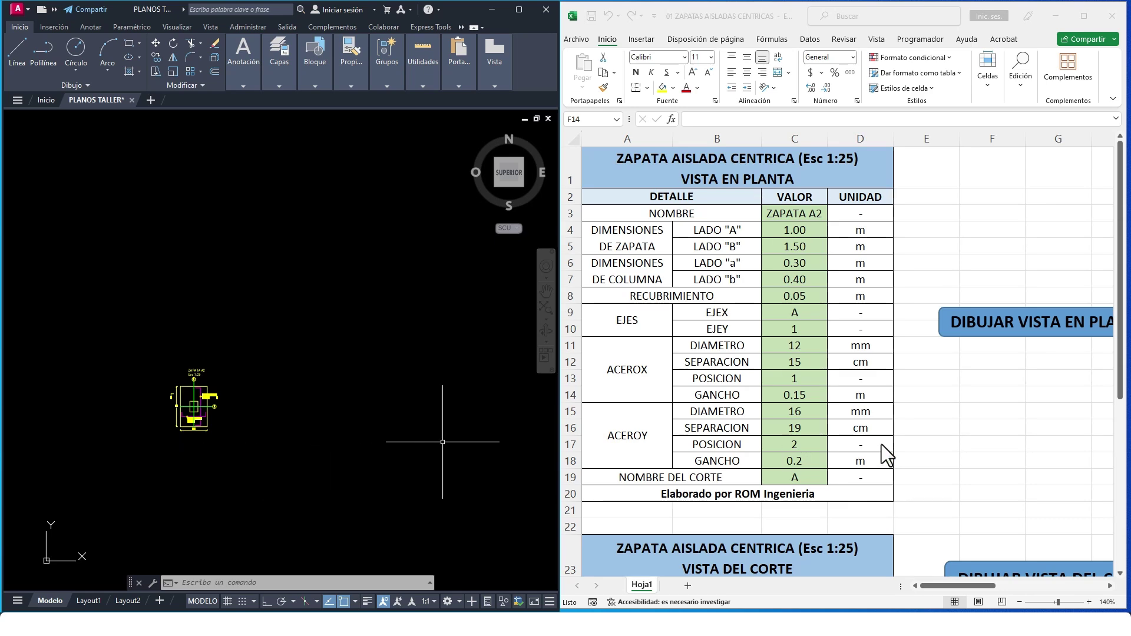
- Maximize the workbook and compare the plan and section input tables with the reference diagrams and the steel schedule
{"action": "key", "text": "super+Up"}
{"action": "left_click", "coordinate": [504, 232]}
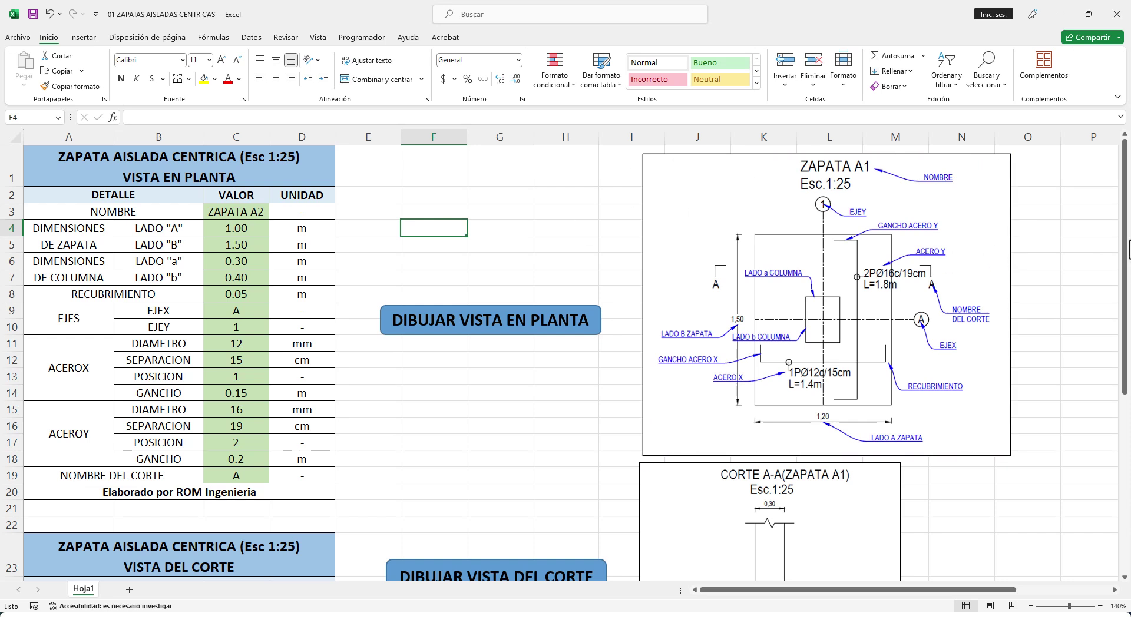
{"action": "left_click_drag", "start_coordinate": [1125, 239], "coordinate": [1127, 389]}
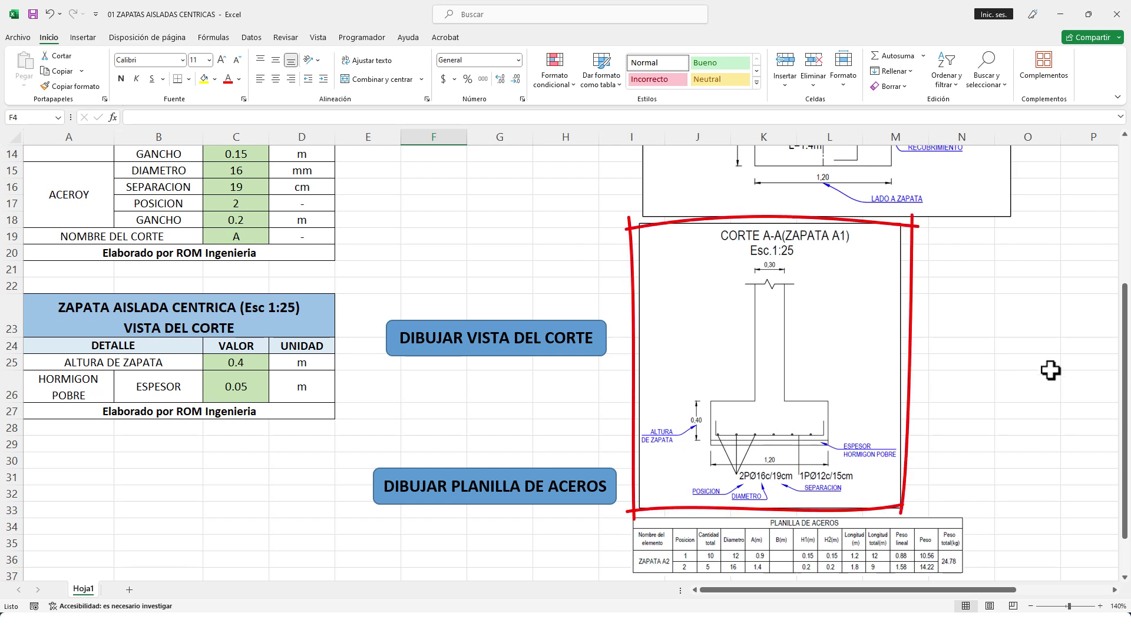
{"action": "left_click_drag", "start_coordinate": [1124, 413], "coordinate": [1126, 451]}
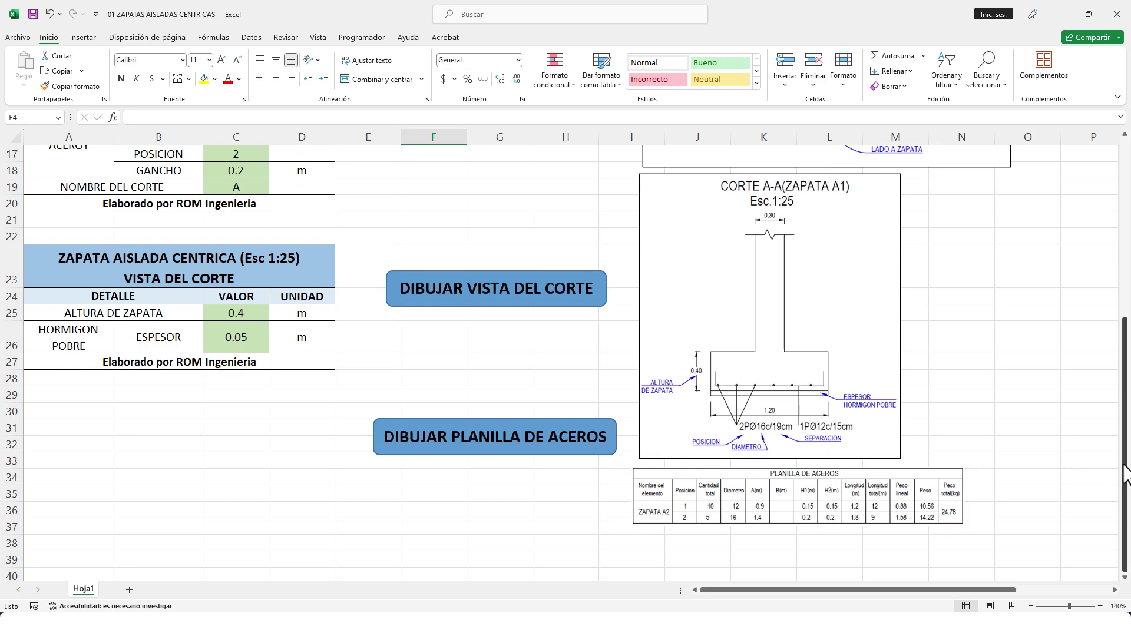
{"action": "left_click_drag", "start_coordinate": [1126, 474], "coordinate": [1082, 260]}
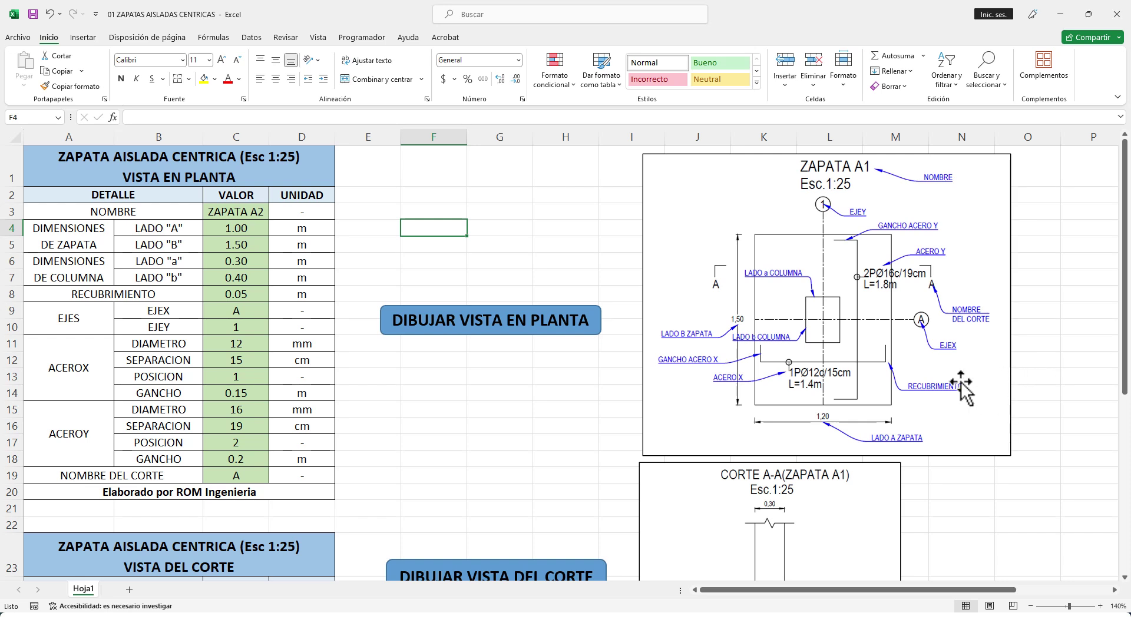
{"action": "left_click", "coordinate": [428, 279]}
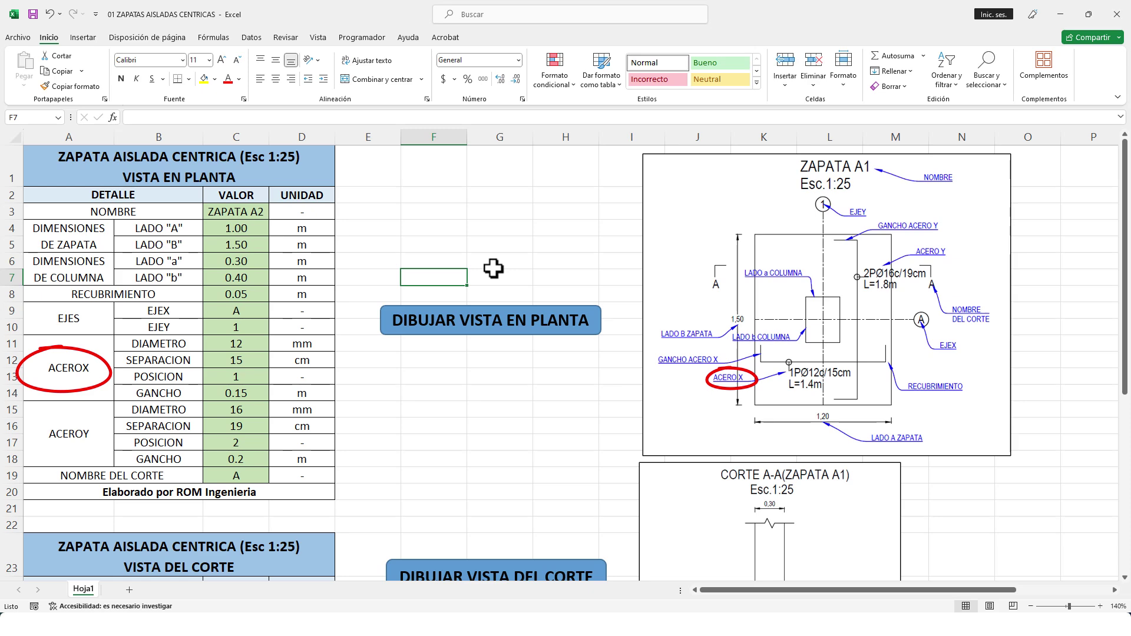
{"action": "scroll", "coordinate": [1061, 301], "scroll_direction": "down", "scroll_amount": 3}
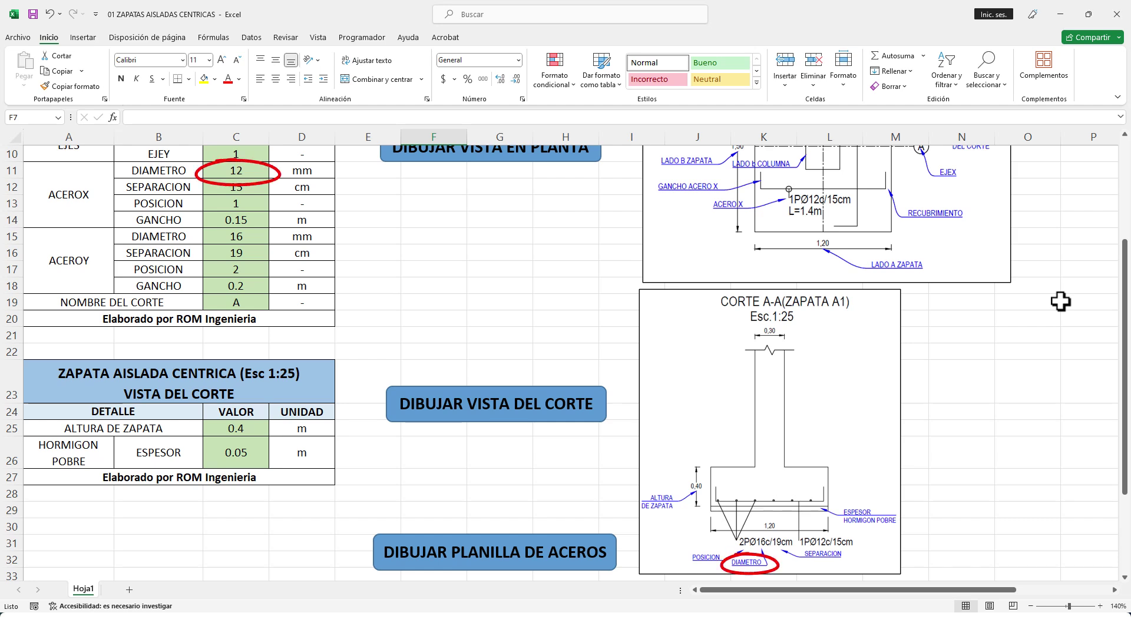
- Choose 12 mm as the ACEROX bar diameter in the plan view table
{"action": "left_click", "coordinate": [259, 170]}
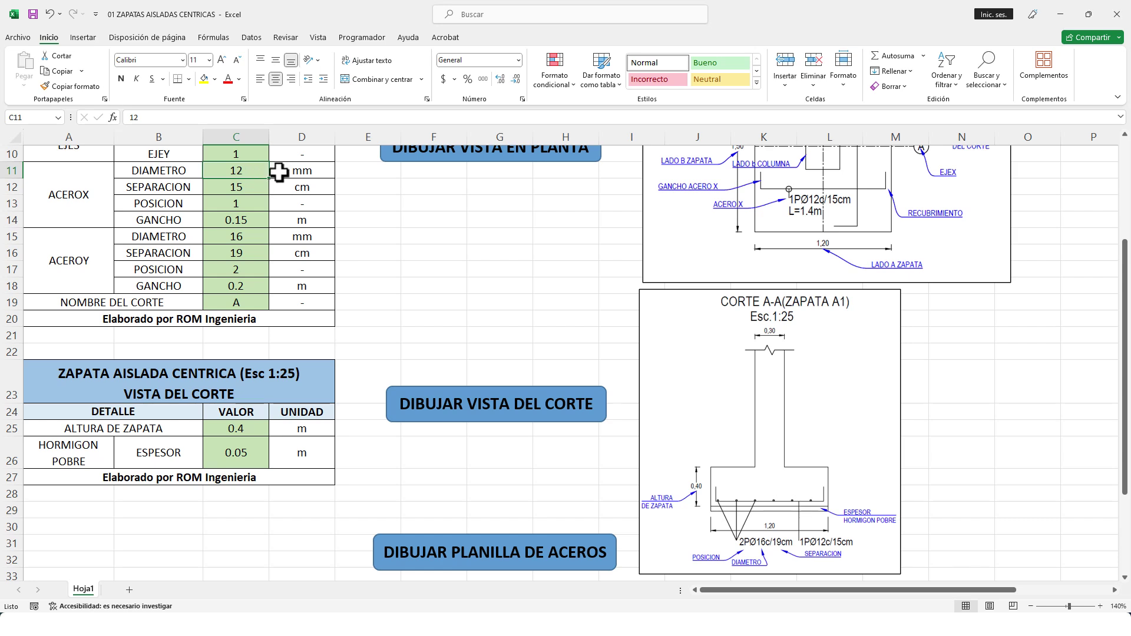
{"action": "left_click", "coordinate": [274, 172]}
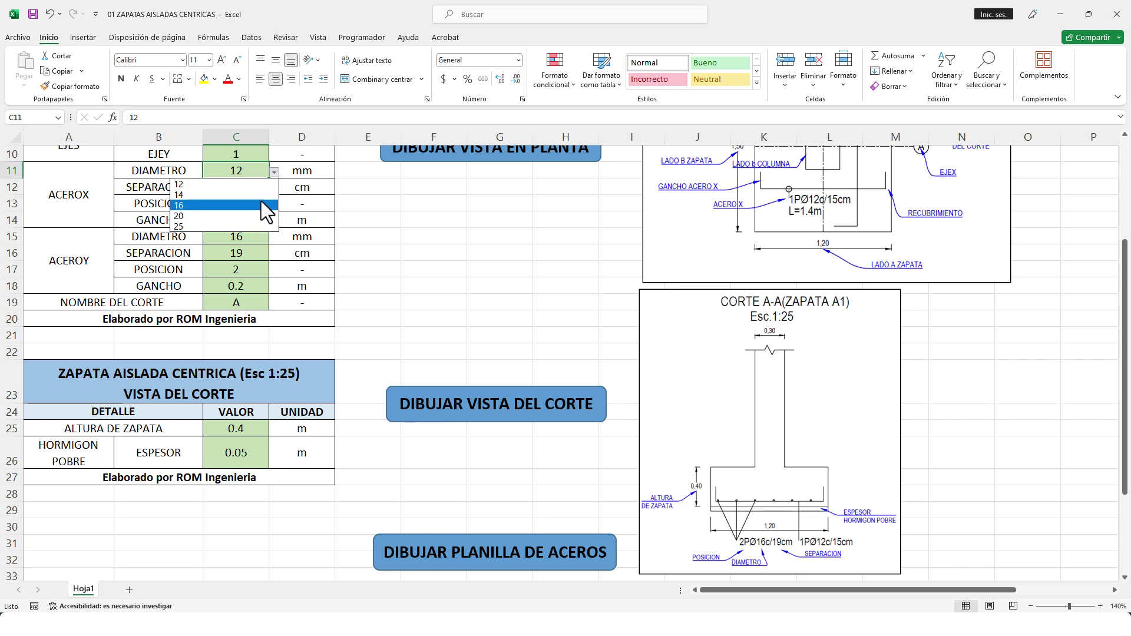
{"action": "left_click", "coordinate": [259, 184]}
{"action": "left_click", "coordinate": [533, 194]}
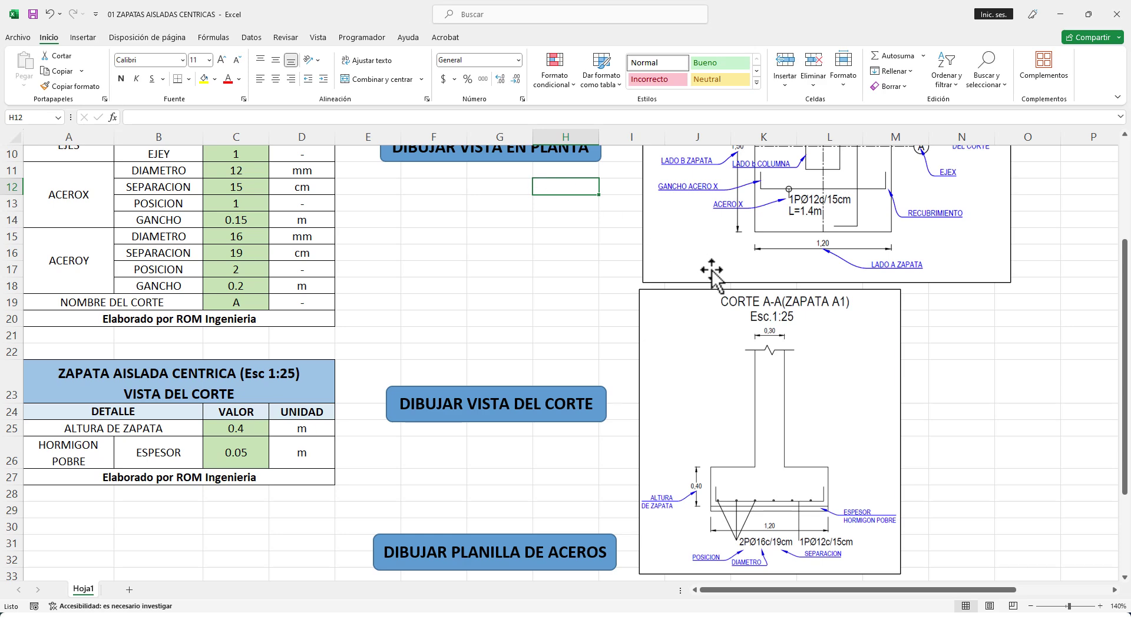
- Examine the remaining steel and section name inputs against the diagrams and switch to the PLANOS TALLER VBA drawing in AutoCAD
{"action": "left_click_drag", "start_coordinate": [1126, 345], "coordinate": [1067, 261]}
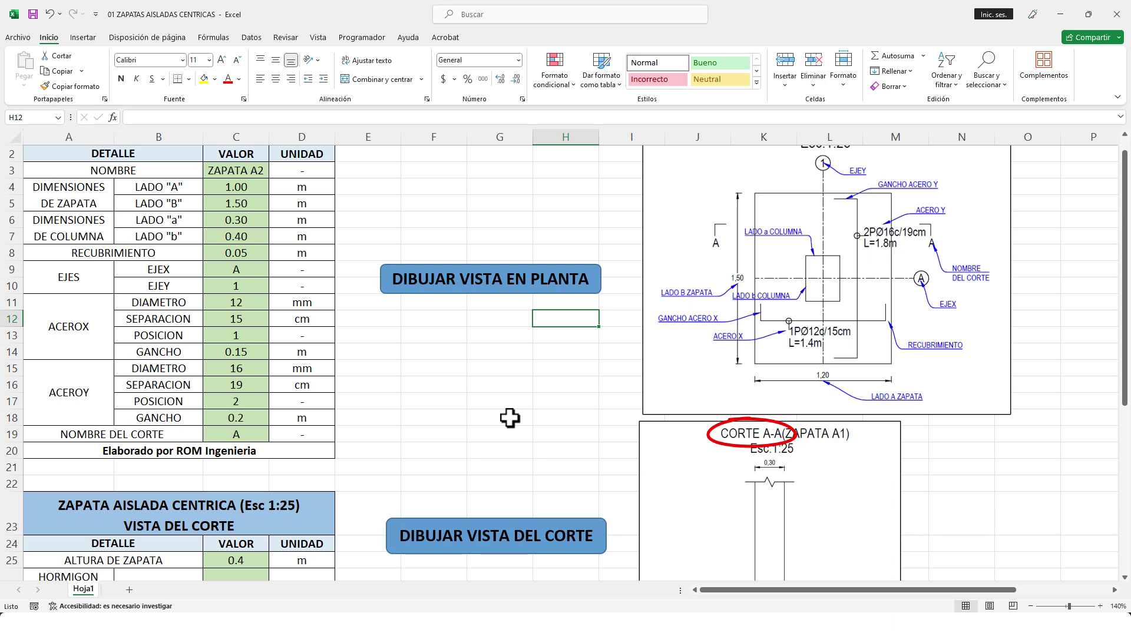
{"action": "scroll", "coordinate": [513, 431], "scroll_direction": "down", "scroll_amount": 3}
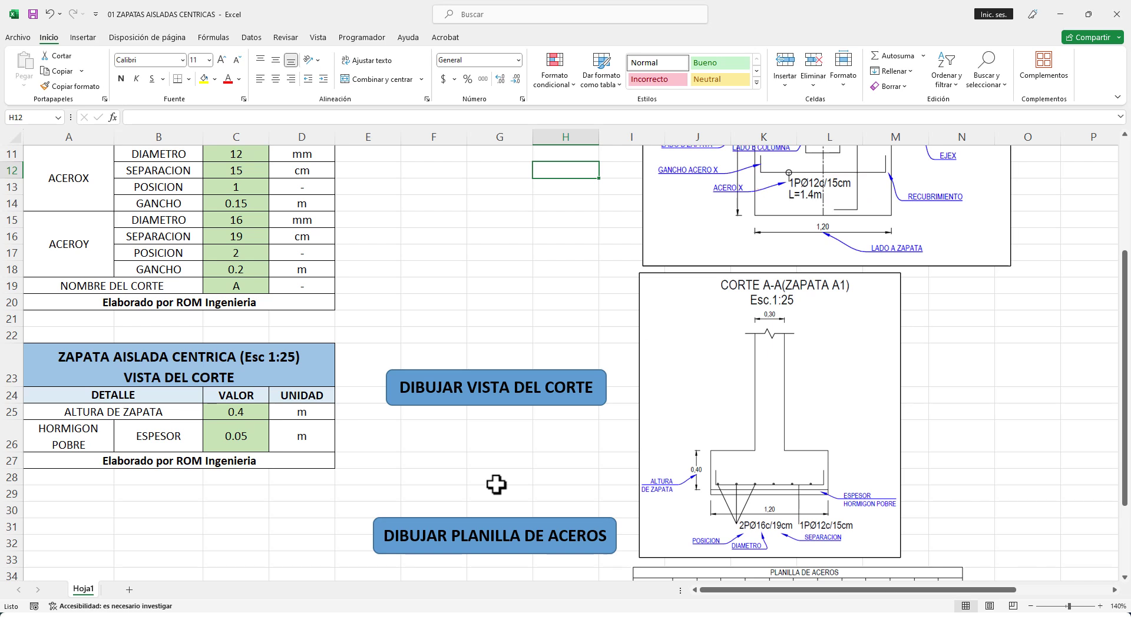
{"action": "left_click_drag", "start_coordinate": [1125, 349], "coordinate": [1126, 227]}
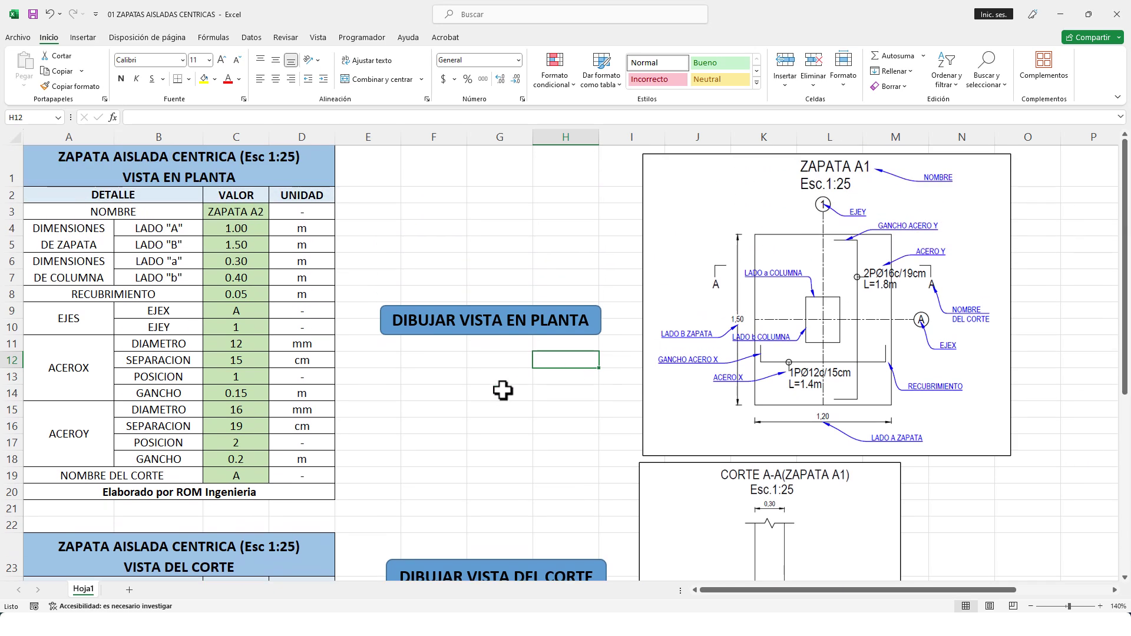
{"action": "left_click", "coordinate": [433, 308]}
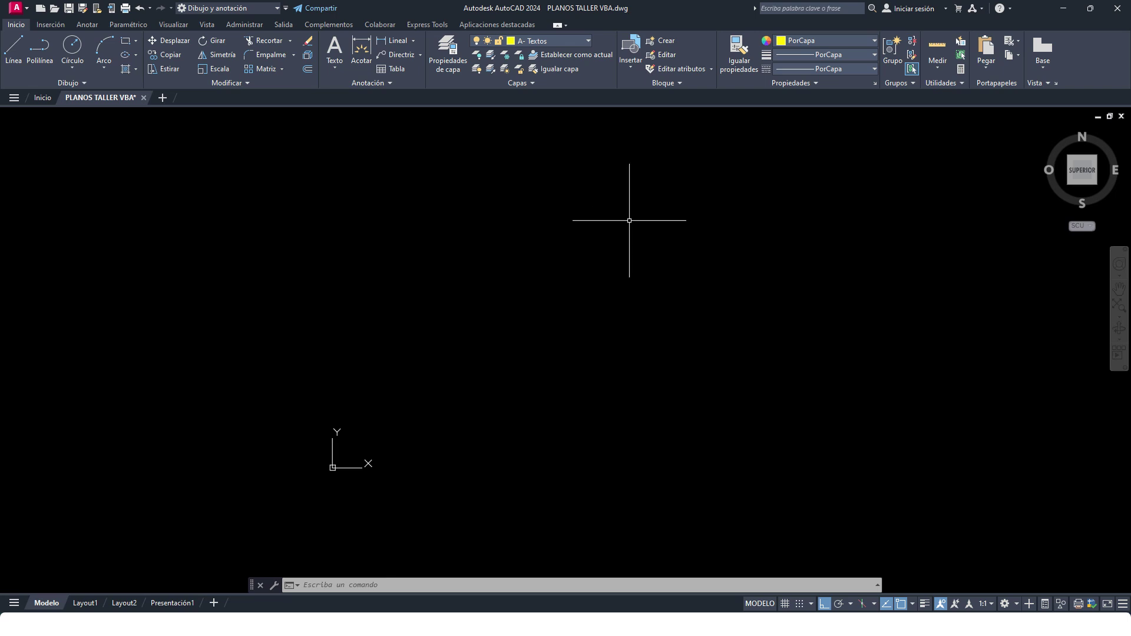
- Examine the drawing's layers and their properties, including the lineweight choices of the ACEROINFERIOR layer, and close the layer manager
{"action": "left_click", "coordinate": [543, 40]}
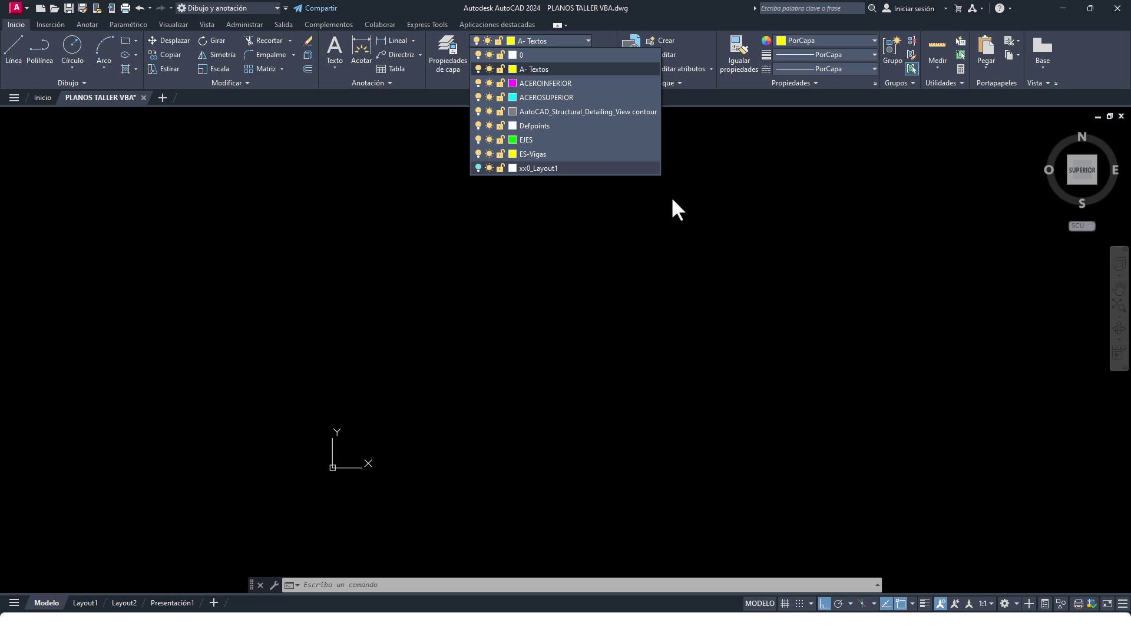
{"action": "left_click", "coordinate": [558, 39]}
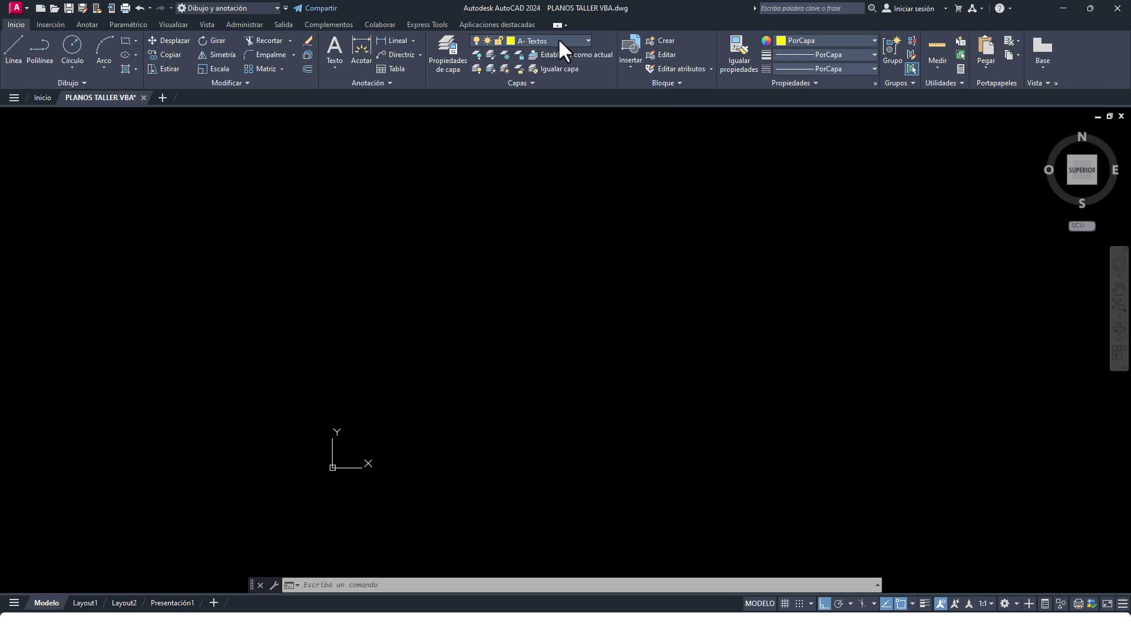
{"action": "left_click", "coordinate": [558, 39]}
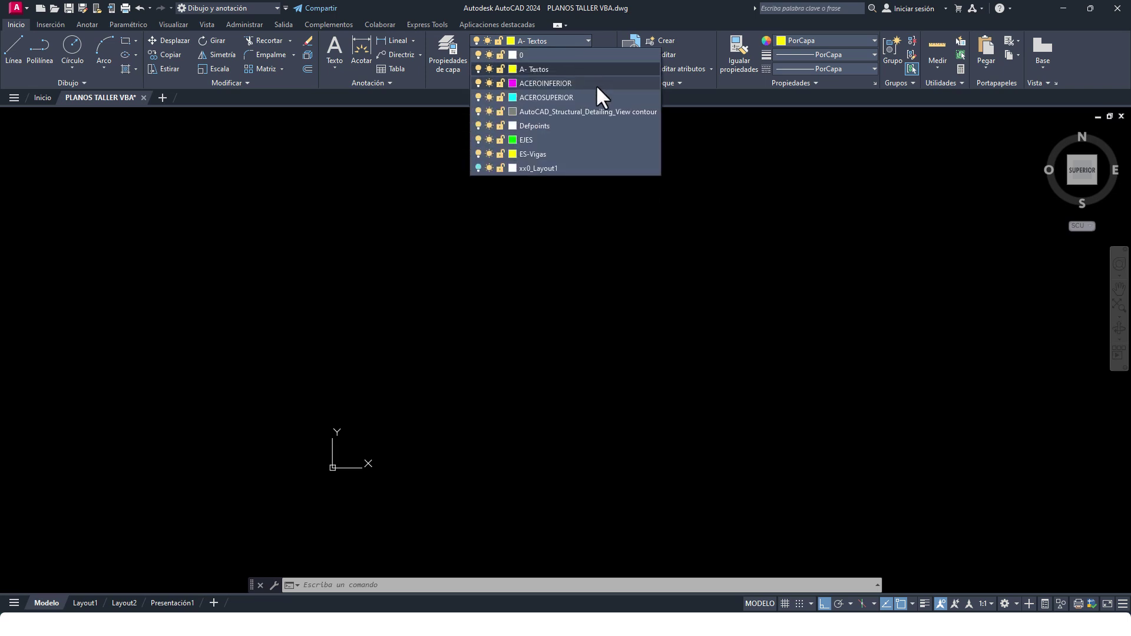
{"action": "left_click", "coordinate": [447, 62]}
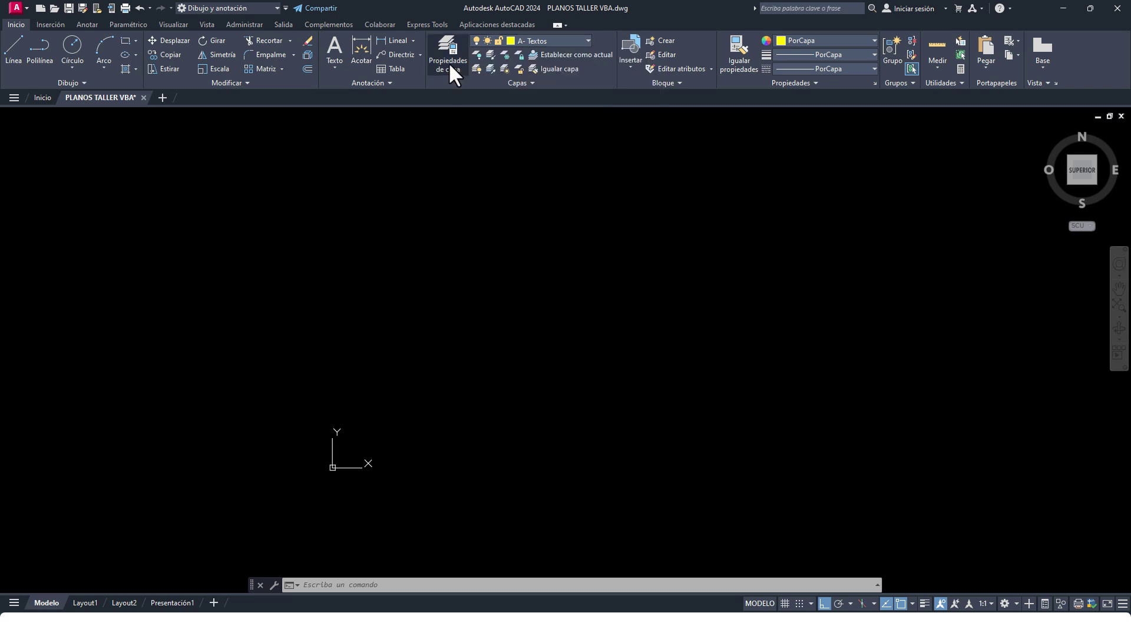
{"action": "left_click", "coordinate": [445, 62]}
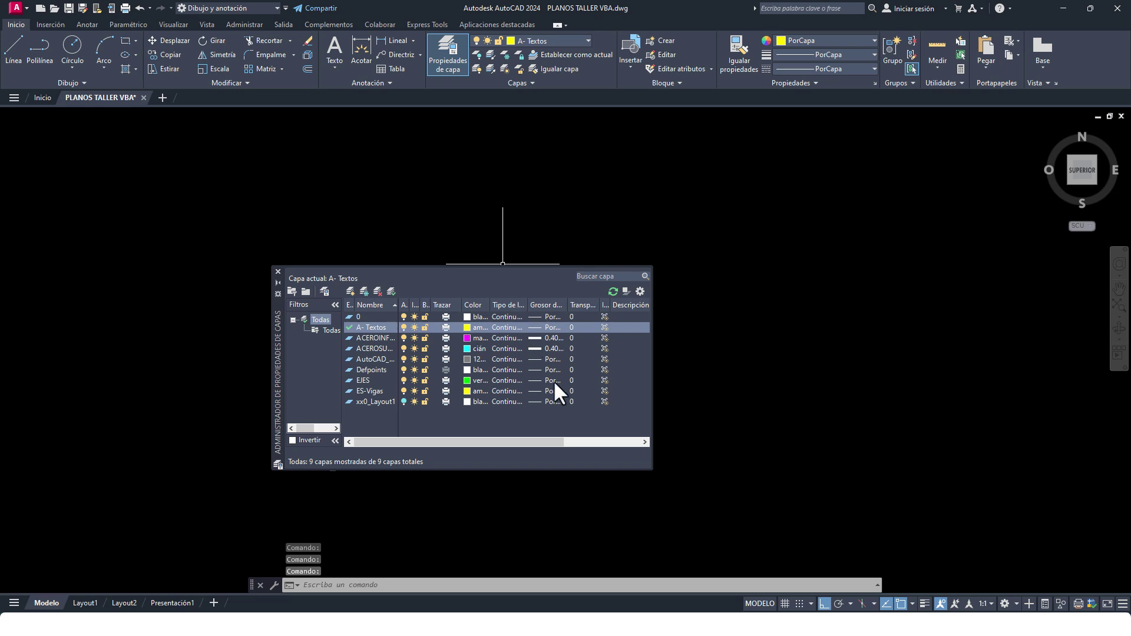
{"action": "left_click", "coordinate": [538, 338]}
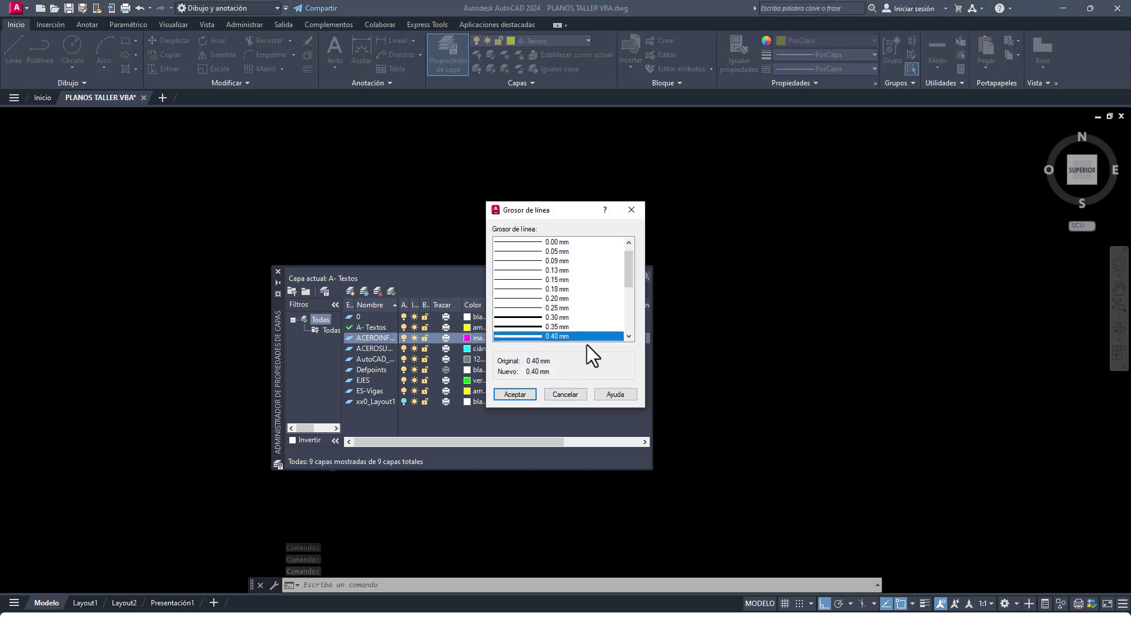
{"action": "left_click", "coordinate": [567, 394]}
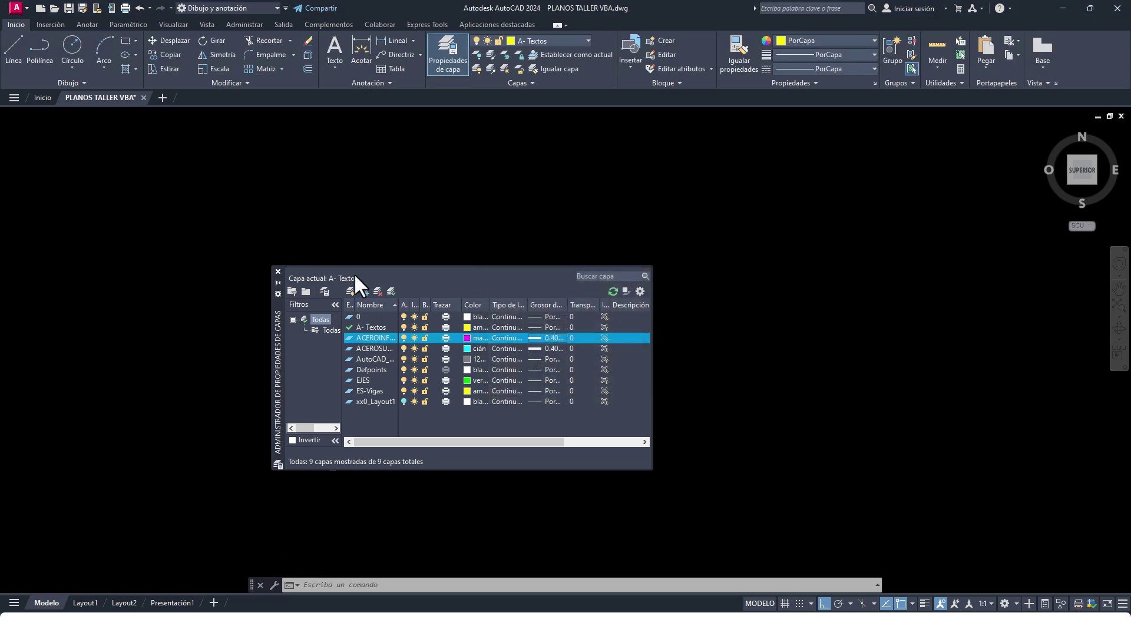
{"action": "left_click", "coordinate": [278, 269]}
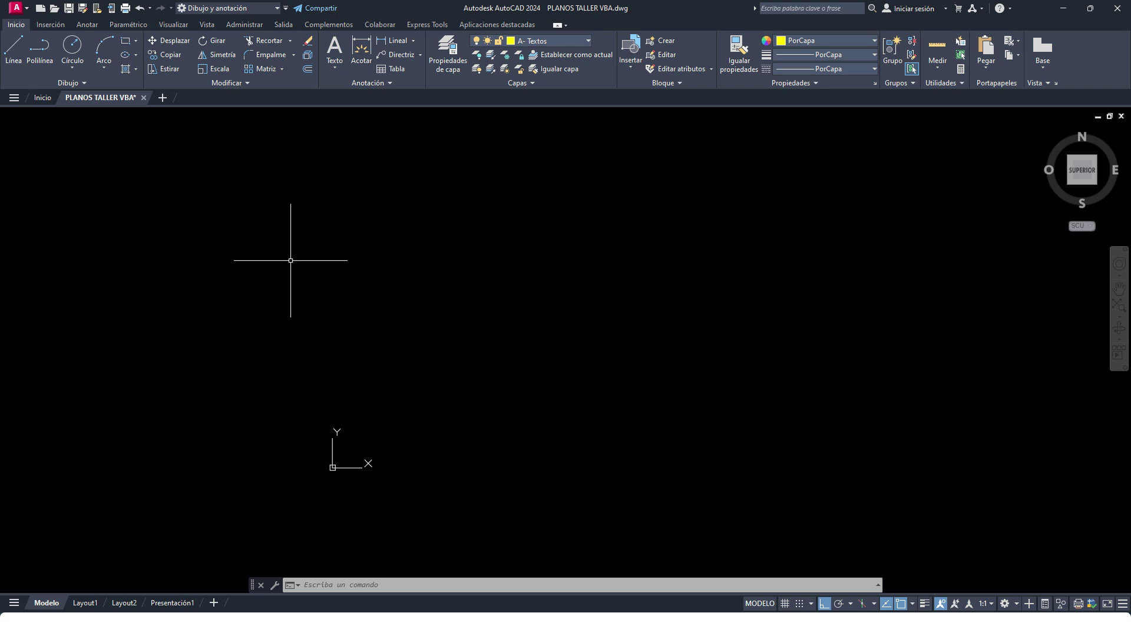
- Examine the line, arrowhead and text style settings of the 25 Acot M2 dimension style and close its dialogs without changes
{"action": "left_click", "coordinate": [384, 82]}
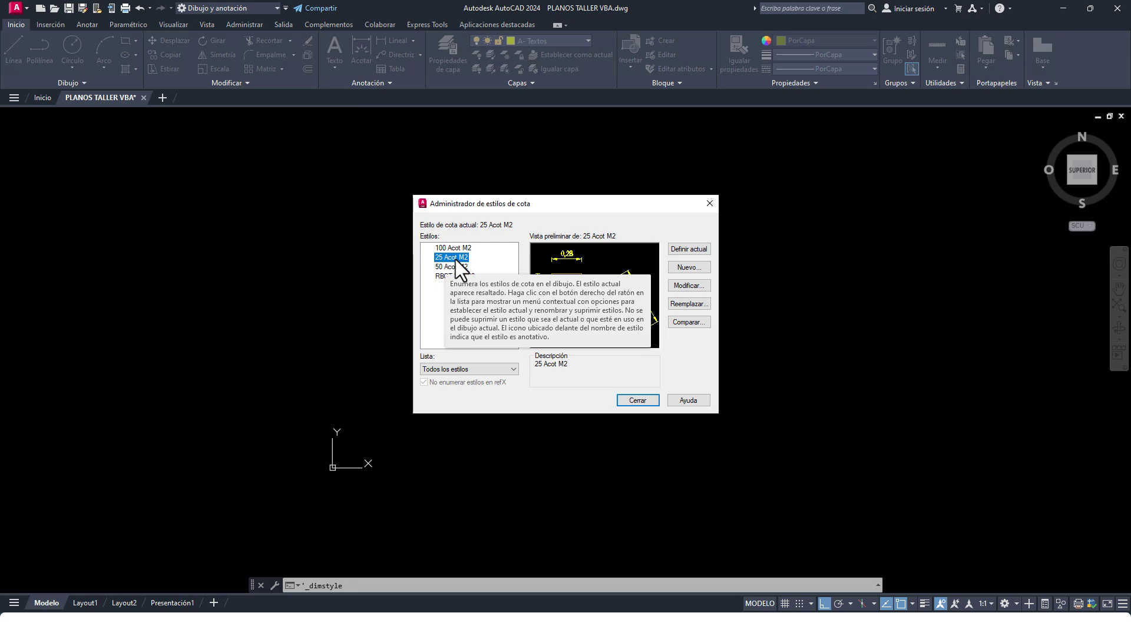
{"action": "left_click", "coordinate": [692, 287]}
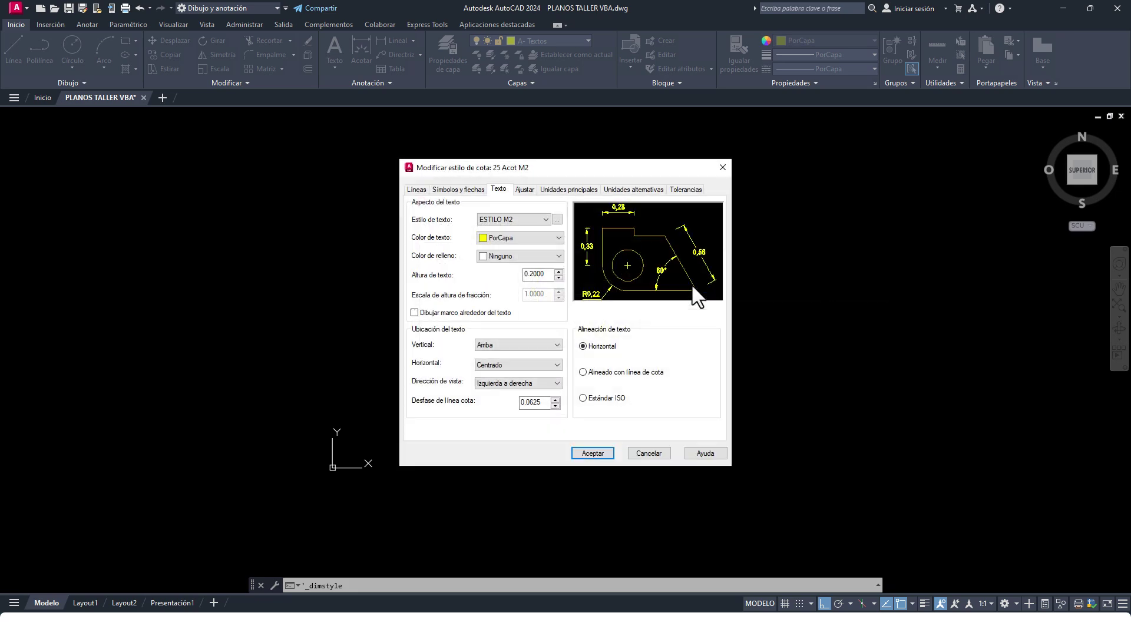
{"action": "key", "text": "ctrl+shift+Tab"}
{"action": "key", "text": "ctrl+shift+Tab"}
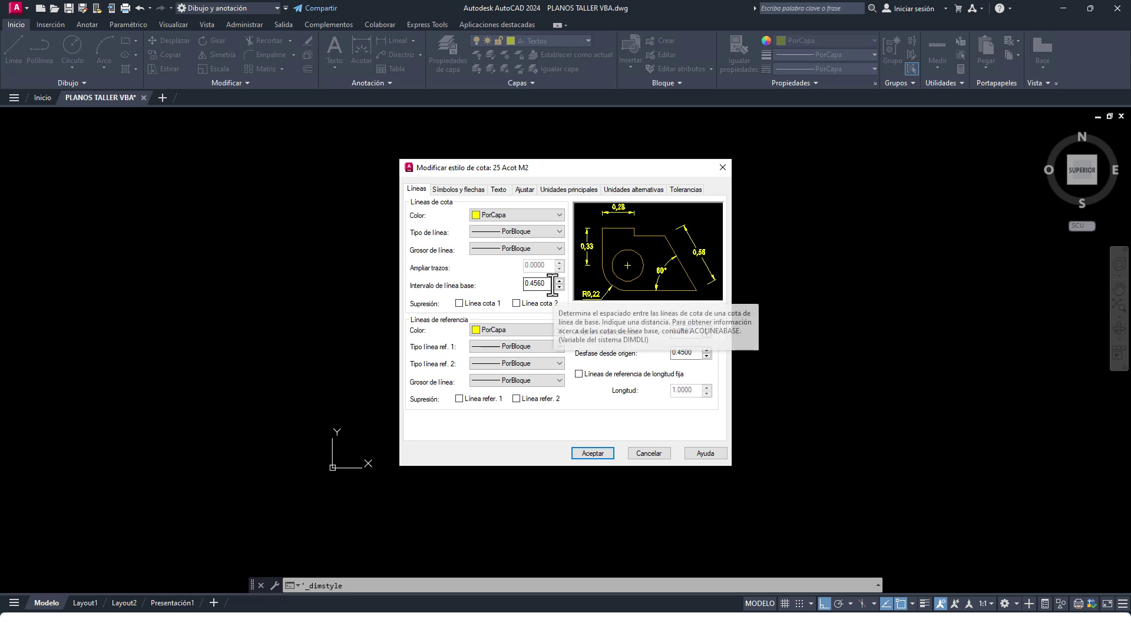
{"action": "left_click", "coordinate": [456, 191]}
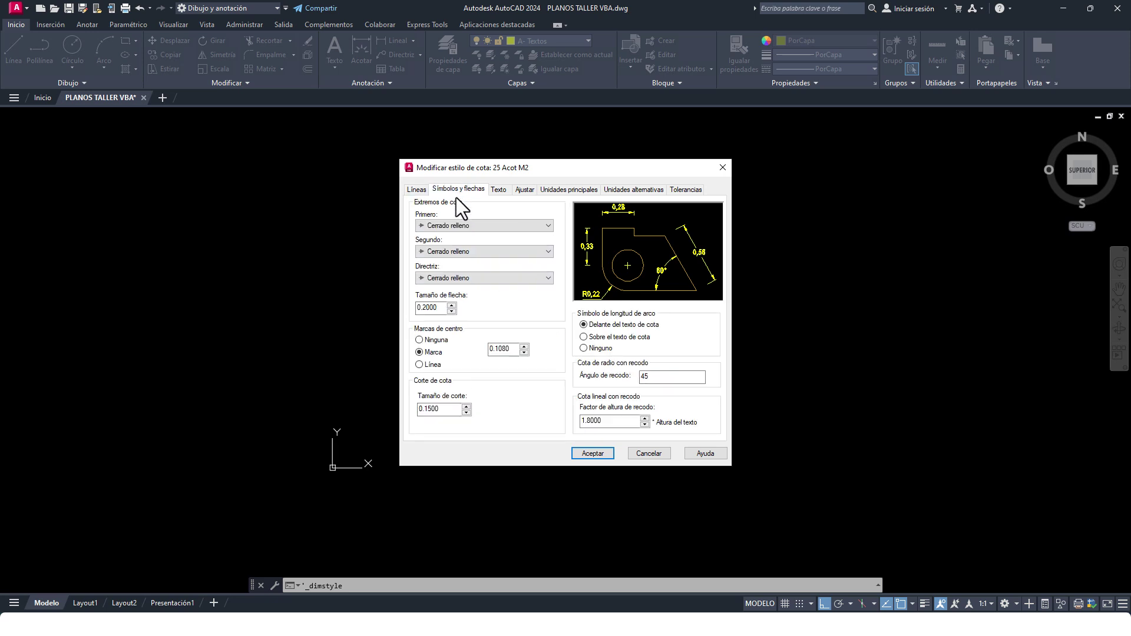
{"action": "left_click", "coordinate": [482, 228]}
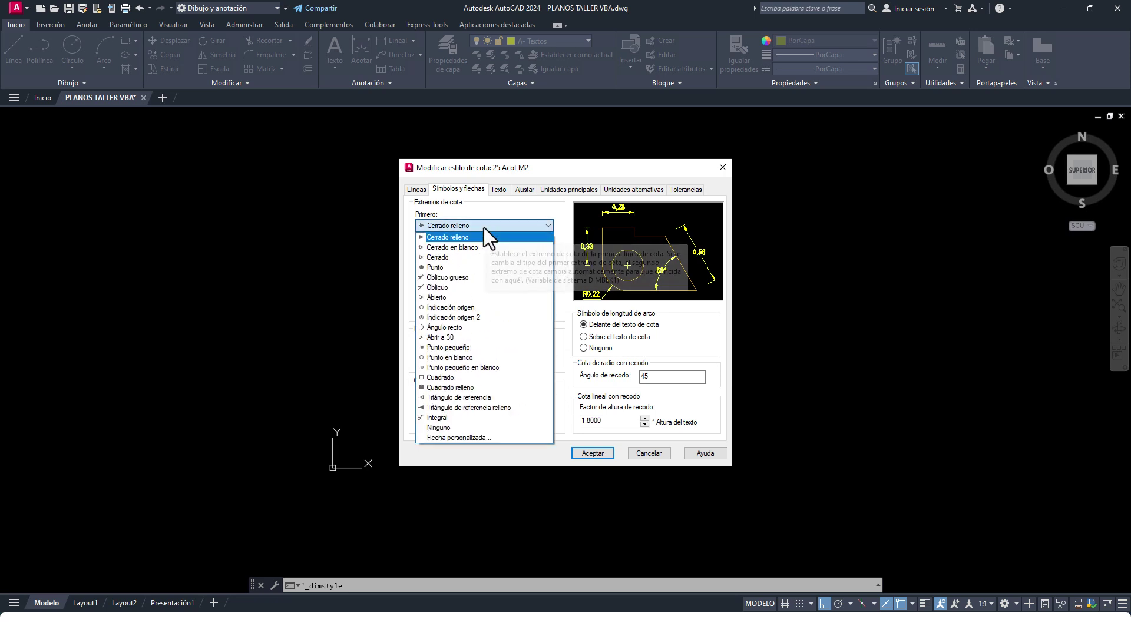
{"action": "left_click", "coordinate": [485, 225]}
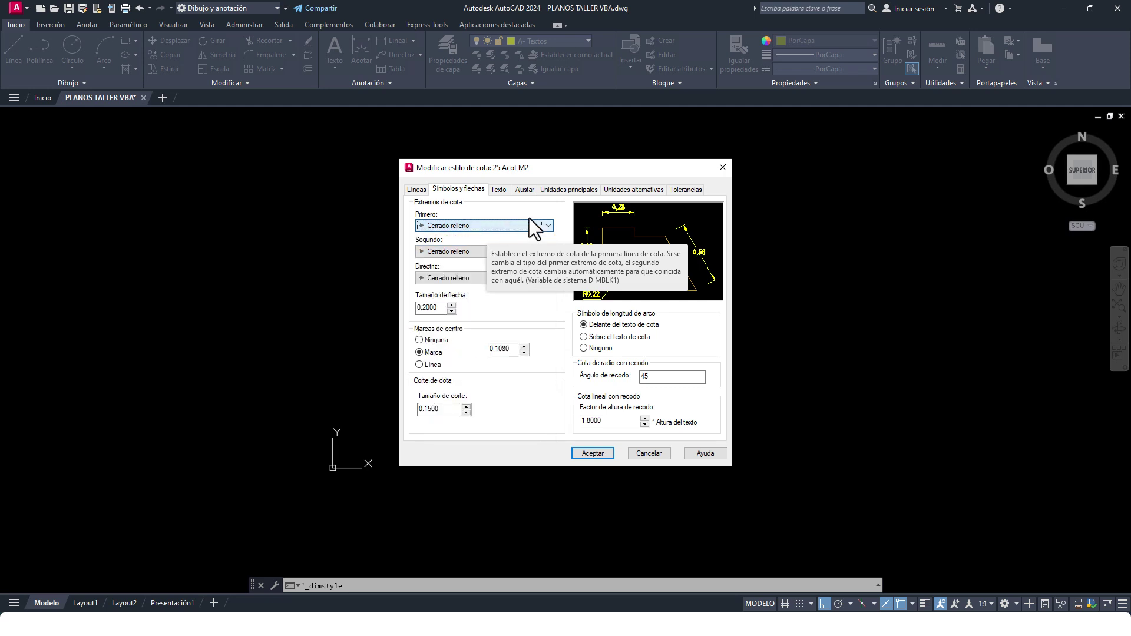
{"action": "left_click", "coordinate": [500, 190]}
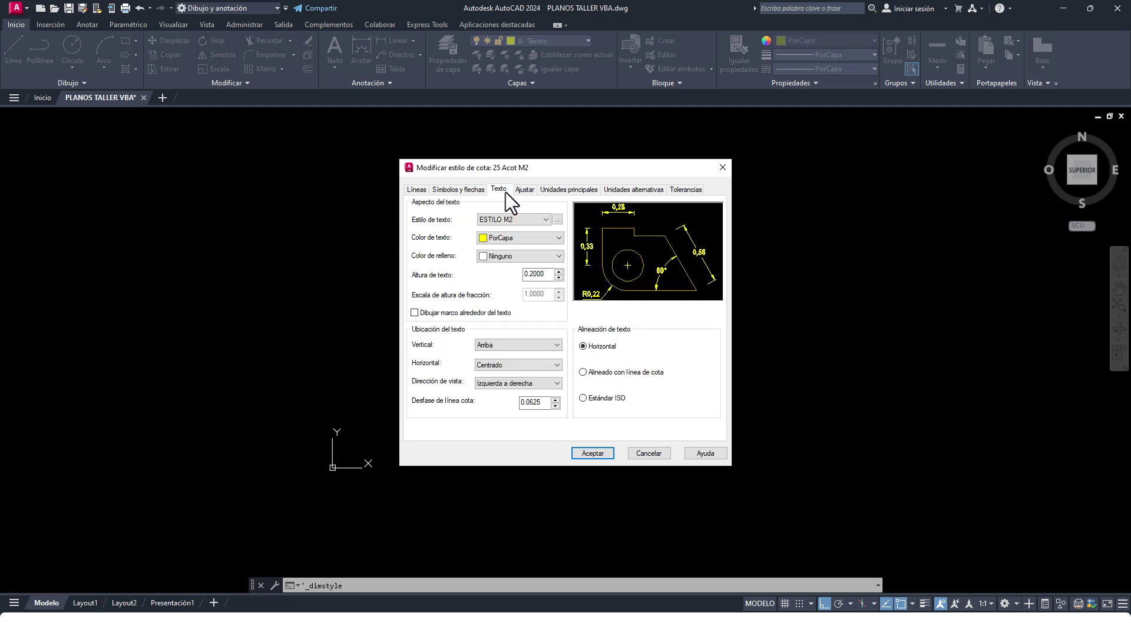
{"action": "left_click", "coordinate": [521, 220]}
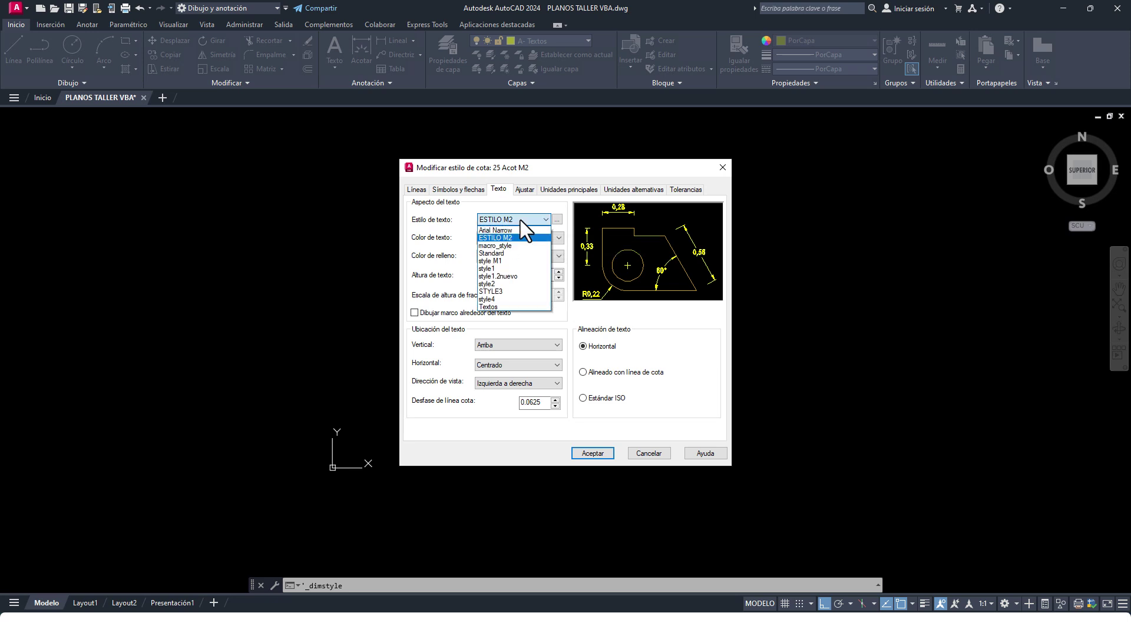
{"action": "left_click", "coordinate": [521, 220]}
{"action": "key", "text": "Escape"}
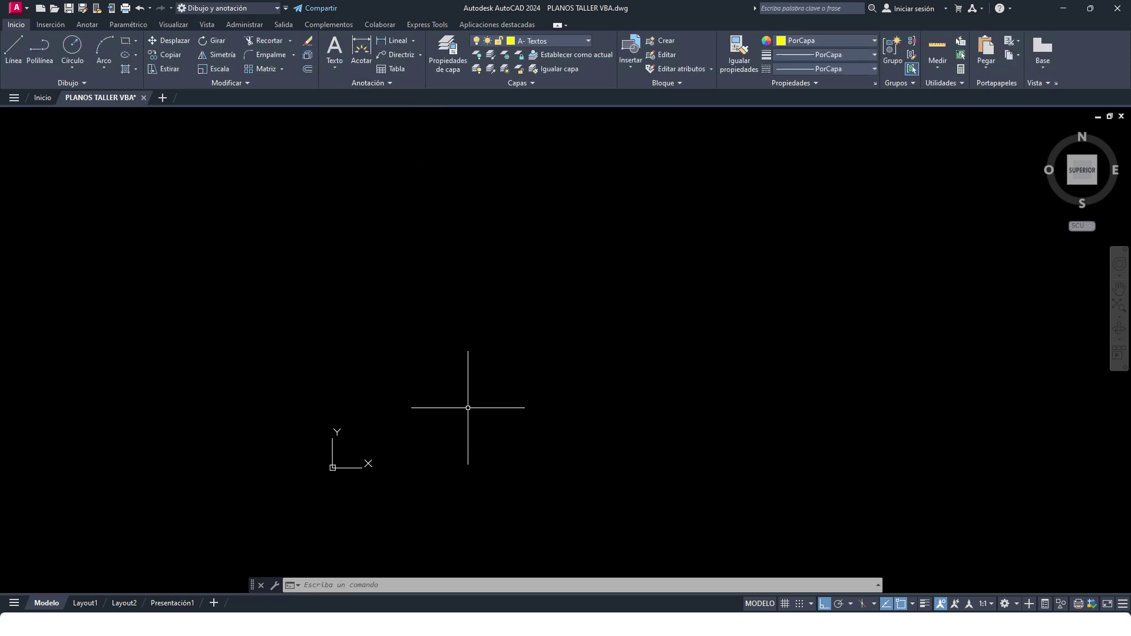
- Check the available dimension styles and keep 25 Acot M2 current
{"action": "left_click", "coordinate": [375, 86]}
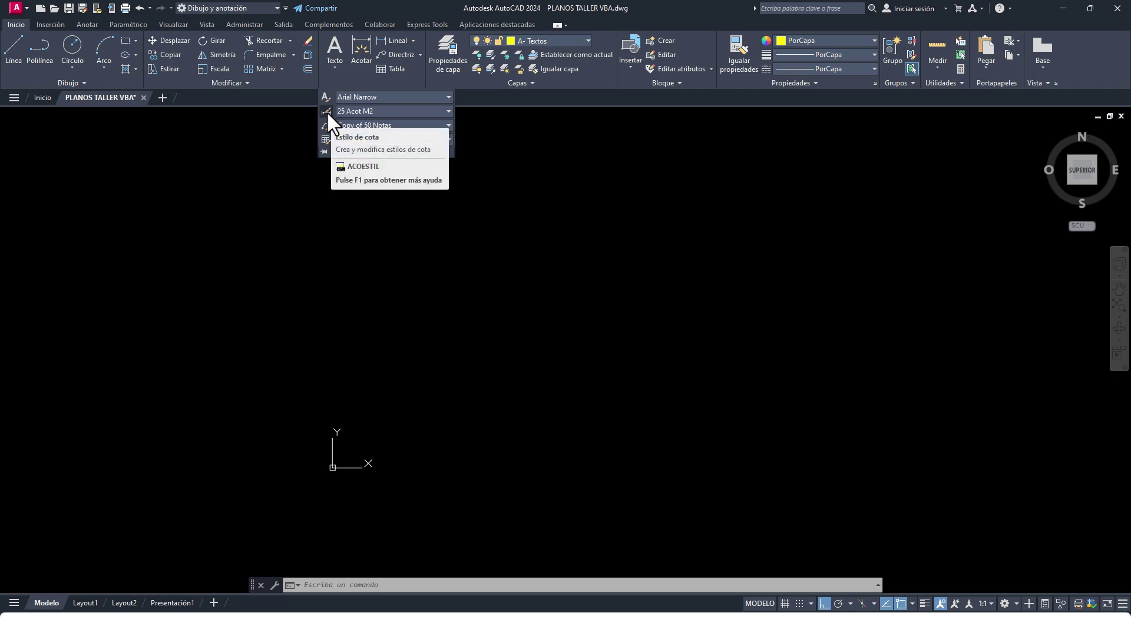
{"action": "left_click", "coordinate": [379, 112]}
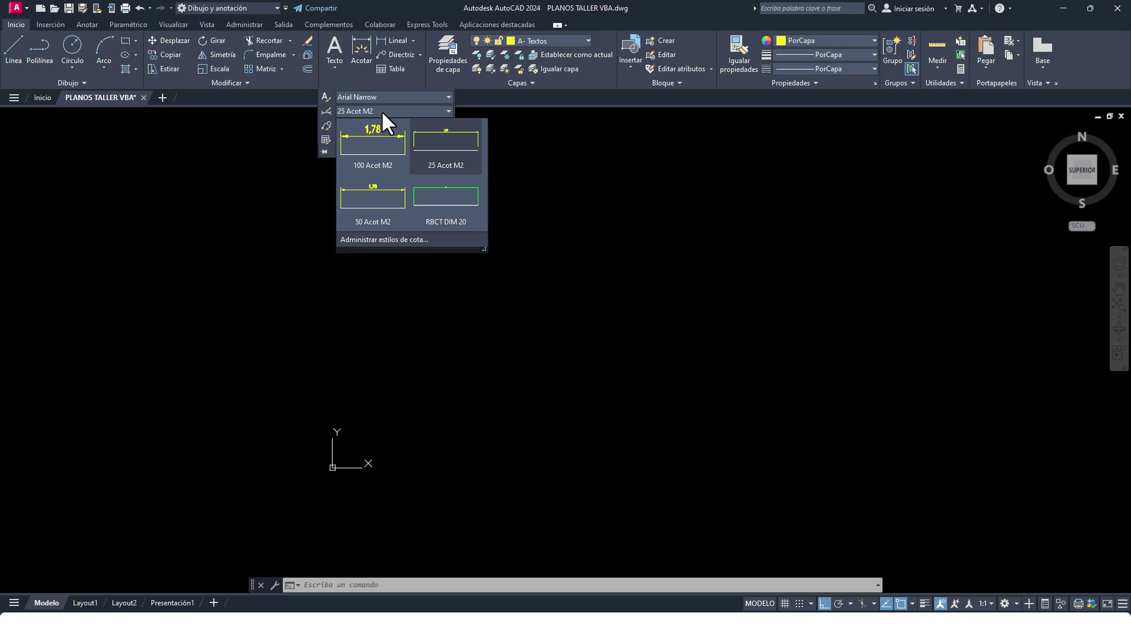
{"action": "left_click", "coordinate": [380, 111]}
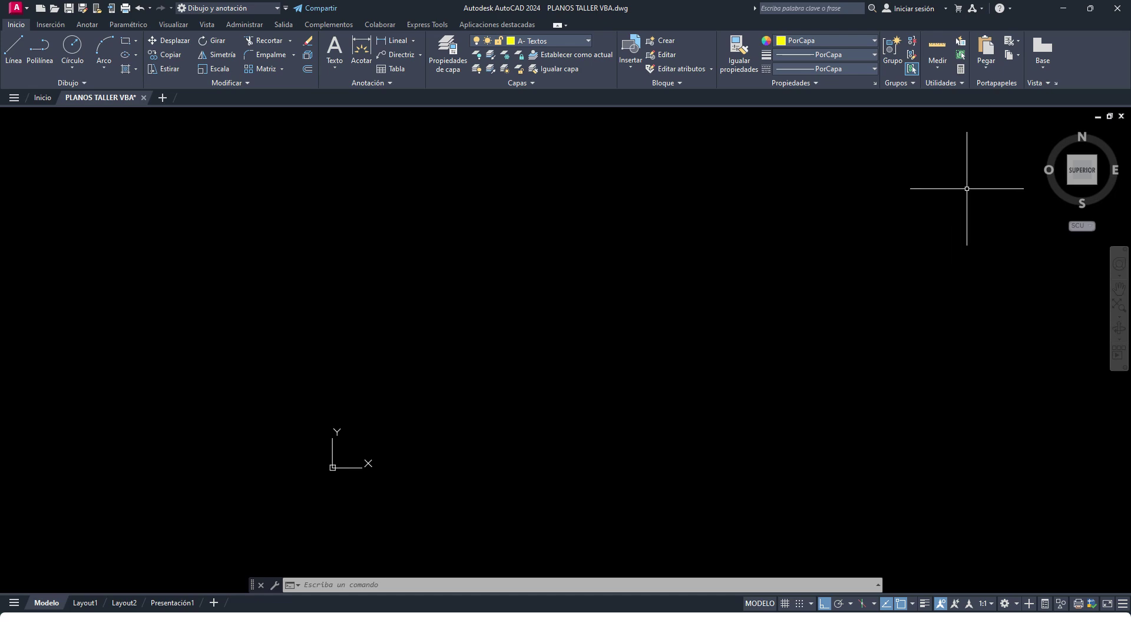
- Place AutoCAD beside the Excel workbook, draw the ZAPATA A2 plan view with the macro in the empty model space, and restore AutoCAD to full size
{"action": "key", "text": "super+Left"}
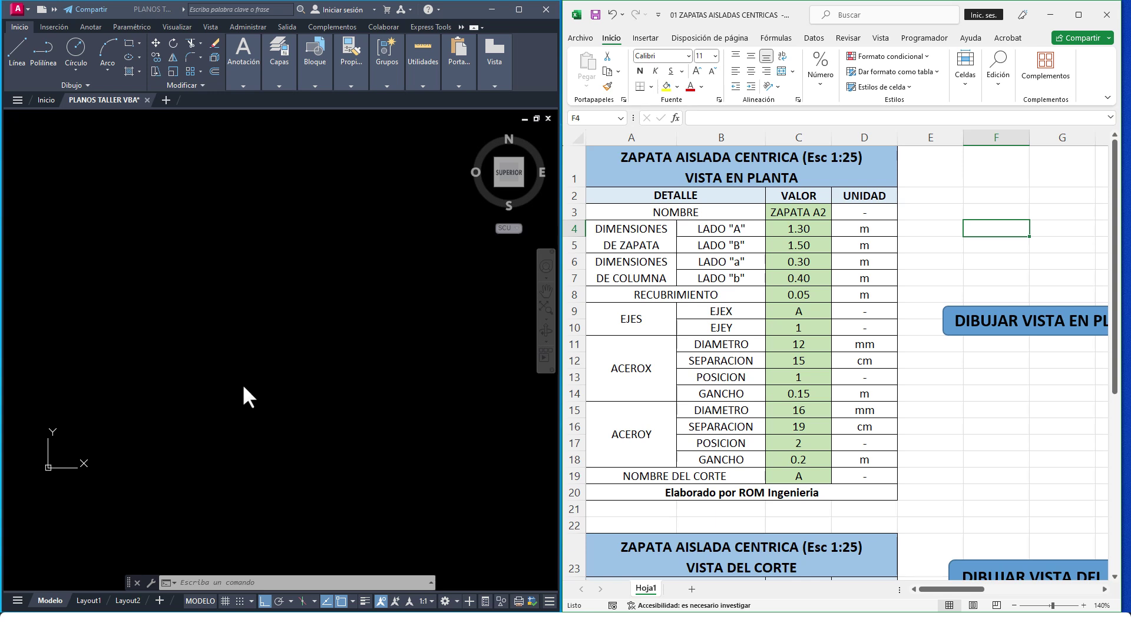
{"action": "left_click", "coordinate": [169, 382]}
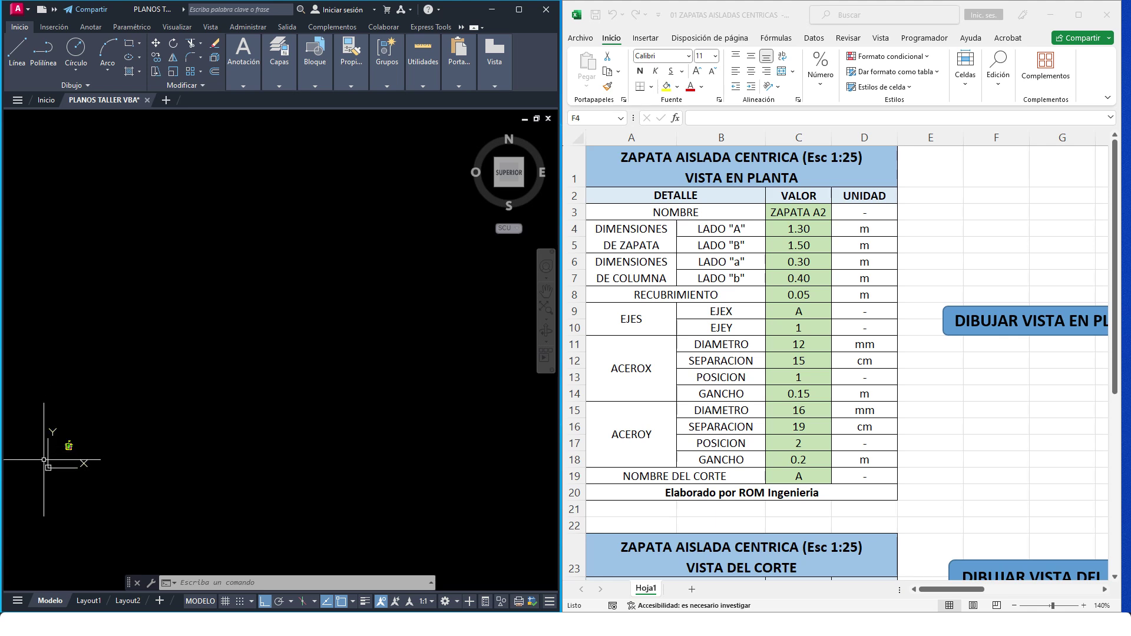
{"action": "scroll", "coordinate": [44, 460], "scroll_direction": "up", "scroll_amount": 8}
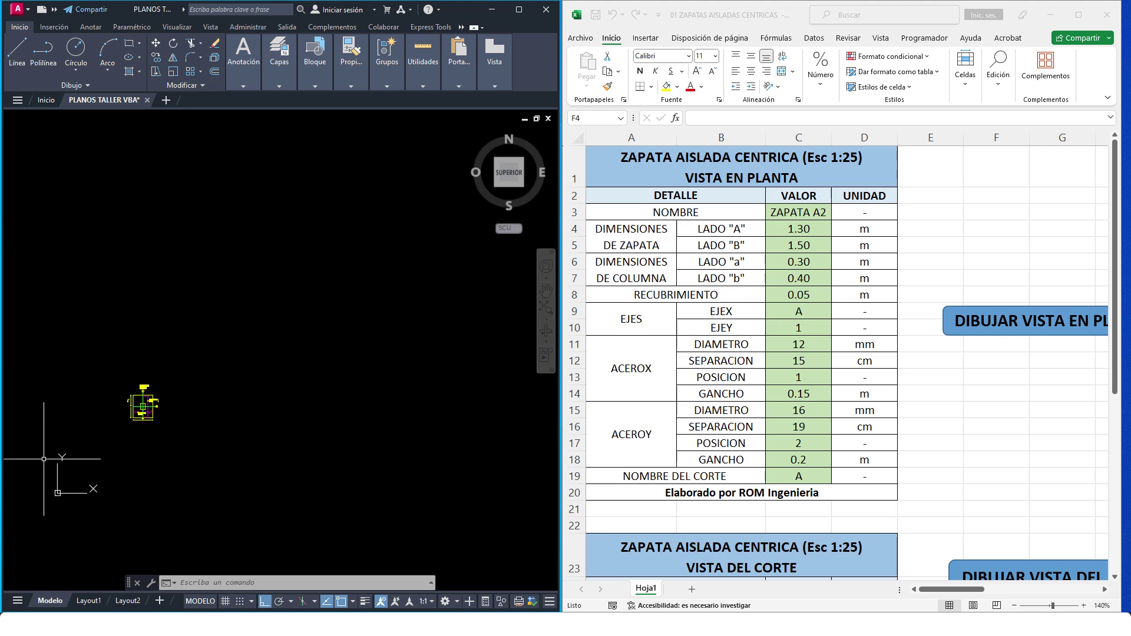
{"action": "scroll", "coordinate": [185, 381], "scroll_direction": "up", "scroll_amount": 5}
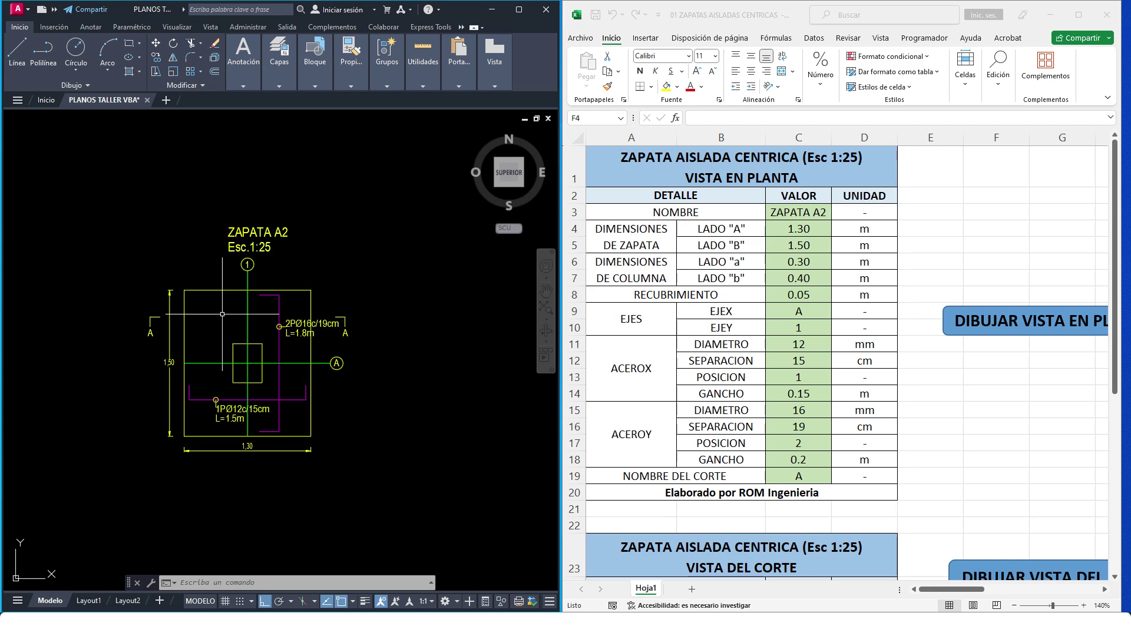
{"action": "key", "text": "super+Up"}
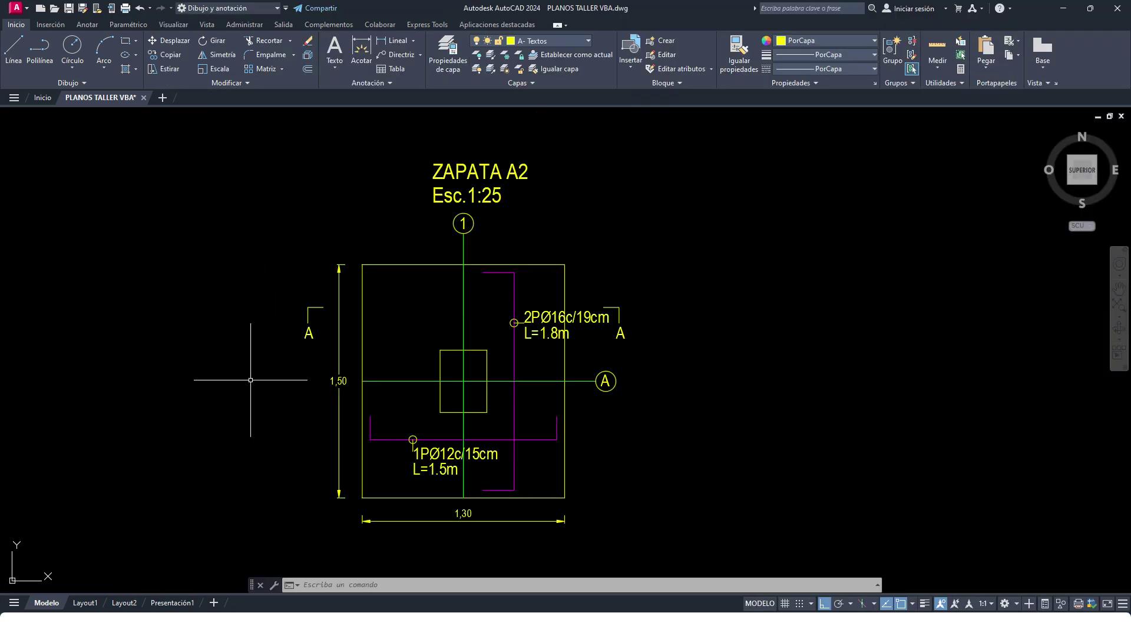
- Inspect the layers assigned to the plan view's horizontal reinforcement bar, horizontal axis line and title text
{"action": "left_click", "coordinate": [546, 439]}
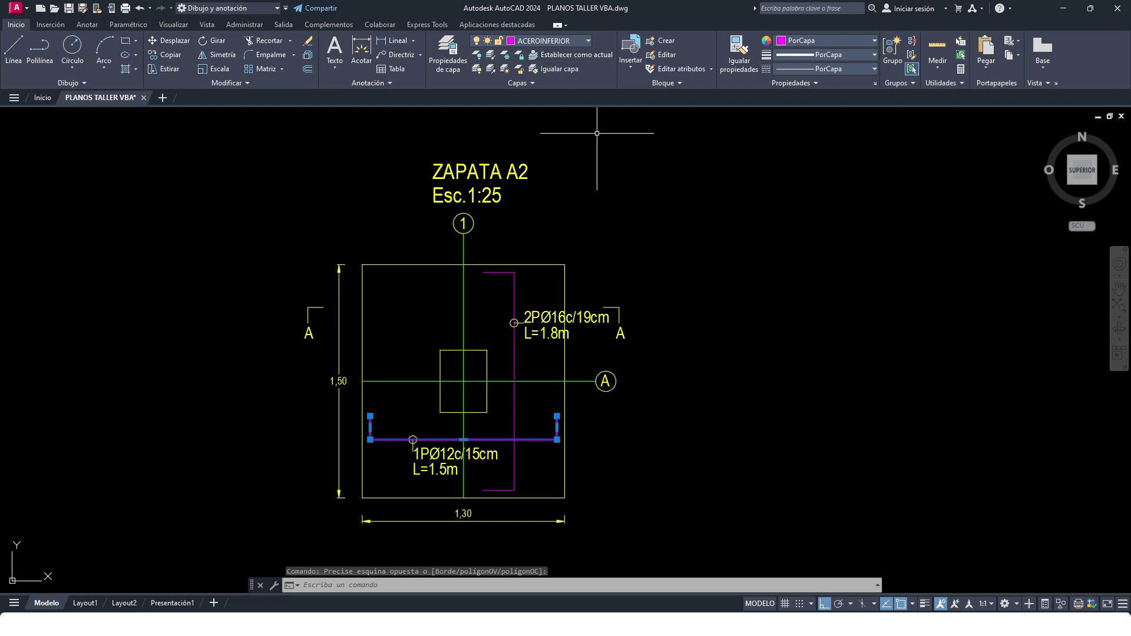
{"action": "key", "text": "Escape"}
{"action": "left_click", "coordinate": [548, 382]}
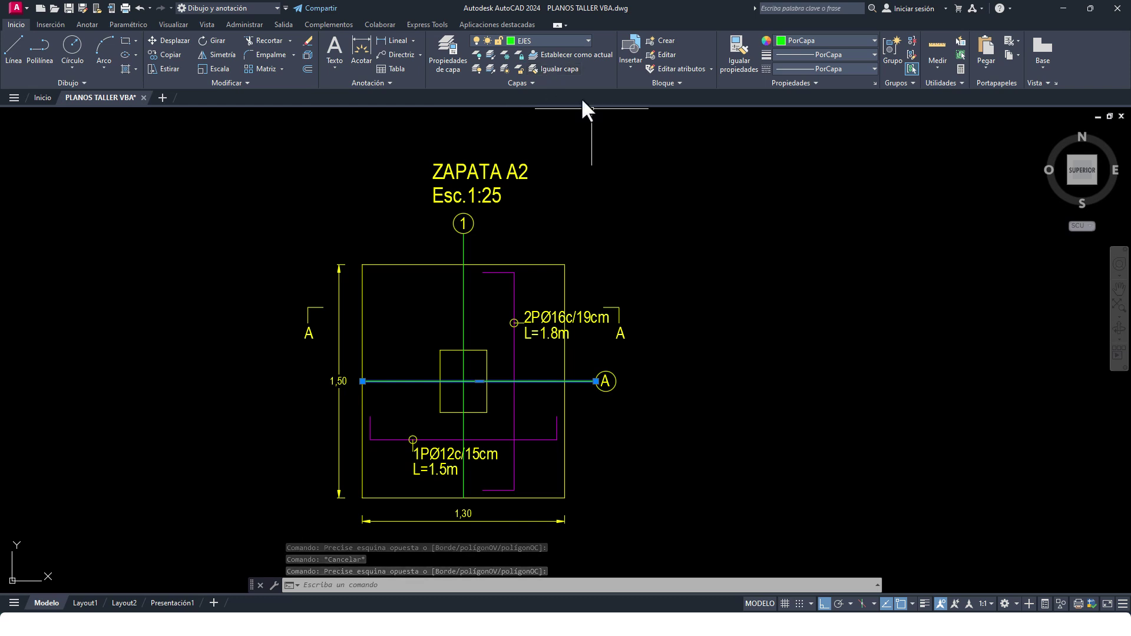
{"action": "key", "text": "Escape"}
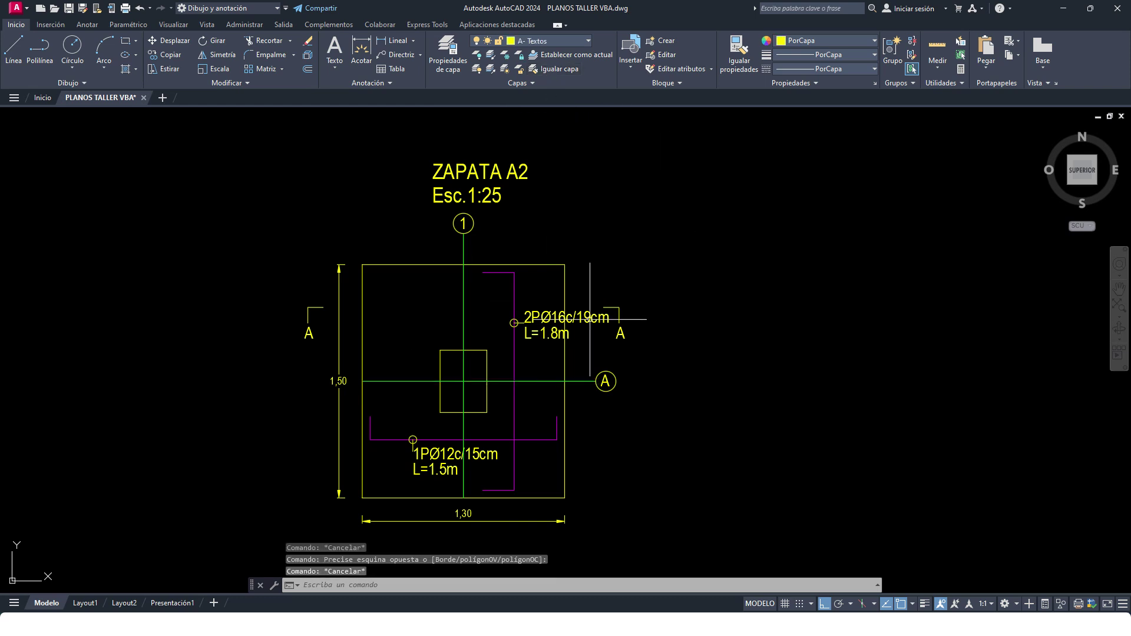
{"action": "left_click", "coordinate": [530, 221]}
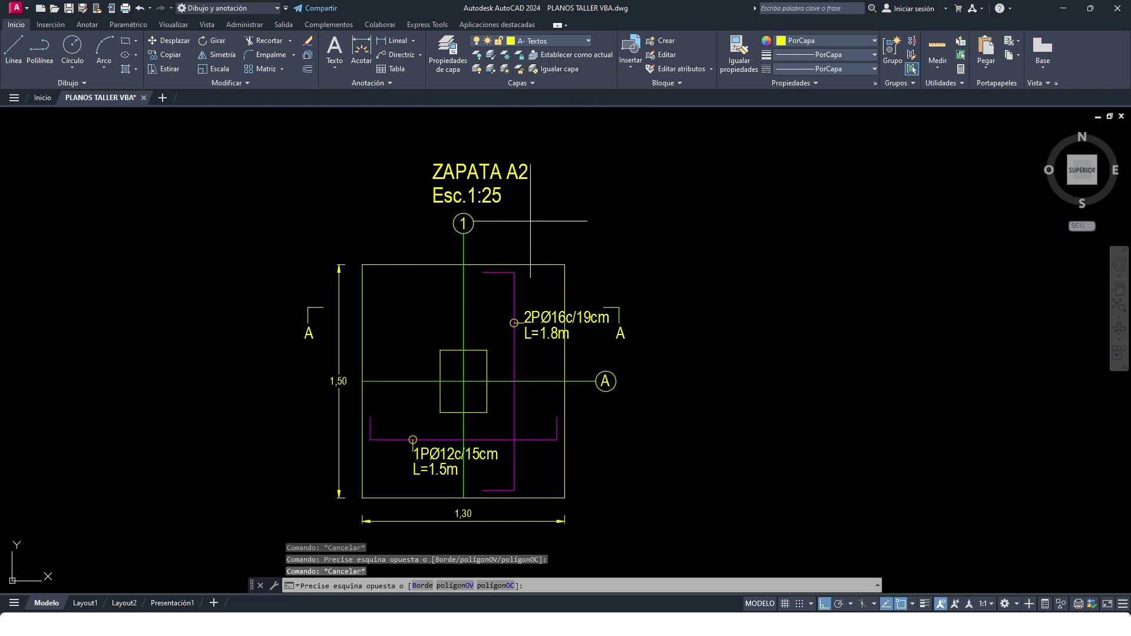
{"action": "left_click", "coordinate": [497, 174]}
{"action": "key", "text": "Escape"}
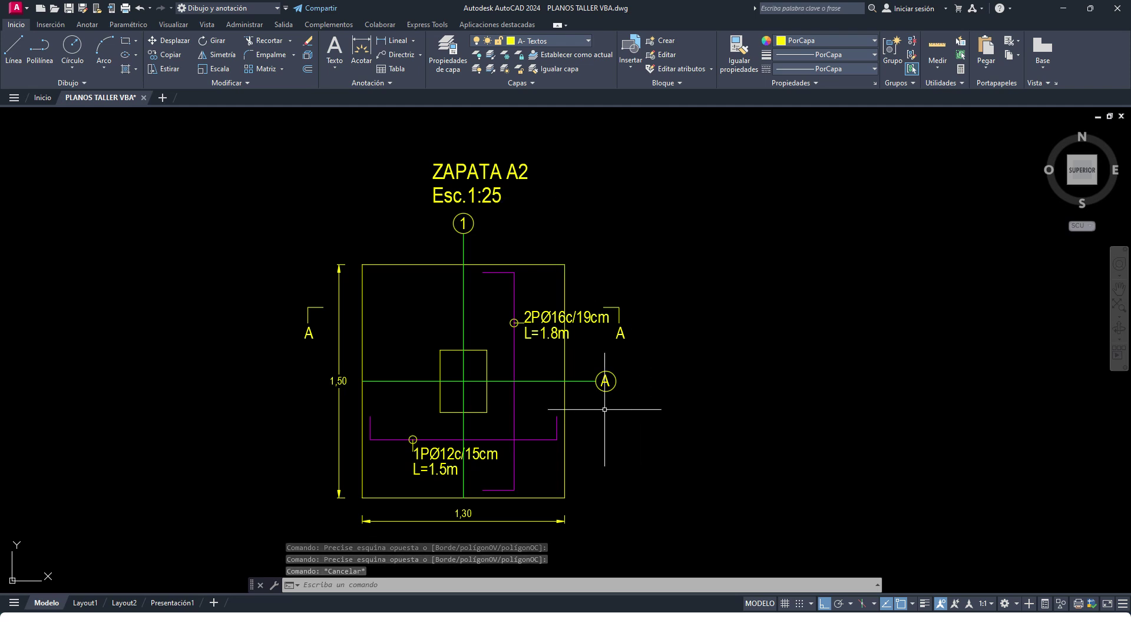
- Set the linetype of both footing axis lines to CENTER with a linetype scale of 0.1
{"action": "left_click", "coordinate": [547, 389]}
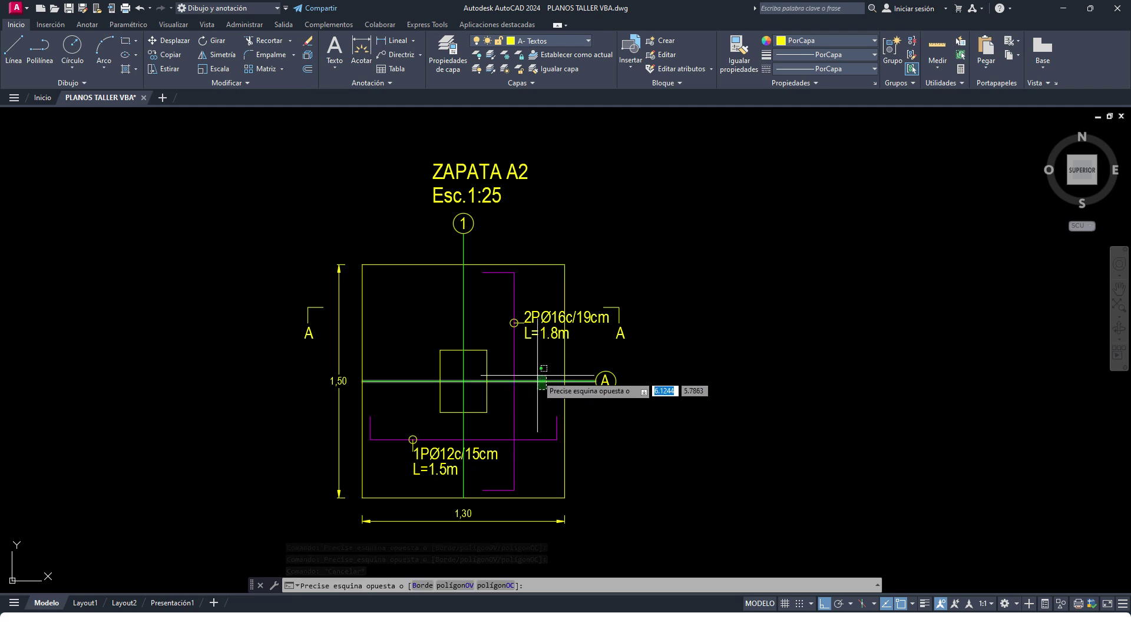
{"action": "left_click", "coordinate": [530, 376]}
{"action": "left_click", "coordinate": [478, 326]}
{"action": "left_click", "coordinate": [435, 319]}
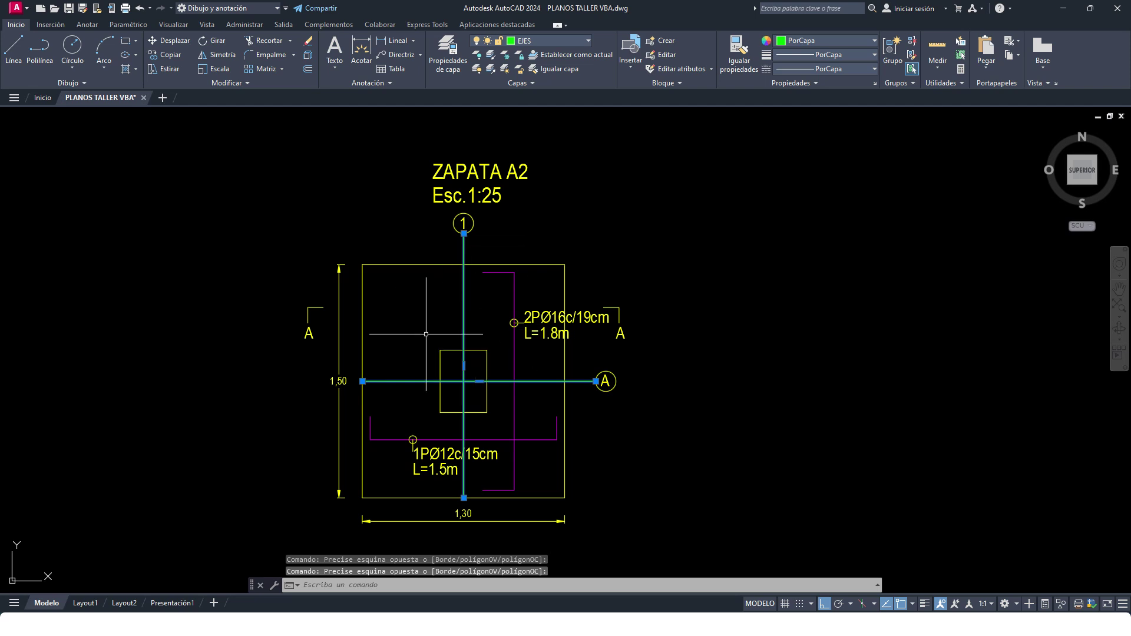
{"action": "right_click", "coordinate": [426, 334]}
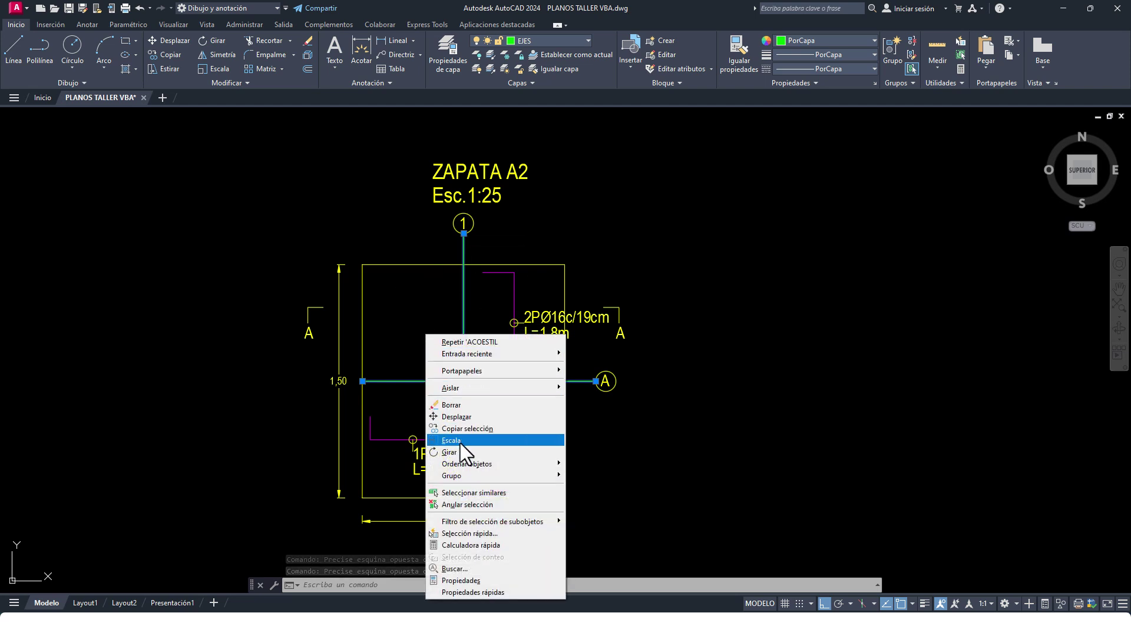
{"action": "left_click", "coordinate": [465, 582]}
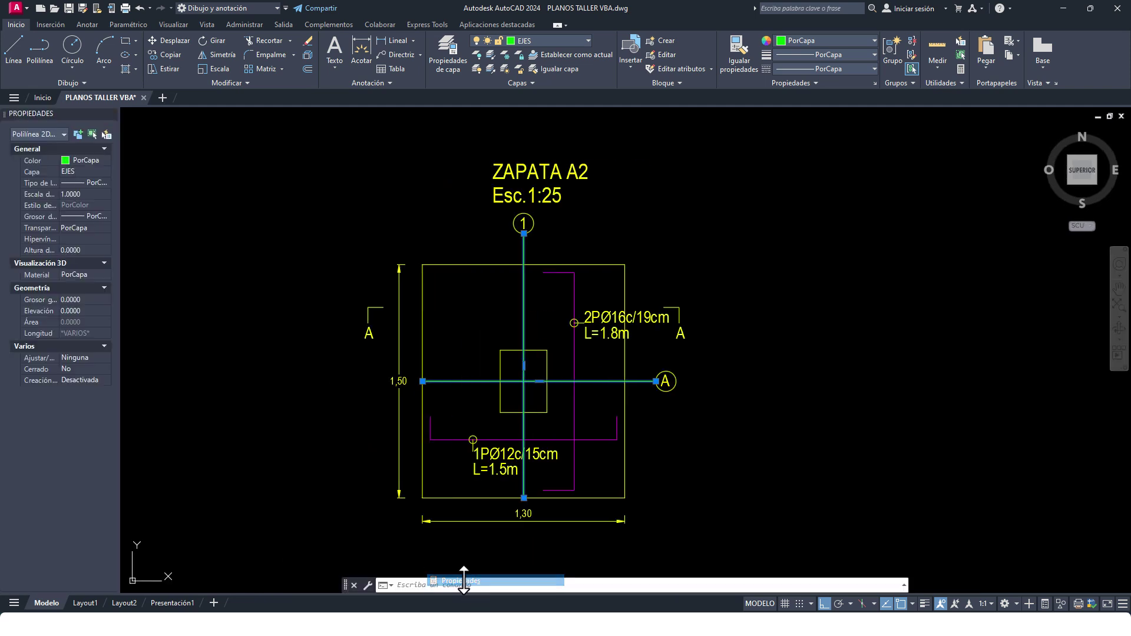
{"action": "left_click", "coordinate": [99, 181]}
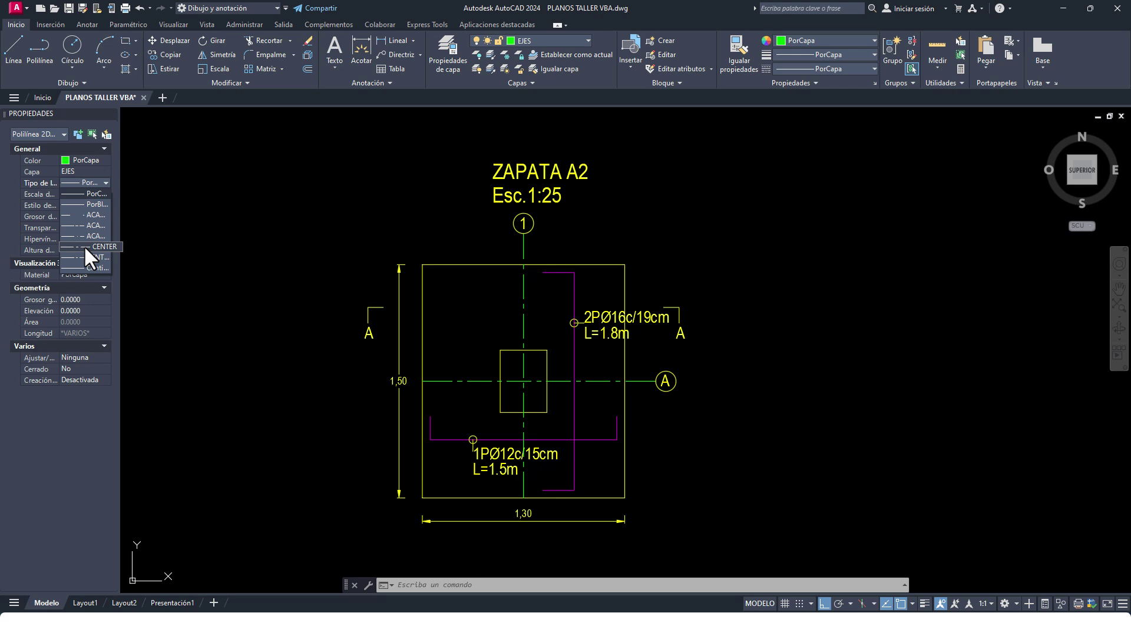
{"action": "left_click", "coordinate": [84, 246]}
{"action": "left_click", "coordinate": [80, 195]}
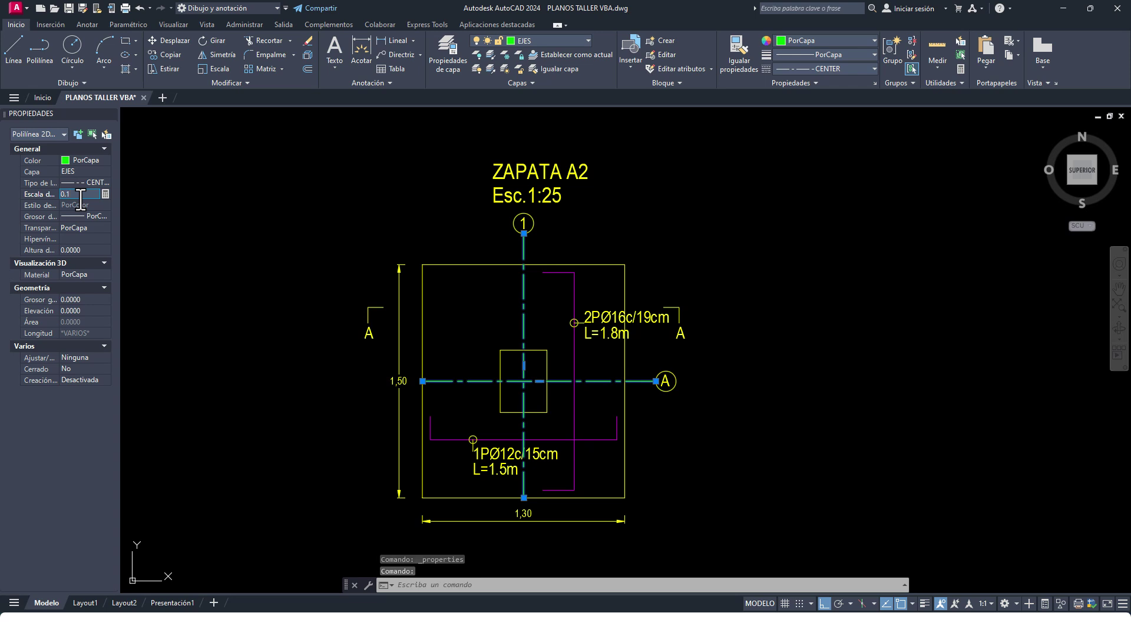
{"action": "key", "text": "Return"}
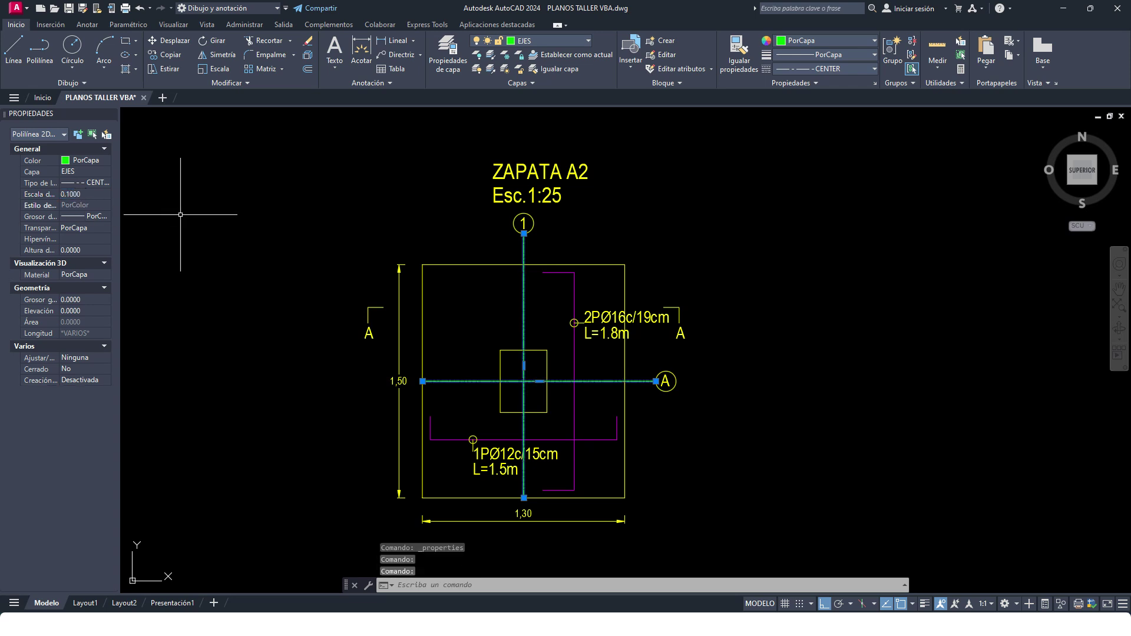
{"action": "key", "text": "Escape"}
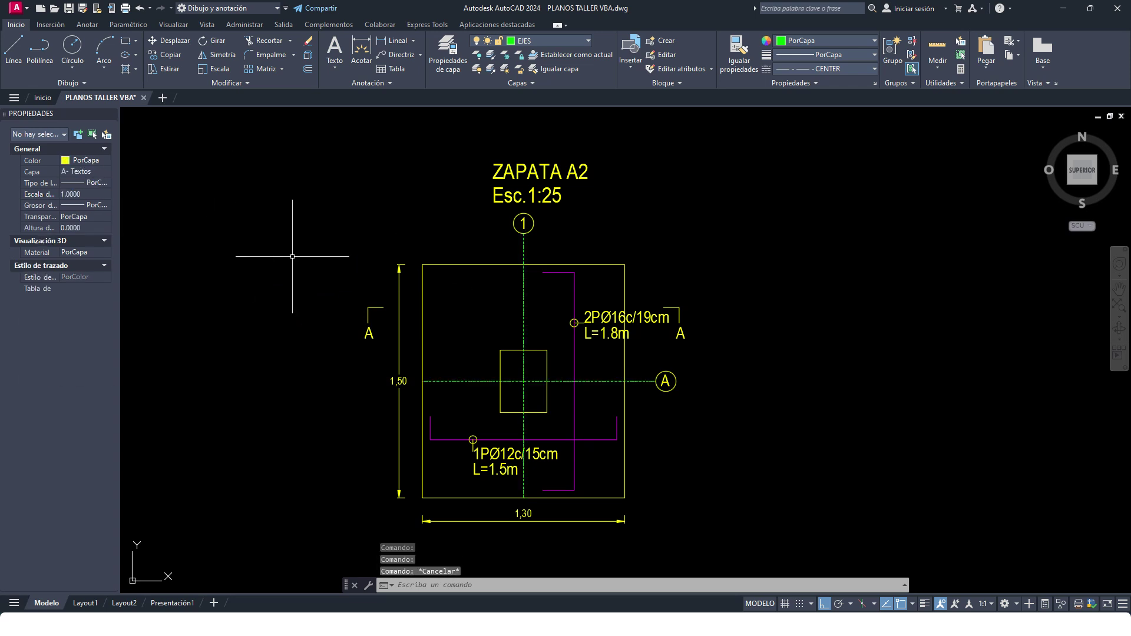
- Inspect the properties and assigned dimension style of the plan view's vertical dimension, and clear the selection
{"action": "left_click", "coordinate": [403, 431]}
{"action": "left_click", "coordinate": [380, 413]}
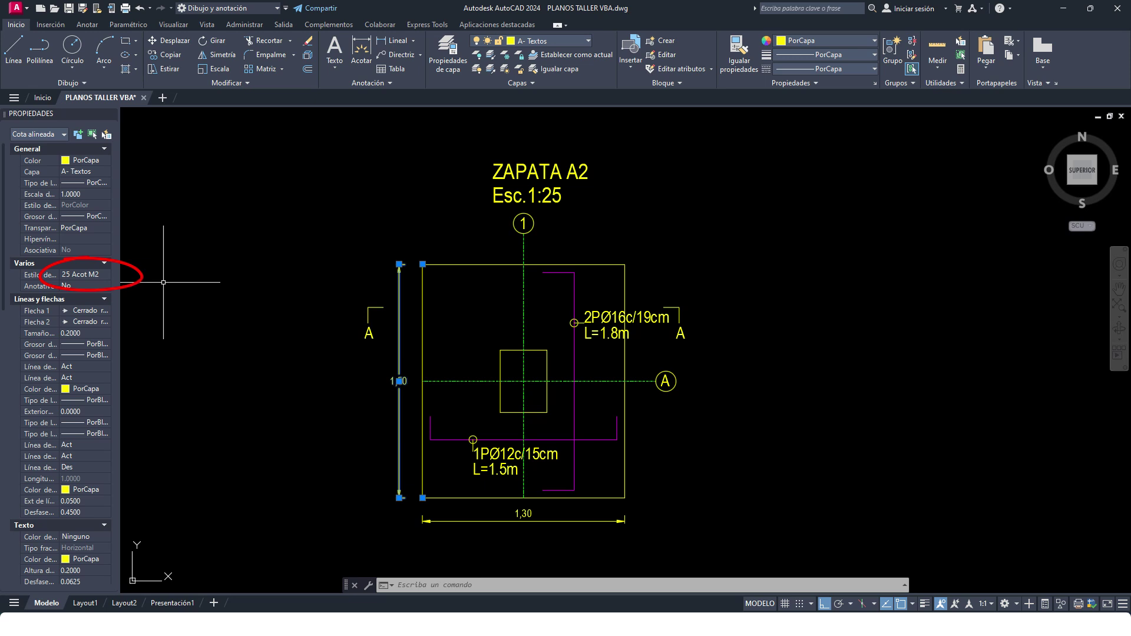
{"action": "scroll", "coordinate": [378, 398], "scroll_direction": "down", "scroll_amount": 5}
{"action": "left_click", "coordinate": [504, 454]}
{"action": "key", "text": "Escape"}
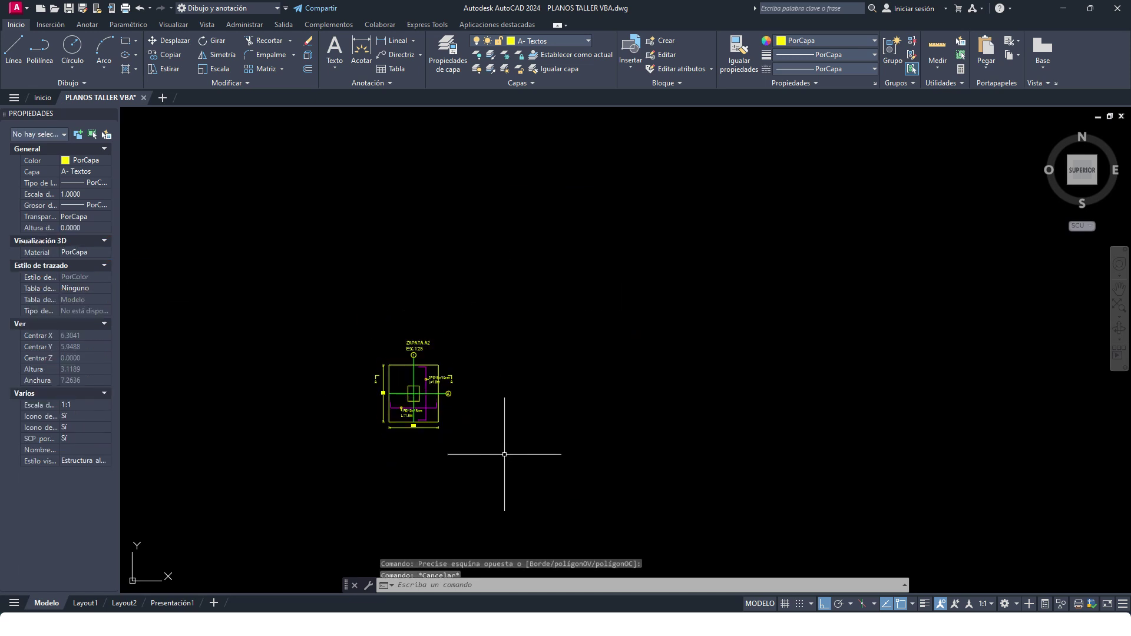
- Move the entire ZAPATA A2 plan view straight up to leave free space below it
{"action": "left_click", "coordinate": [505, 454]}
{"action": "left_click", "coordinate": [373, 329]}
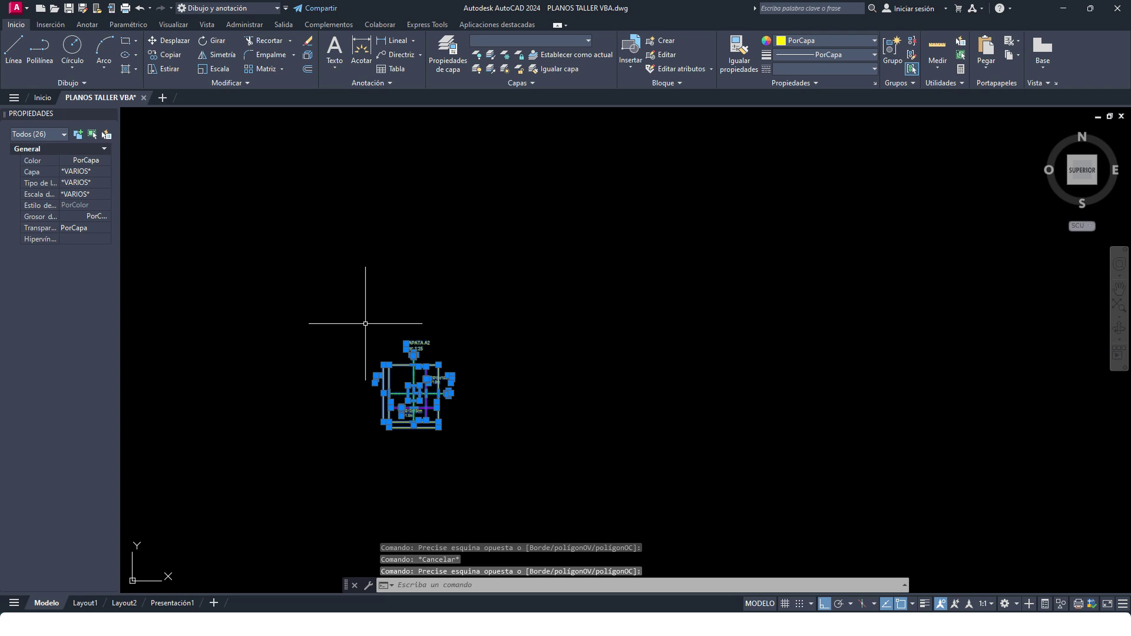
{"action": "type", "text": "D"}
{"action": "key", "text": "Return"}
{"action": "left_click", "coordinate": [555, 348]}
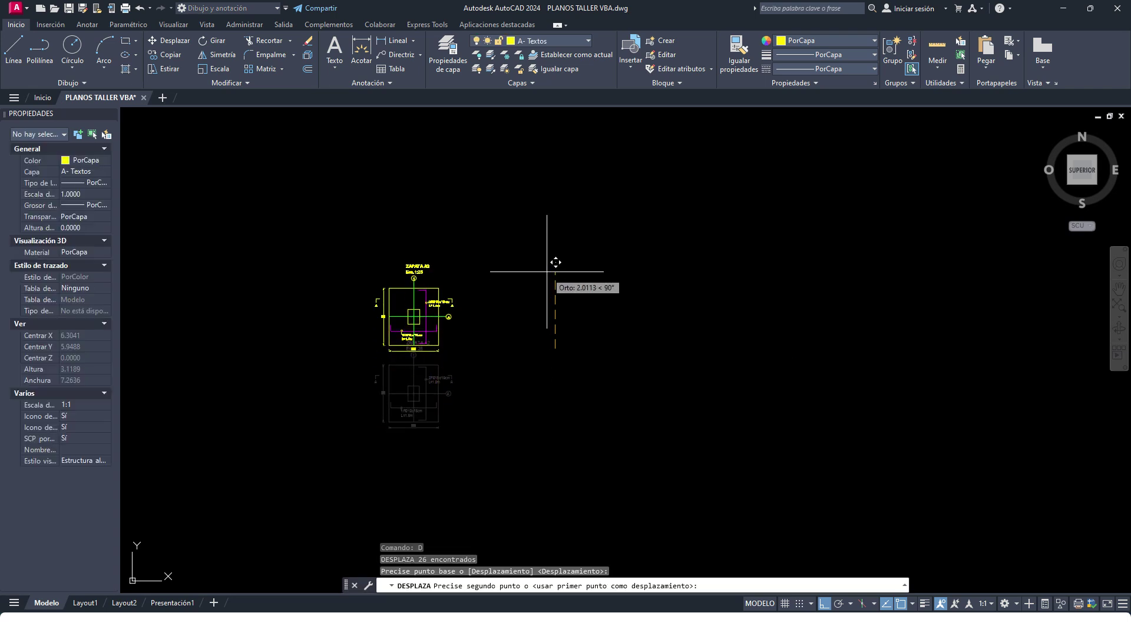
{"action": "left_click", "coordinate": [552, 229]}
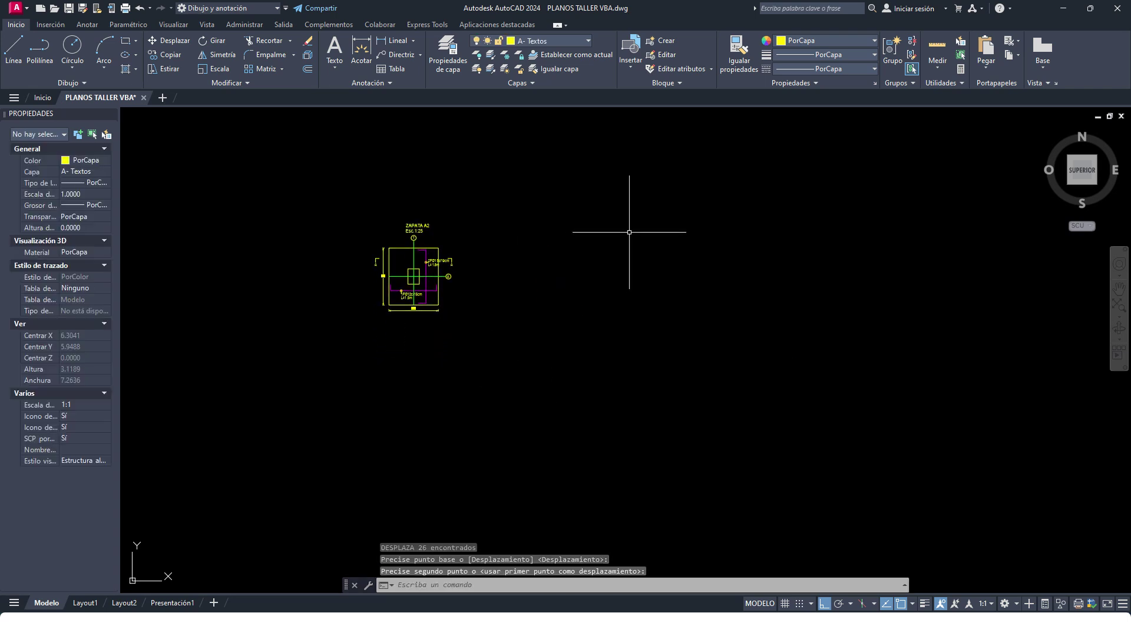
{"action": "middle_click_drag", "start_coordinate": [330, 131], "coordinate": [424, 146]}
{"action": "left_click", "coordinate": [424, 146]}
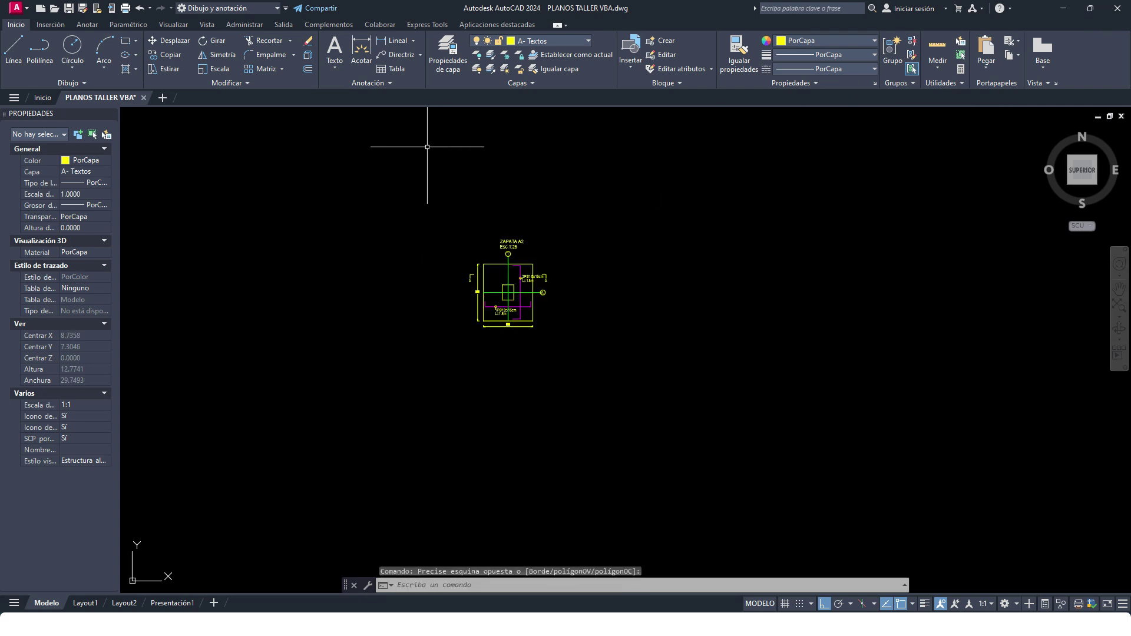
- Make 50 Acot M2 the current dimension style and ES-Vigas the current layer
{"action": "left_click", "coordinate": [378, 86]}
{"action": "left_click", "coordinate": [384, 110]}
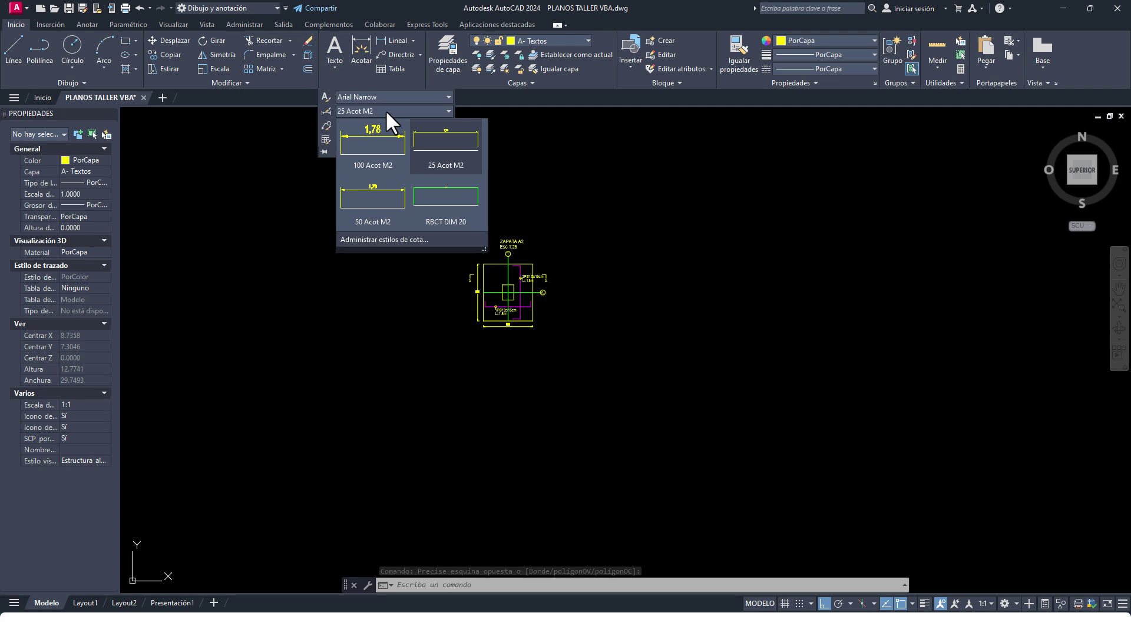
{"action": "left_click", "coordinate": [370, 200]}
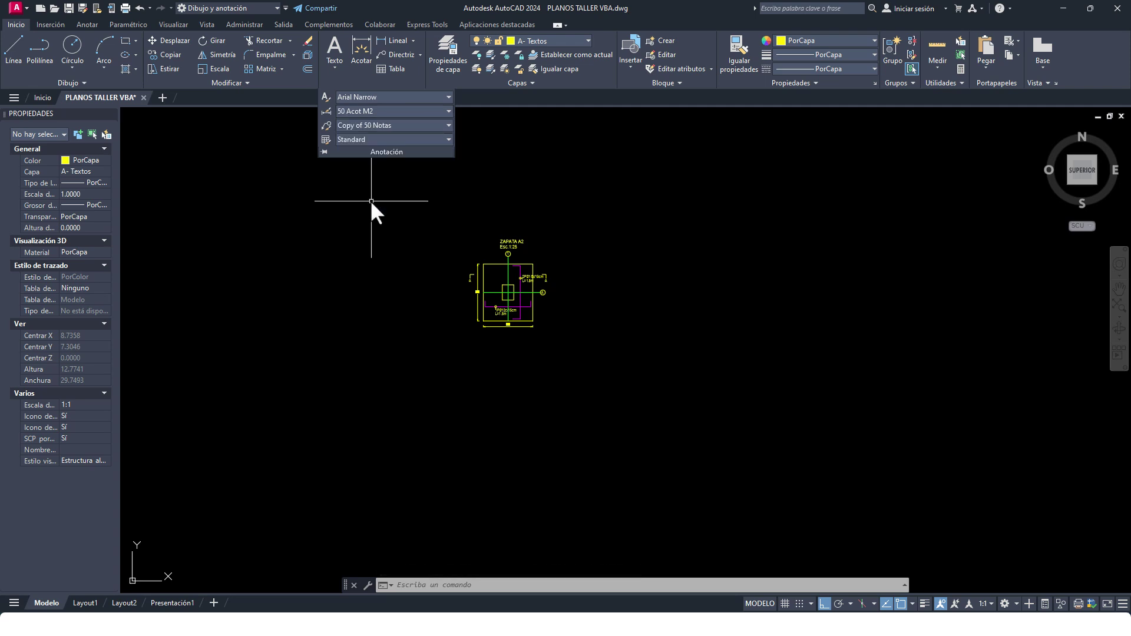
{"action": "left_click", "coordinate": [554, 42]}
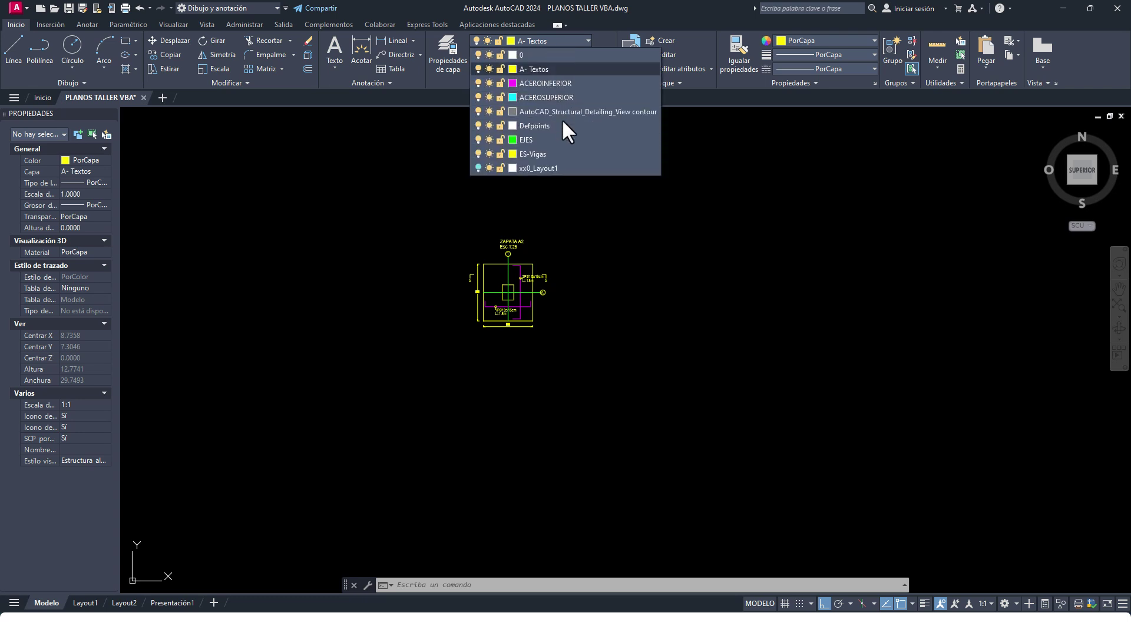
{"action": "left_click", "coordinate": [555, 154]}
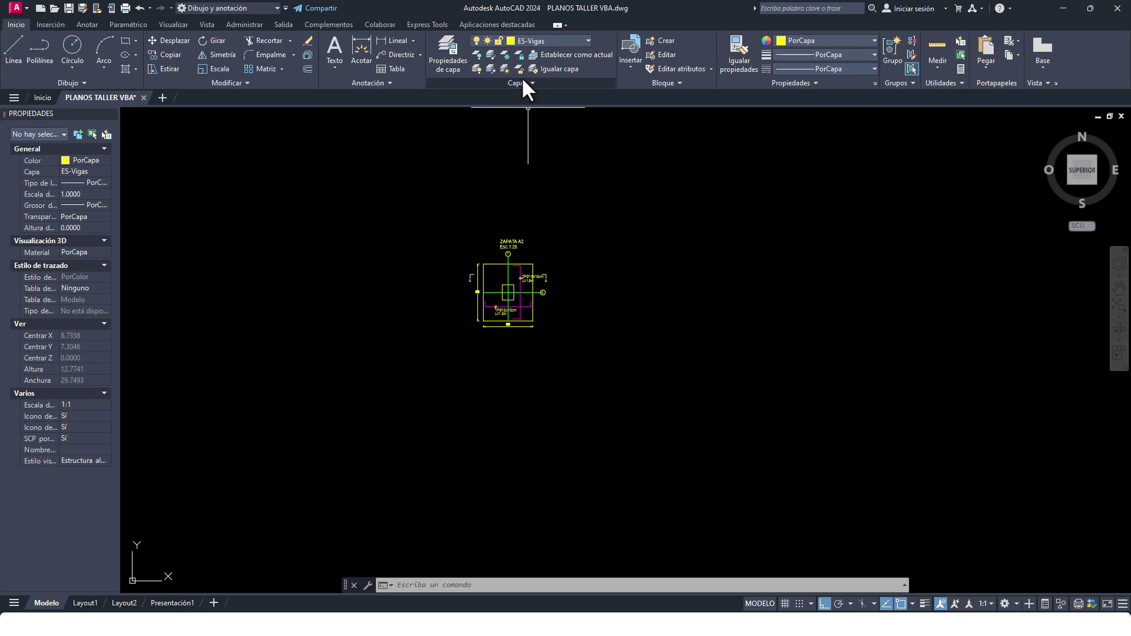
- Set the ES-Vigas layer's color to white (index color 7) and close the layer properties manager
{"action": "left_click", "coordinate": [449, 62]}
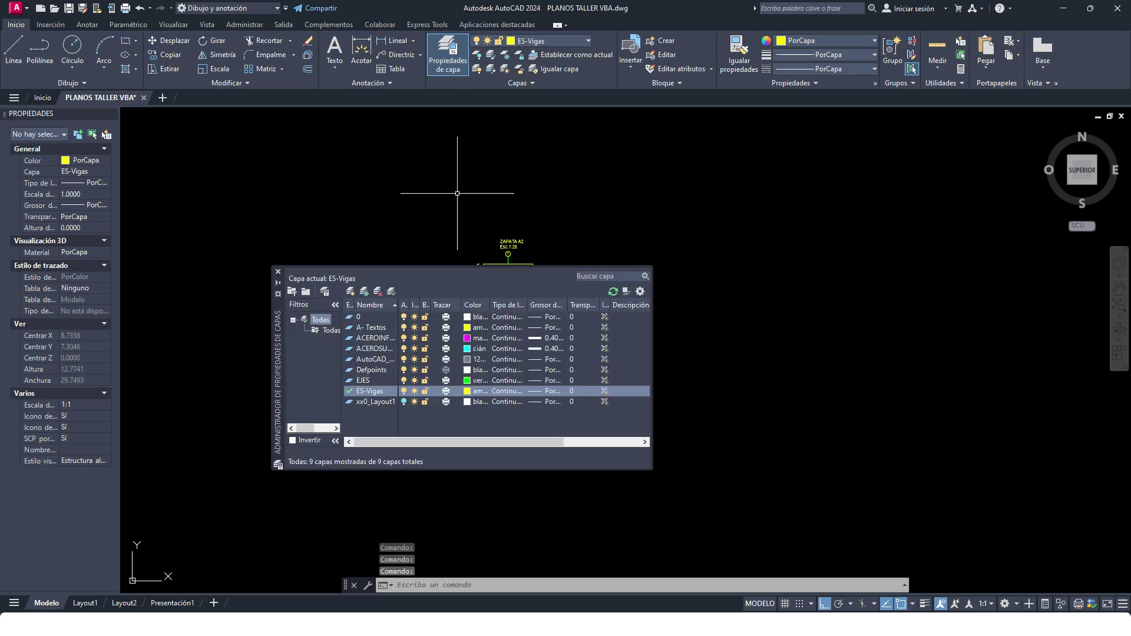
{"action": "left_click", "coordinate": [468, 390]}
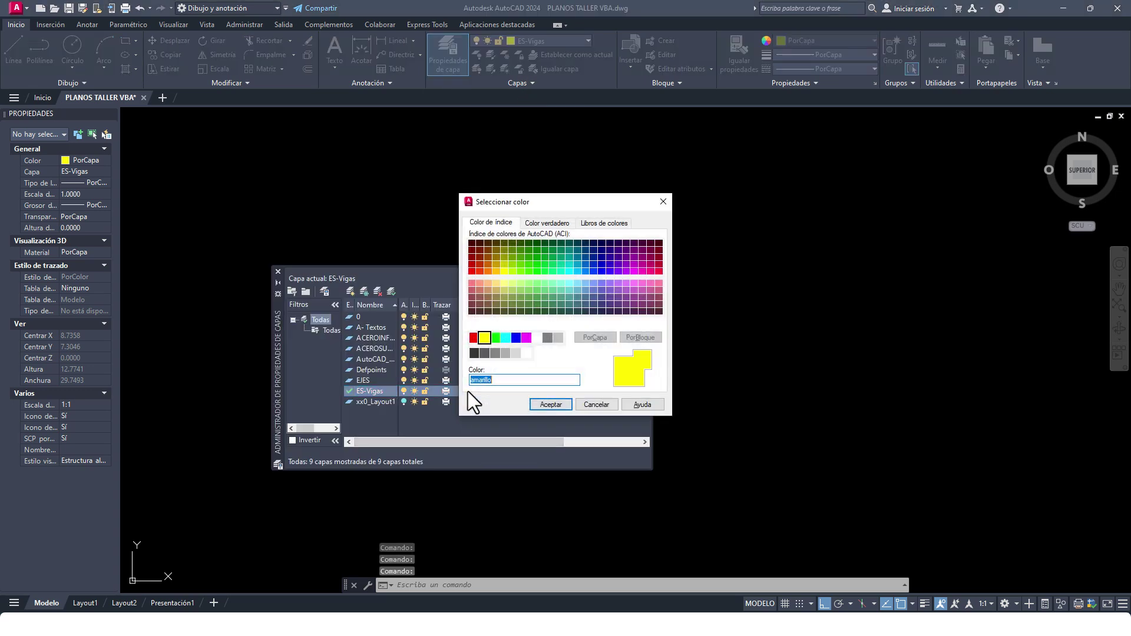
{"action": "left_click", "coordinate": [536, 339]}
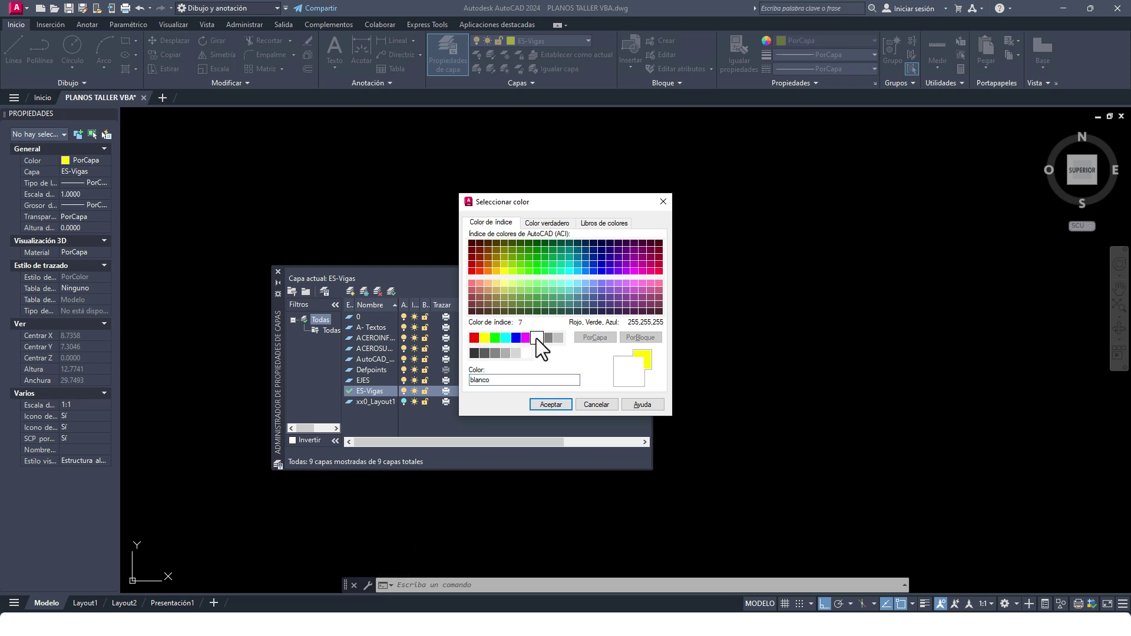
{"action": "left_click", "coordinate": [549, 403]}
{"action": "left_click", "coordinate": [278, 272]}
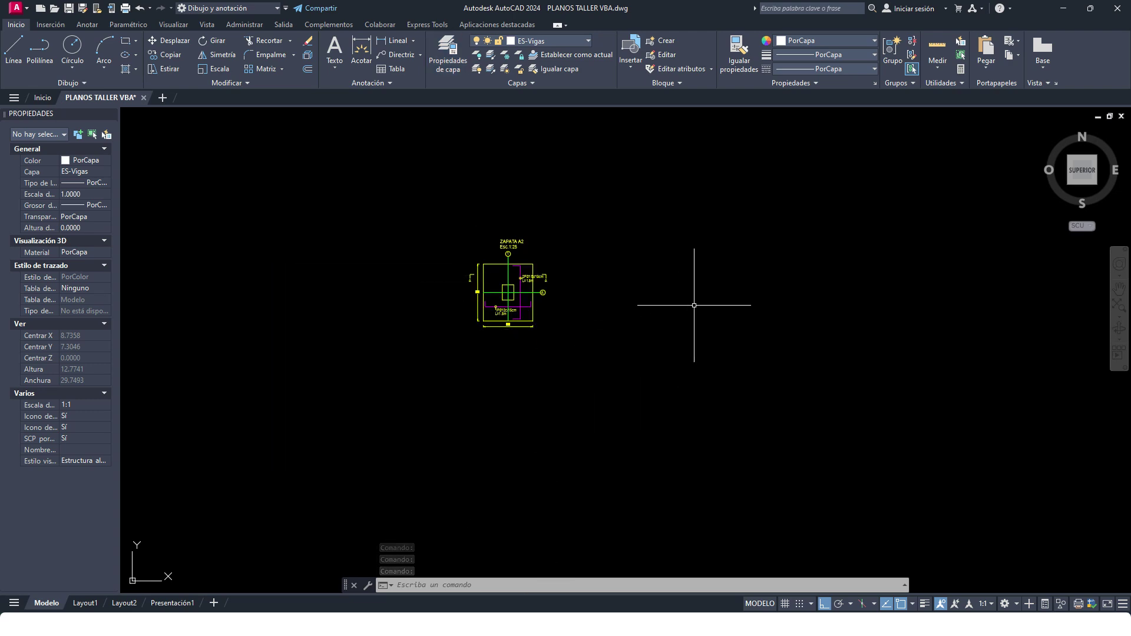
- Draw a second ZAPATA A2 plan view in AutoCAD from the Excel workbook, using the current white layer and 50 Acot M2 style
{"action": "left_click", "coordinate": [1071, 10]}
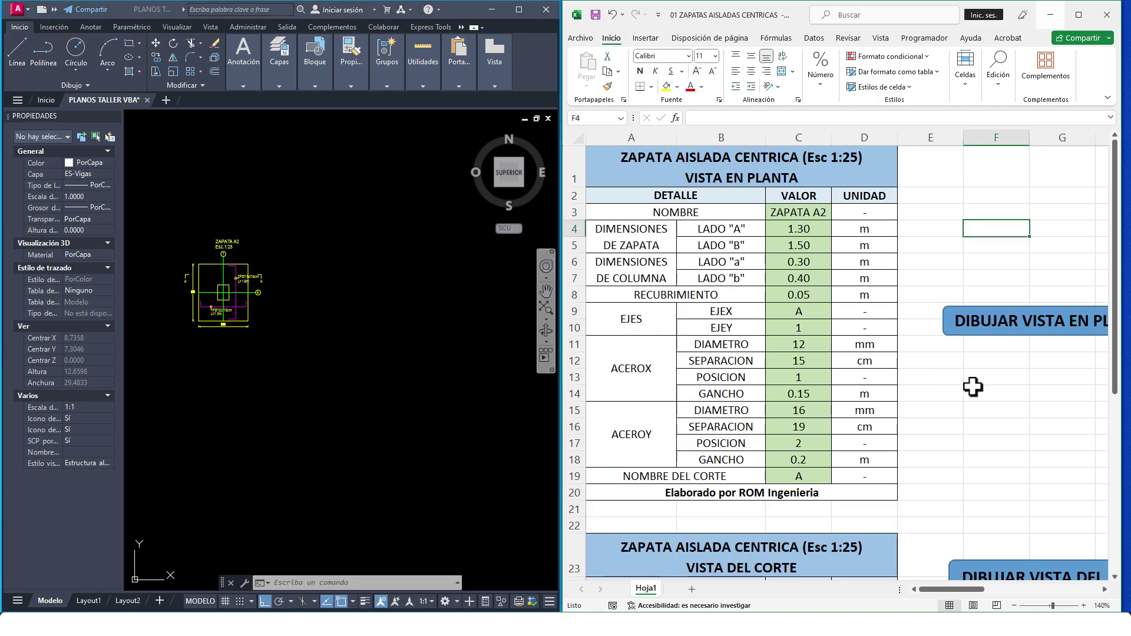
{"action": "left_click", "coordinate": [975, 392]}
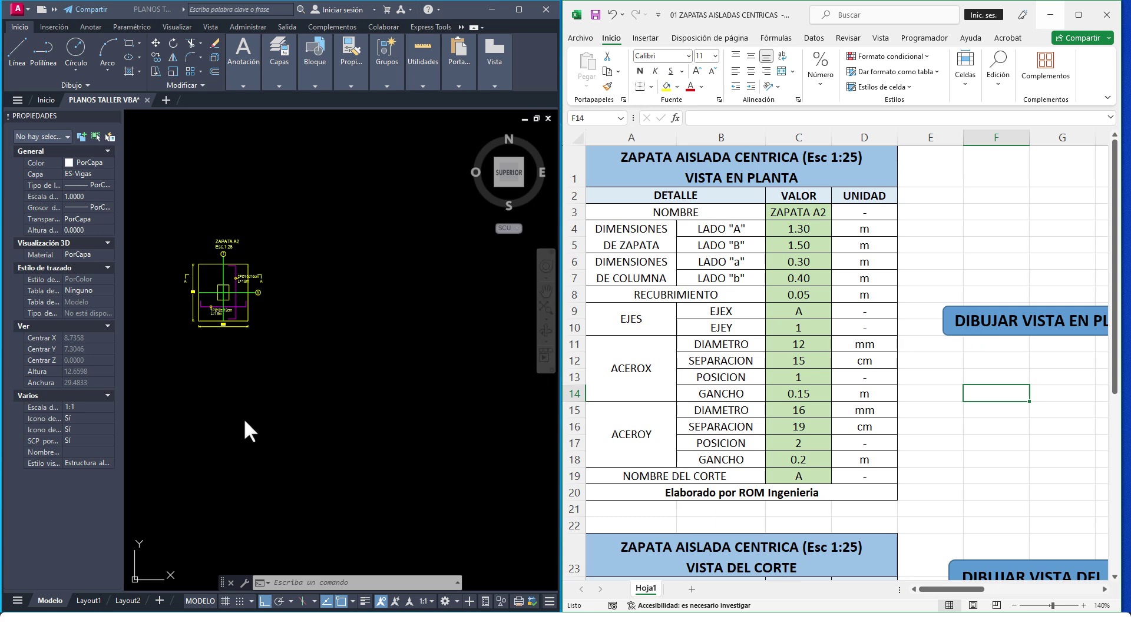
{"action": "left_click", "coordinate": [337, 404]}
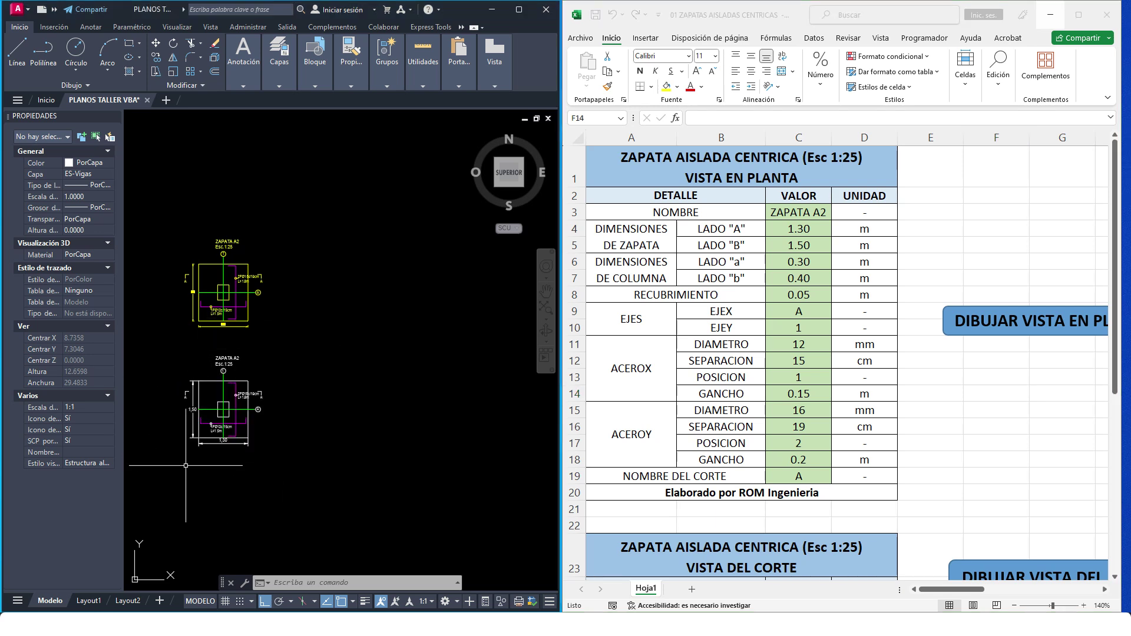
{"action": "scroll", "coordinate": [168, 436], "scroll_direction": "up", "scroll_amount": 2}
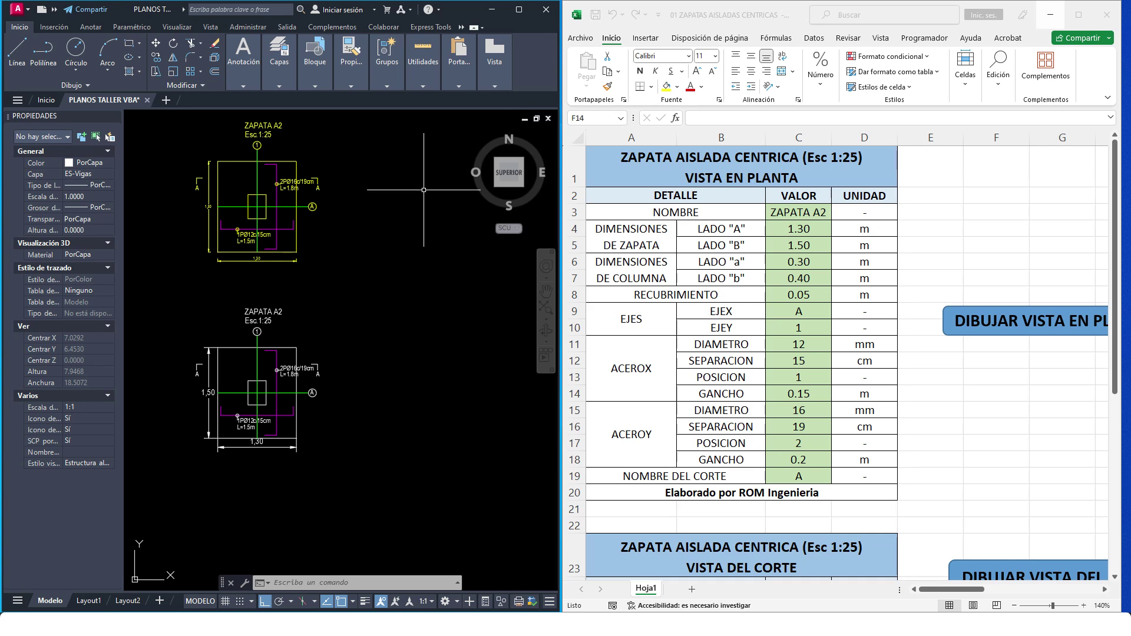
- Examine the layer and style properties of the new plan view's title texts, axis bubble and vertical dimension
{"action": "left_click", "coordinate": [583, 273]}
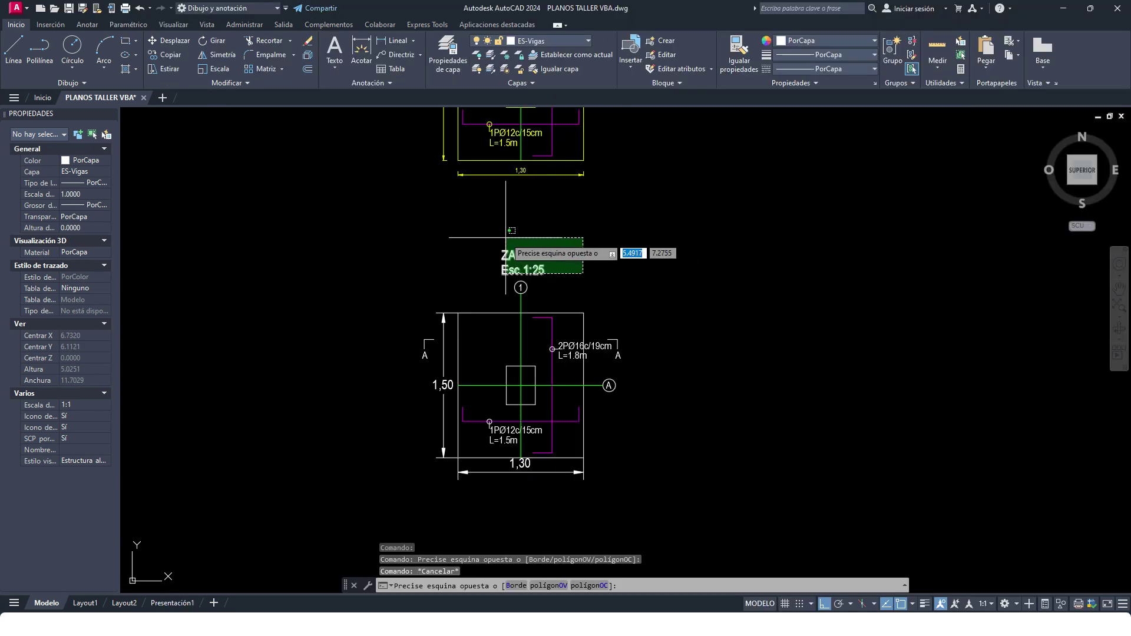
{"action": "left_click", "coordinate": [512, 231]}
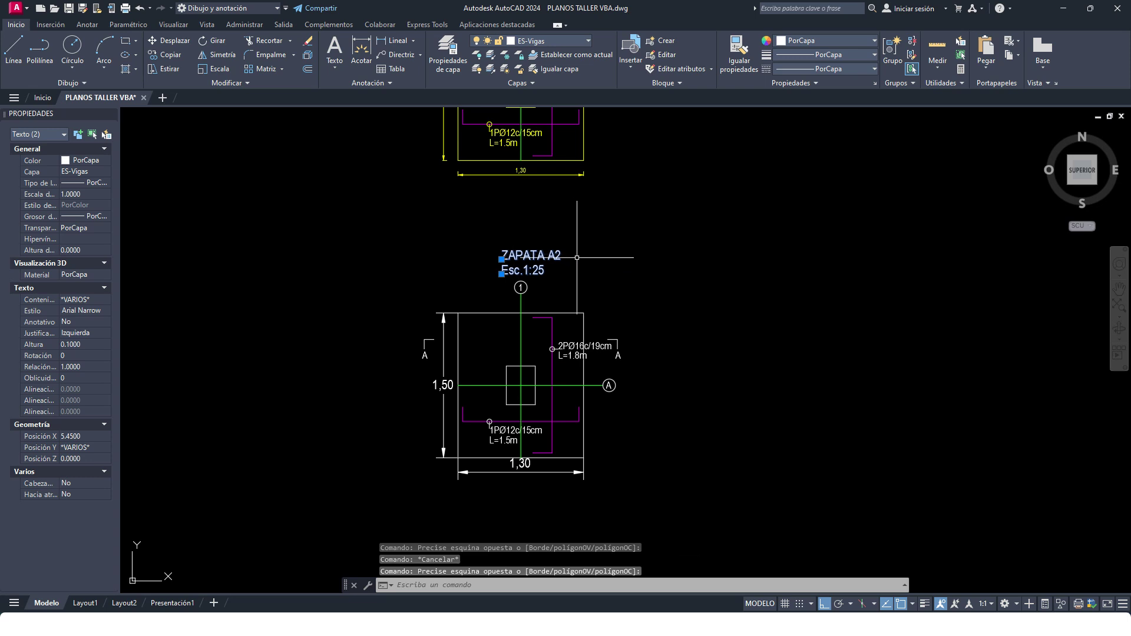
{"action": "key", "text": "Escape"}
{"action": "left_click", "coordinate": [623, 281]}
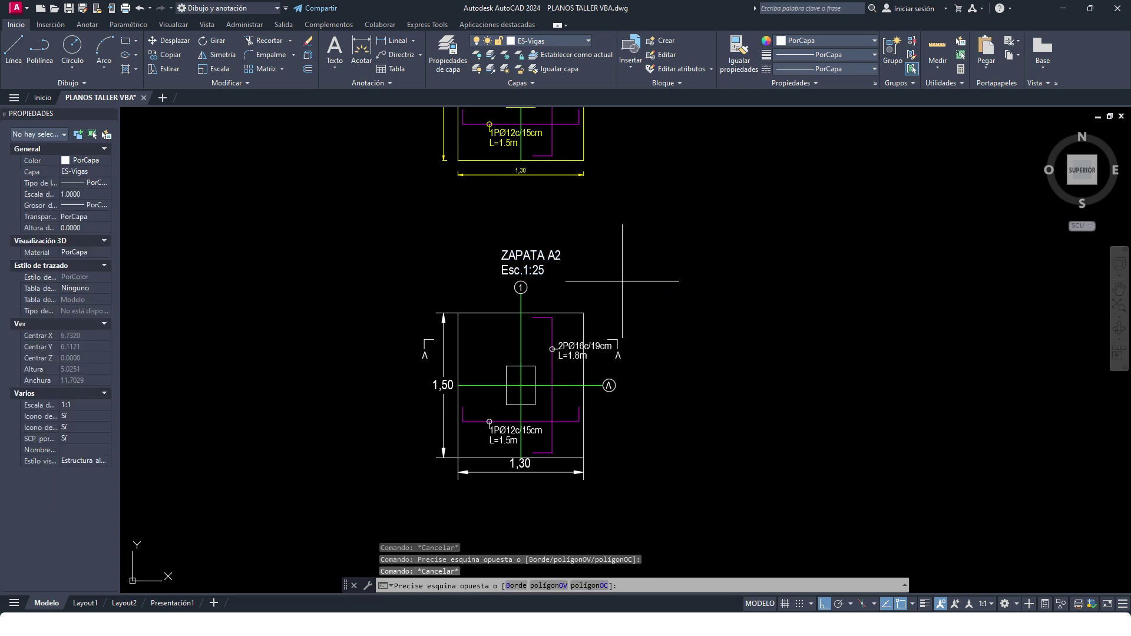
{"action": "left_click", "coordinate": [484, 239]}
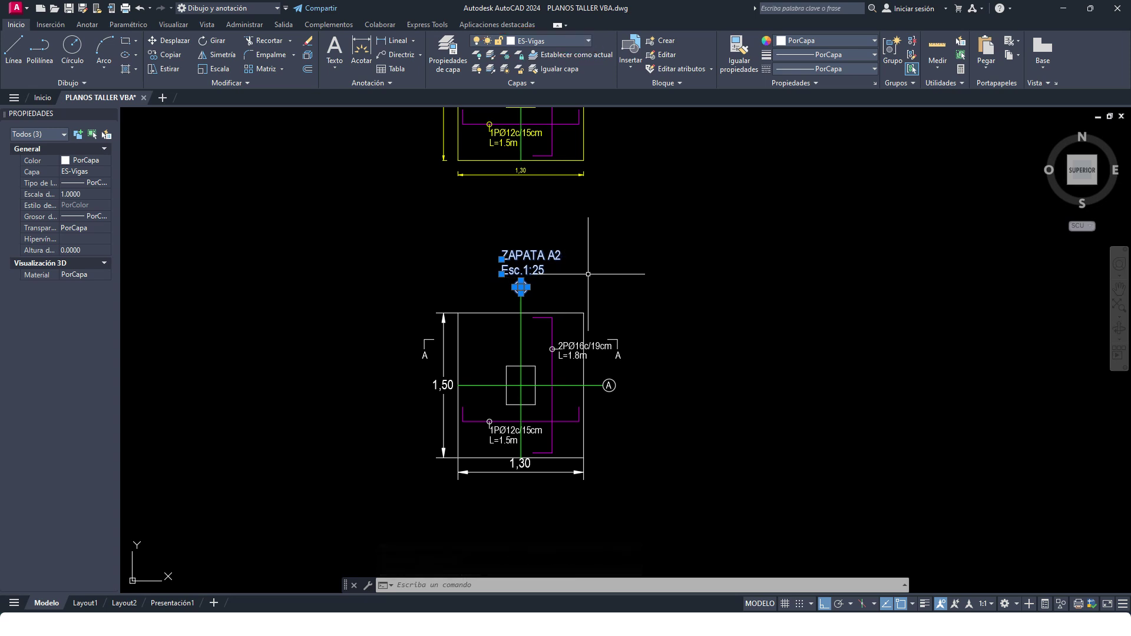
{"action": "key", "text": "Escape"}
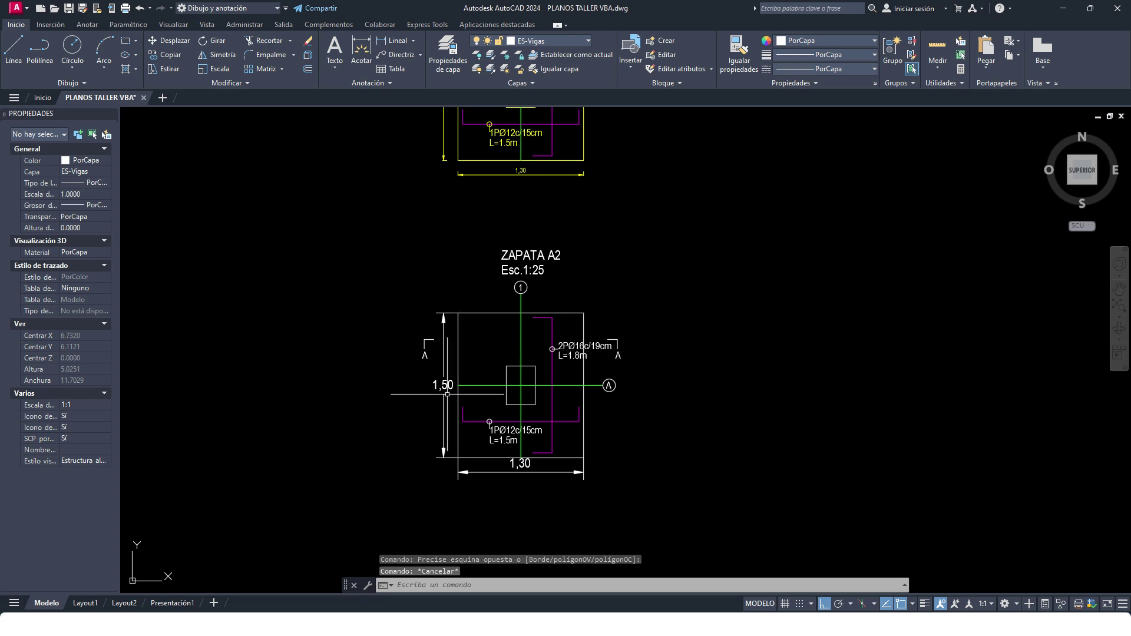
{"action": "left_click", "coordinate": [450, 413]}
{"action": "left_click", "coordinate": [412, 387]}
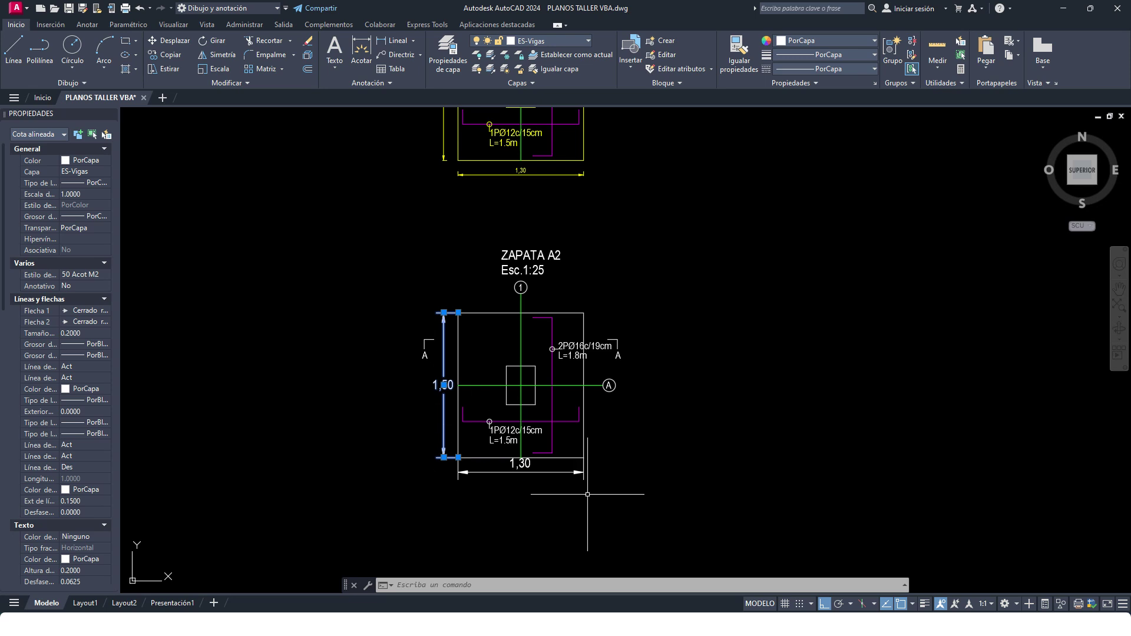
{"action": "key", "text": "Escape"}
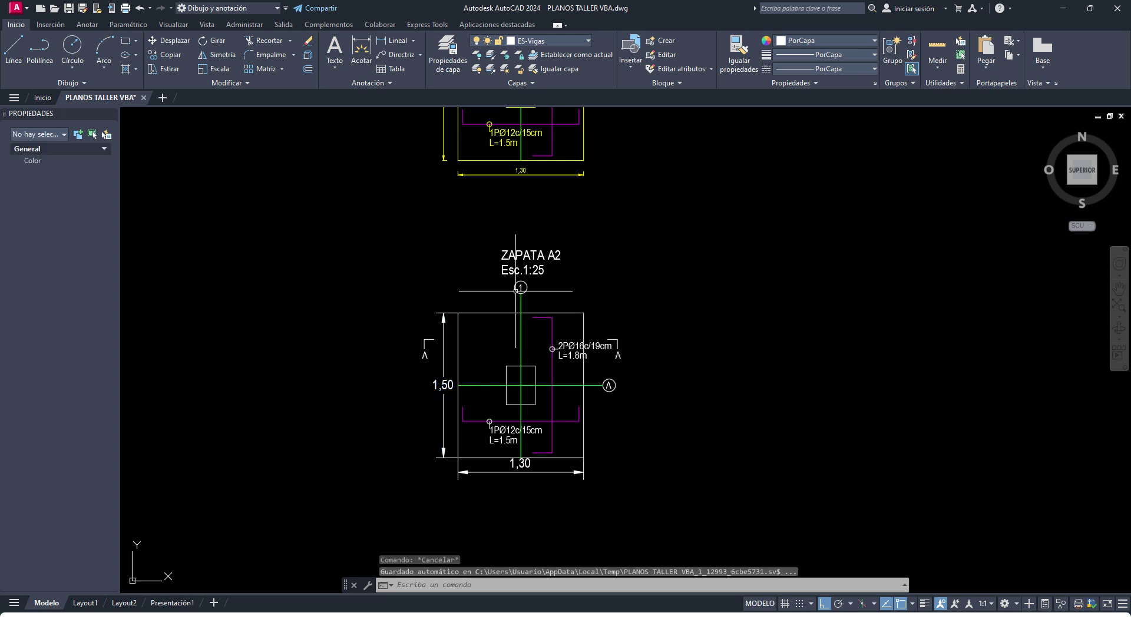
- Make 25 Acot M2 the current dimension style
{"action": "left_click", "coordinate": [381, 83]}
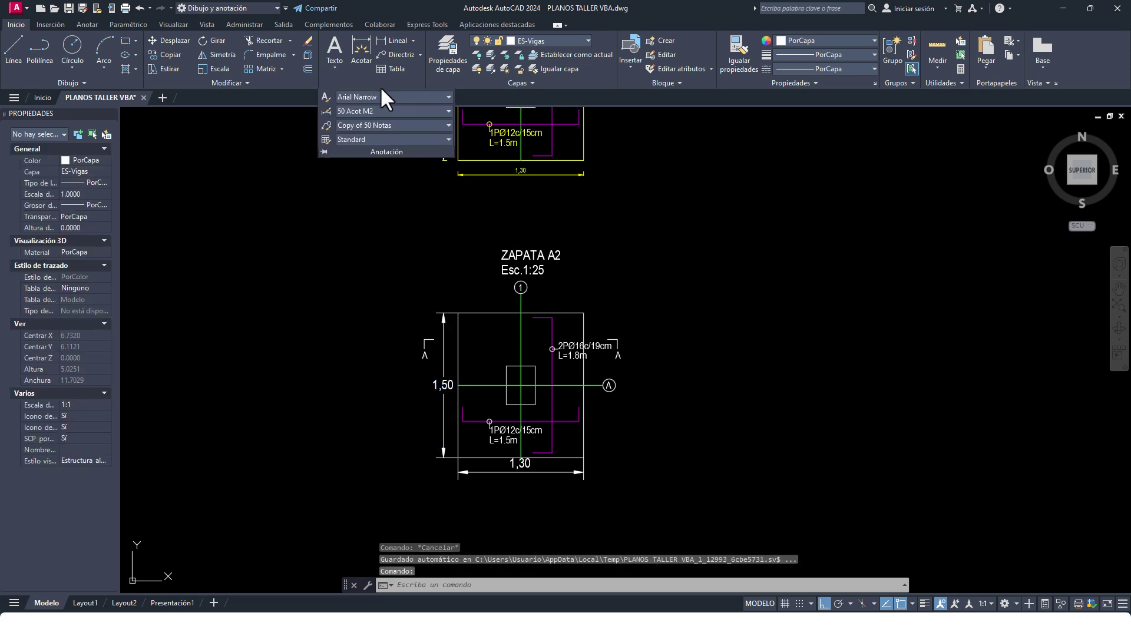
{"action": "left_click", "coordinate": [375, 111]}
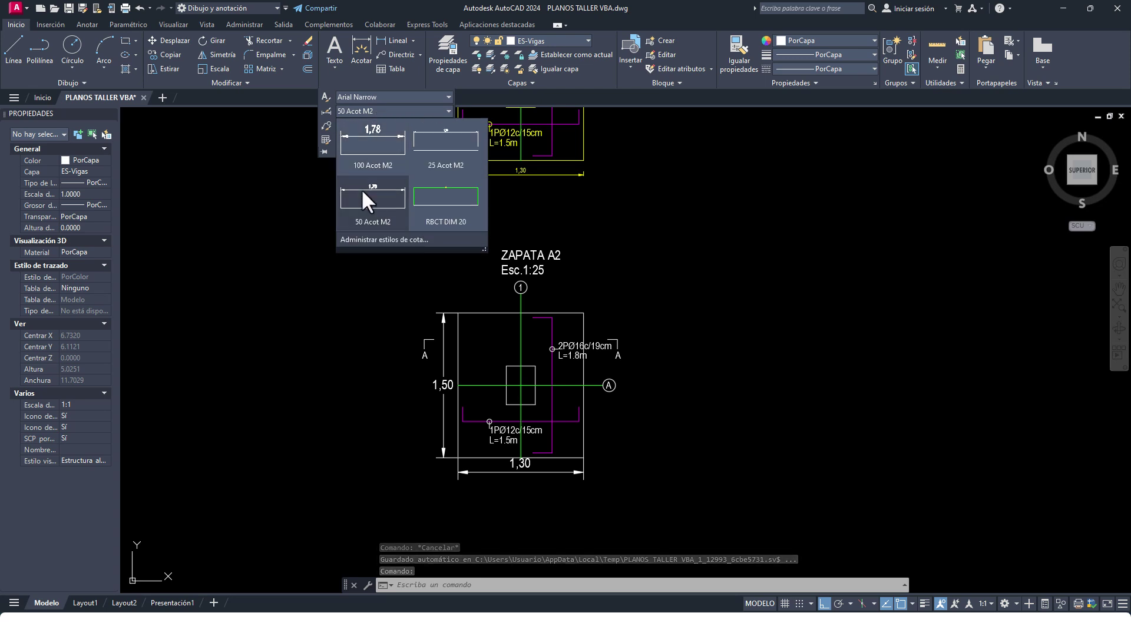
{"action": "left_click", "coordinate": [451, 152]}
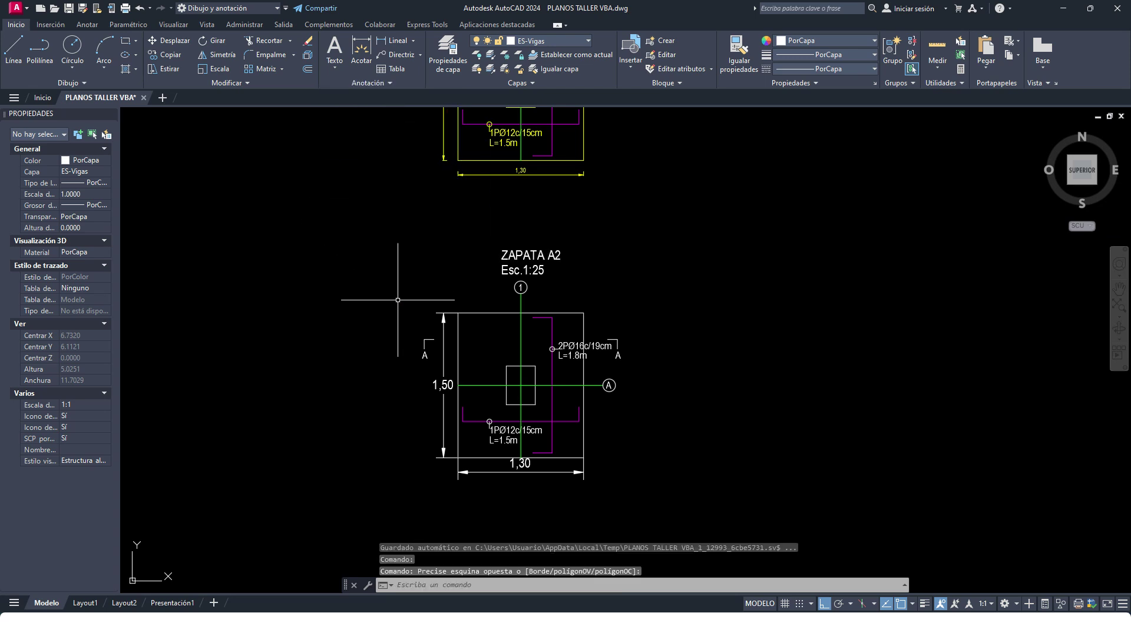
- Erase the entire white ZAPATA A2 plan view below the yellow one
{"action": "scroll", "coordinate": [398, 299], "scroll_direction": "down", "scroll_amount": 2}
{"action": "left_click", "coordinate": [590, 479]}
{"action": "left_click", "coordinate": [391, 259]}
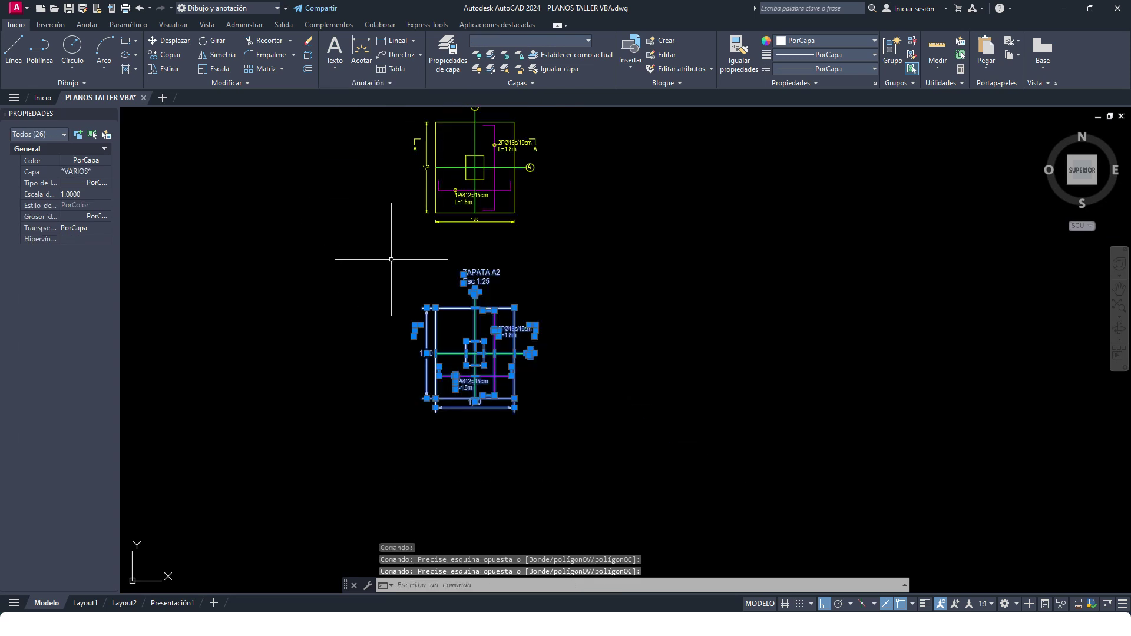
{"action": "key", "text": "Delete"}
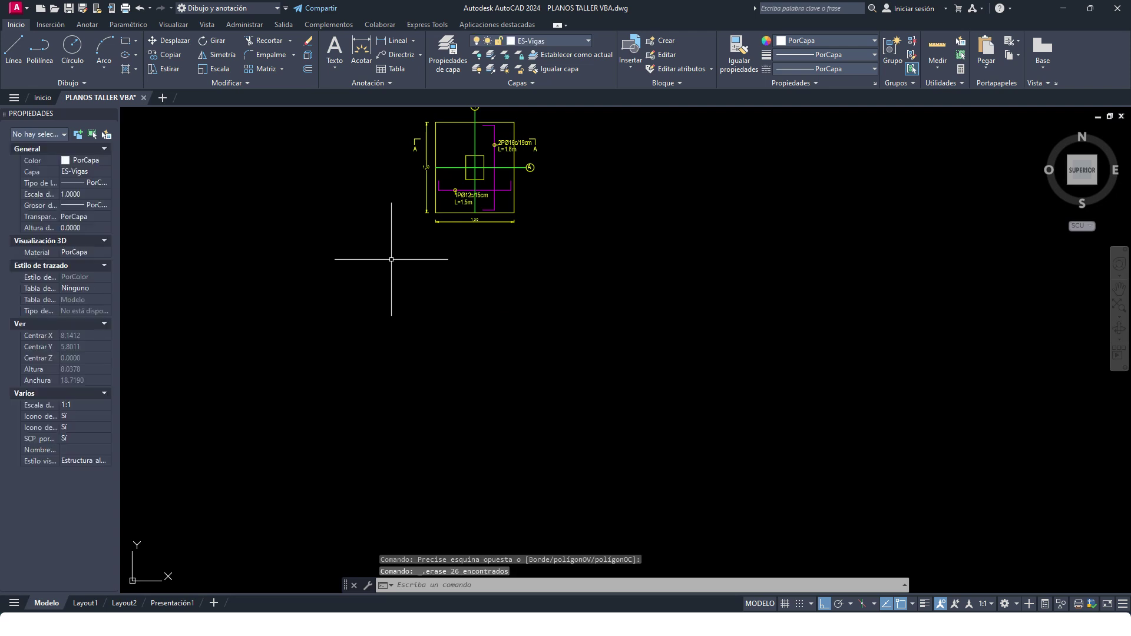
- Make A- Textos the current layer and draw the footing's section view from the Excel workbook
{"action": "left_click", "coordinate": [541, 44]}
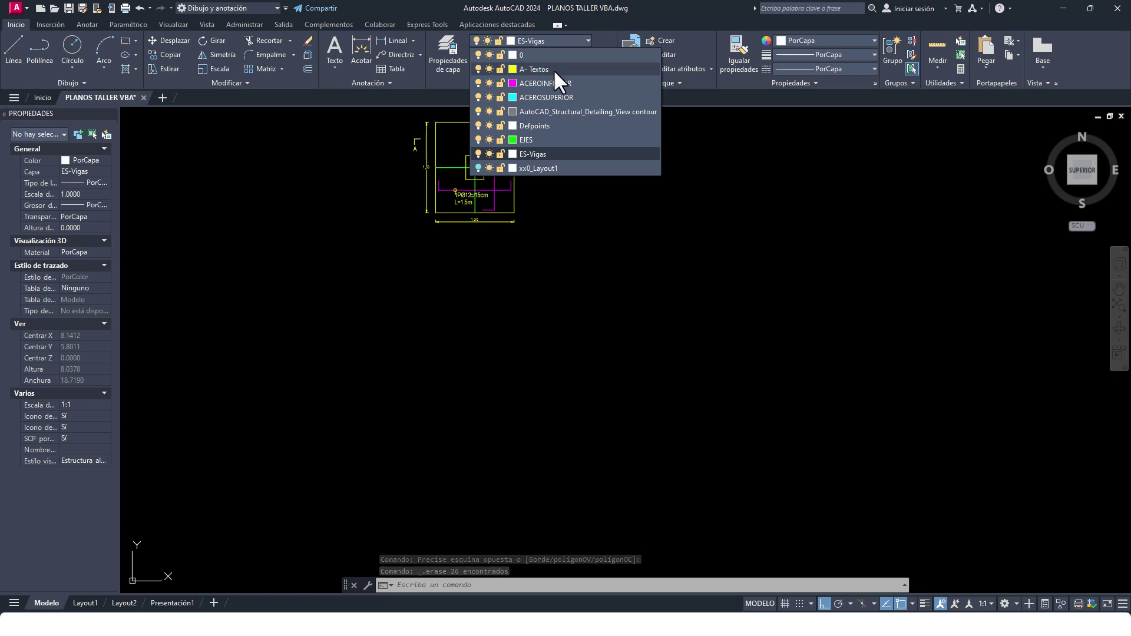
{"action": "left_click", "coordinate": [553, 69]}
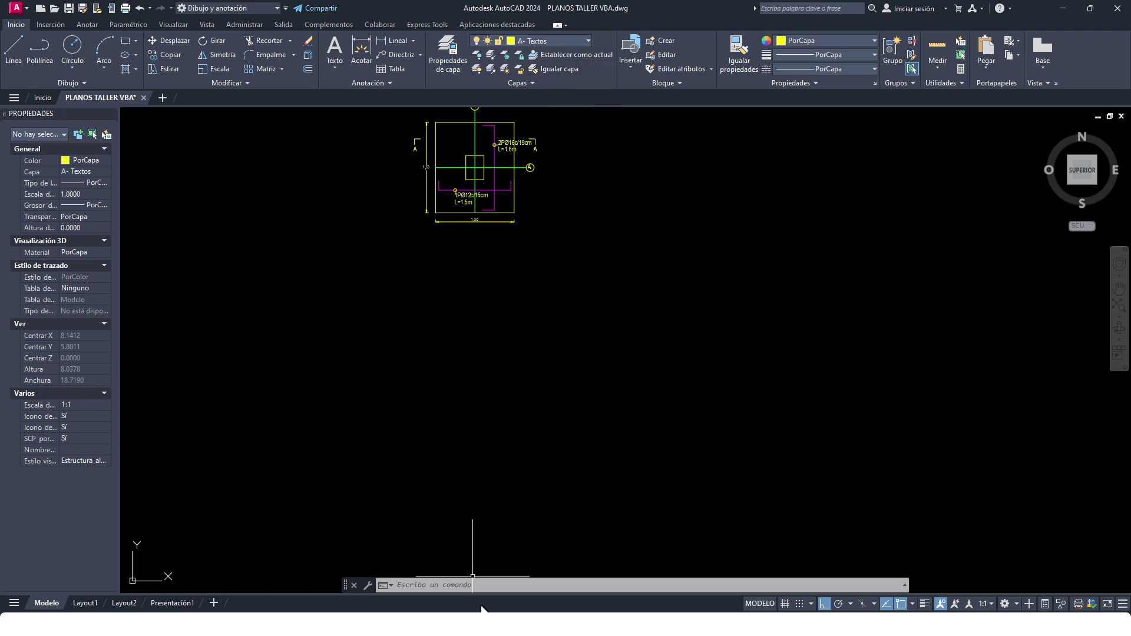
{"action": "left_click", "coordinate": [1087, 11]}
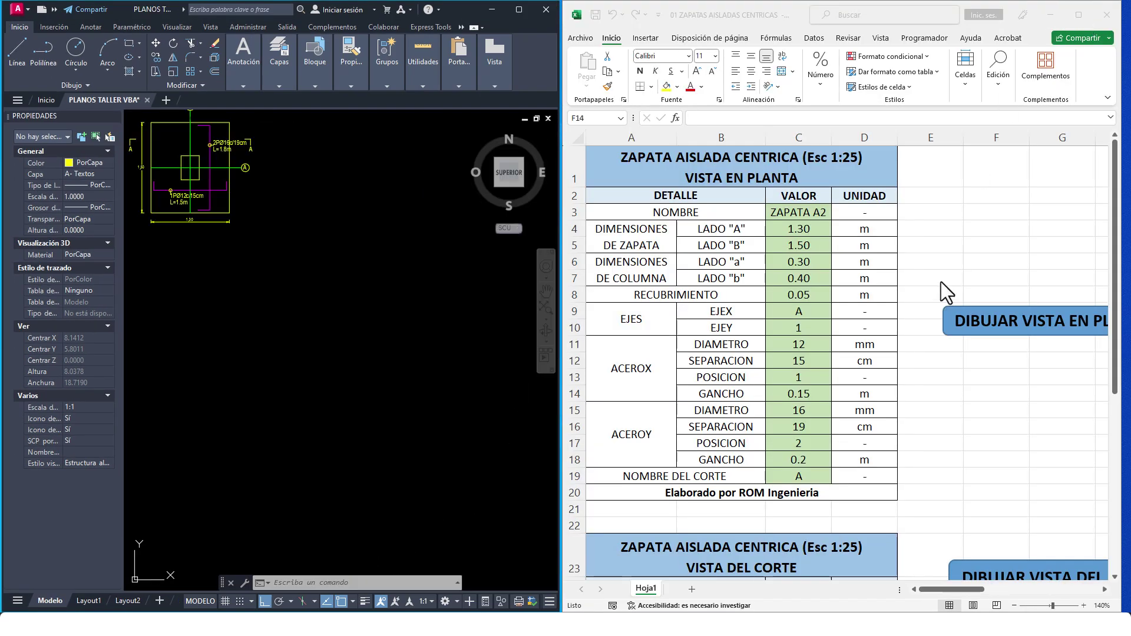
{"action": "left_click", "coordinate": [978, 396]}
{"action": "scroll", "coordinate": [1108, 365], "scroll_direction": "down", "scroll_amount": 4}
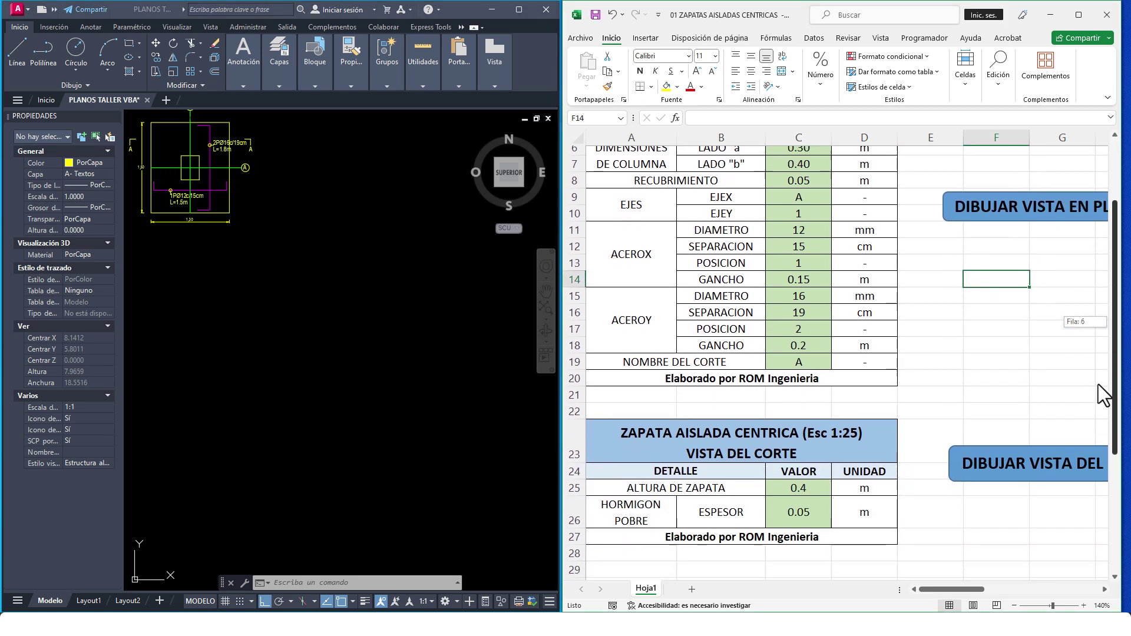
{"action": "left_click", "coordinate": [1002, 422]}
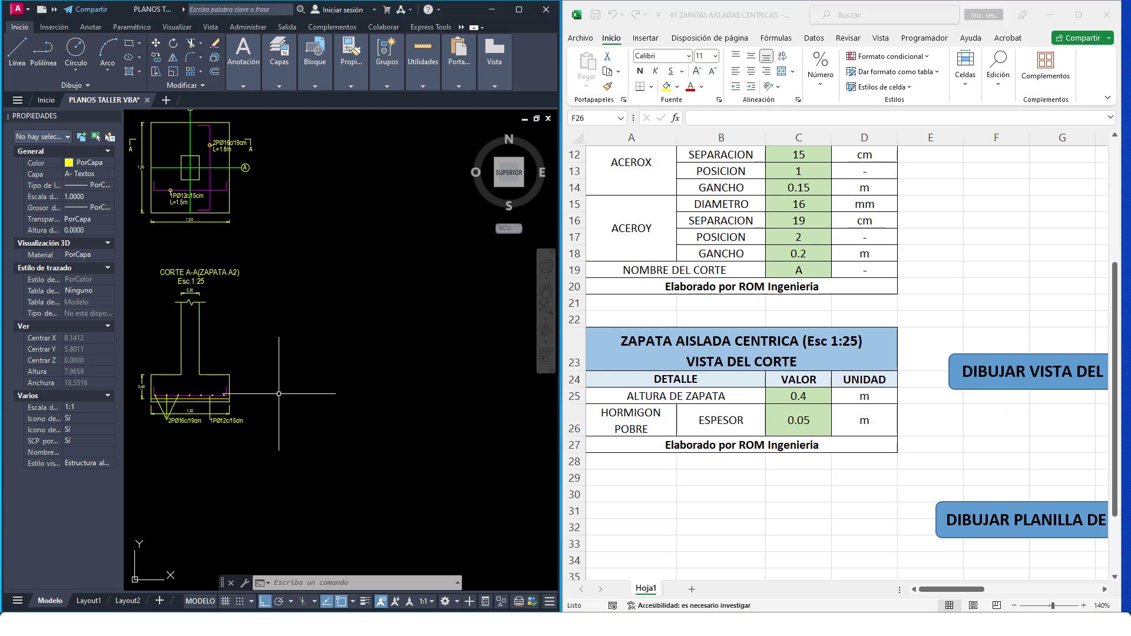
- Examine section A-A up close and check the properties of its bottom reinforcement polyline
{"action": "scroll", "coordinate": [328, 314], "scroll_direction": "up", "scroll_amount": 2}
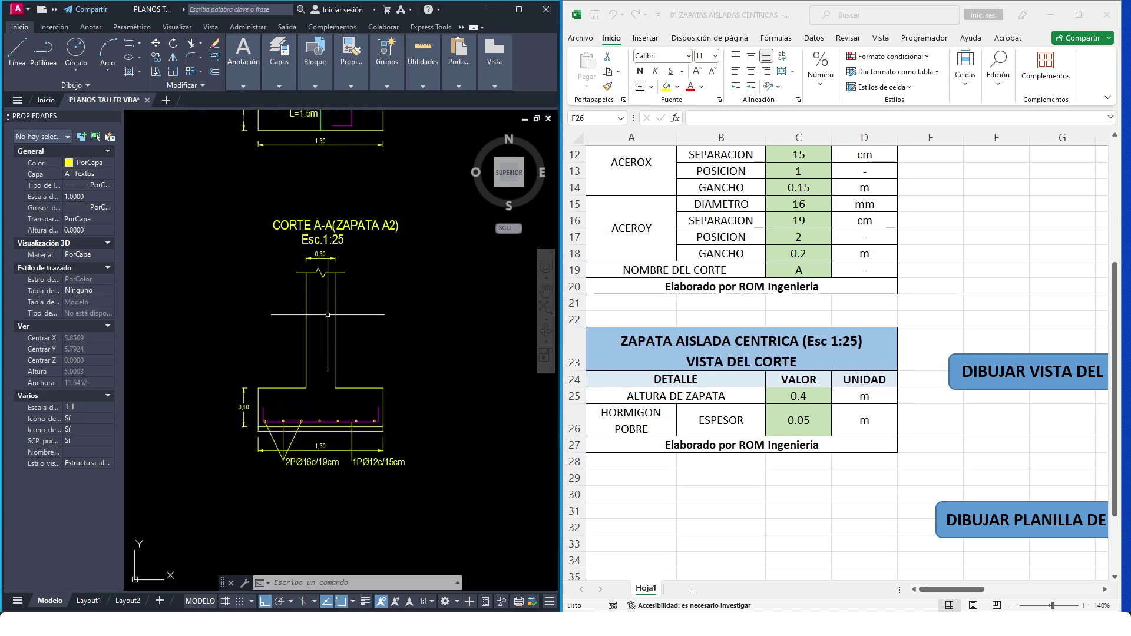
{"action": "scroll", "coordinate": [286, 363], "scroll_direction": "up", "scroll_amount": 2}
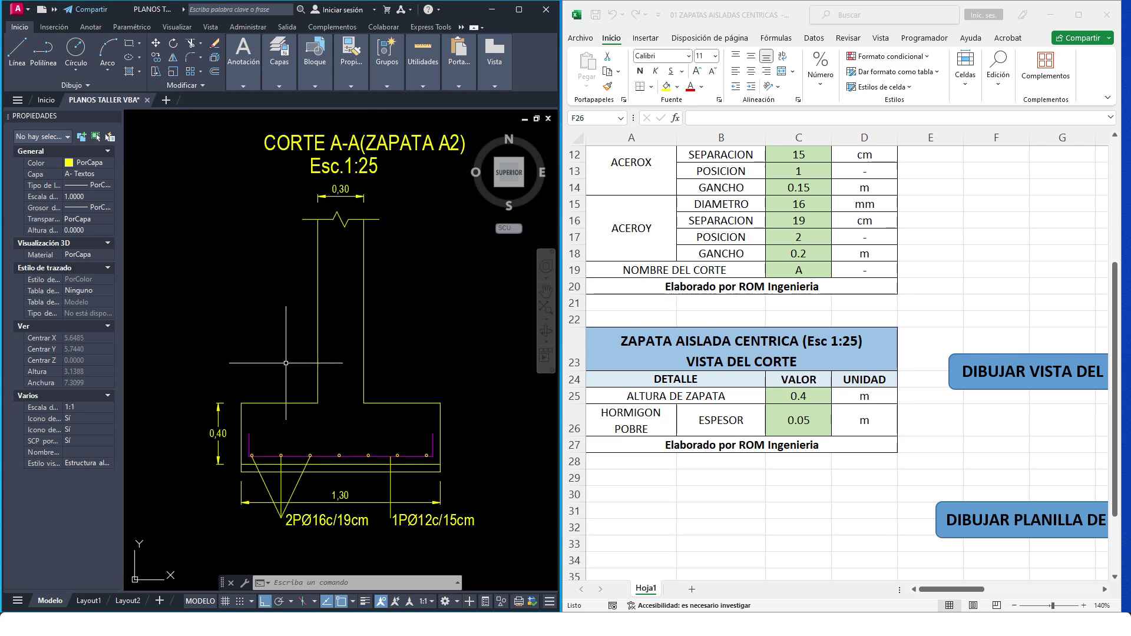
{"action": "scroll", "coordinate": [286, 363], "scroll_direction": "down", "scroll_amount": 2}
{"action": "scroll", "coordinate": [280, 392], "scroll_direction": "up", "scroll_amount": 2}
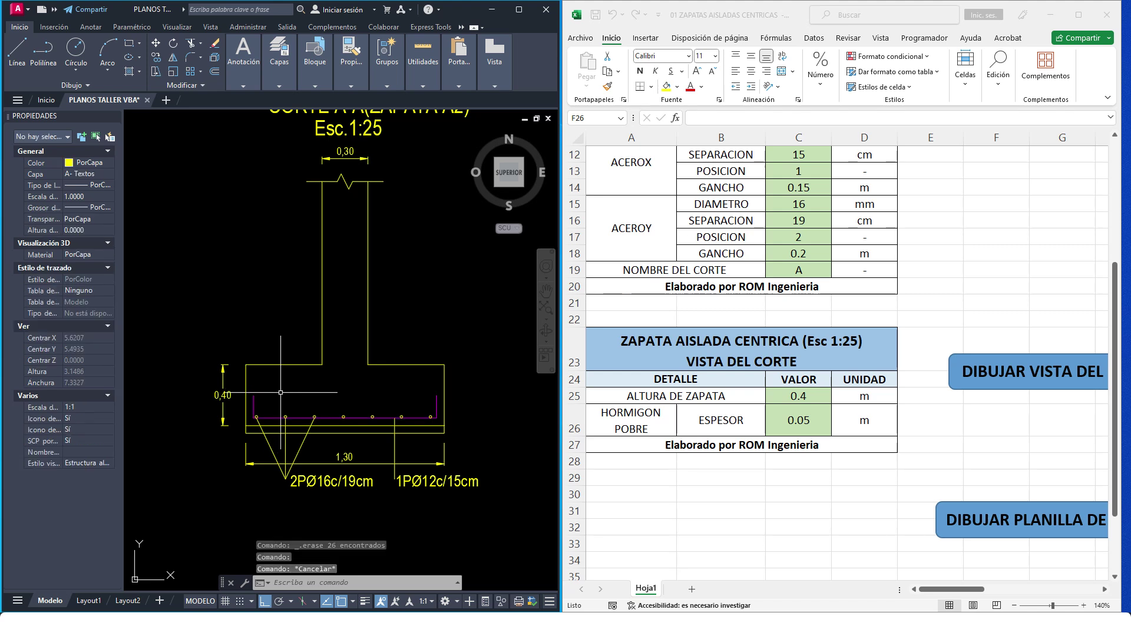
{"action": "left_click", "coordinate": [259, 389]}
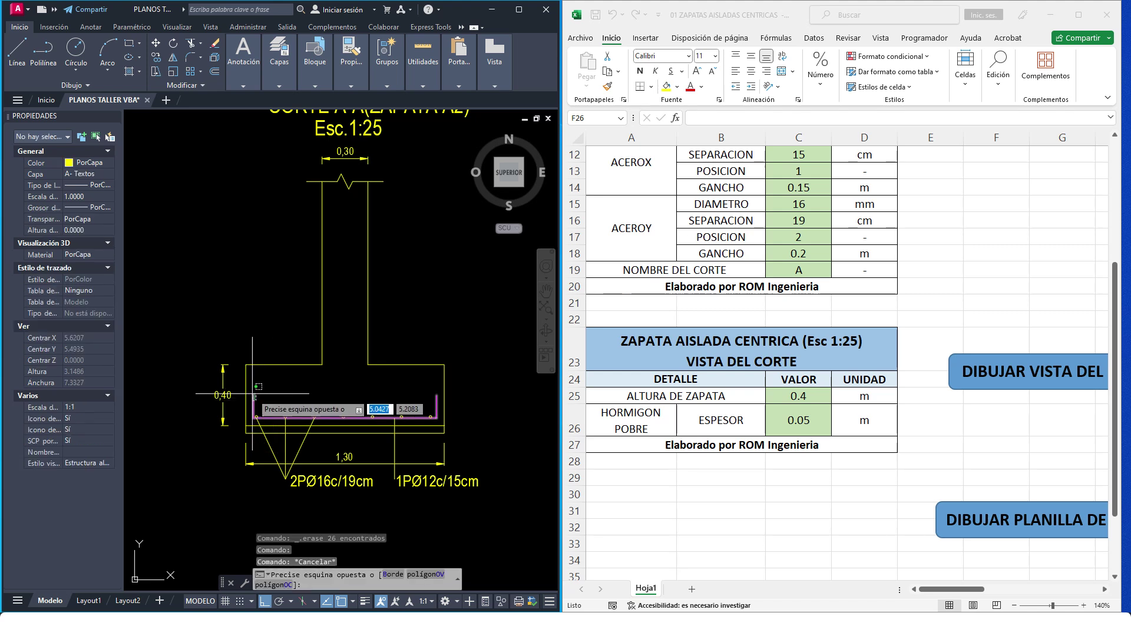
{"action": "left_click", "coordinate": [254, 396]}
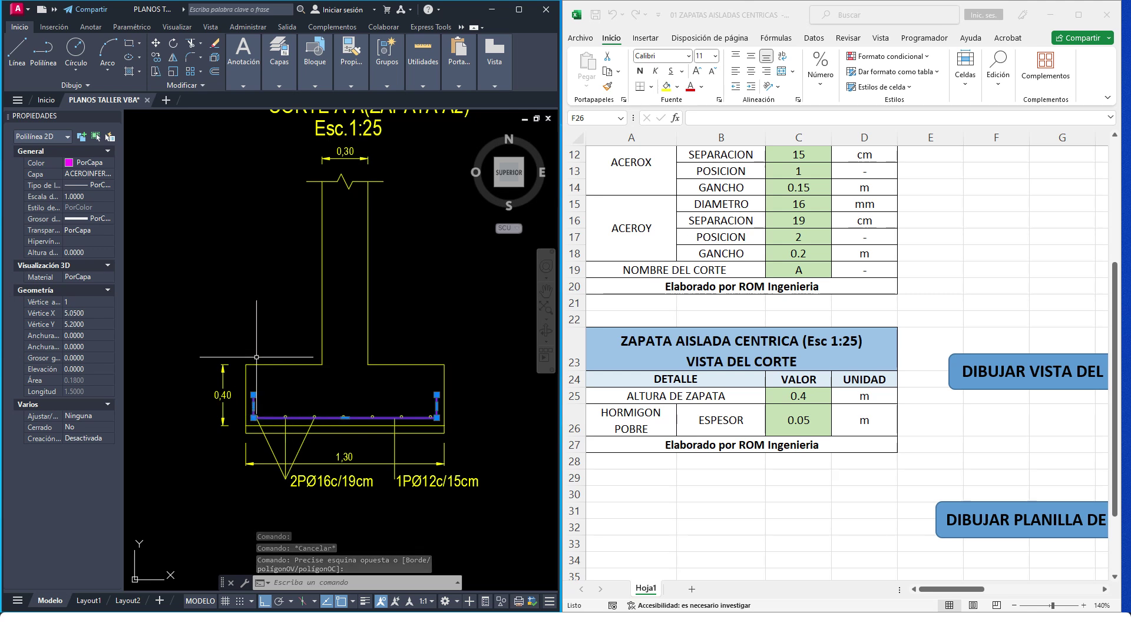
- Move the entire CORTE A-A section horizontally to the right to free the space under the plan view
{"action": "scroll", "coordinate": [289, 414], "scroll_direction": "down", "scroll_amount": 2}
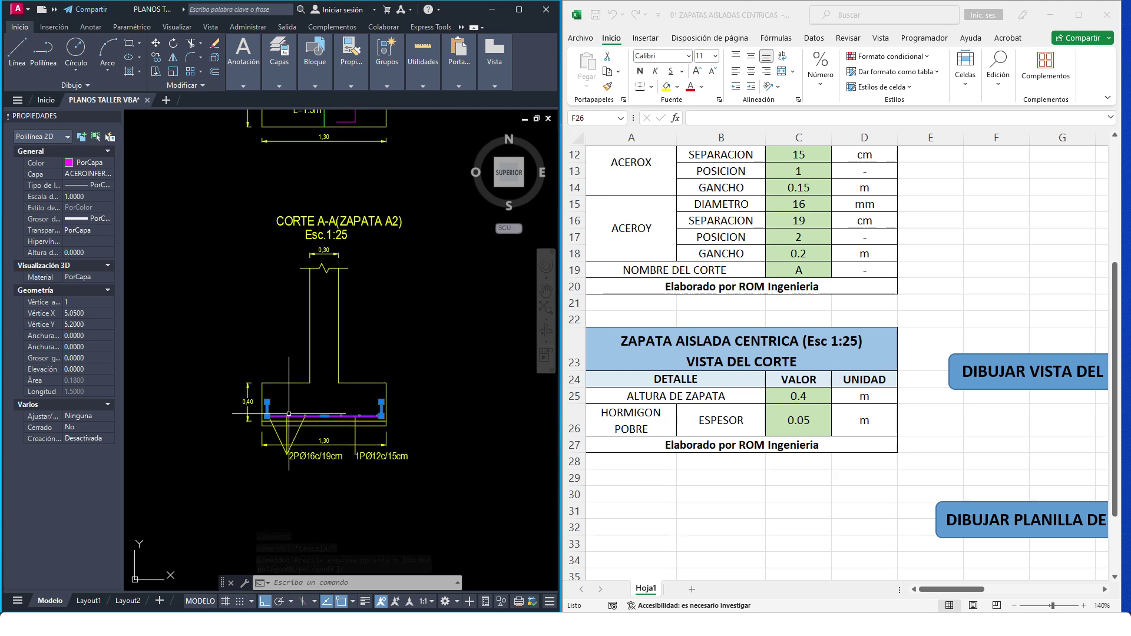
{"action": "scroll", "coordinate": [288, 414], "scroll_direction": "down", "scroll_amount": 2}
{"action": "left_click", "coordinate": [399, 475]}
{"action": "left_click", "coordinate": [245, 316]}
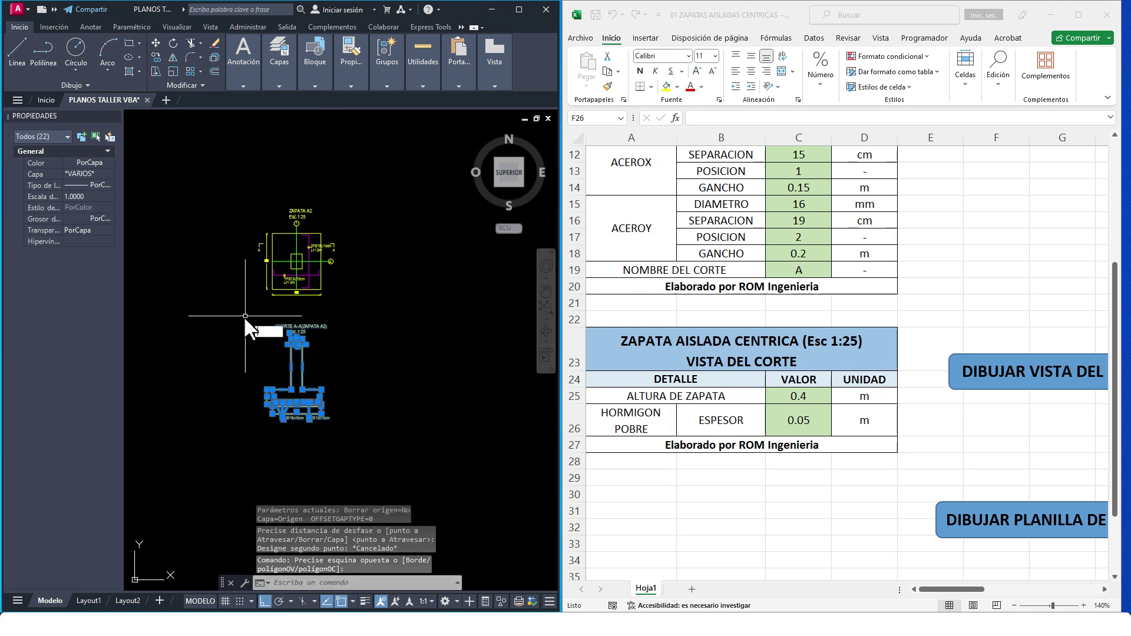
{"action": "right_click", "coordinate": [246, 316]}
{"action": "type", "text": "D"}
{"action": "key", "text": "Return"}
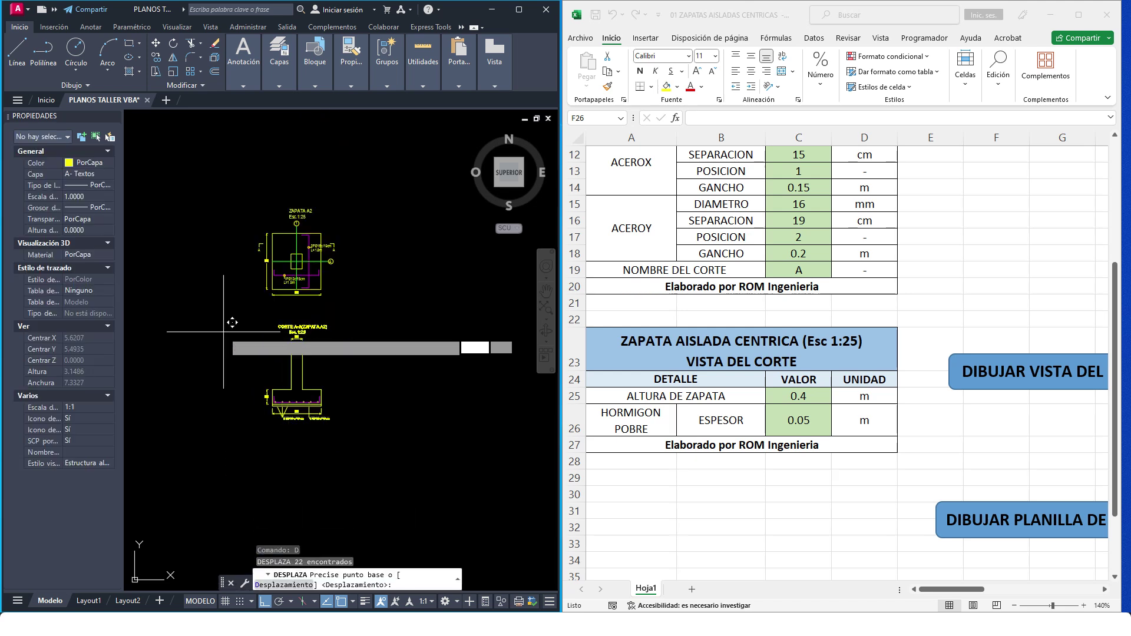
{"action": "left_click", "coordinate": [224, 332]}
{"action": "left_click", "coordinate": [379, 289]}
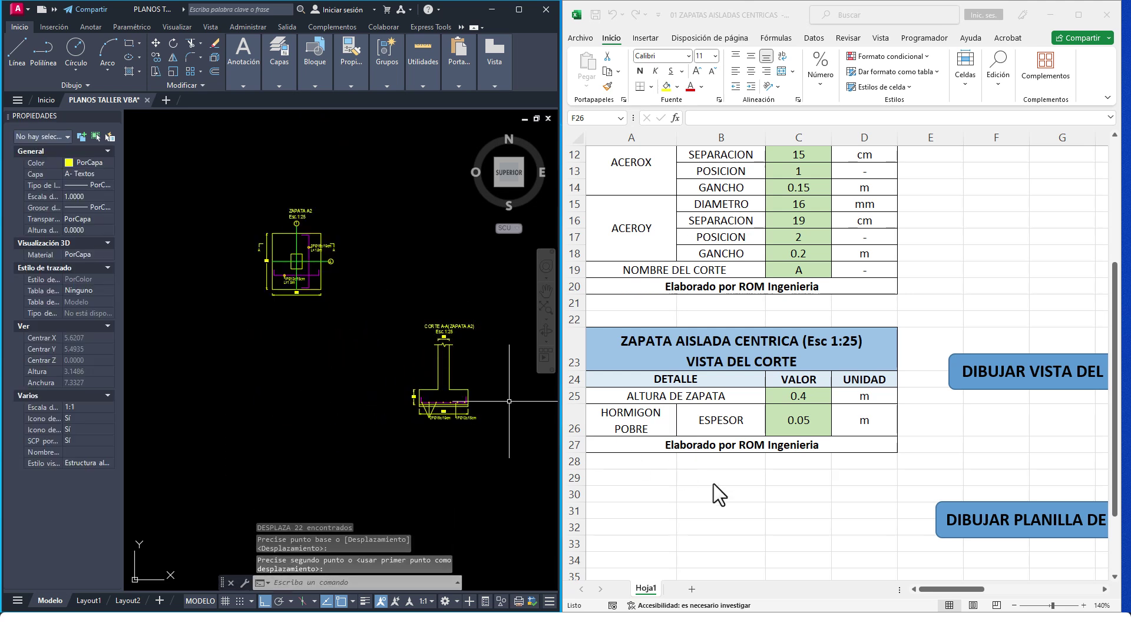
- Draw the footing's steel schedule in AutoCAD from the Excel workbook and check its contents
{"action": "left_click", "coordinate": [829, 494]}
{"action": "left_click", "coordinate": [862, 500]}
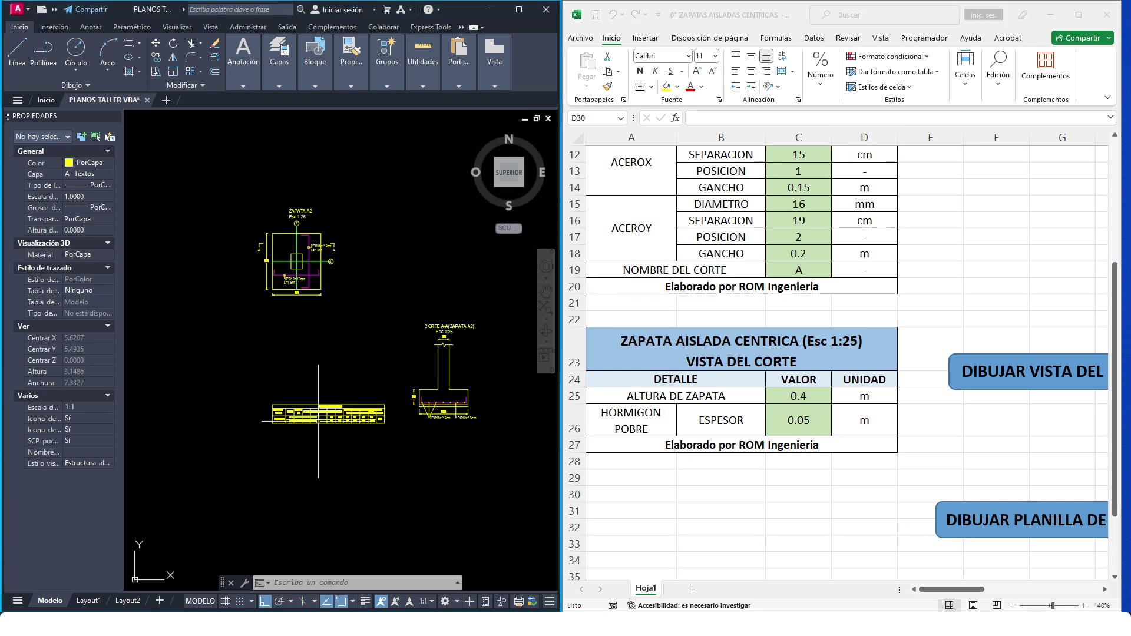
{"action": "left_click", "coordinate": [309, 404]}
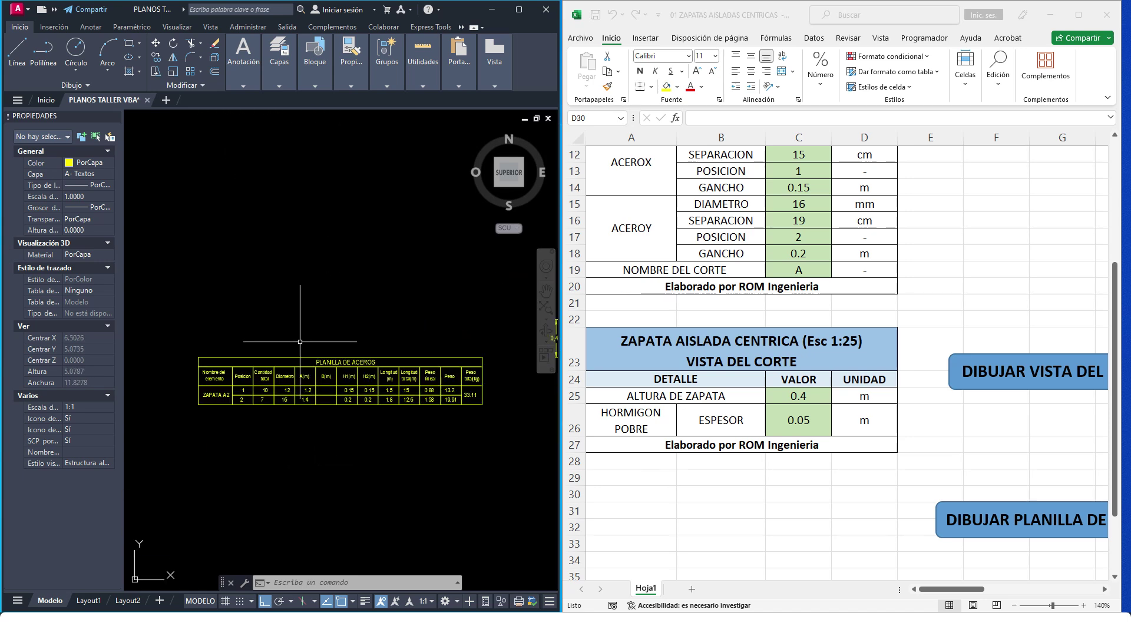
{"action": "scroll", "coordinate": [312, 424], "scroll_direction": "down", "scroll_amount": 5}
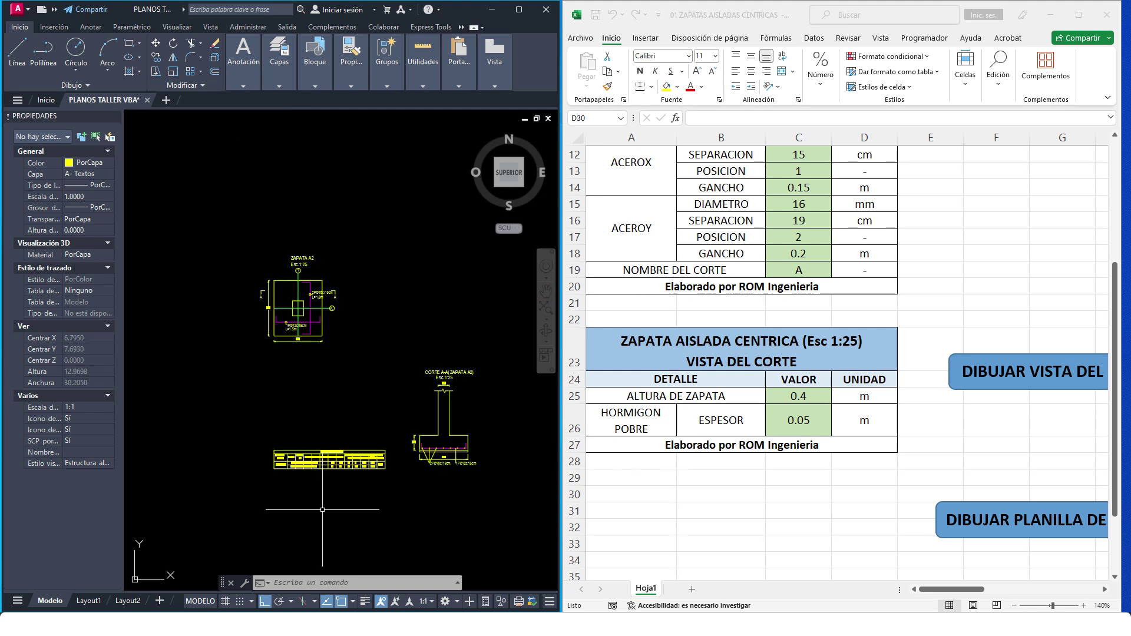
- Move the footing's plan, CORTE A-A section and steel schedule straight up together to free the space below them
{"action": "left_click", "coordinate": [411, 502]}
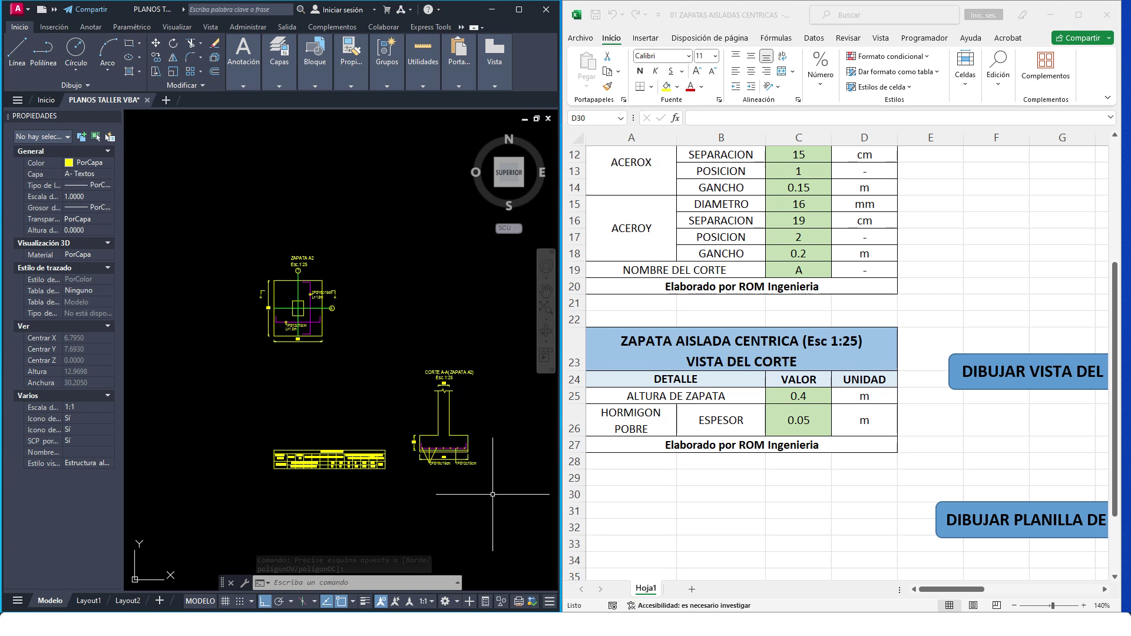
{"action": "left_click", "coordinate": [492, 494]}
{"action": "left_click", "coordinate": [188, 177]}
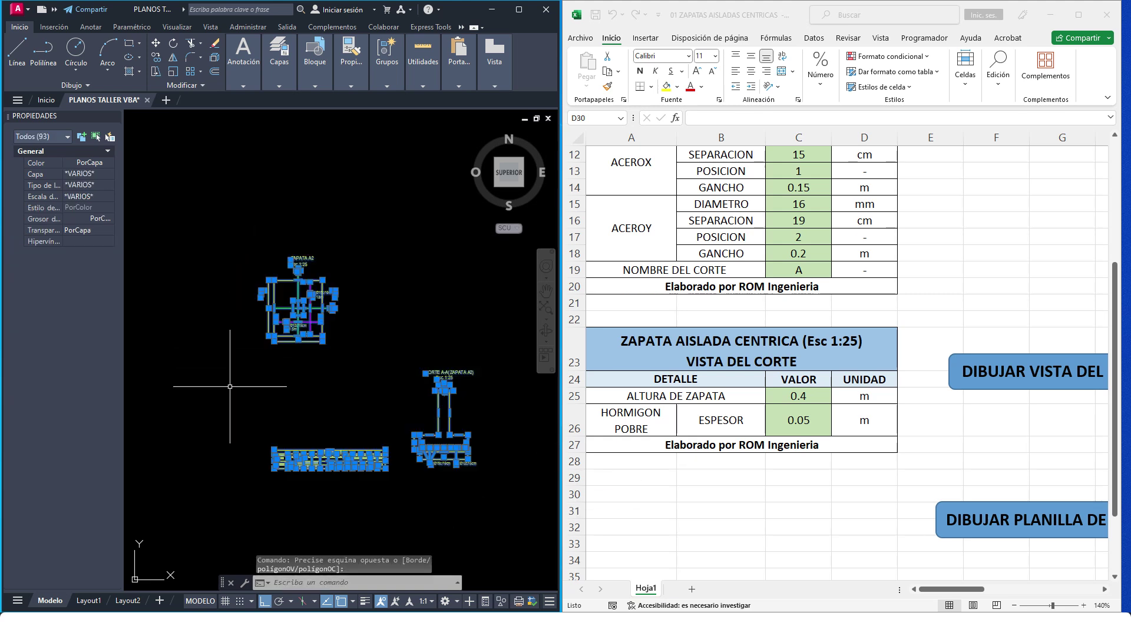
{"action": "scroll", "coordinate": [229, 387], "scroll_direction": "down", "scroll_amount": 2}
{"action": "type", "text": "D"}
{"action": "key", "text": "Return"}
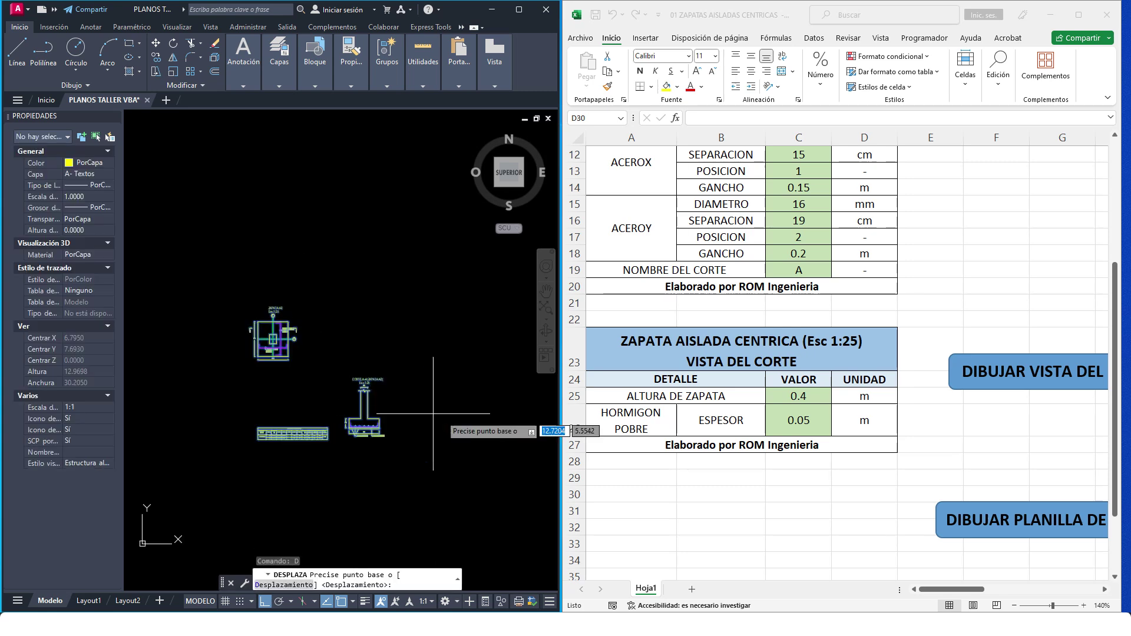
{"action": "left_click", "coordinate": [448, 405]}
{"action": "left_click", "coordinate": [430, 229]}
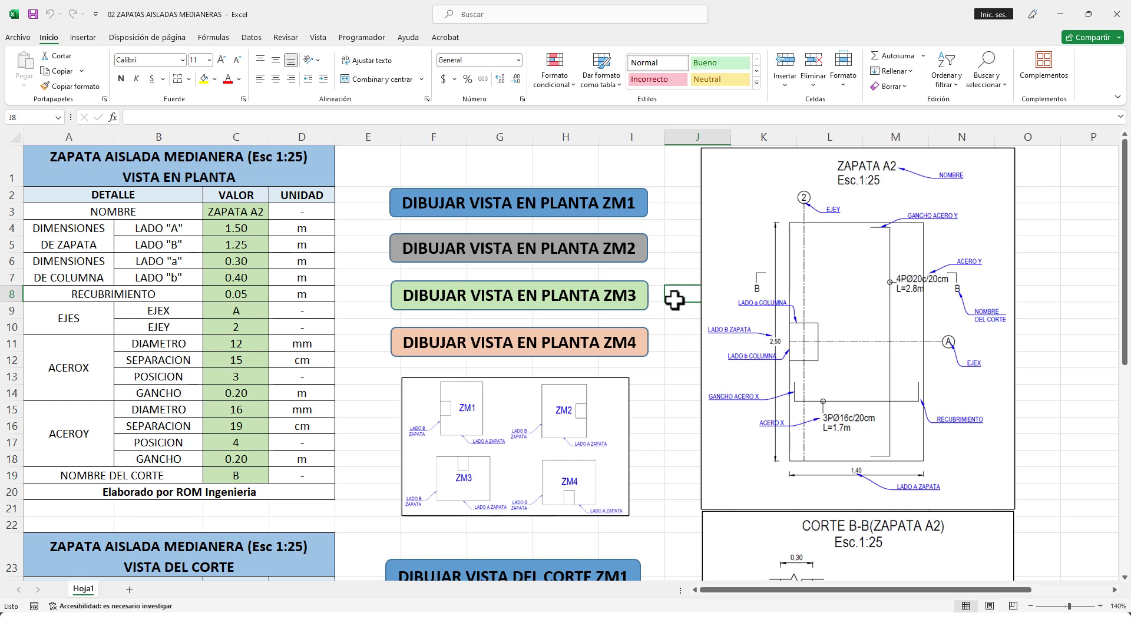
- Examine the input table, the ZM1 to ZM4 layouts and the annotated reference drawings in the 02 ZAPATAS AISLADAS MEDIANERAS workbook
{"action": "left_click", "coordinate": [681, 218]}
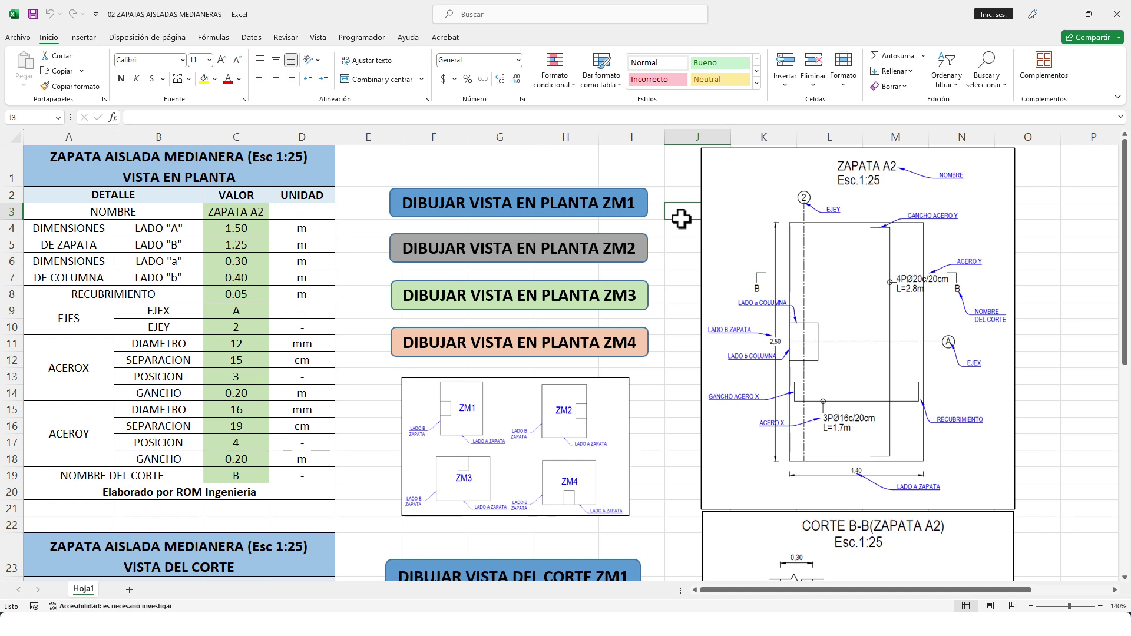
{"action": "left_click_drag", "start_coordinate": [1125, 203], "coordinate": [1129, 399]}
{"action": "scroll", "coordinate": [1004, 328], "scroll_direction": "up", "scroll_amount": 6}
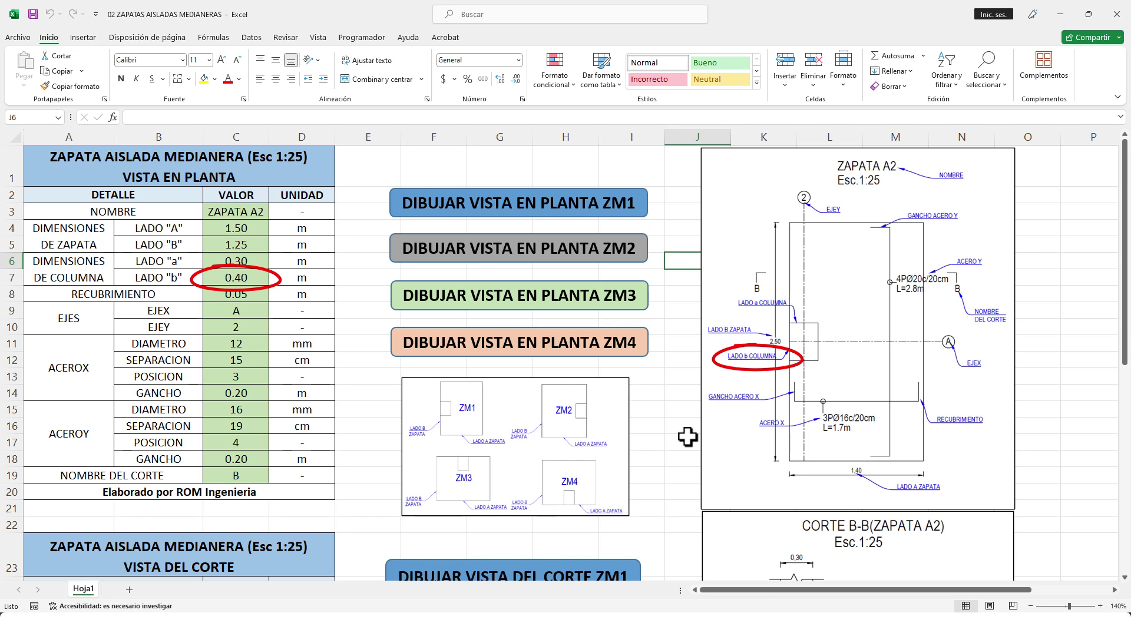
{"action": "left_click", "coordinate": [239, 410]}
{"action": "left_click", "coordinate": [371, 379]}
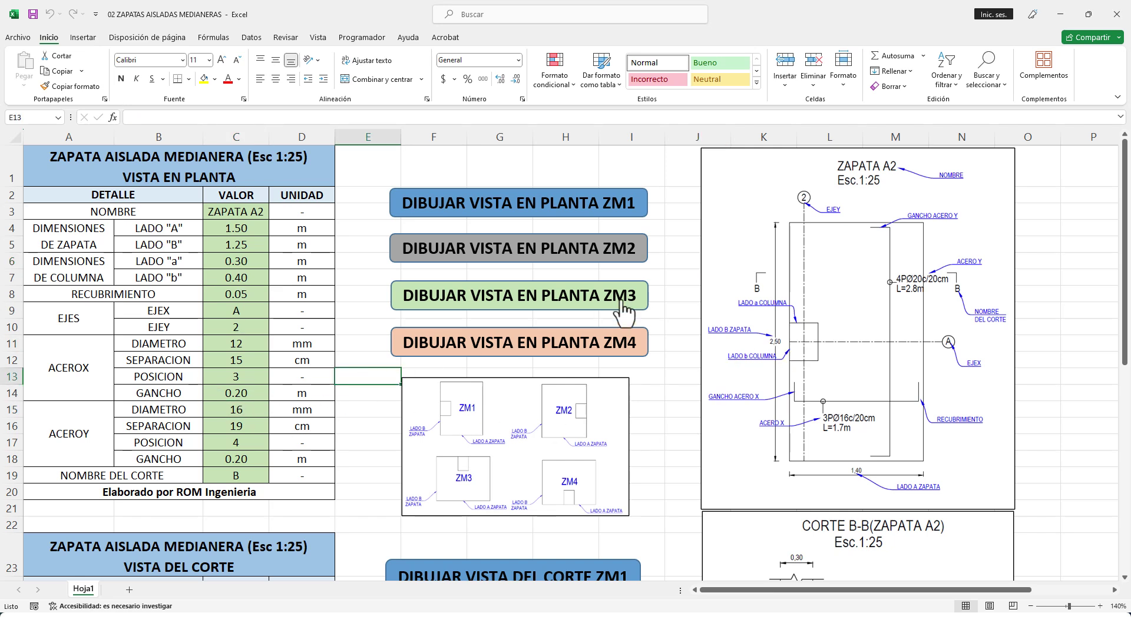
{"action": "left_click", "coordinate": [678, 250]}
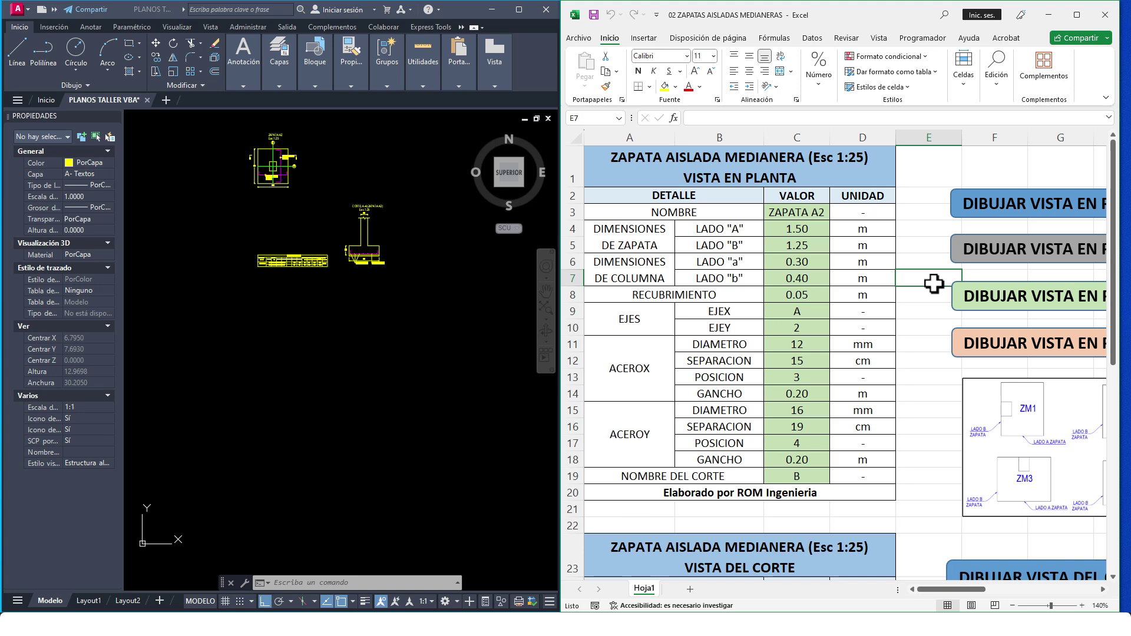
- Set the footing dimension LADO "A" to 3 m in the plan view table
{"action": "left_click", "coordinate": [800, 229]}
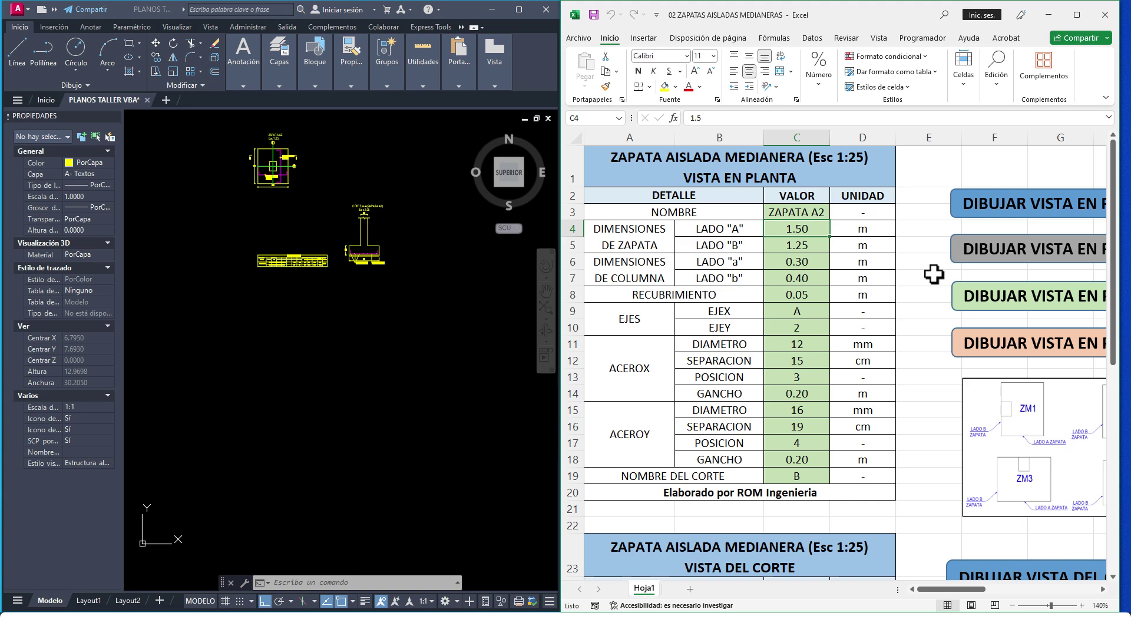
{"action": "type", "text": "3"}
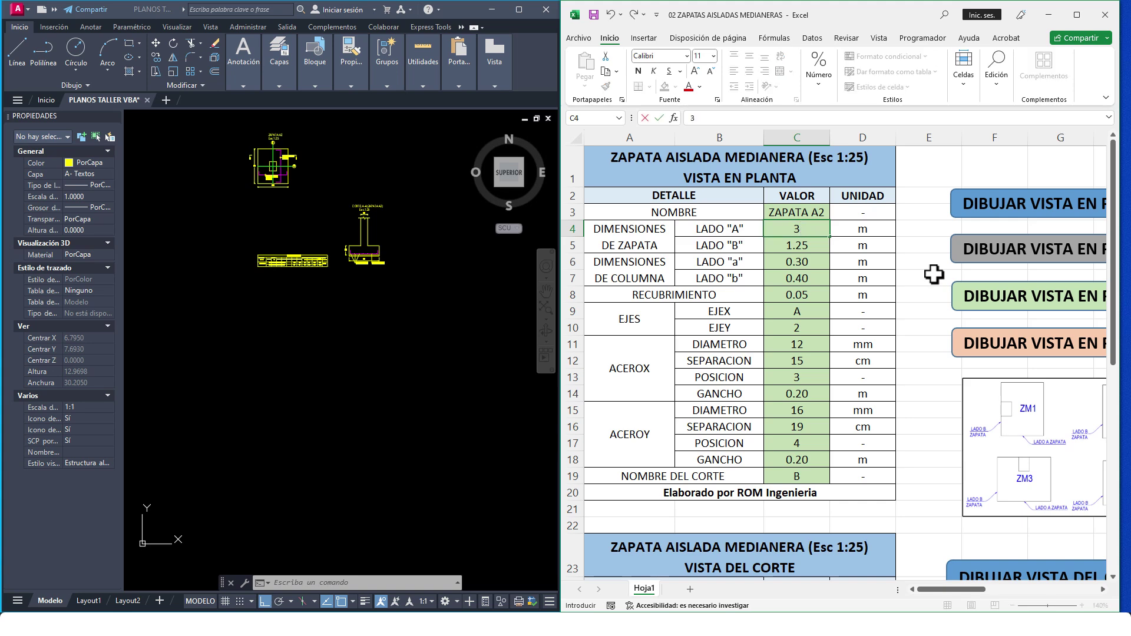
{"action": "left_click", "coordinate": [807, 253]}
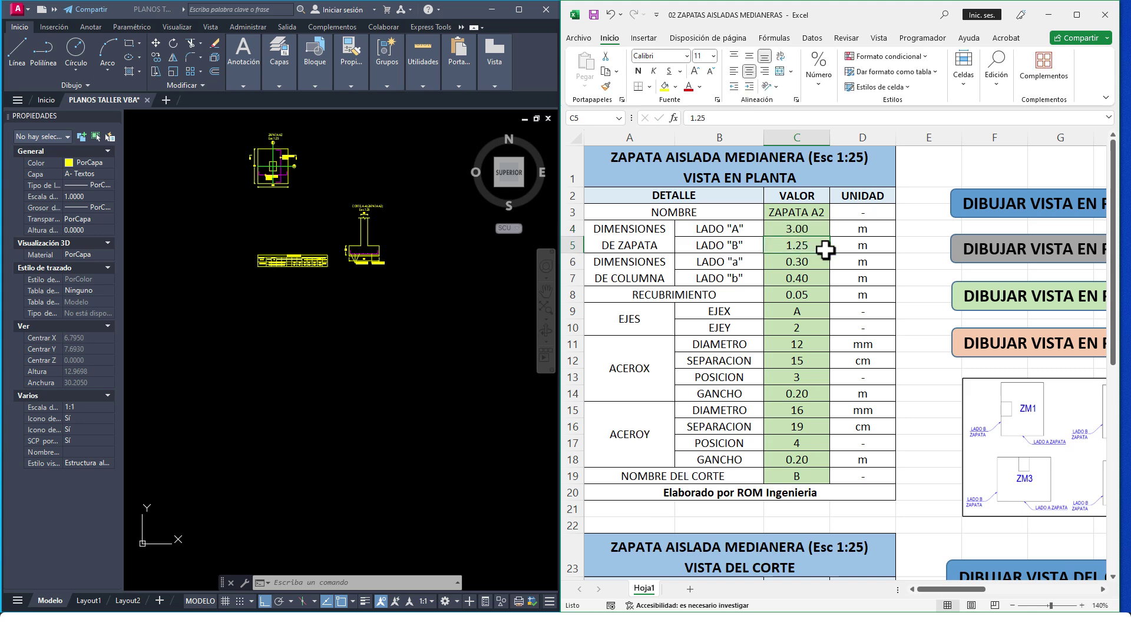
{"action": "left_click", "coordinate": [932, 274]}
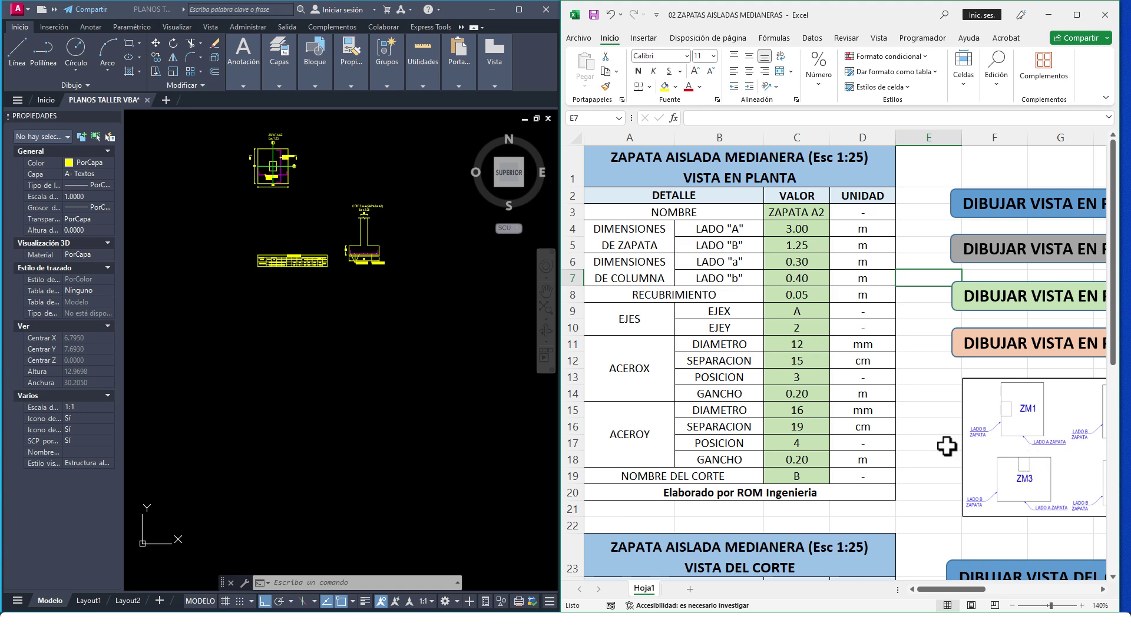
- Draw the ZM3 plan view from the workbook at a free spot in the AutoCAD model and check it up close
{"action": "left_click", "coordinate": [932, 325]}
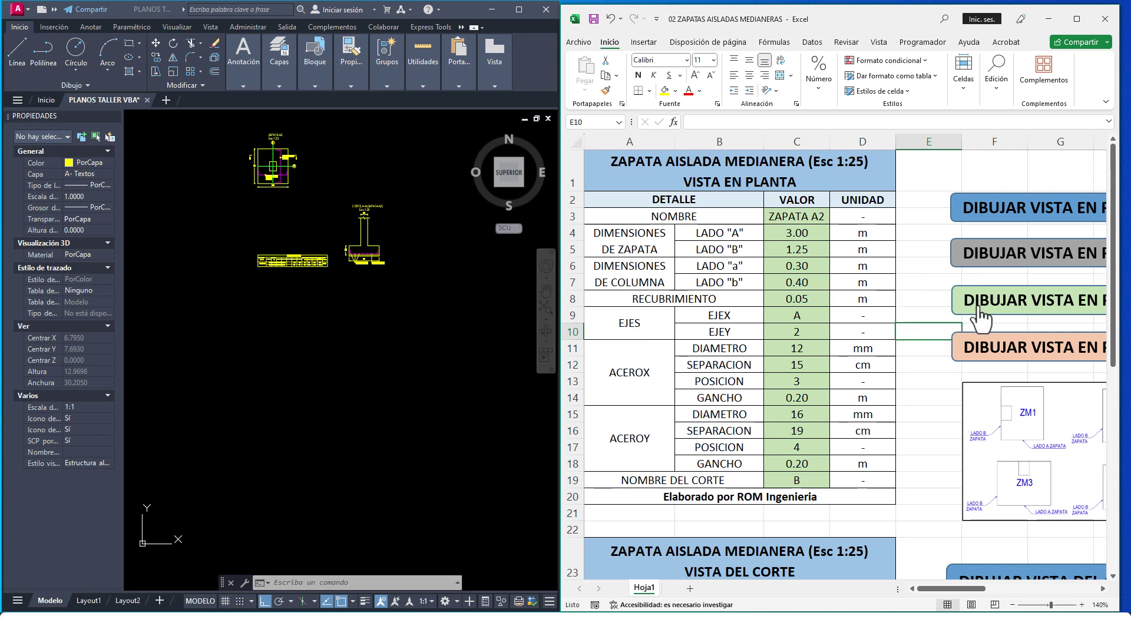
{"action": "left_click", "coordinate": [287, 436]}
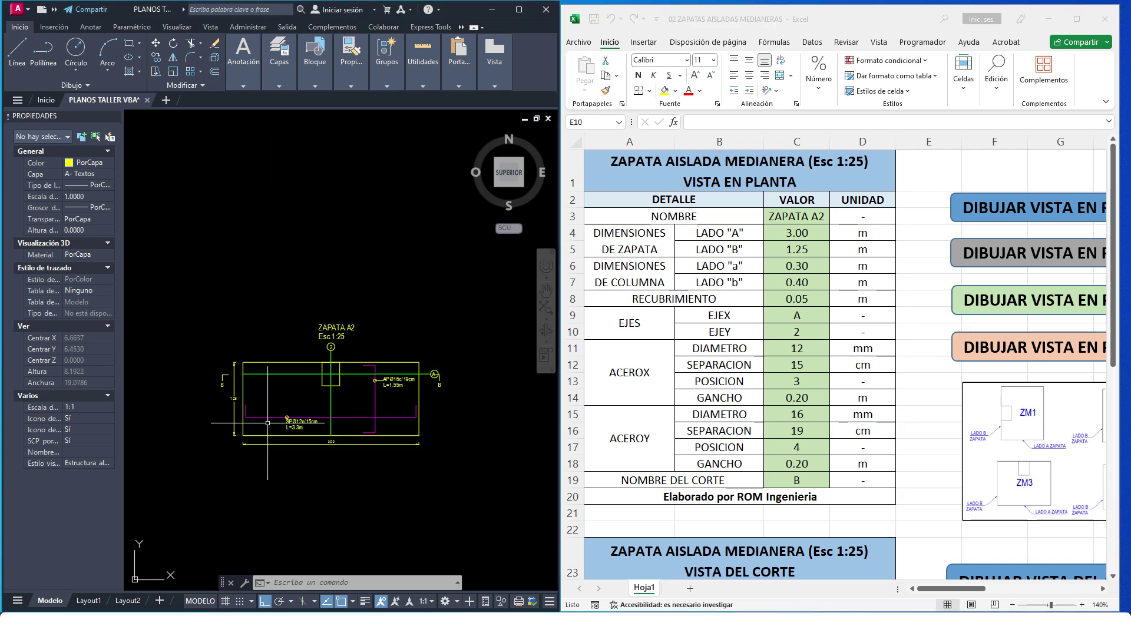
{"action": "scroll", "coordinate": [247, 396], "scroll_direction": "up", "scroll_amount": 2}
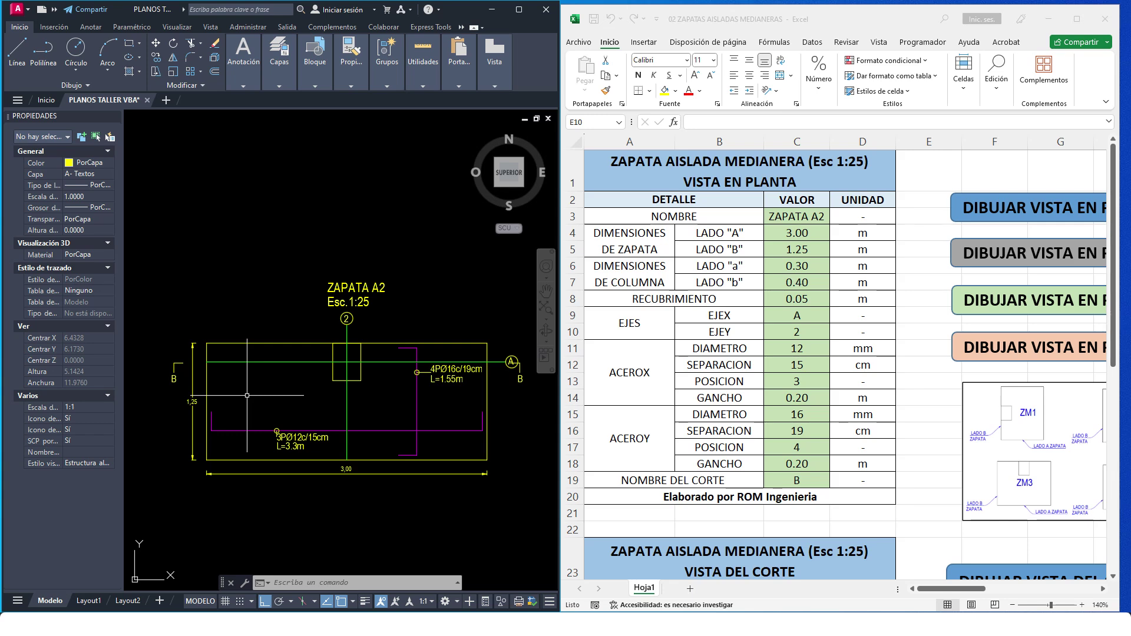
- Move the whole ZM3 plan view vertically upward to leave room beneath it
{"action": "scroll", "coordinate": [184, 309], "scroll_direction": "down", "scroll_amount": 4}
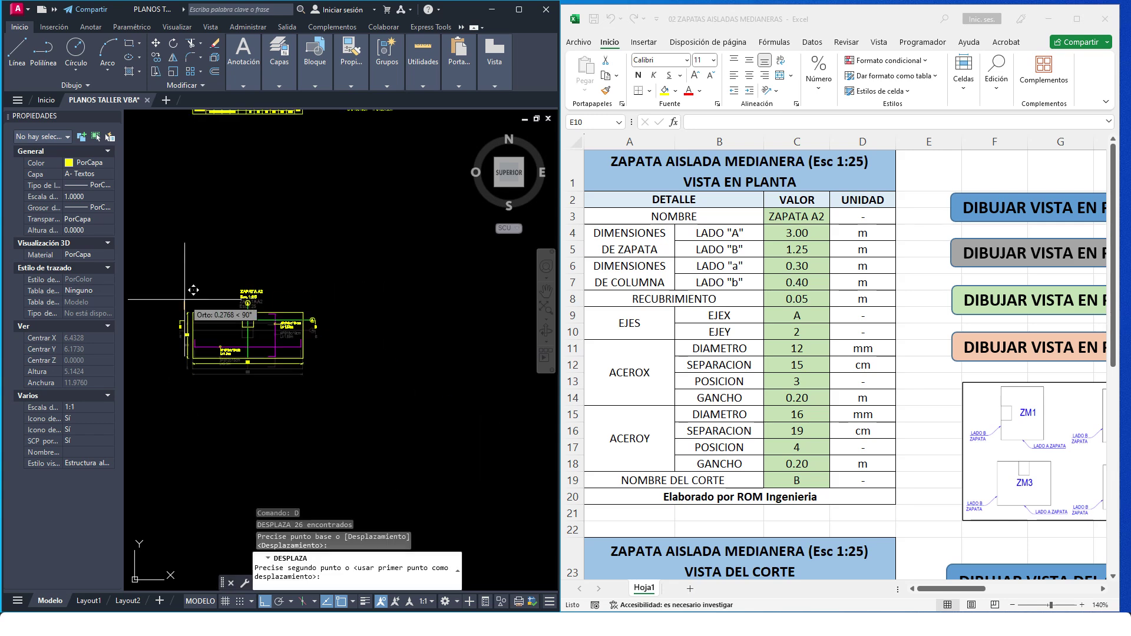
{"action": "left_click", "coordinate": [201, 200]}
{"action": "scroll", "coordinate": [207, 332], "scroll_direction": "up", "scroll_amount": 2}
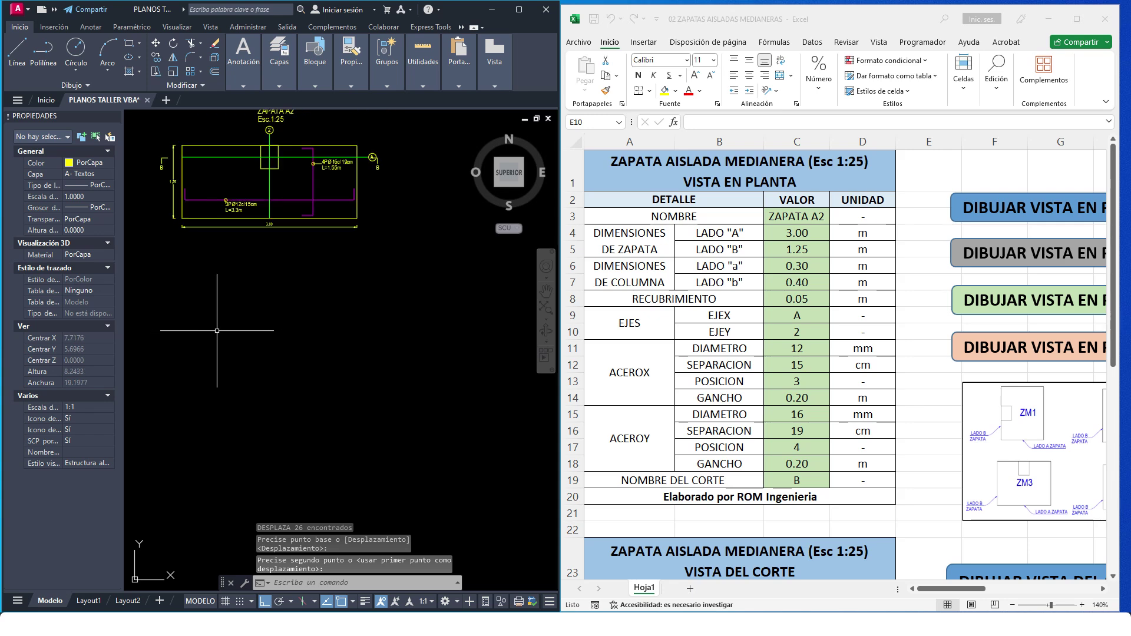
- Set the footing dimensions to 1.5 m for LADO "A" and 2.25 m for LADO "B"
{"action": "left_click", "coordinate": [812, 234]}
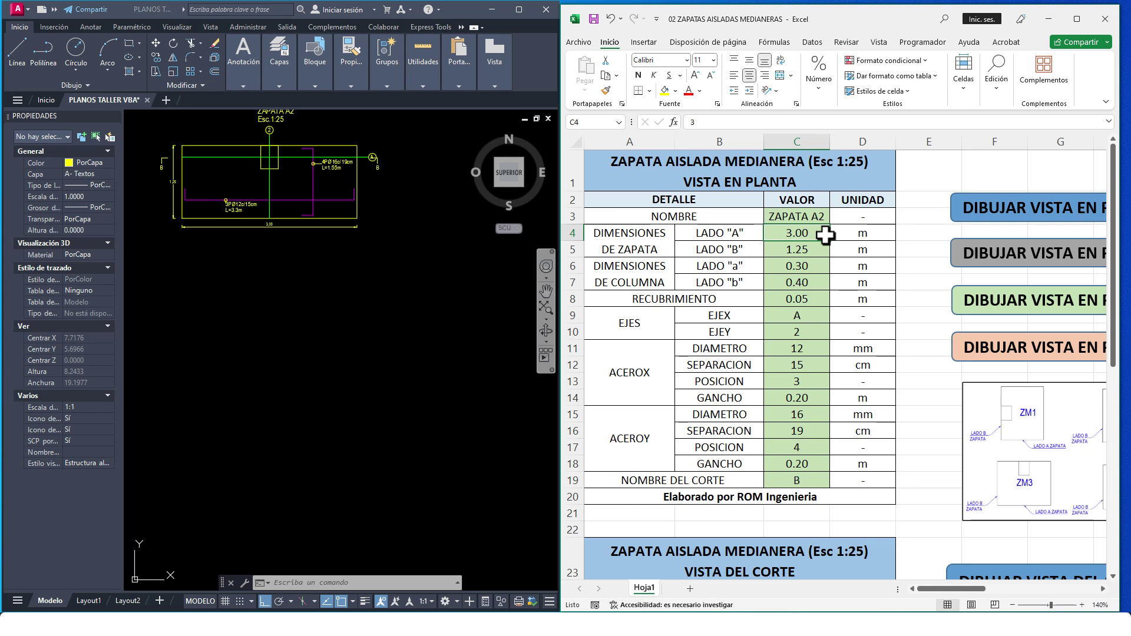
{"action": "type", "text": "1.5"}
{"action": "key", "text": "Return"}
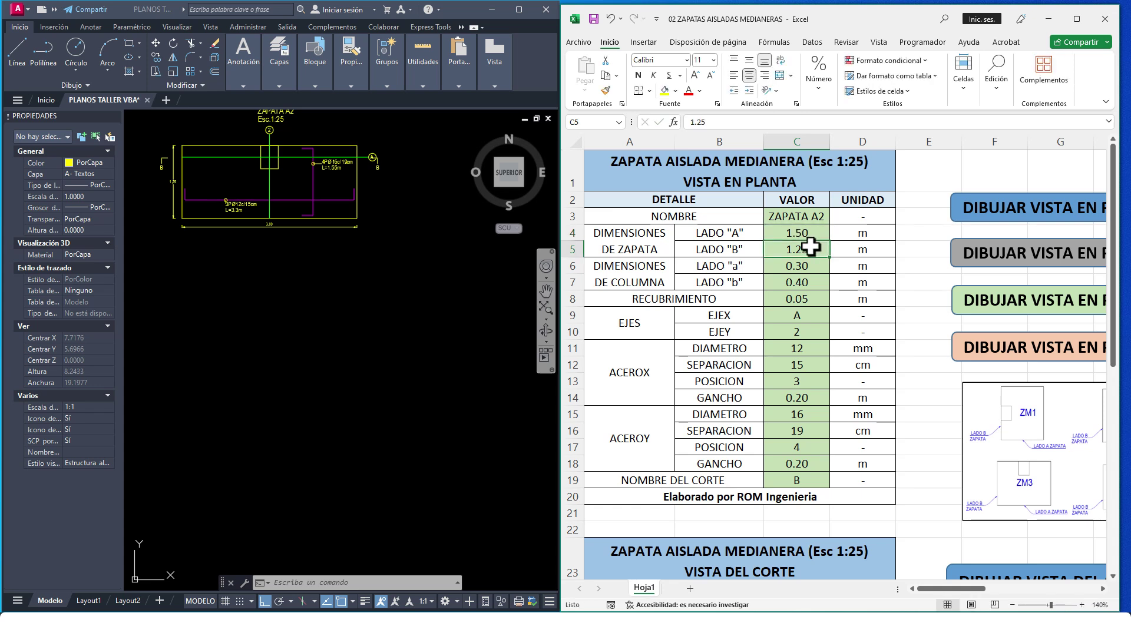
{"action": "type", "text": "2.25"}
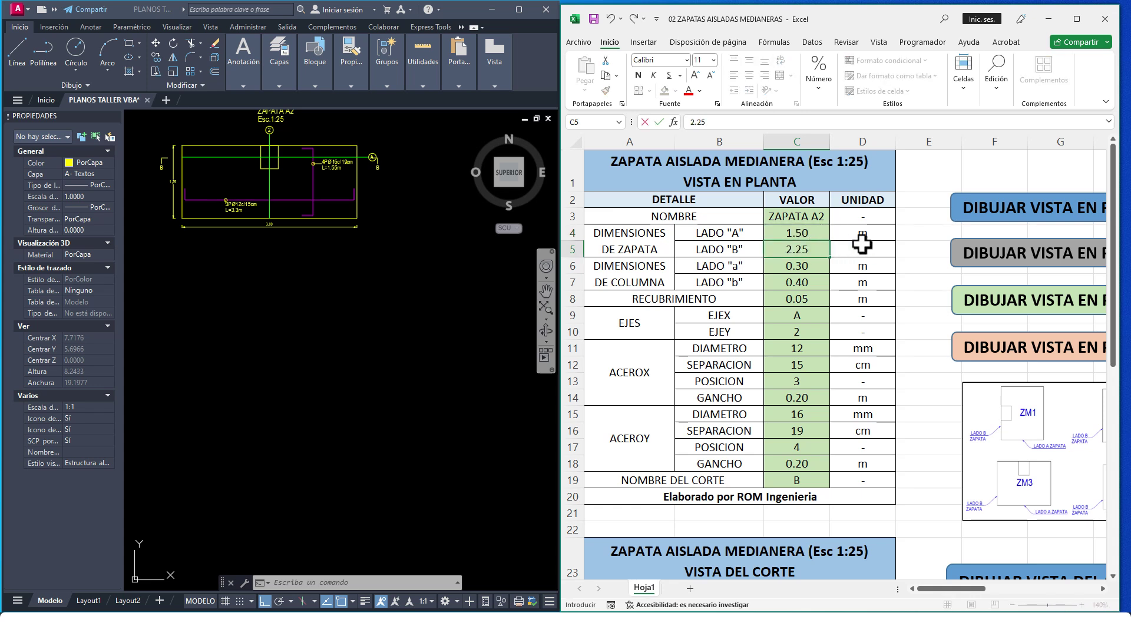
{"action": "left_click", "coordinate": [916, 249]}
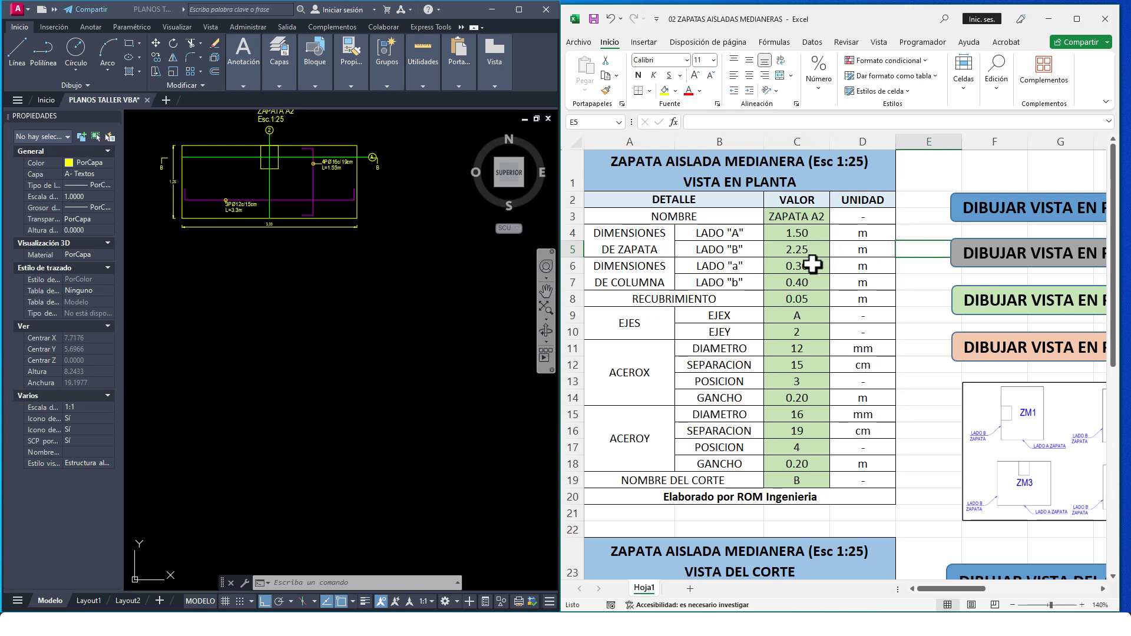
- Draw the ZM1 plan view from the workbook in AutoCAD below the ZM3 plan and inspect it
{"action": "left_click", "coordinate": [926, 397]}
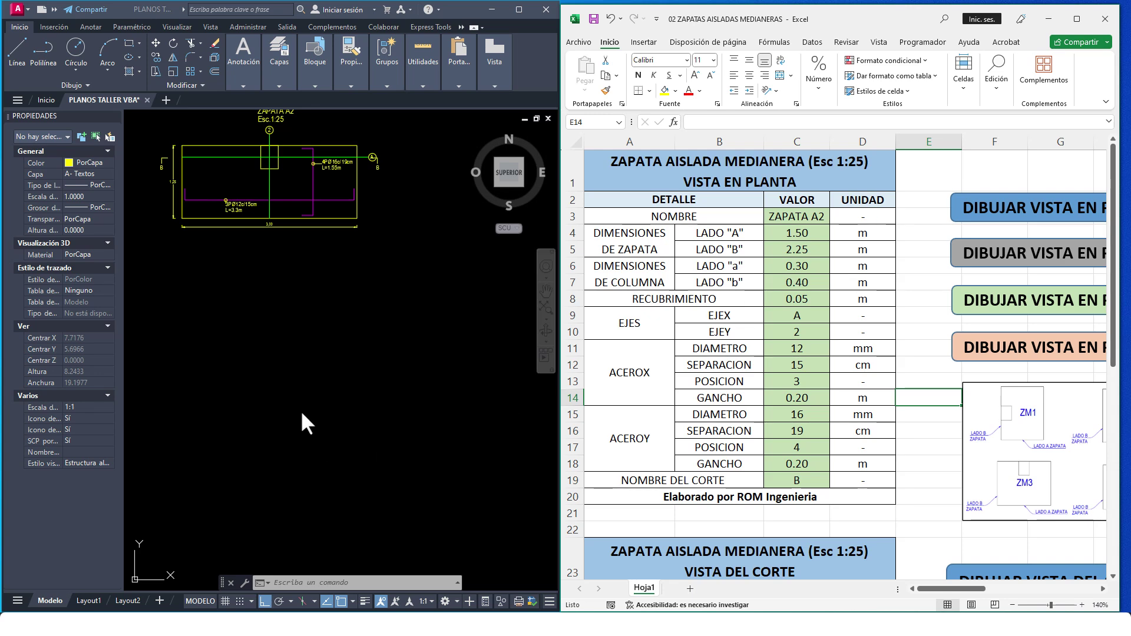
{"action": "mouse_move", "coordinate": [199, 329]}
{"action": "middle_mouse_down"}
{"action": "mouse_move", "coordinate": [288, 374]}
{"action": "mouse_move", "coordinate": [198, 337]}
{"action": "middle_mouse_up"}
{"action": "scroll", "coordinate": [199, 337], "scroll_direction": "up", "scroll_amount": 2}
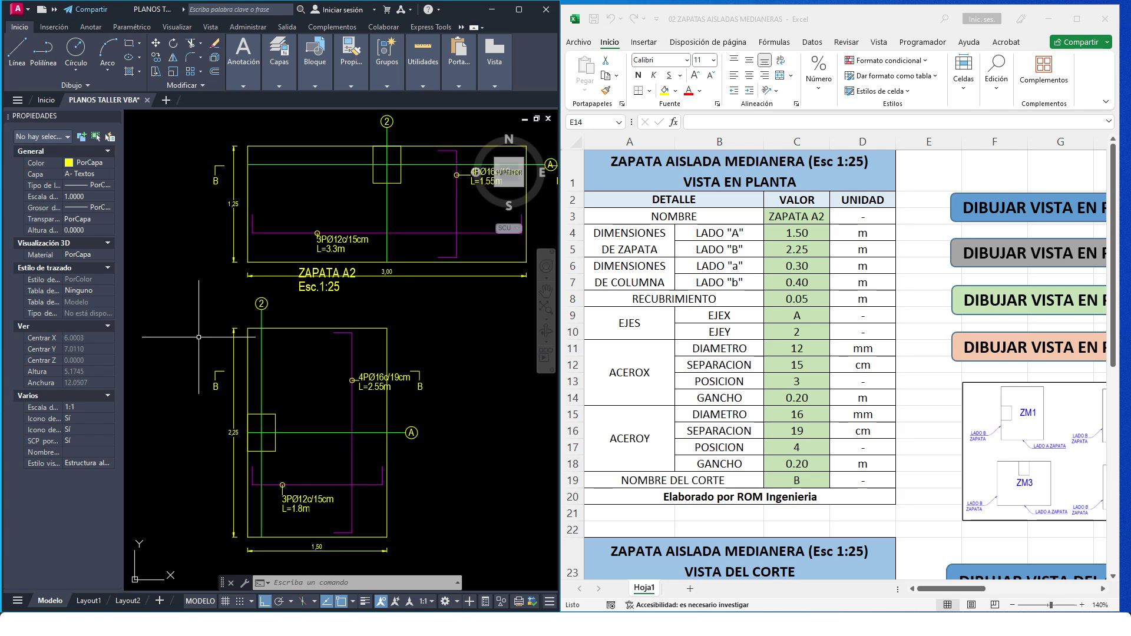
- Select the complete ZM3 plan view and move it straight up, clear of the ZM1 plan's title
{"action": "scroll", "coordinate": [259, 330], "scroll_direction": "down", "scroll_amount": 3}
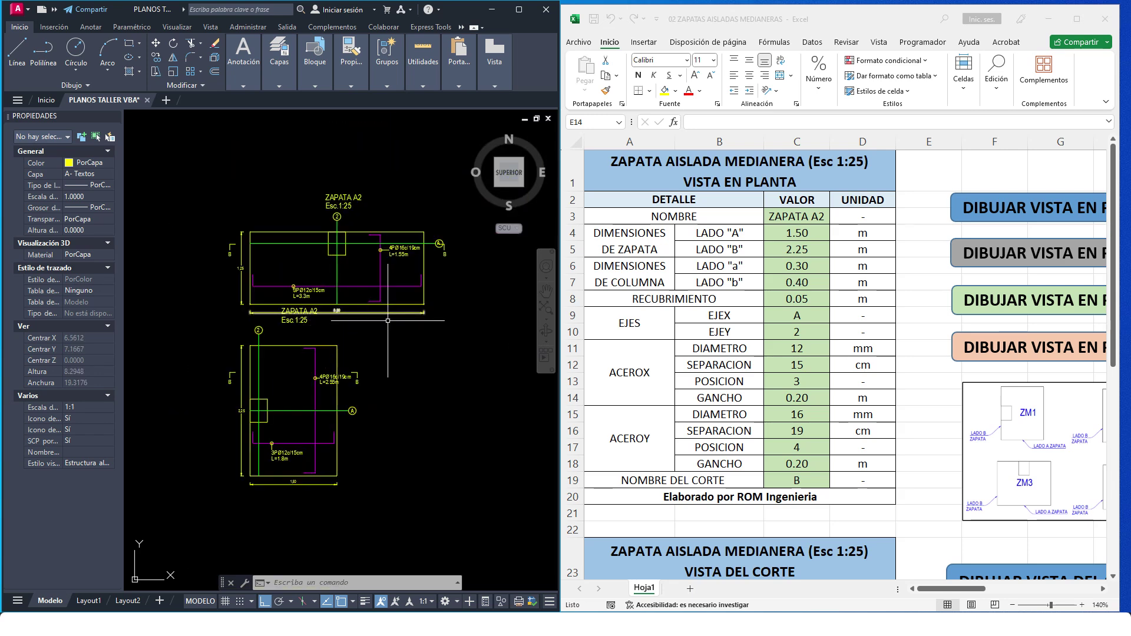
{"action": "left_click", "coordinate": [422, 323]}
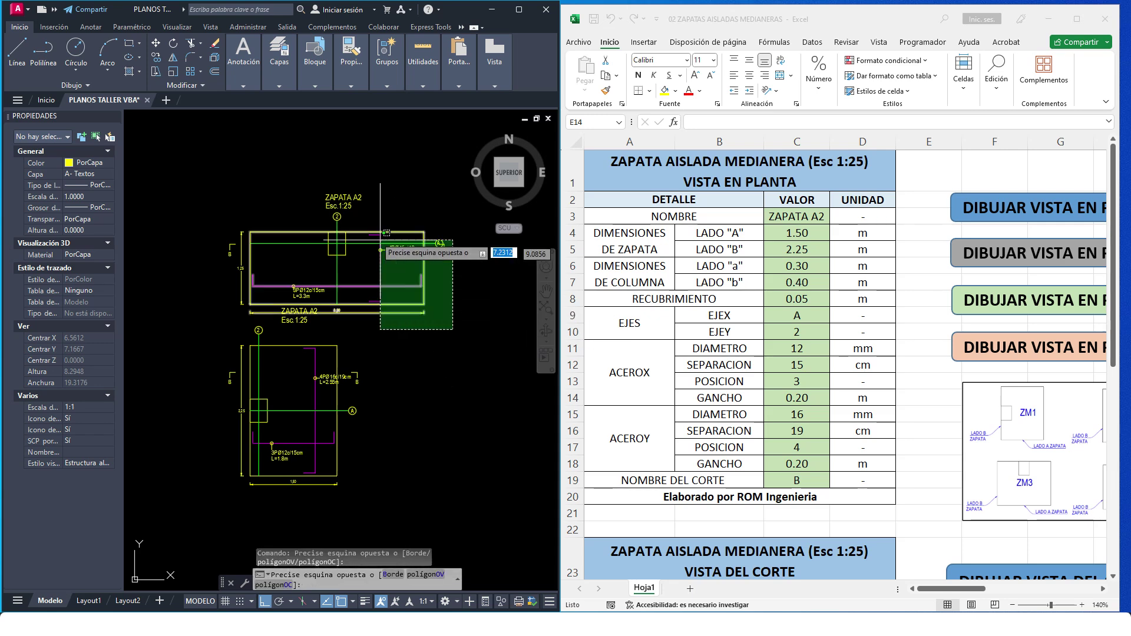
{"action": "left_click", "coordinate": [274, 172]}
{"action": "middle_click_drag", "start_coordinate": [316, 288], "coordinate": [309, 305]}
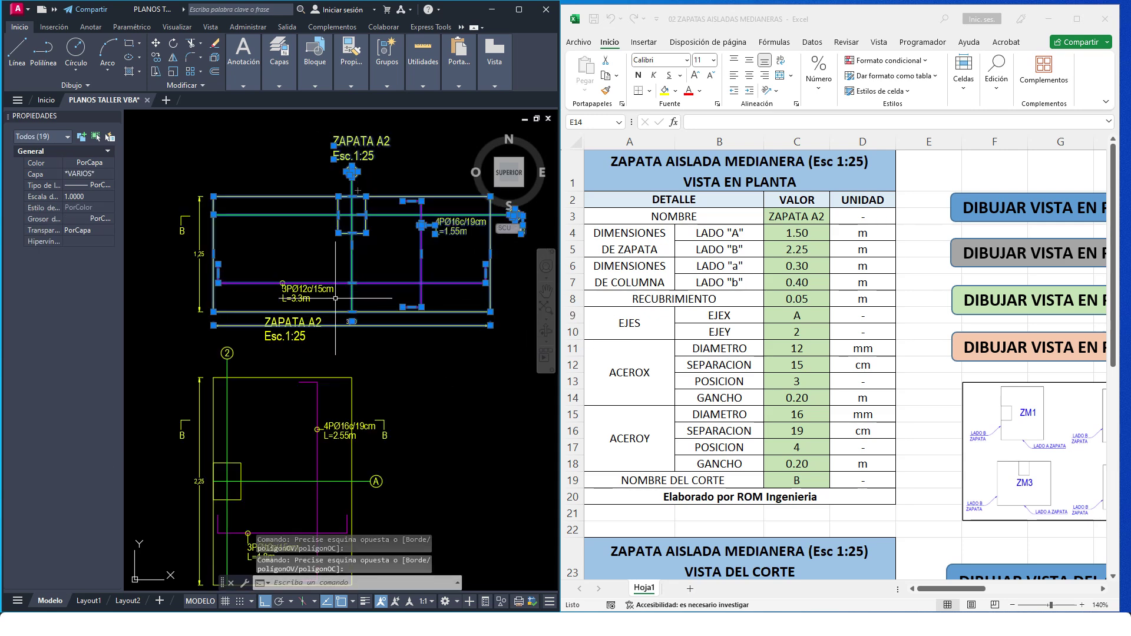
{"action": "left_click", "coordinate": [419, 321]}
{"action": "left_click", "coordinate": [215, 172]}
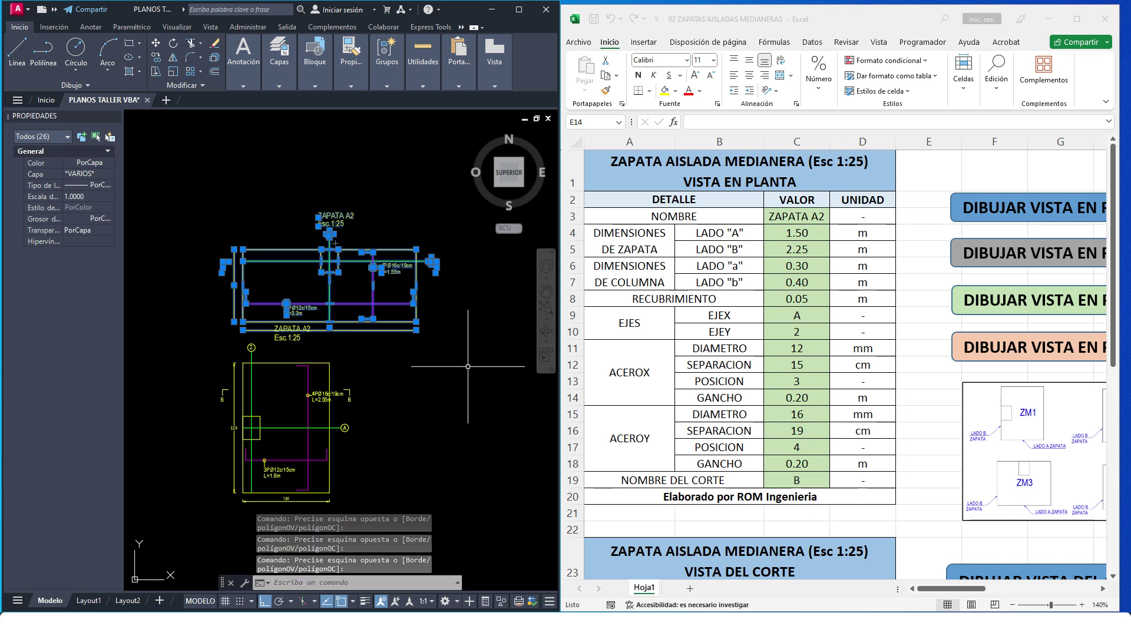
{"action": "type", "text": "d"}
{"action": "key", "text": "Return"}
{"action": "left_click", "coordinate": [330, 416]}
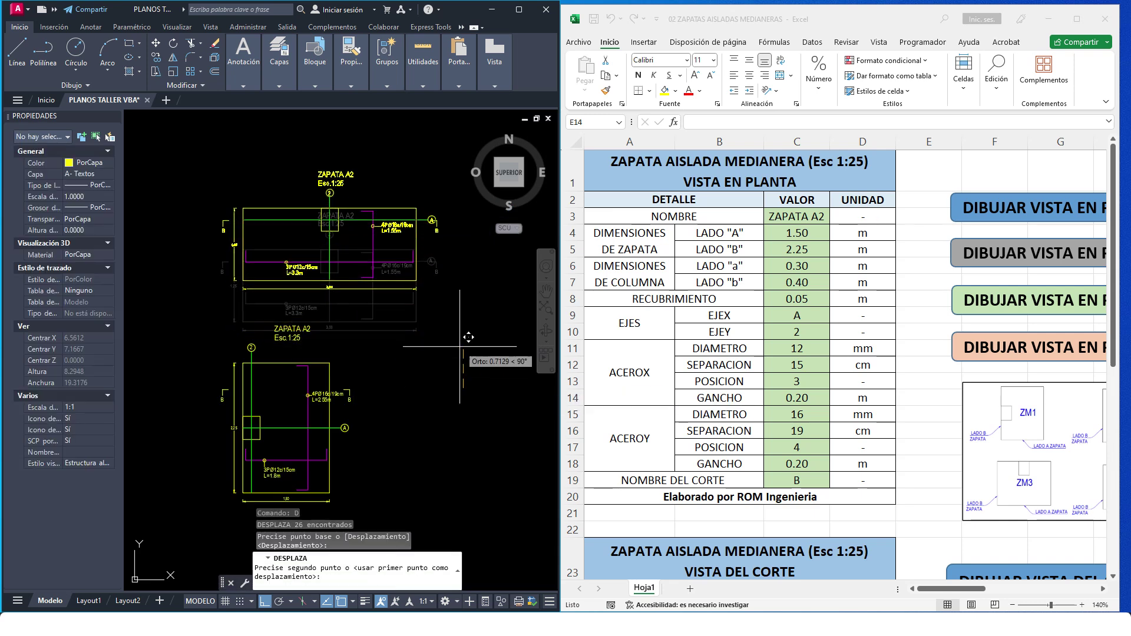
{"action": "scroll", "coordinate": [330, 371], "scroll_direction": "down", "scroll_amount": 2}
{"action": "left_click", "coordinate": [304, 367]}
- Move the ZM3 and ZM1 plan views together horizontally to the right, away from the area under the steel schedule
{"action": "left_click", "coordinate": [389, 448]}
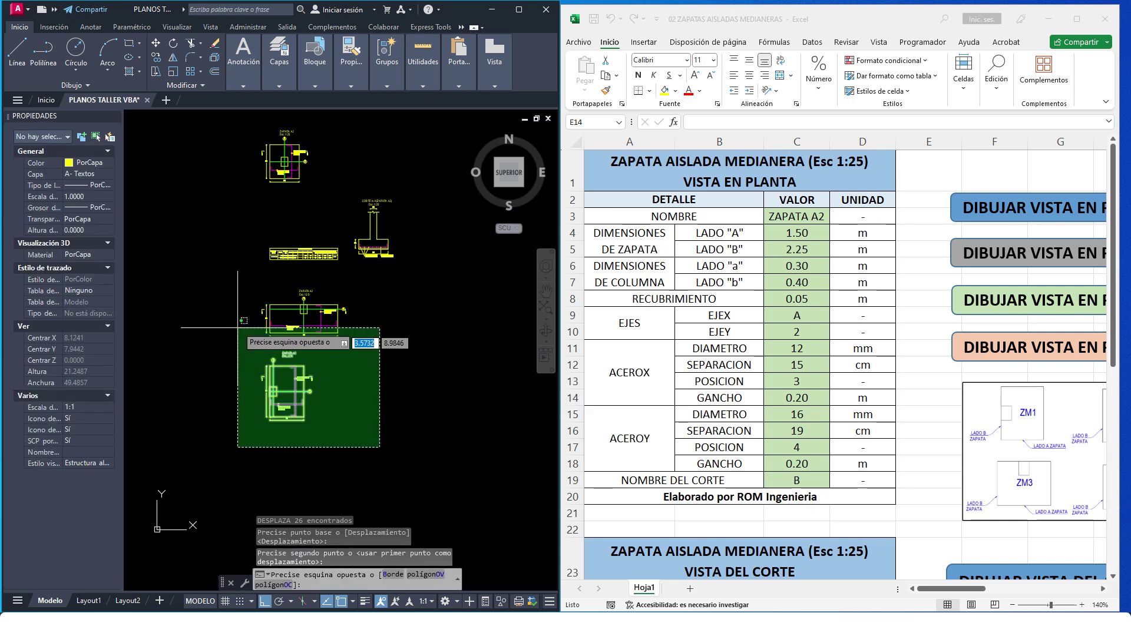
{"action": "left_click", "coordinate": [222, 286]}
{"action": "type", "text": "FD"}
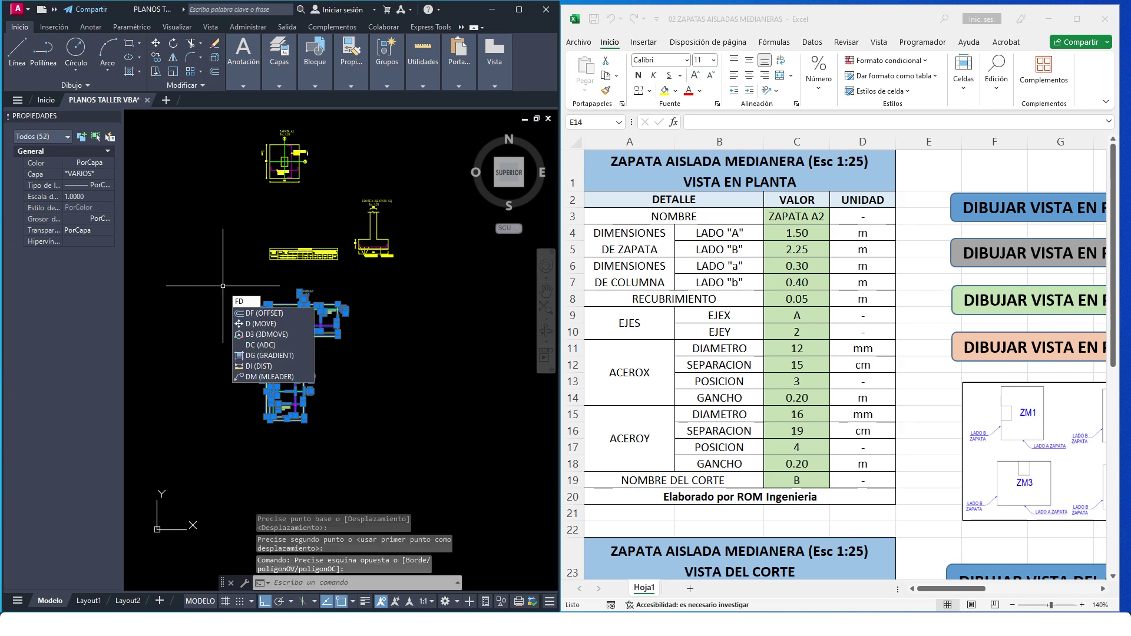
{"action": "key", "text": "BackSpace"}
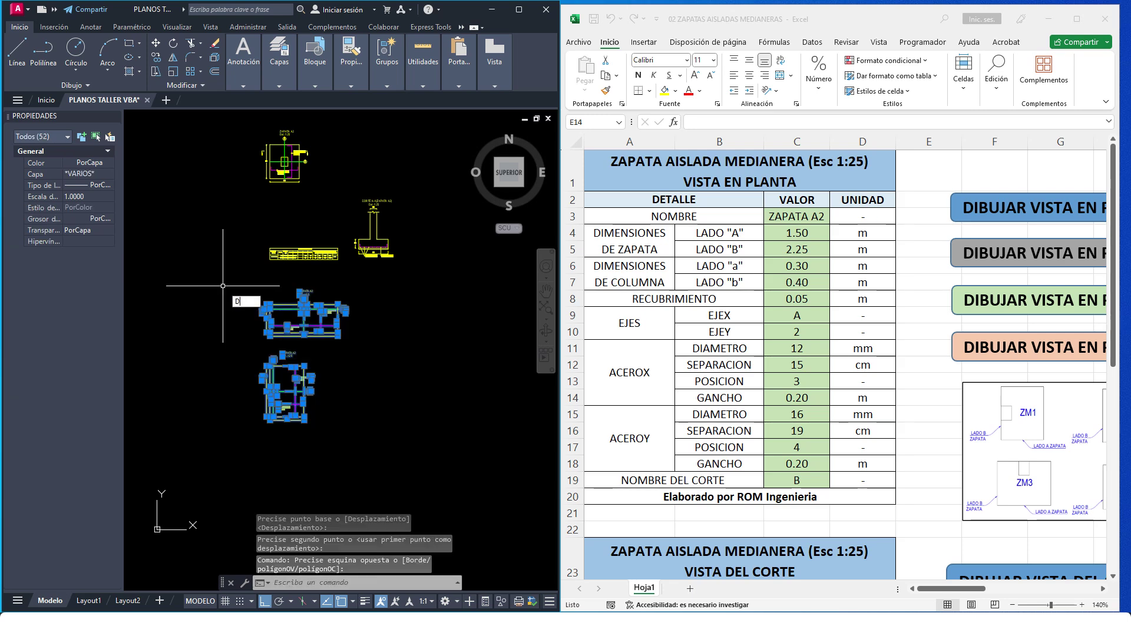
{"action": "key", "text": "Return"}
{"action": "left_click", "coordinate": [222, 286]}
{"action": "left_click", "coordinate": [423, 285]}
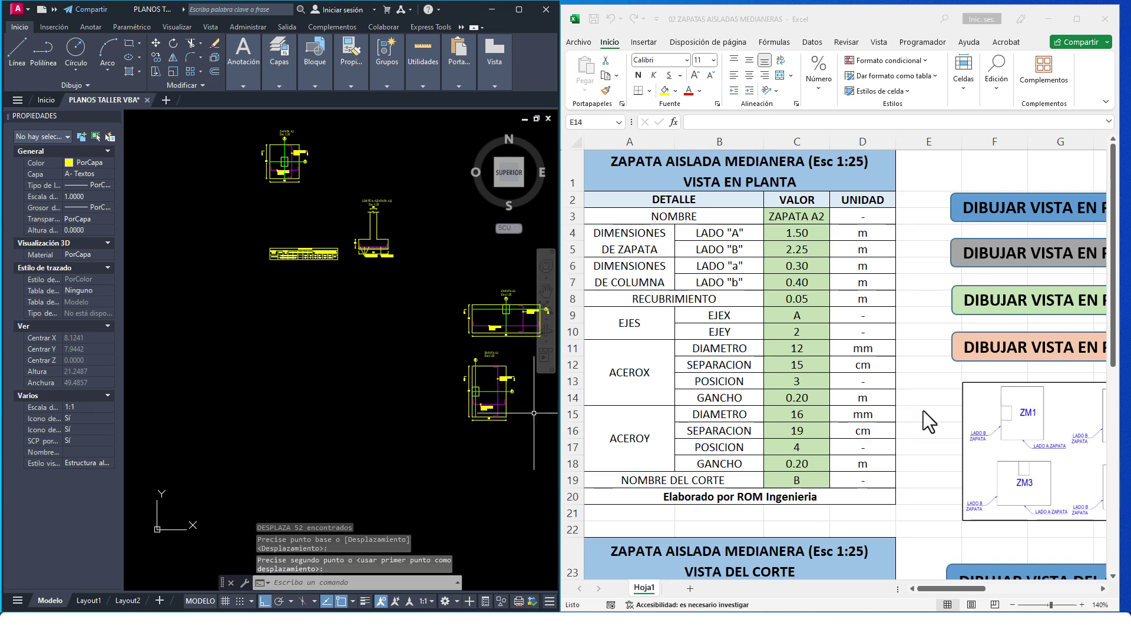
- Draw the ZM1 section view CORTE B-B in AutoCAD from the workbook's VISTA DEL CORTE table
{"action": "left_click", "coordinate": [943, 400]}
{"action": "left_click_drag", "start_coordinate": [1112, 303], "coordinate": [1112, 434]}
{"action": "left_click", "coordinate": [918, 362]}
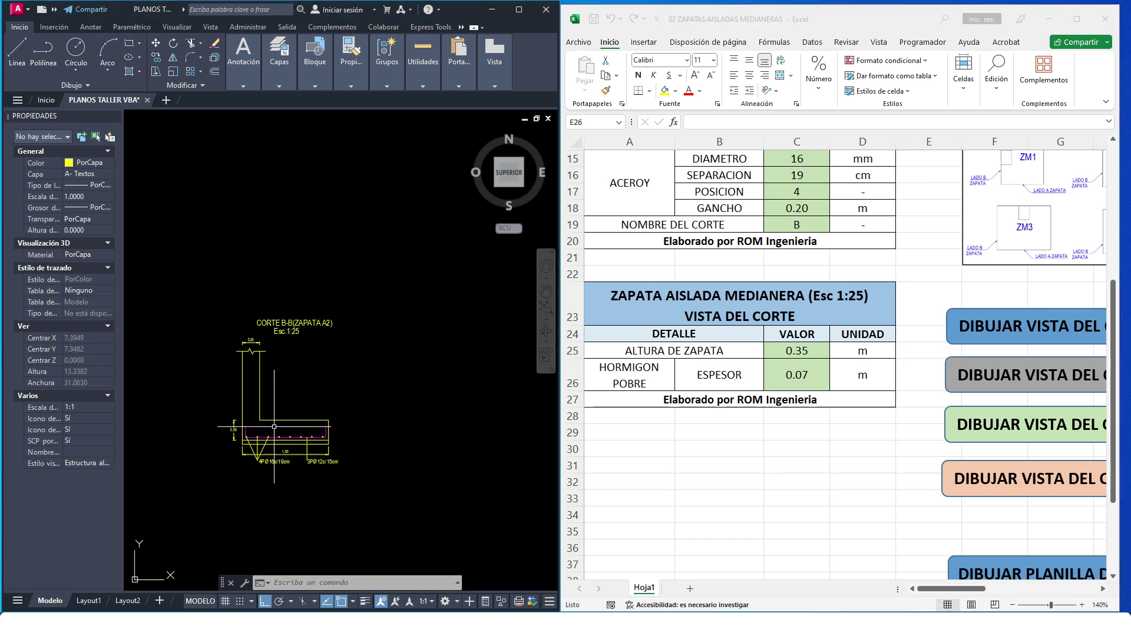
- Select the complete ZM1 section view CORTE B-B and move it horizontally to the right, just beside the ZM1 plan view
{"action": "scroll", "coordinate": [274, 427], "scroll_direction": "down", "scroll_amount": 2}
{"action": "left_click", "coordinate": [383, 484]}
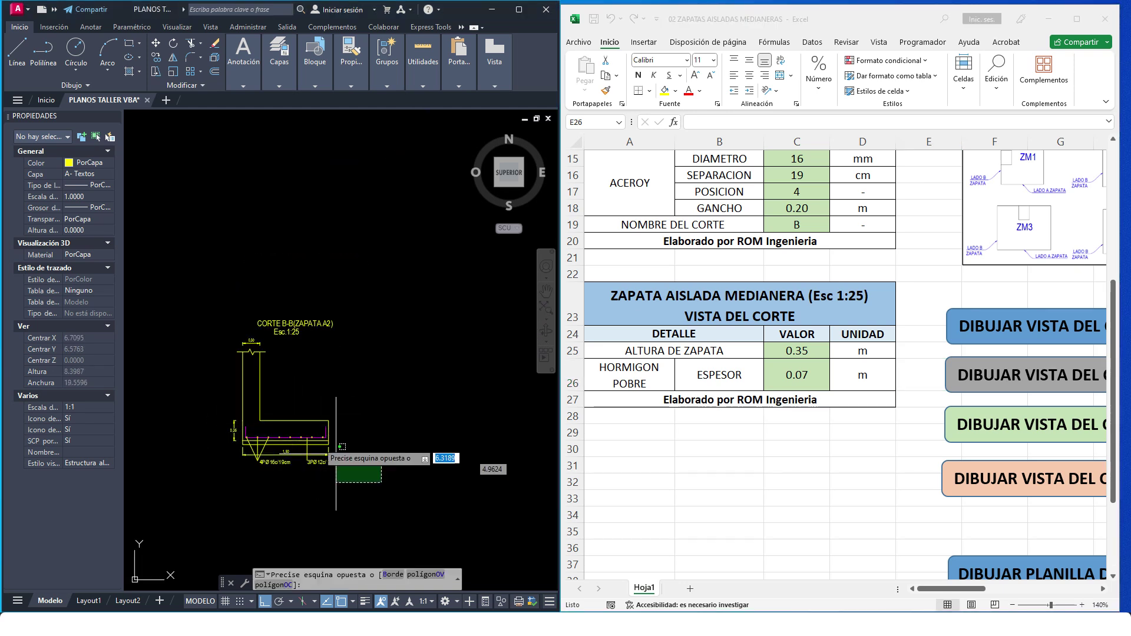
{"action": "left_click", "coordinate": [207, 301]}
{"action": "type", "text": "d"}
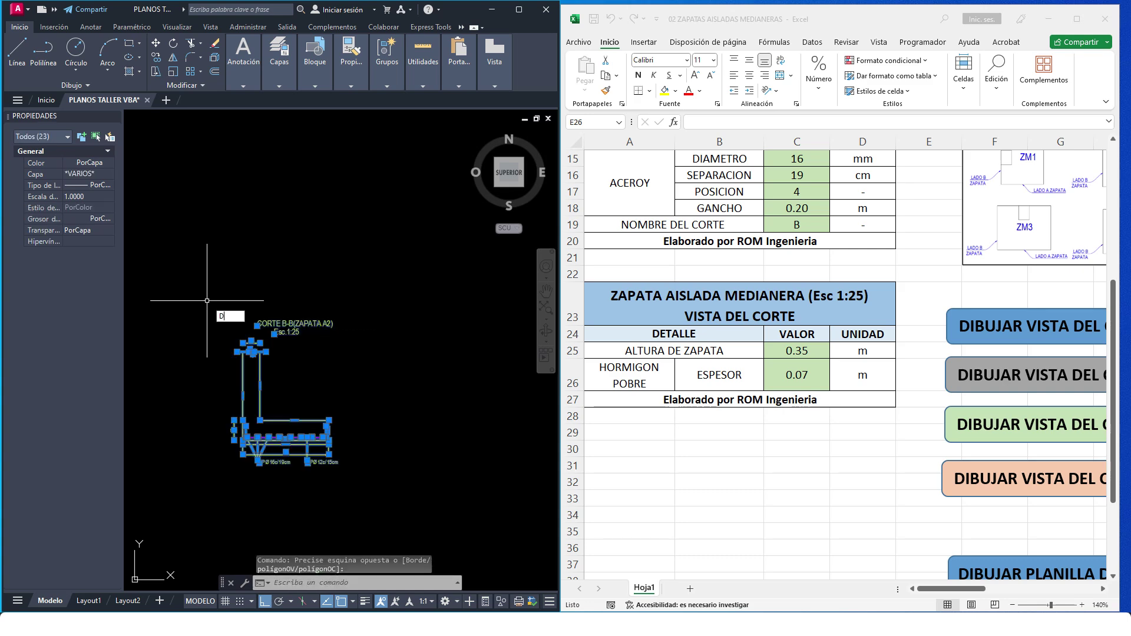
{"action": "key", "text": "Return"}
{"action": "scroll", "coordinate": [259, 308], "scroll_direction": "down", "scroll_amount": 3}
{"action": "left_click", "coordinate": [221, 285]}
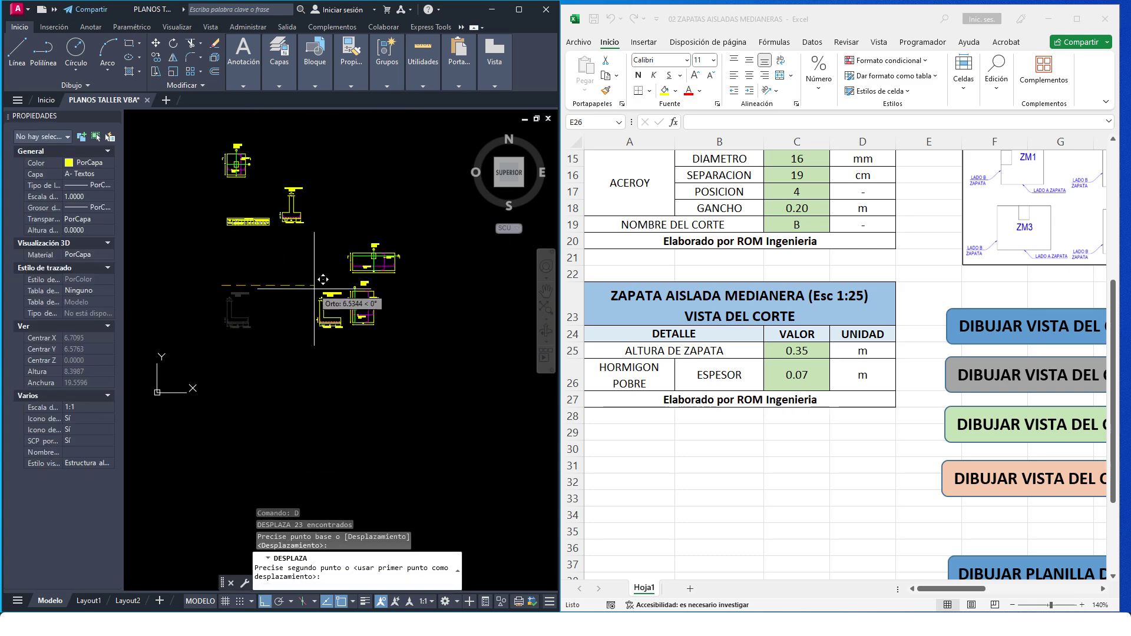
{"action": "left_click", "coordinate": [308, 289]}
{"action": "scroll", "coordinate": [365, 268], "scroll_direction": "up", "scroll_amount": 5}
- Check the layers of the reinforcement bars and the axis lines in the ZM3 plan view
{"action": "left_click", "coordinate": [442, 264]}
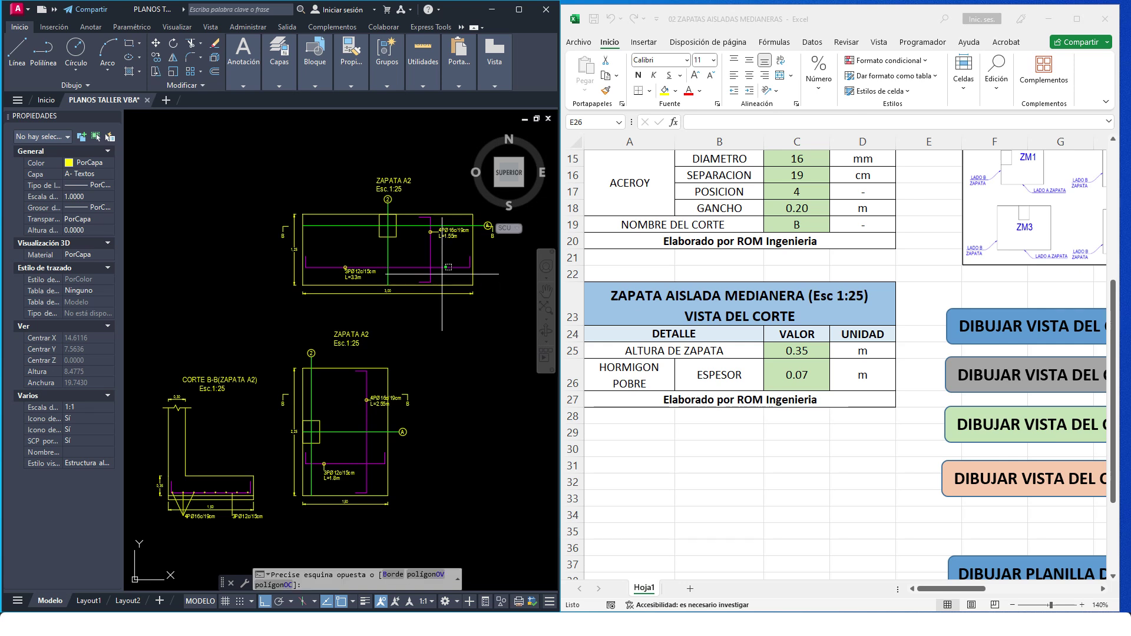
{"action": "key", "text": "Escape"}
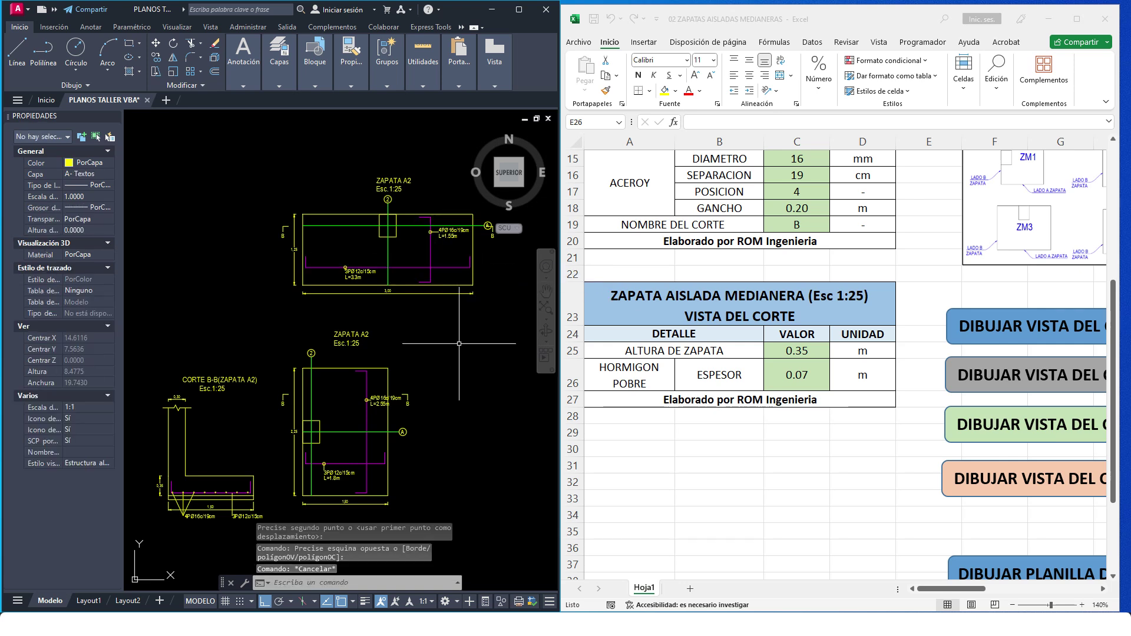
{"action": "left_click", "coordinate": [436, 281]}
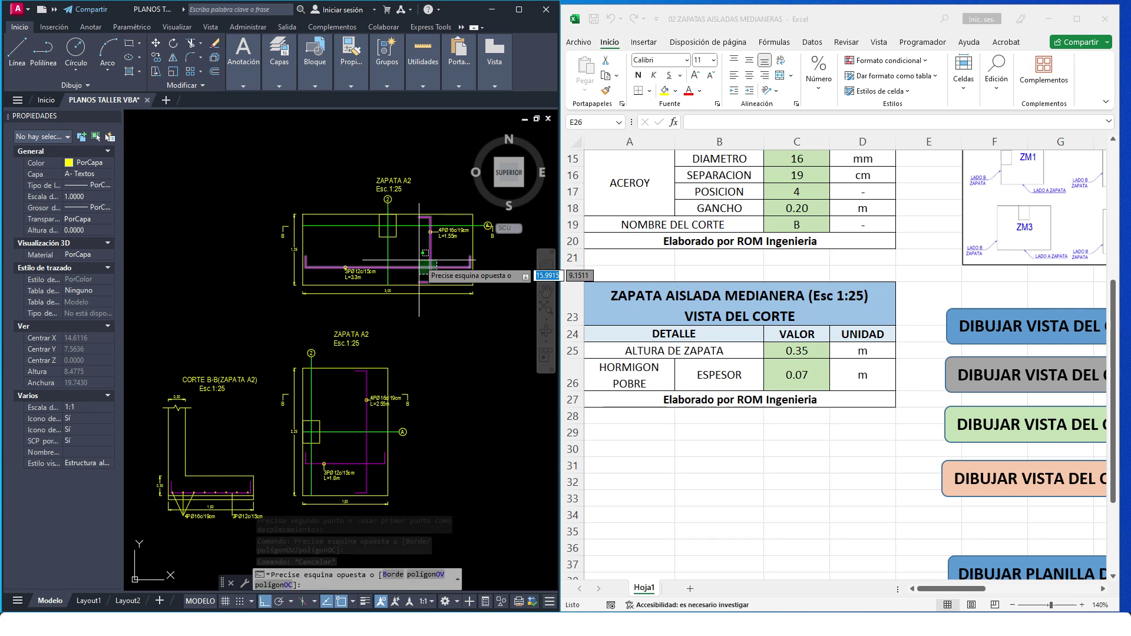
{"action": "left_click", "coordinate": [420, 259]}
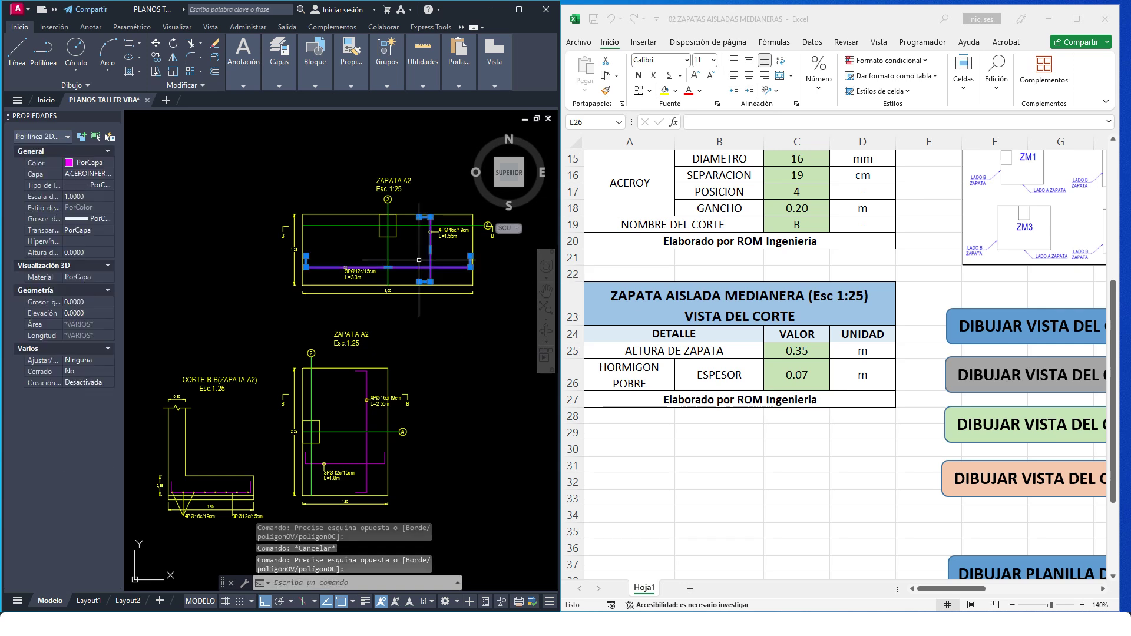
{"action": "key", "text": "Escape"}
{"action": "left_click", "coordinate": [393, 236]}
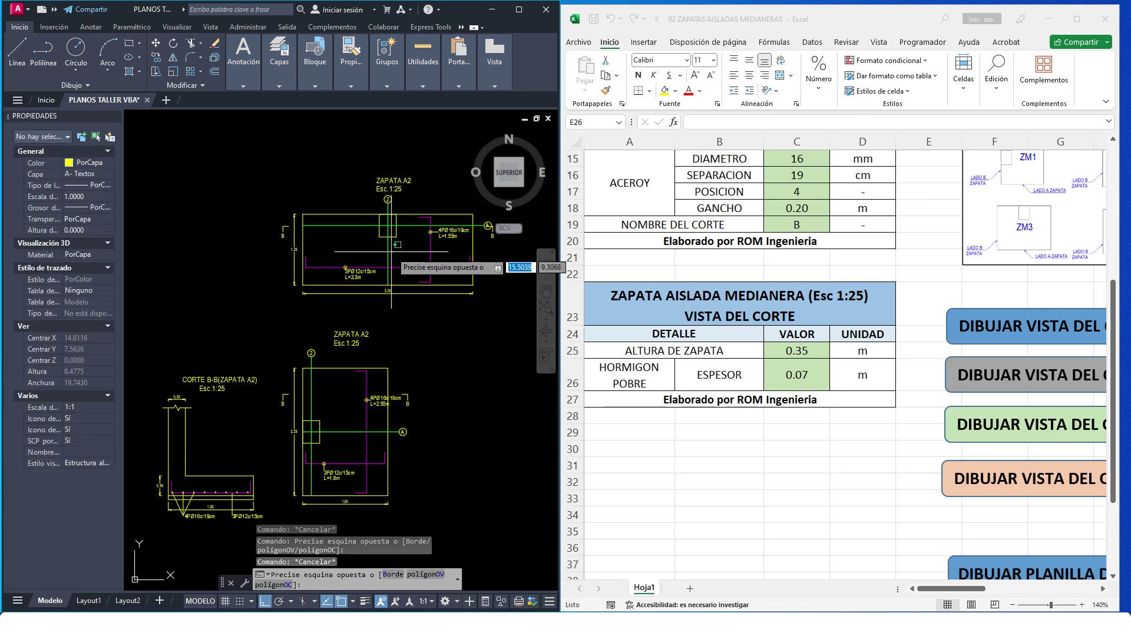
{"action": "left_click", "coordinate": [380, 250]}
{"action": "left_click", "coordinate": [356, 220]}
{"action": "left_click", "coordinate": [346, 236]}
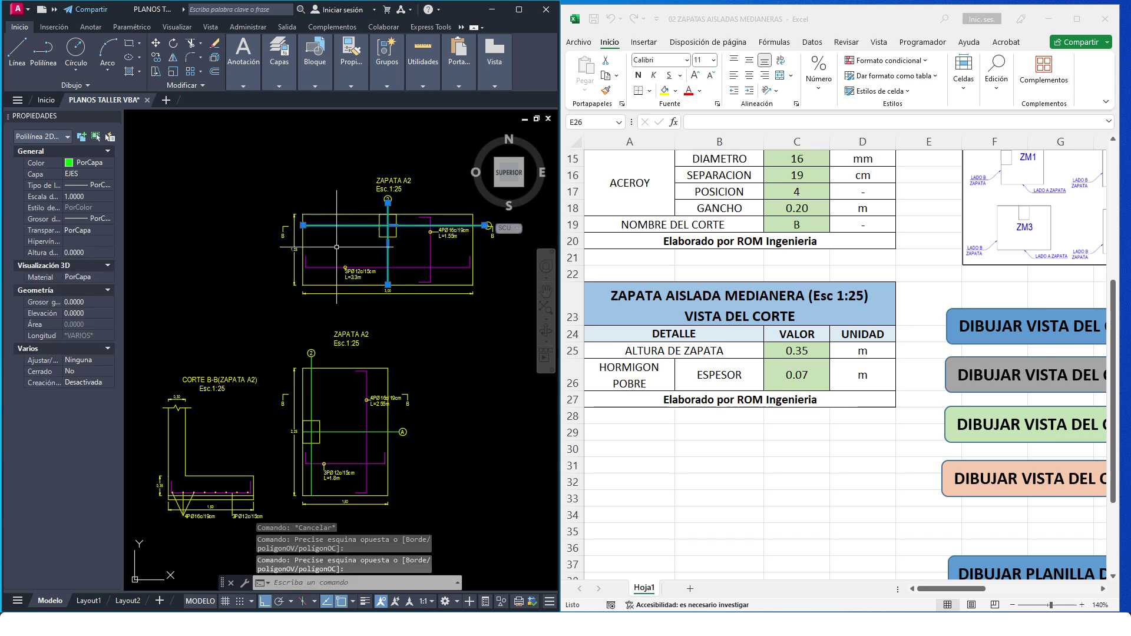
{"action": "key", "text": "Escape"}
{"action": "scroll", "coordinate": [454, 319], "scroll_direction": "down", "scroll_amount": 4}
- Examine the corner footing workbook 03 ZAPATAS AISLADAS ESQUINERAS, from the plan and section tables to the ZE1–ZE4 sketches and steel schedule sample
{"action": "left_click", "coordinate": [854, 465]}
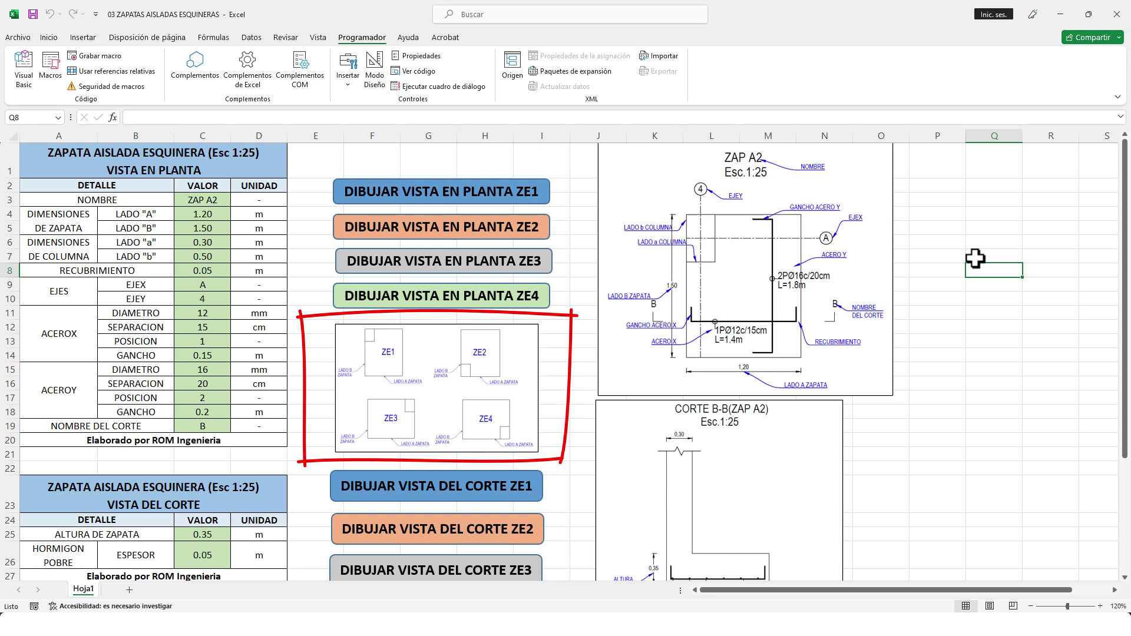
{"action": "mouse_move", "coordinate": [1125, 254]}
{"action": "left_mouse_down"}
{"action": "mouse_move", "coordinate": [1127, 336]}
{"action": "mouse_move", "coordinate": [1126, 233]}
{"action": "left_mouse_up"}
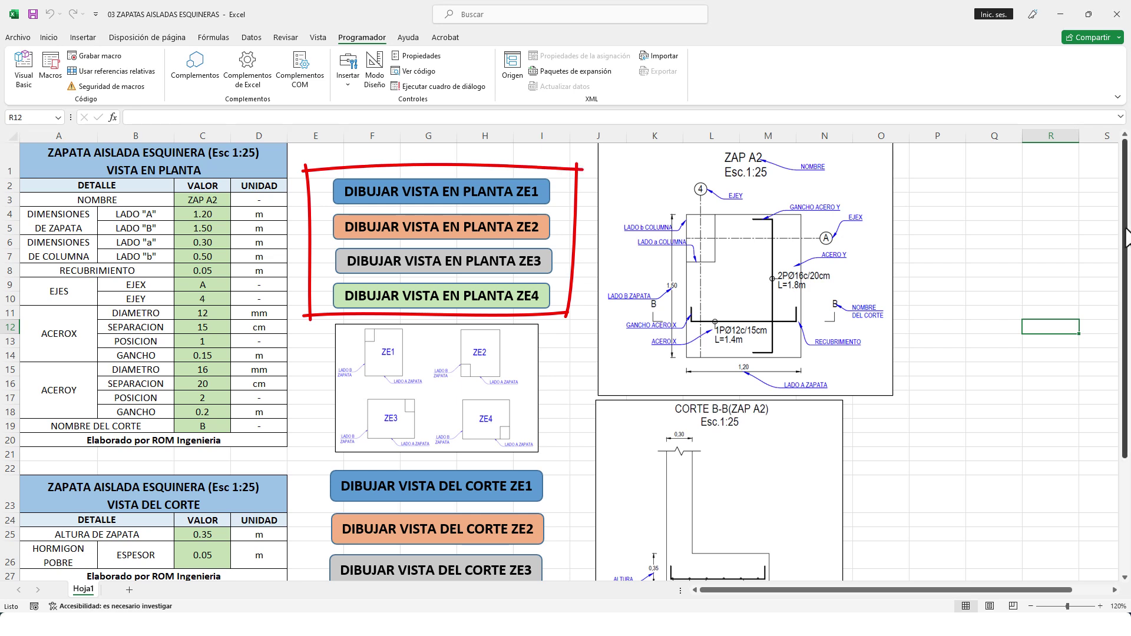
{"action": "left_click_drag", "start_coordinate": [1127, 232], "coordinate": [1074, 356]}
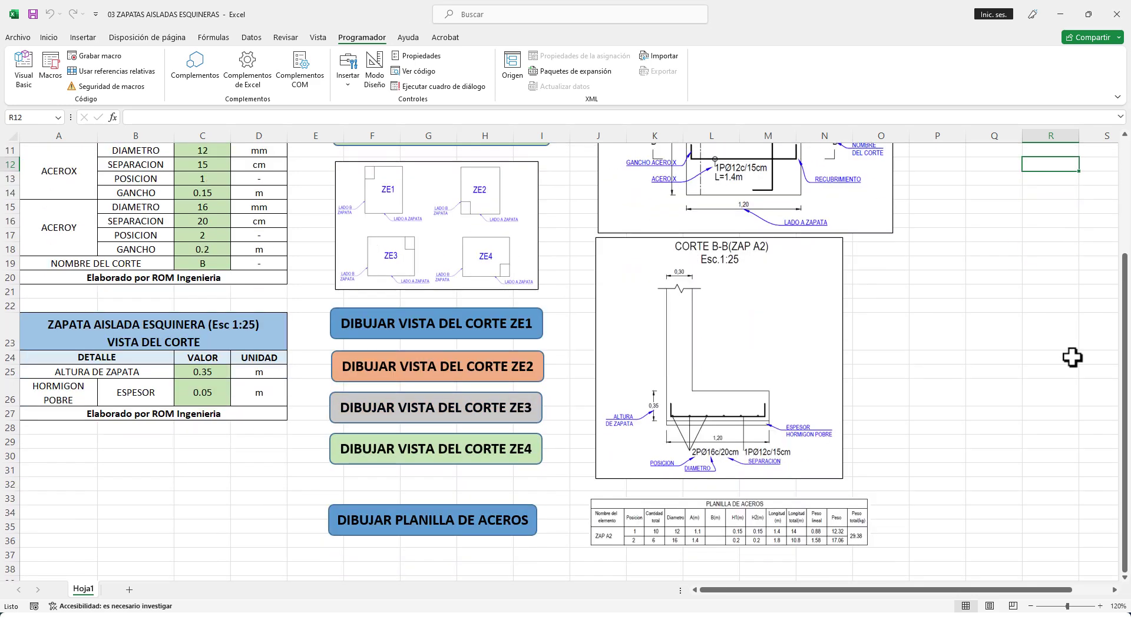
{"action": "left_click", "coordinate": [577, 356]}
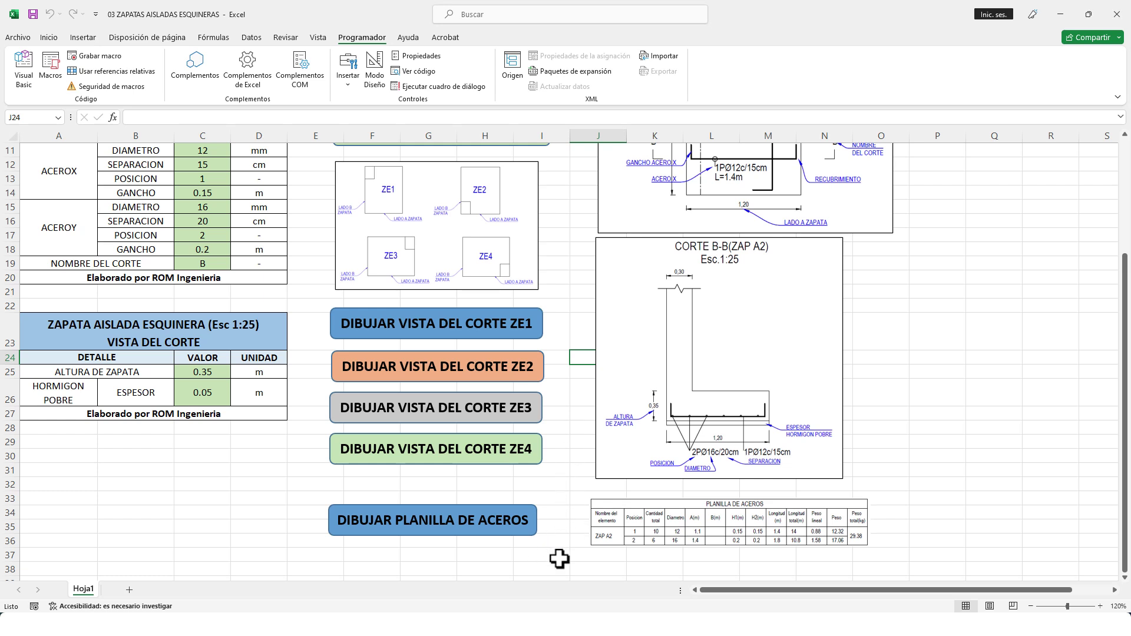
{"action": "left_click", "coordinate": [947, 412]}
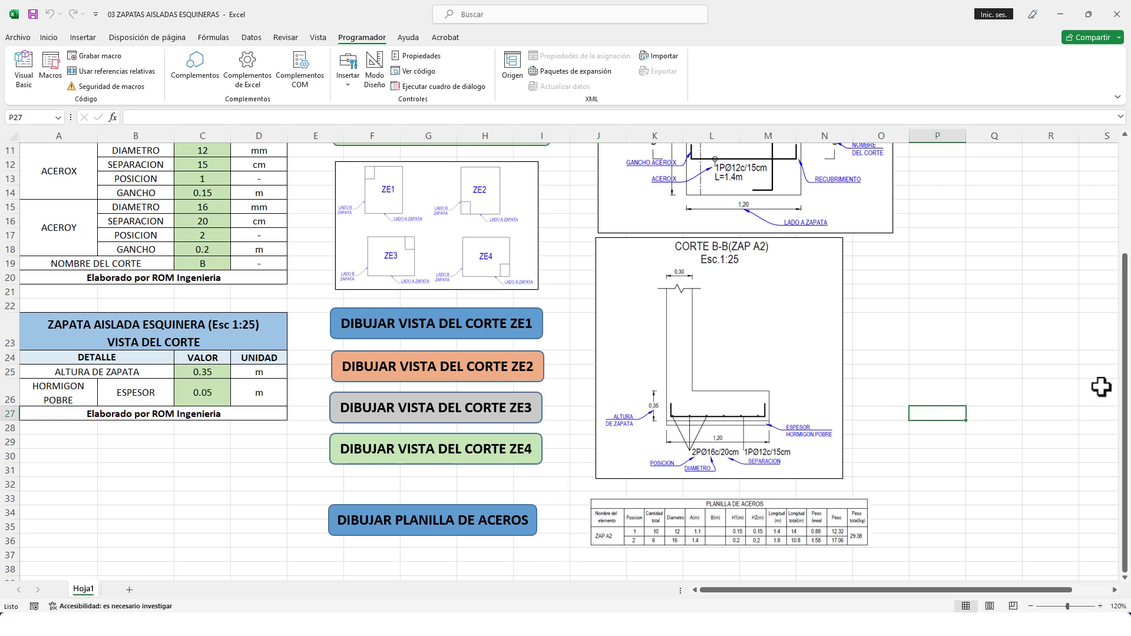
{"action": "left_click_drag", "start_coordinate": [1122, 383], "coordinate": [1126, 258]}
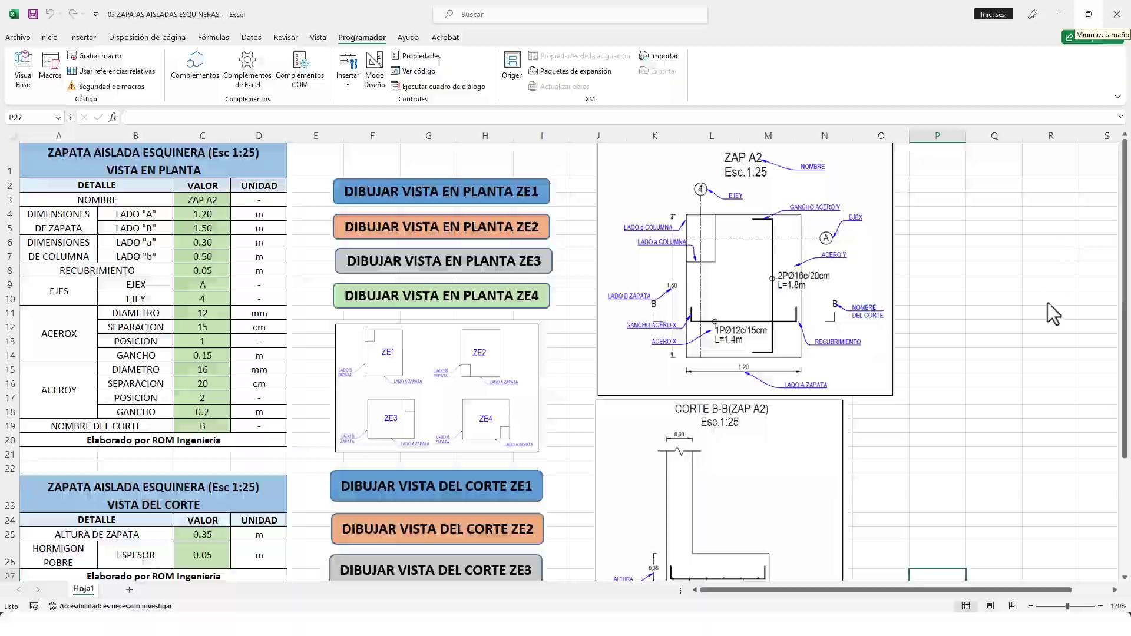
- Place the corner footing workbook beside AutoCAD and draw the ZE4 plan view from the VISTA EN PLANTA table
{"action": "key", "text": "super+Right"}
{"action": "left_click", "coordinate": [877, 273]}
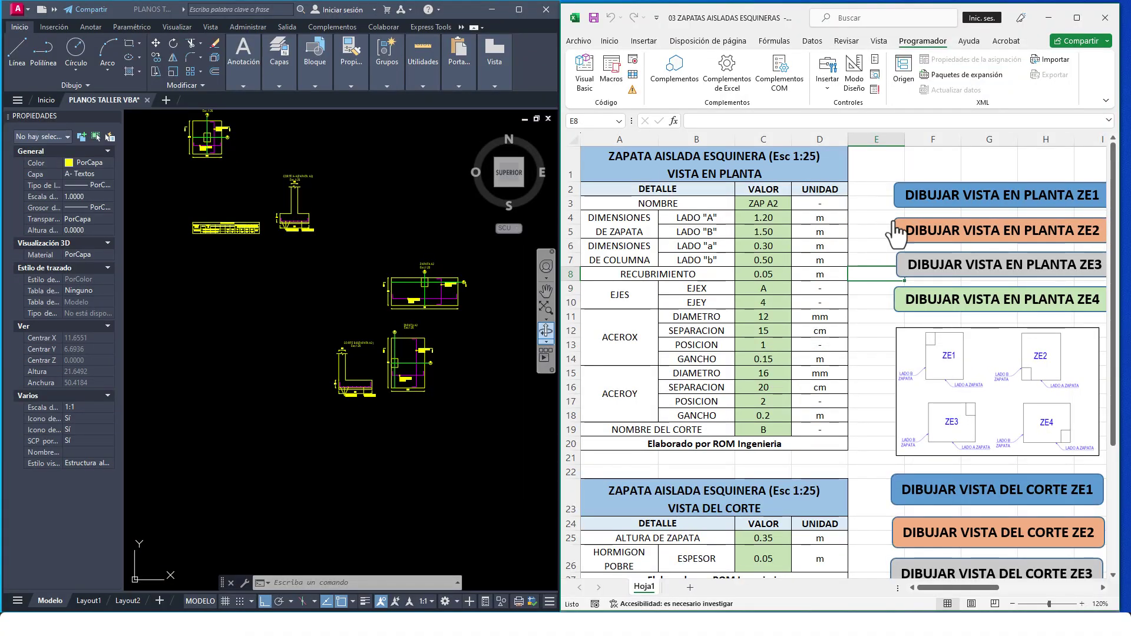
{"action": "left_click", "coordinate": [919, 302]}
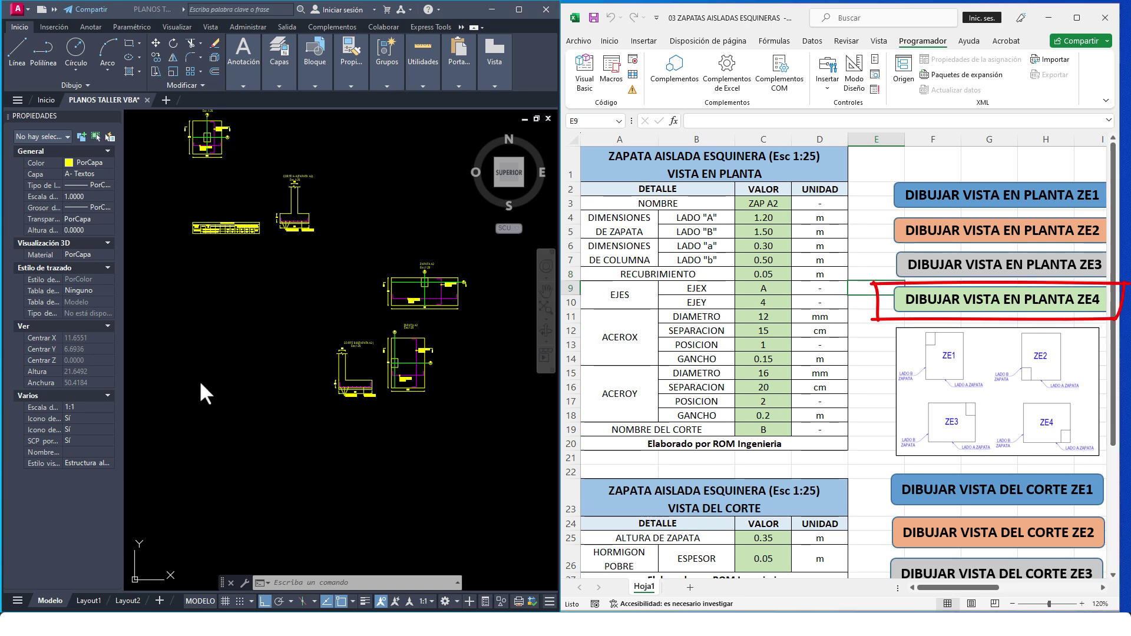
{"action": "scroll", "coordinate": [177, 383], "scroll_direction": "up", "scroll_amount": 5}
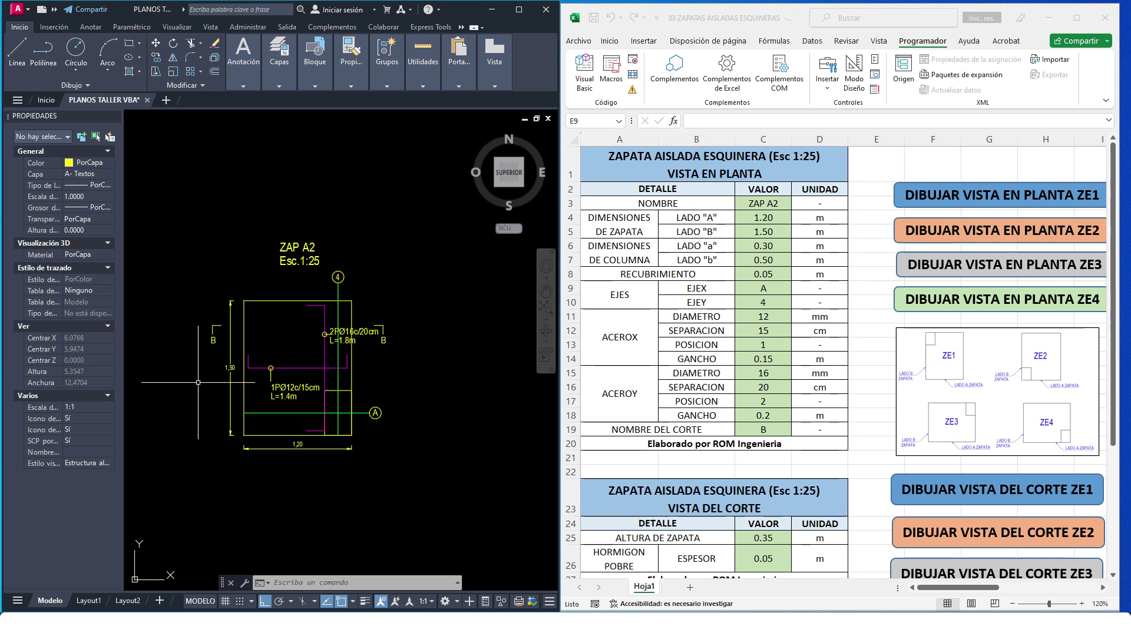
{"action": "middle_click_drag", "start_coordinate": [198, 382], "coordinate": [211, 381]}
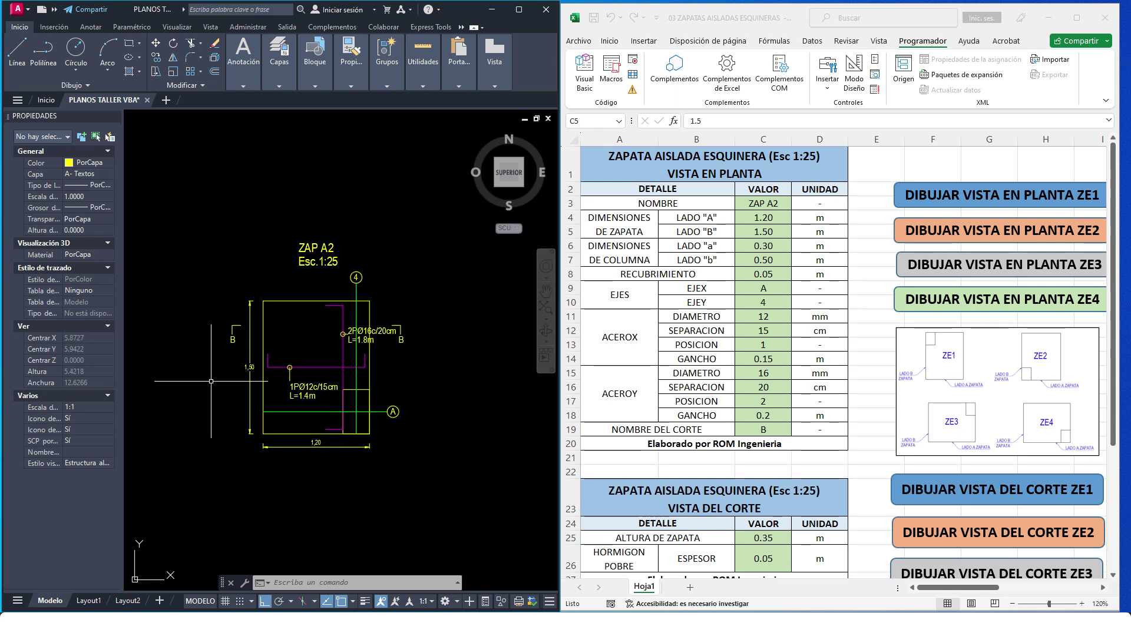
- Select the complete ZE4 plan view and move it straight down, clear of the insertion area
{"action": "scroll", "coordinate": [211, 382], "scroll_direction": "down", "scroll_amount": 2}
{"action": "left_click", "coordinate": [446, 504]}
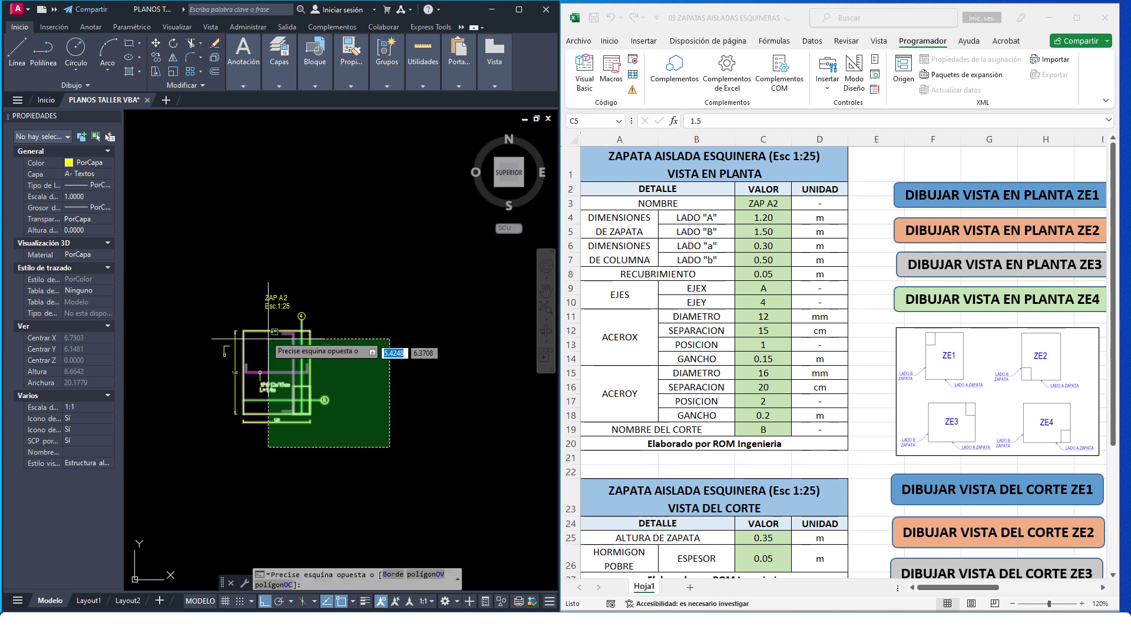
{"action": "left_click", "coordinate": [206, 271]}
{"action": "scroll", "coordinate": [206, 271], "scroll_direction": "down", "scroll_amount": 2}
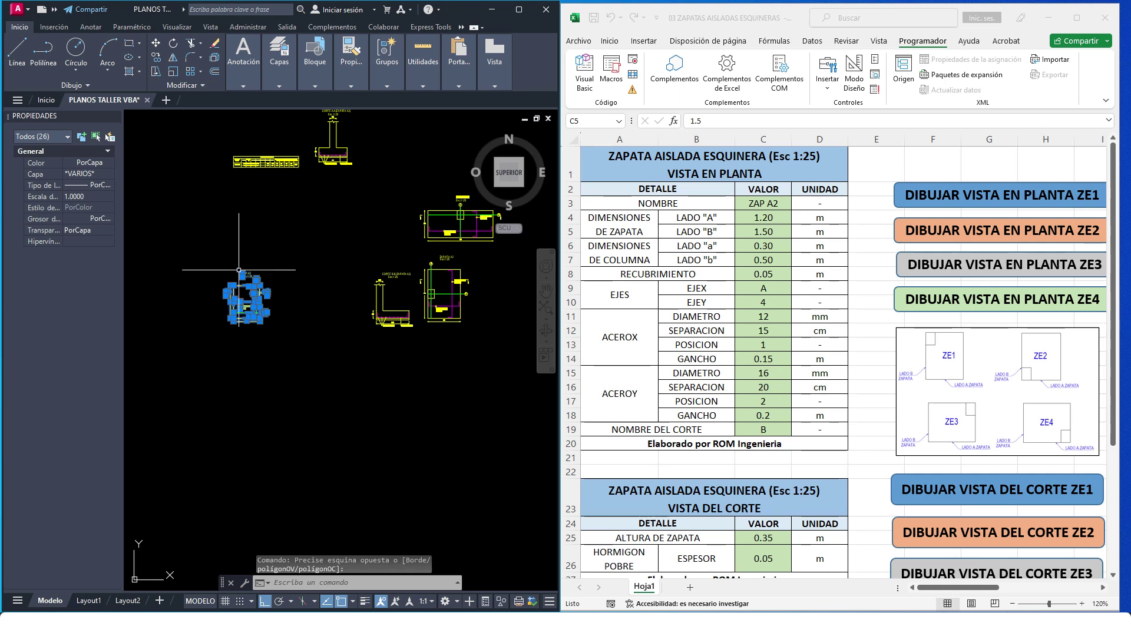
{"action": "key", "text": "m"}
{"action": "key", "text": "Return"}
{"action": "left_click", "coordinate": [239, 269]}
{"action": "left_click", "coordinate": [239, 375]}
- Draw the ZE4 section view CORTE B-B in AutoCAD from the workbook's VISTA DEL CORTE table
{"action": "left_click_drag", "start_coordinate": [1113, 371], "coordinate": [1108, 448]}
{"action": "left_click", "coordinate": [856, 515]}
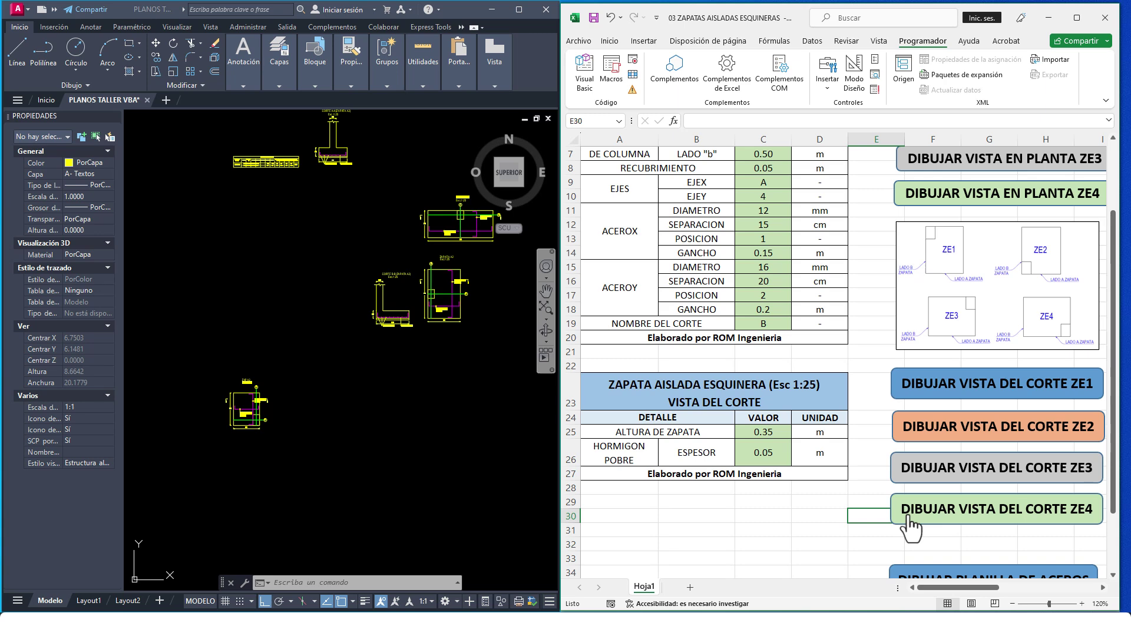
{"action": "left_click", "coordinate": [911, 521]}
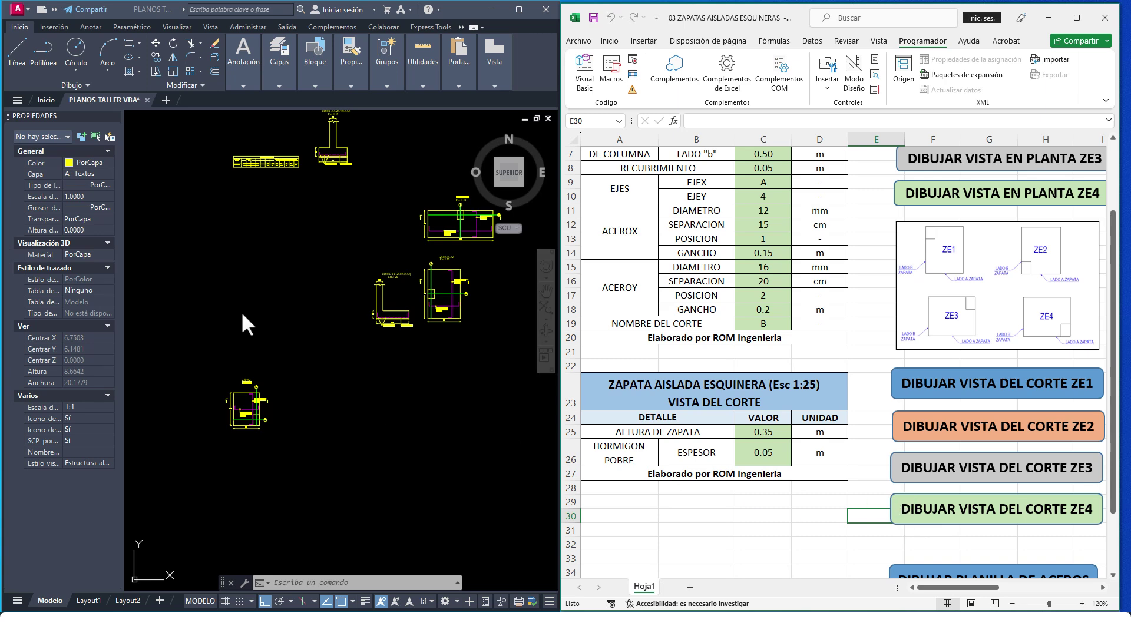
{"action": "scroll", "coordinate": [412, 306], "scroll_direction": "up", "scroll_amount": 5}
- Select the complete ZE4 section view and move it straight down, below the ZE4 plan view
{"action": "left_click", "coordinate": [408, 469]}
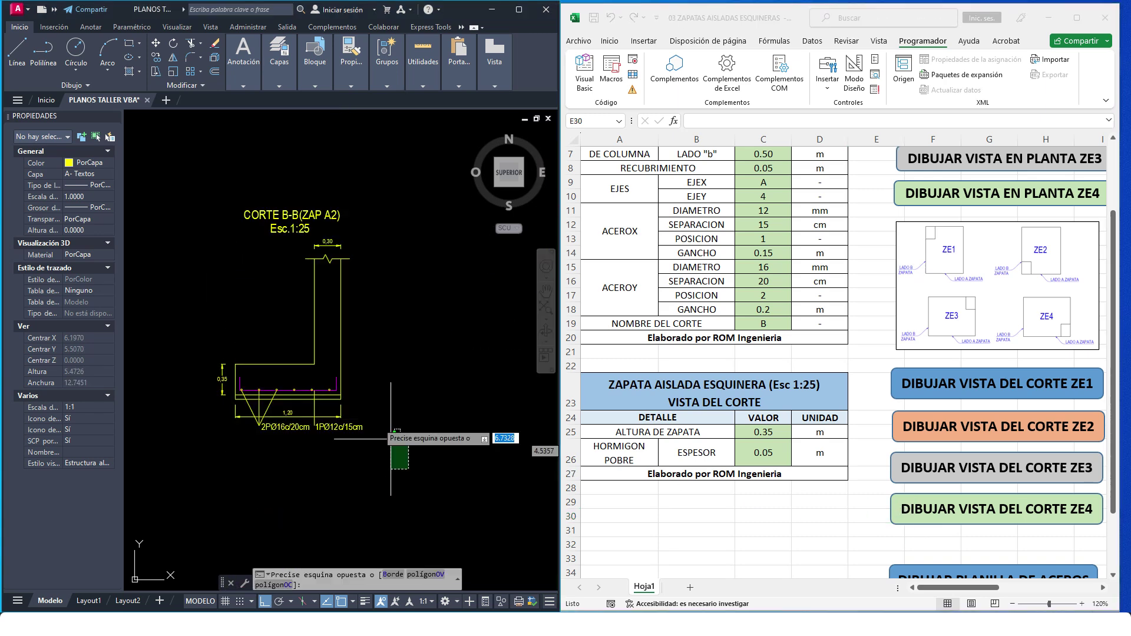
{"action": "left_click", "coordinate": [183, 183]}
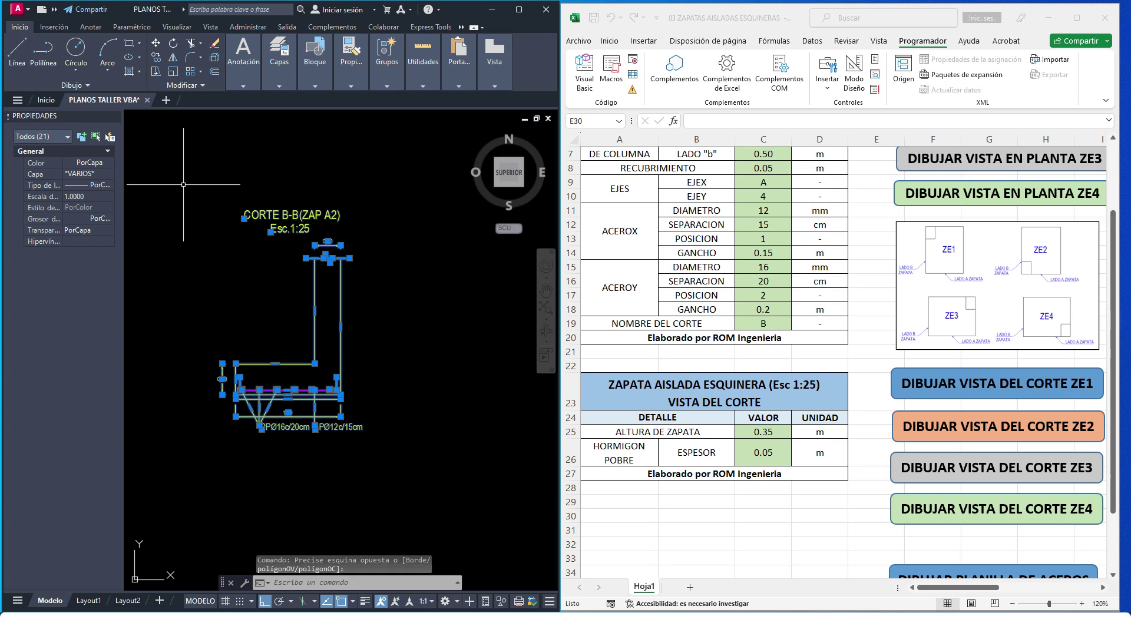
{"action": "type", "text": "D"}
{"action": "key", "text": "Return"}
{"action": "left_click", "coordinate": [369, 217]}
{"action": "scroll", "coordinate": [379, 208], "scroll_direction": "down", "scroll_amount": 4}
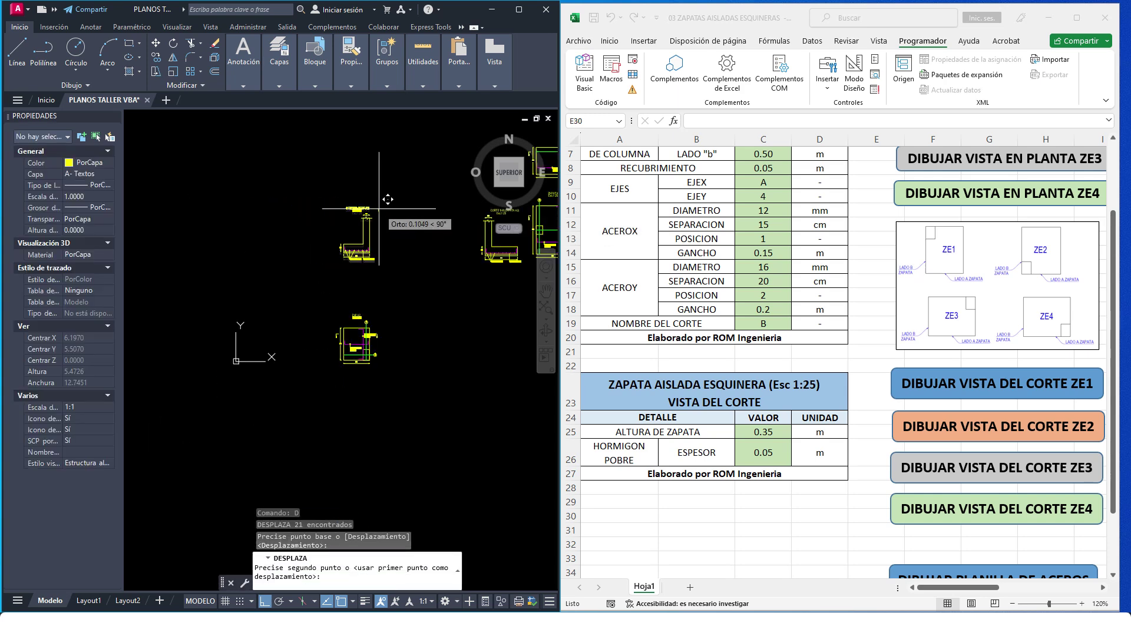
{"action": "left_click", "coordinate": [429, 382]}
{"action": "middle_click_drag", "start_coordinate": [419, 301], "coordinate": [380, 414]}
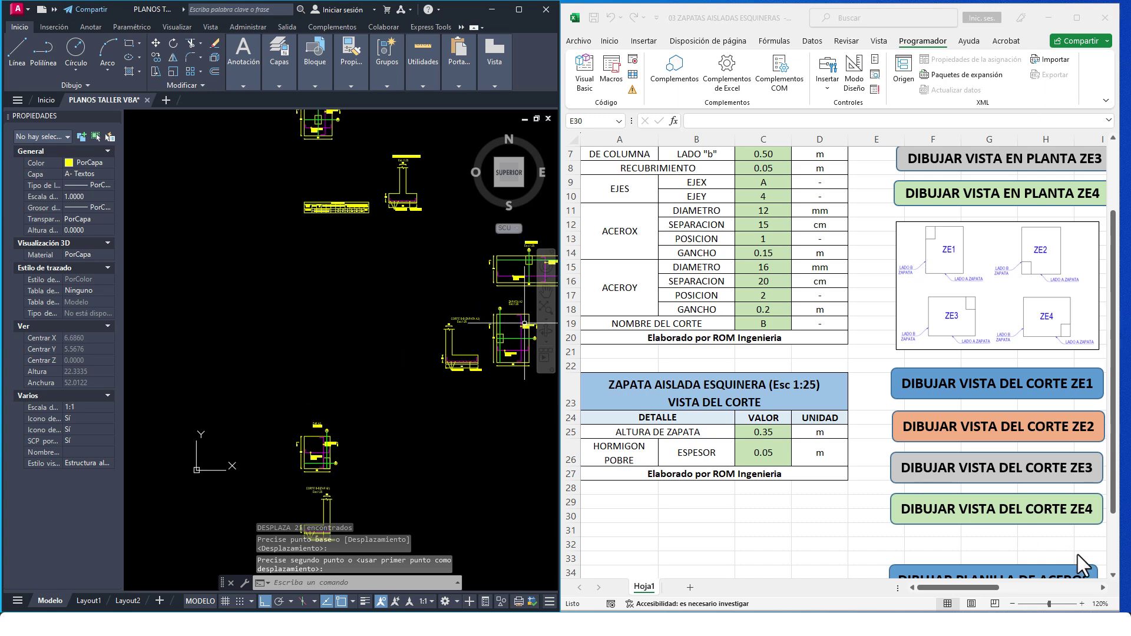
- Draw the corner footing's steel schedule PLANILLA DE ACEROS in AutoCAD from the workbook
{"action": "left_click", "coordinate": [995, 569]}
{"action": "left_click_drag", "start_coordinate": [1113, 453], "coordinate": [1111, 484]}
{"action": "left_click", "coordinate": [989, 501]}
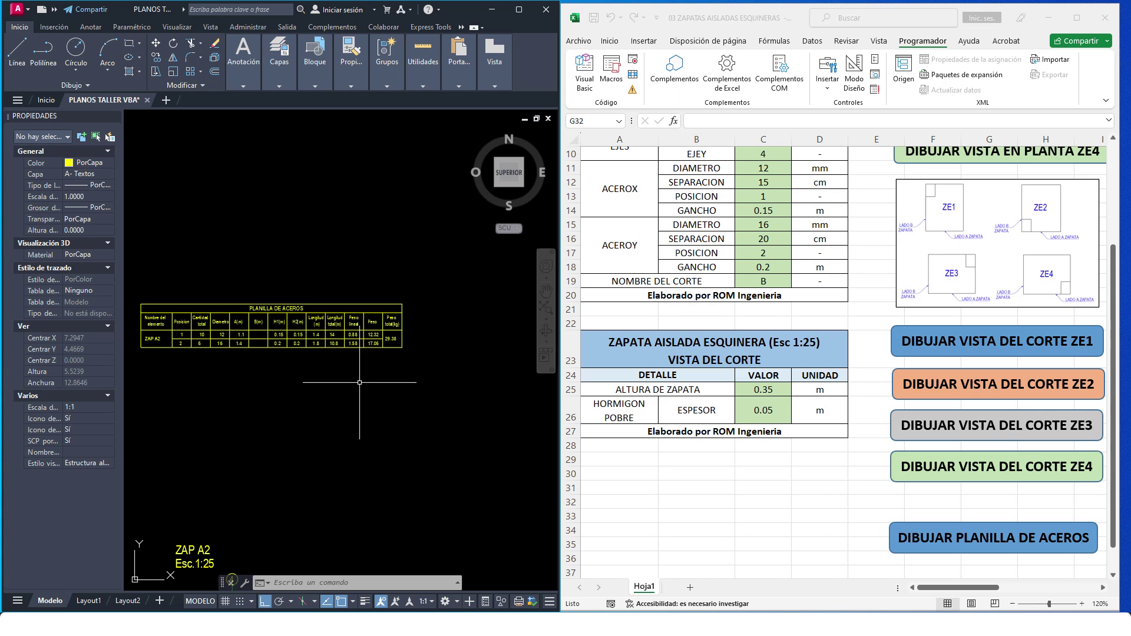
- Select the whole corner footing steel schedule and move it straight down, below the ZE4 section view
{"action": "left_click", "coordinate": [410, 378]}
{"action": "left_click", "coordinate": [135, 243]}
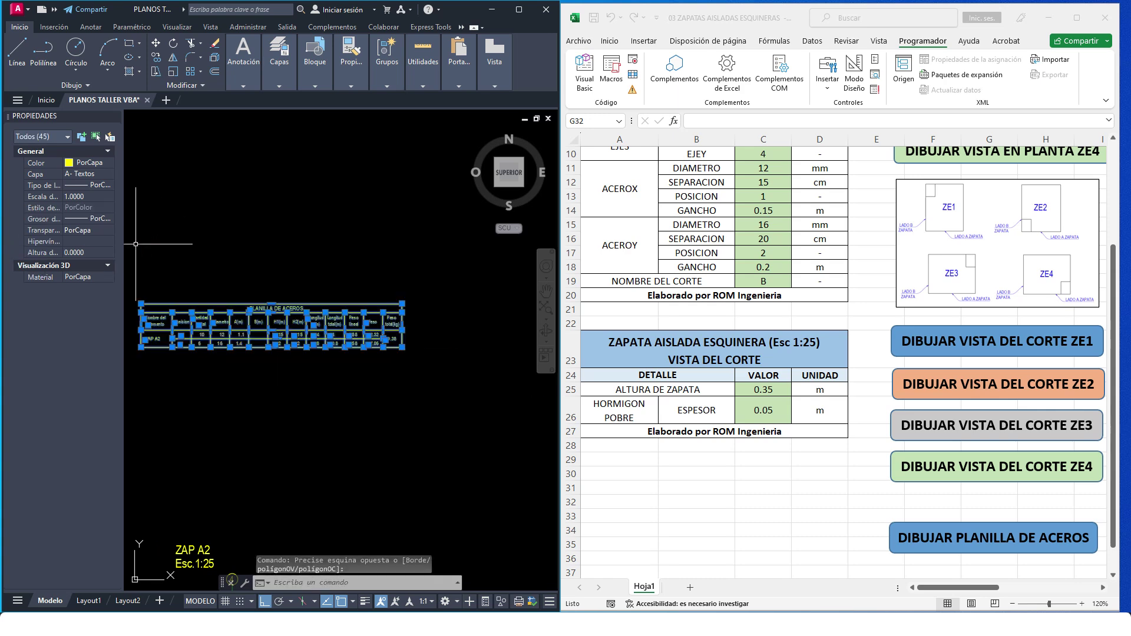
{"action": "right_click", "coordinate": [136, 245]}
{"action": "left_click", "coordinate": [171, 306]}
{"action": "scroll", "coordinate": [350, 231], "scroll_direction": "down", "scroll_amount": 5}
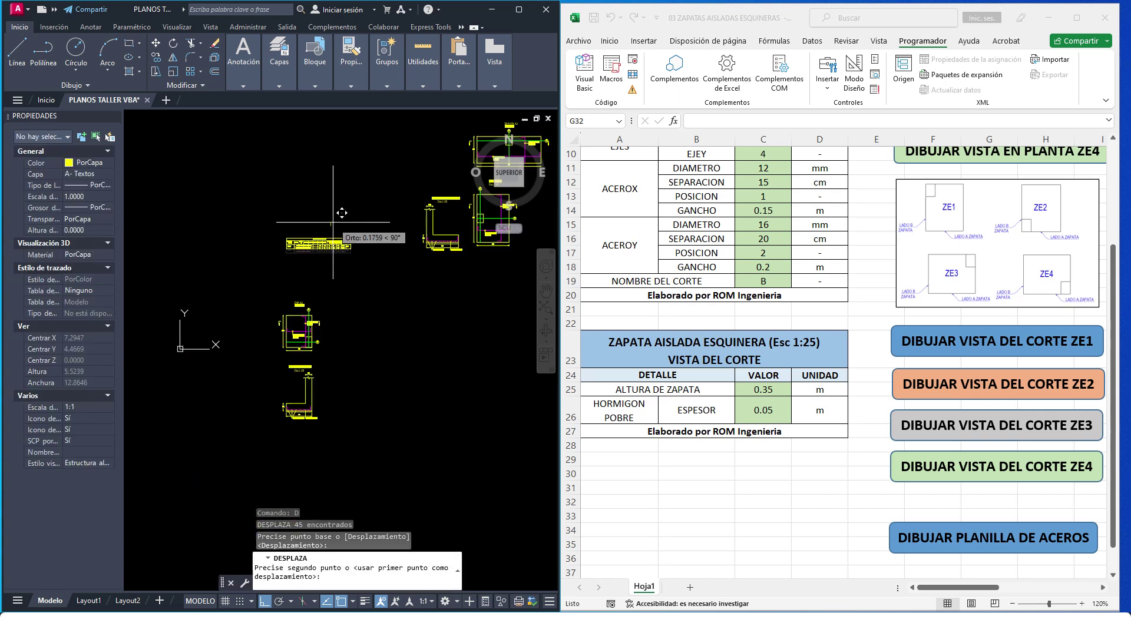
{"action": "left_click", "coordinate": [794, 500]}
{"action": "left_click", "coordinate": [793, 499]}
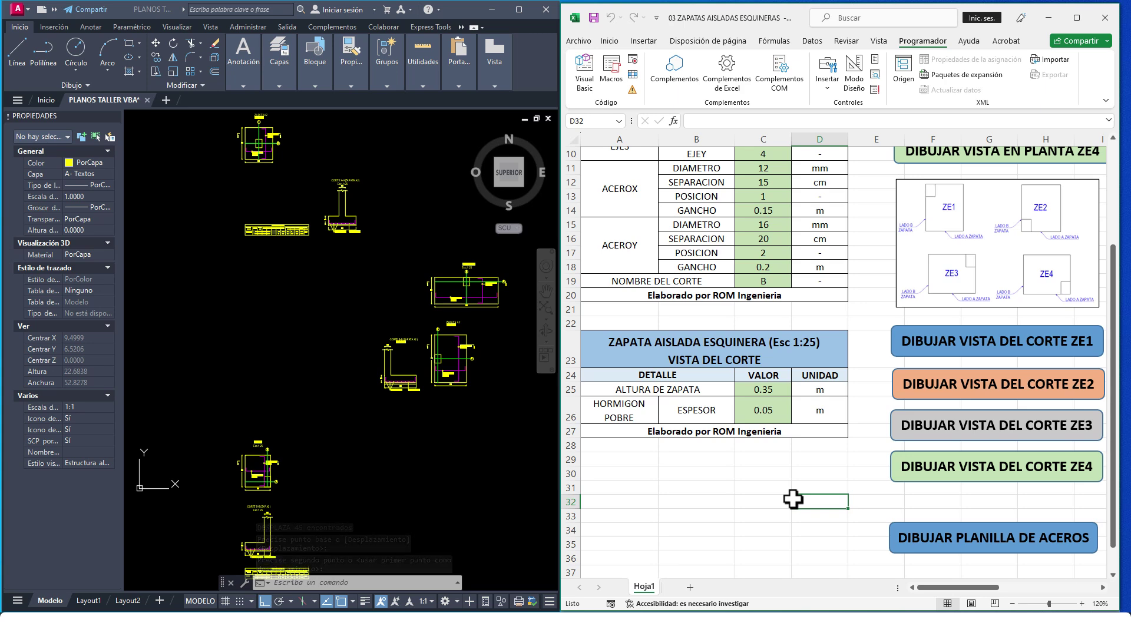
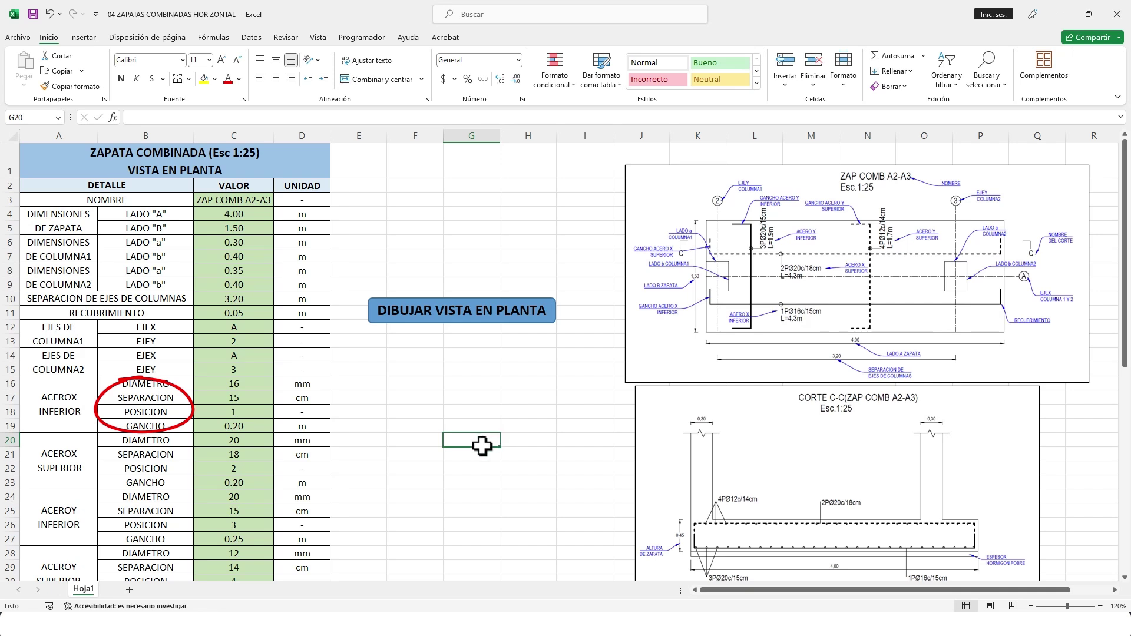
- View the selectable bar diameters for ACEROX INFERIOR in the combined footing table without changing the value
{"action": "left_click", "coordinate": [405, 432]}
{"action": "left_click", "coordinate": [258, 386]}
{"action": "left_click", "coordinate": [279, 385]}
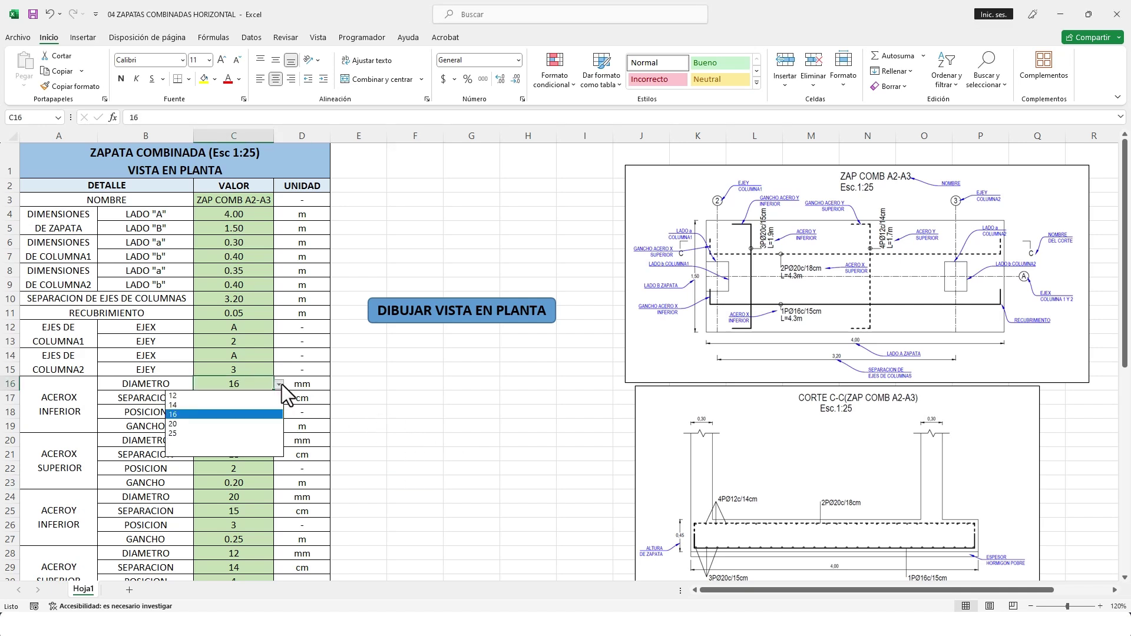
{"action": "left_click", "coordinate": [281, 384]}
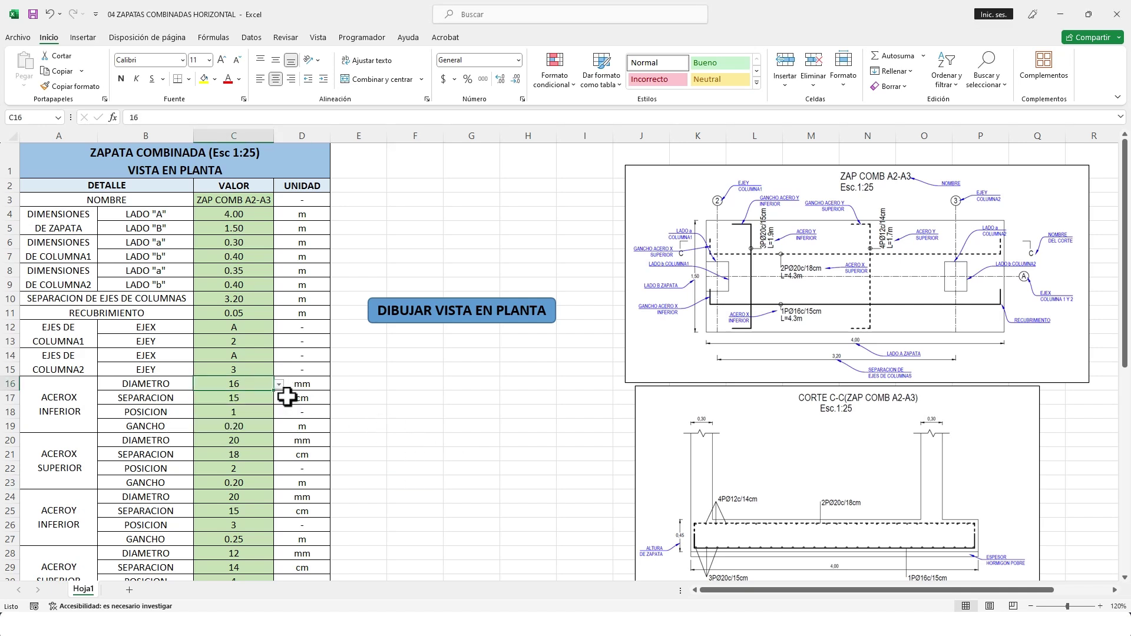
{"action": "left_click", "coordinate": [264, 439]}
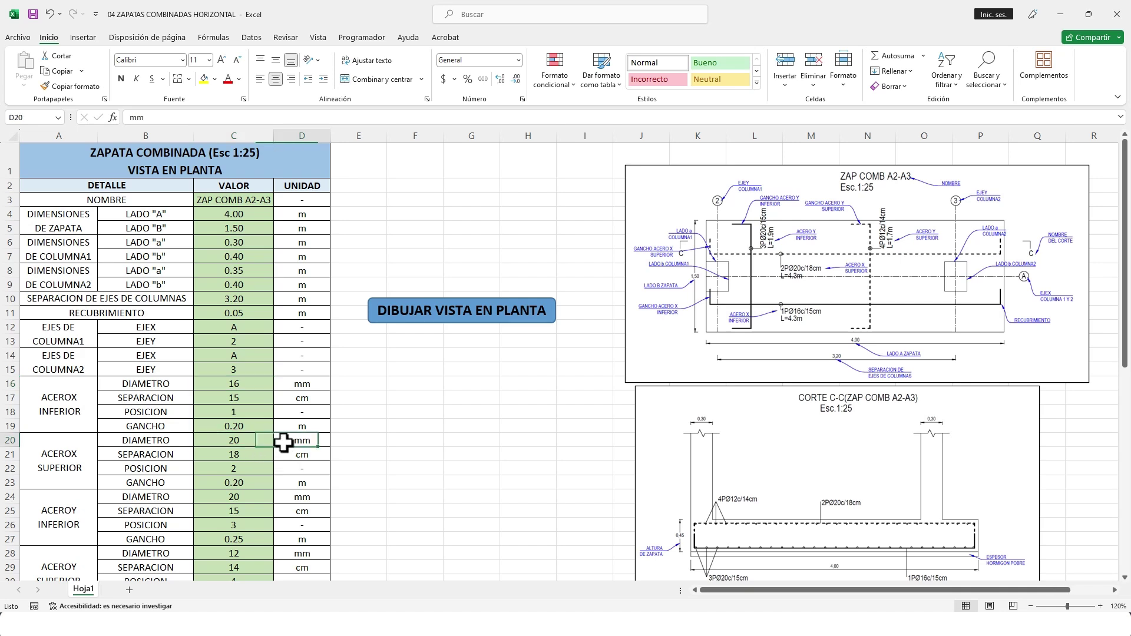
- View the selectable bar diameters for ACEROX SUPERIOR without changing the value
{"action": "left_click", "coordinate": [279, 441]}
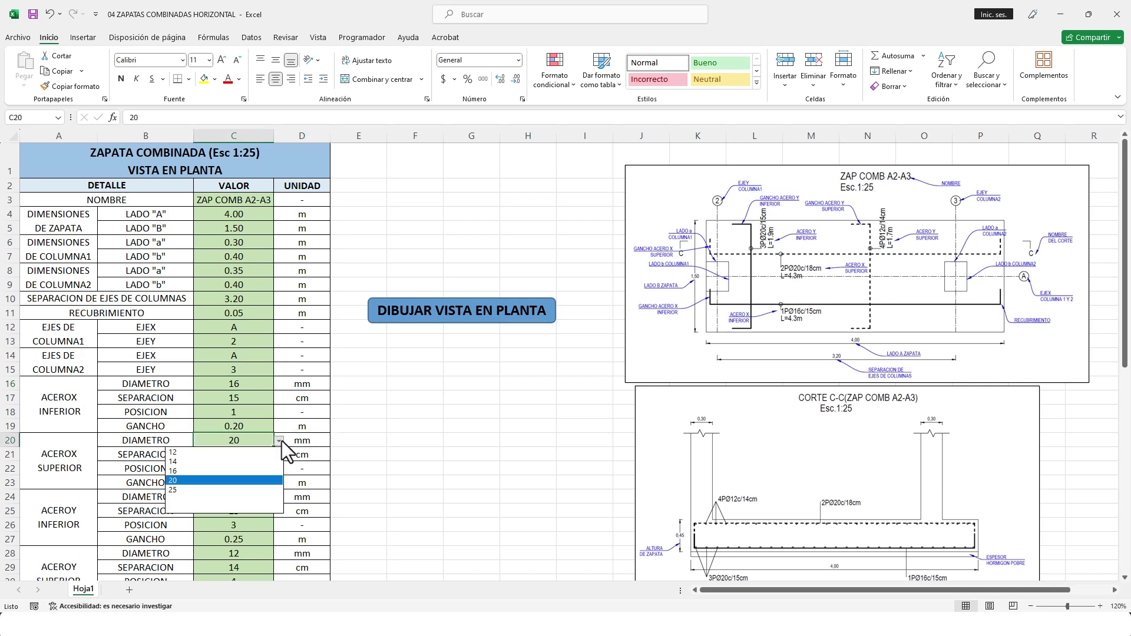
{"action": "left_click", "coordinate": [282, 441]}
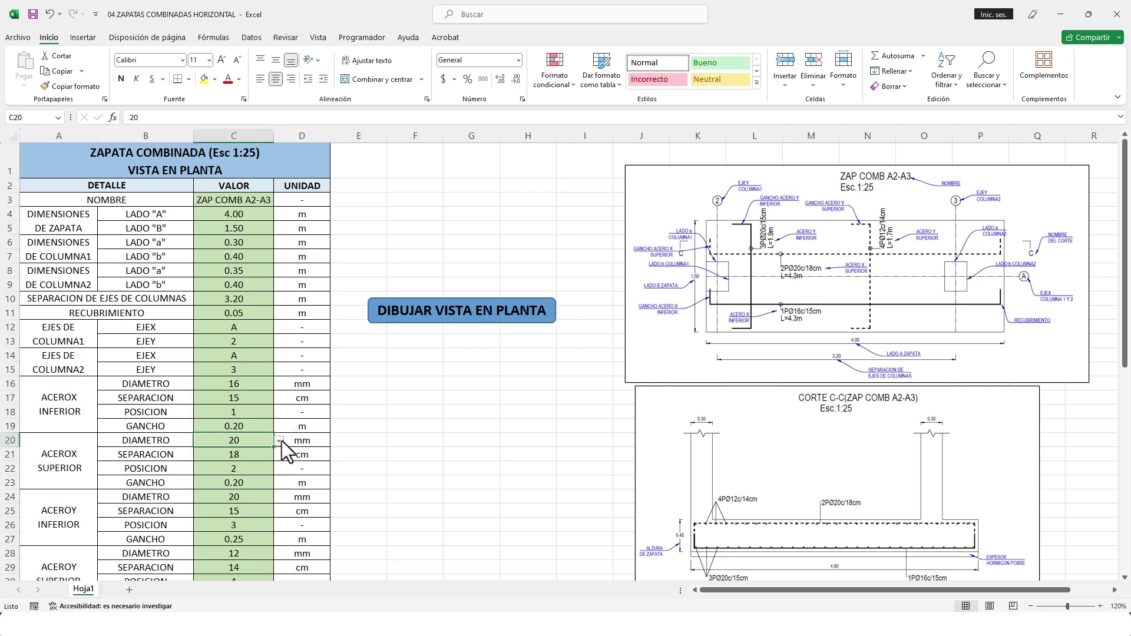
{"action": "left_click", "coordinate": [457, 388]}
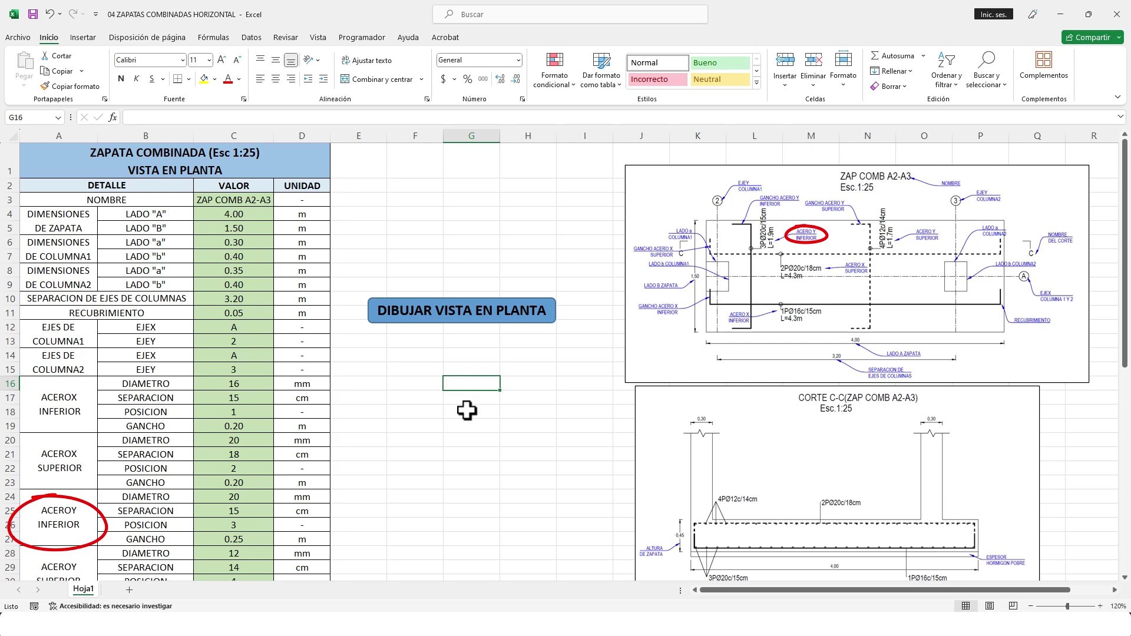
- Examine the ACEROY INFERIOR and ACEROY SUPERIOR data, section name, footing height and HORMIGON POBRE thickness against the reference drawings
{"action": "left_click_drag", "start_coordinate": [1125, 218], "coordinate": [1126, 242]}
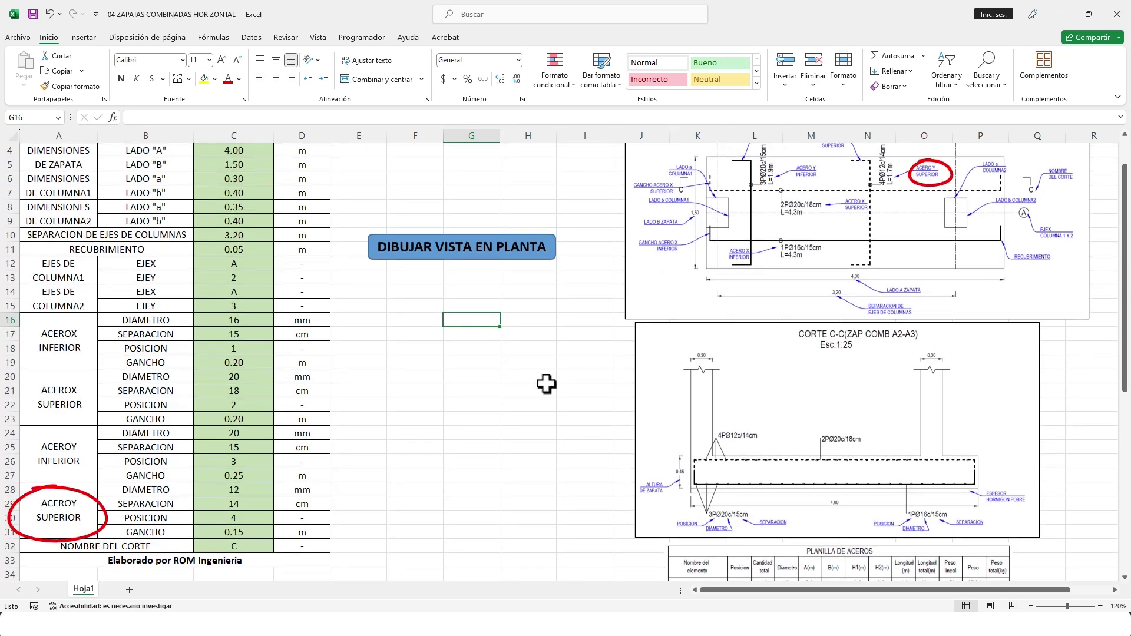
{"action": "key", "text": "Down"}
{"action": "key", "text": "Down"}
{"action": "key", "text": "Down"}
{"action": "key", "text": "Down"}
{"action": "key", "text": "Down"}
{"action": "key", "text": "Down"}
{"action": "key", "text": "Down"}
{"action": "key", "text": "Down"}
{"action": "key", "text": "Down"}
{"action": "key", "text": "Down"}
{"action": "key", "text": "Down"}
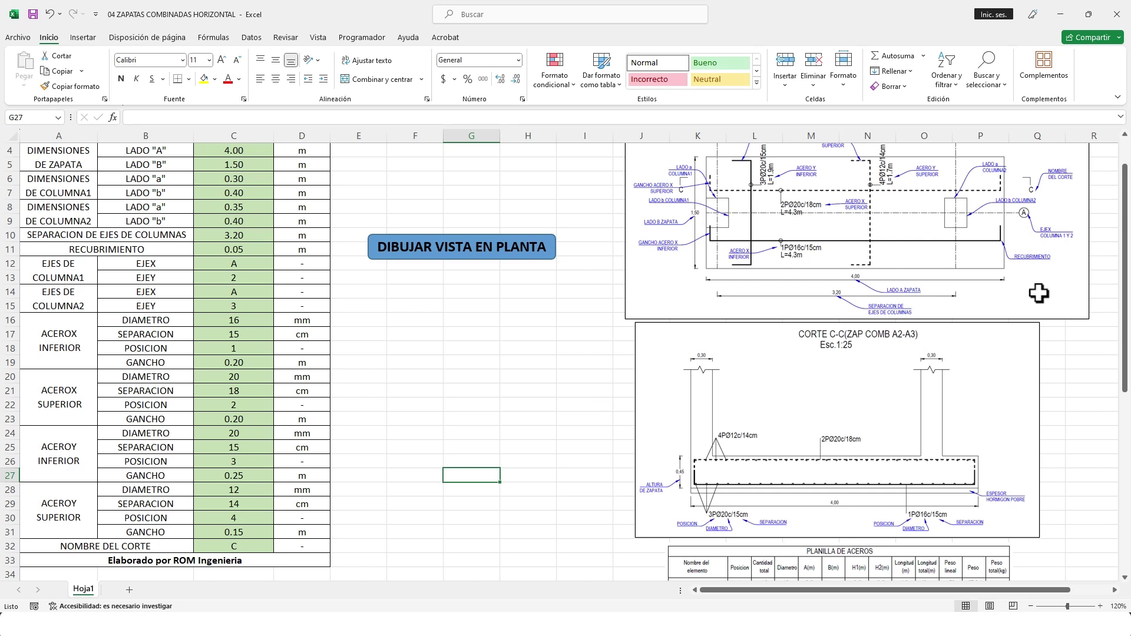
{"action": "left_click_drag", "start_coordinate": [1126, 245], "coordinate": [1124, 329]}
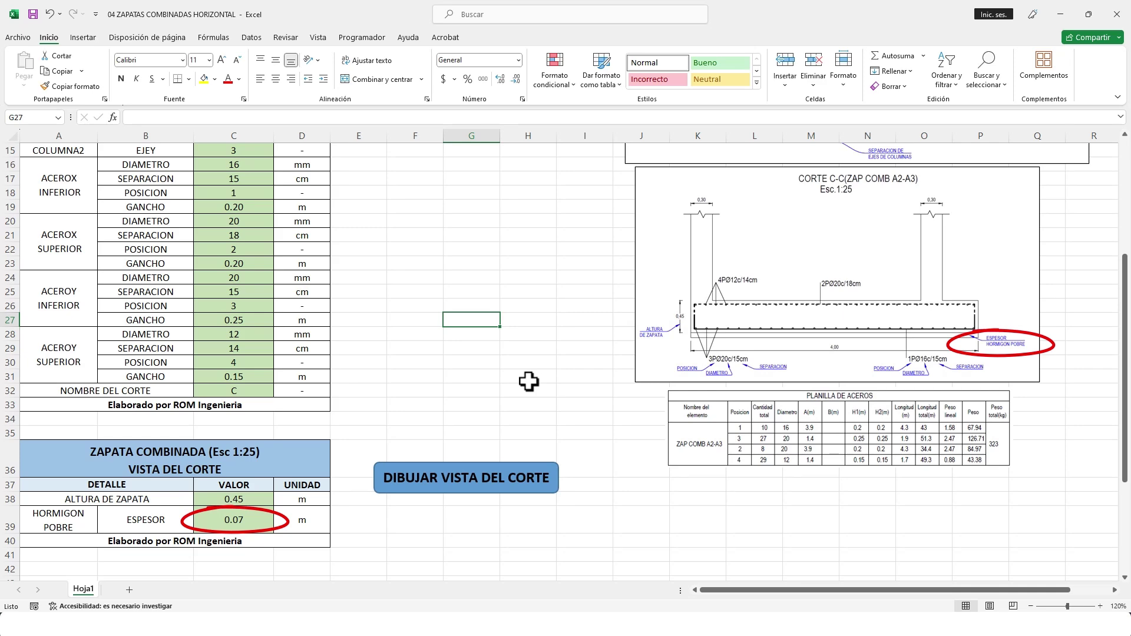
{"action": "left_click_drag", "start_coordinate": [1127, 342], "coordinate": [1127, 228]}
{"action": "left_click", "coordinate": [503, 398]}
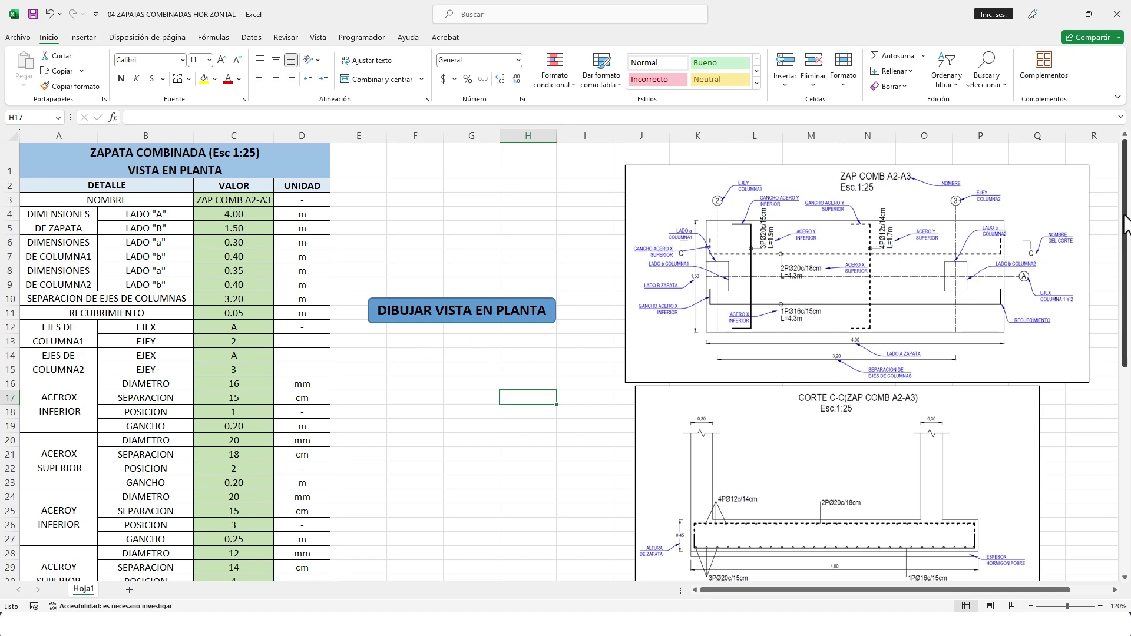
- Draw the combined footing's plan view ZAP COMB A2-A3 in AutoCAD from the workbook
{"action": "left_click_drag", "start_coordinate": [1126, 224], "coordinate": [1111, 397]}
{"action": "left_click", "coordinate": [705, 470]}
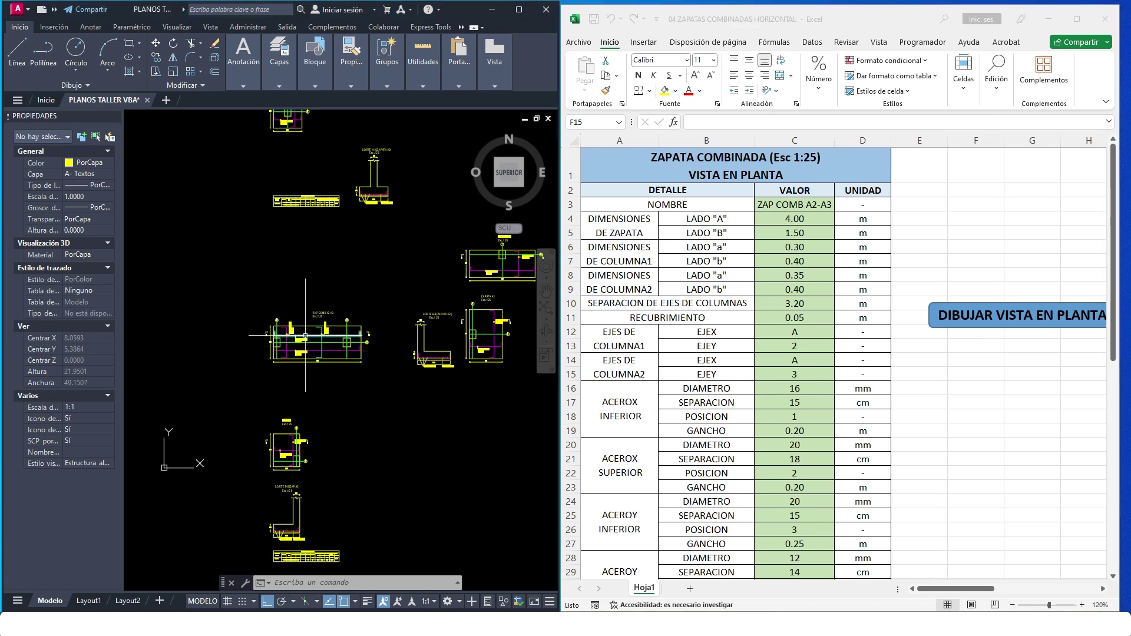
{"action": "scroll", "coordinate": [242, 321], "scroll_direction": "up", "scroll_amount": 2}
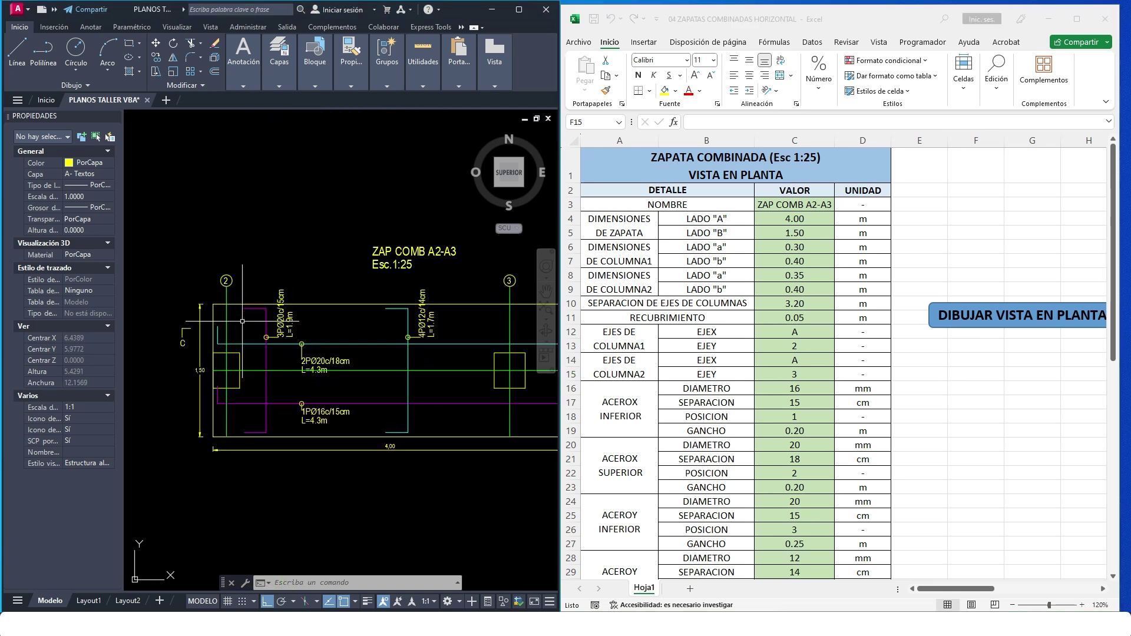
{"action": "scroll", "coordinate": [242, 321], "scroll_direction": "down", "scroll_amount": 2}
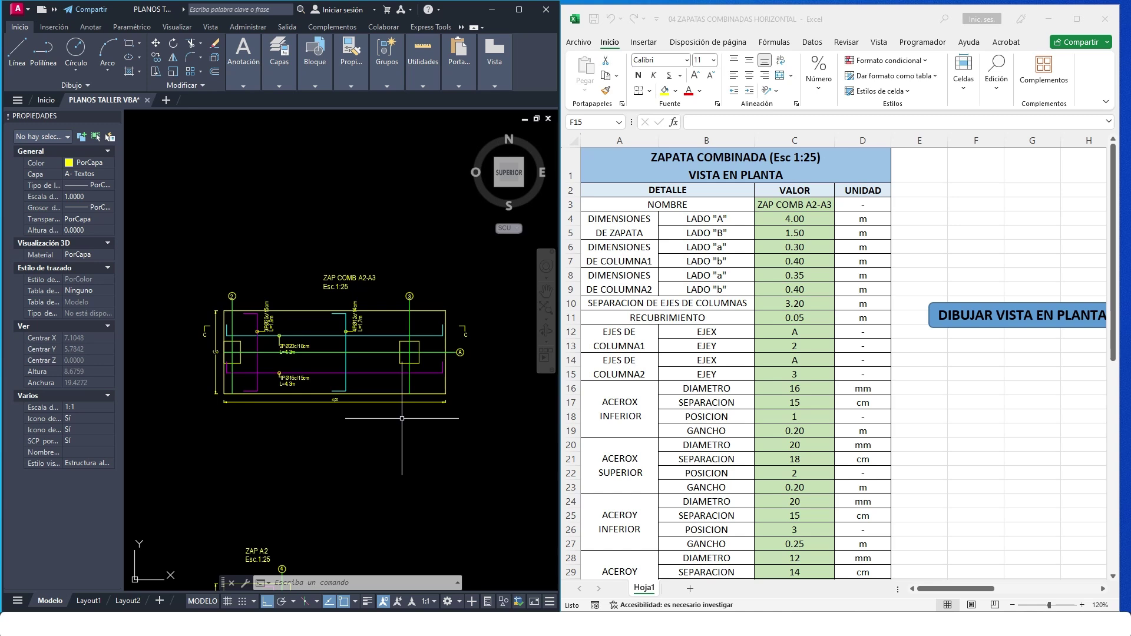
{"action": "scroll", "coordinate": [323, 349], "scroll_direction": "up", "scroll_amount": 2}
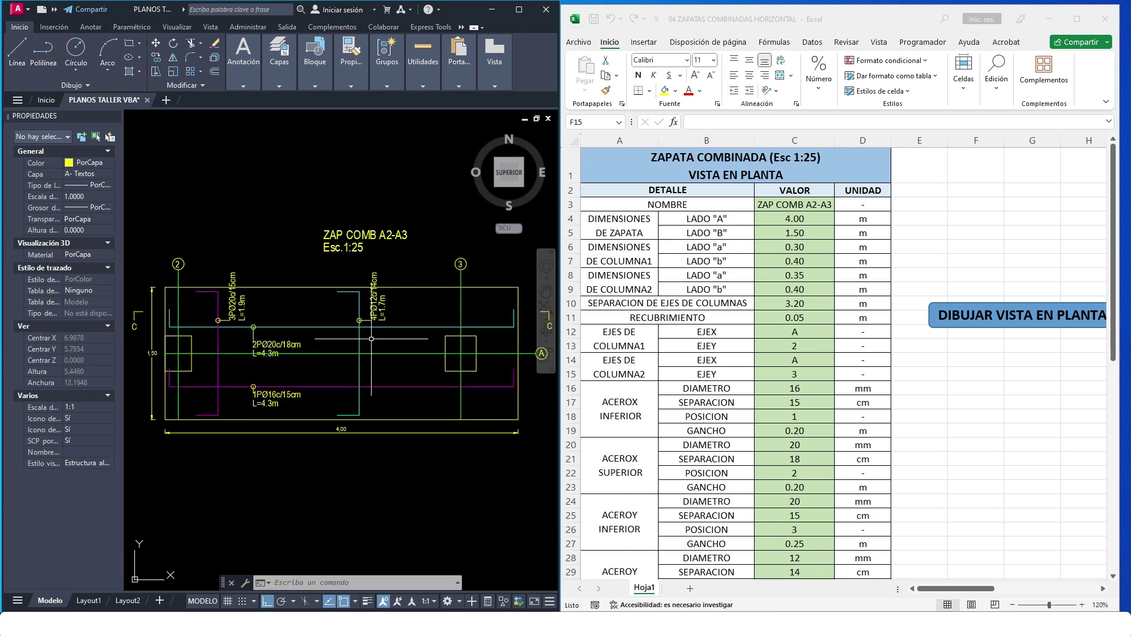
- Check the layer of the two upper reinforcement bars in the ZAP COMB A2-A3 plan view, leaving nothing selected
{"action": "left_click", "coordinate": [408, 328]}
{"action": "left_click", "coordinate": [407, 317]}
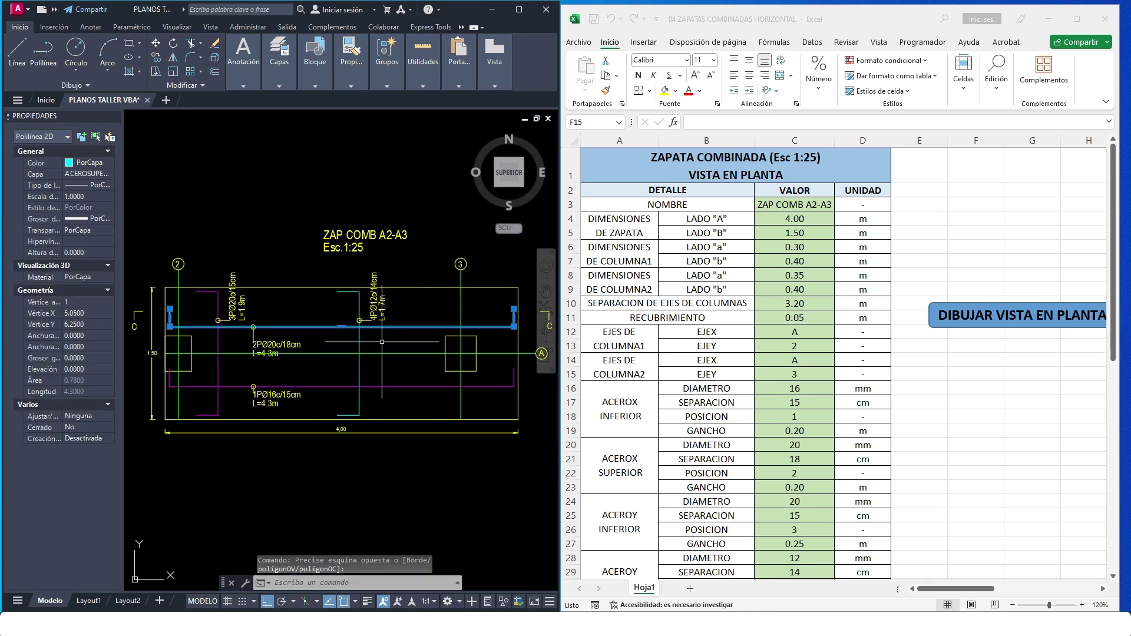
{"action": "left_click", "coordinate": [369, 348]}
{"action": "left_click", "coordinate": [353, 347]}
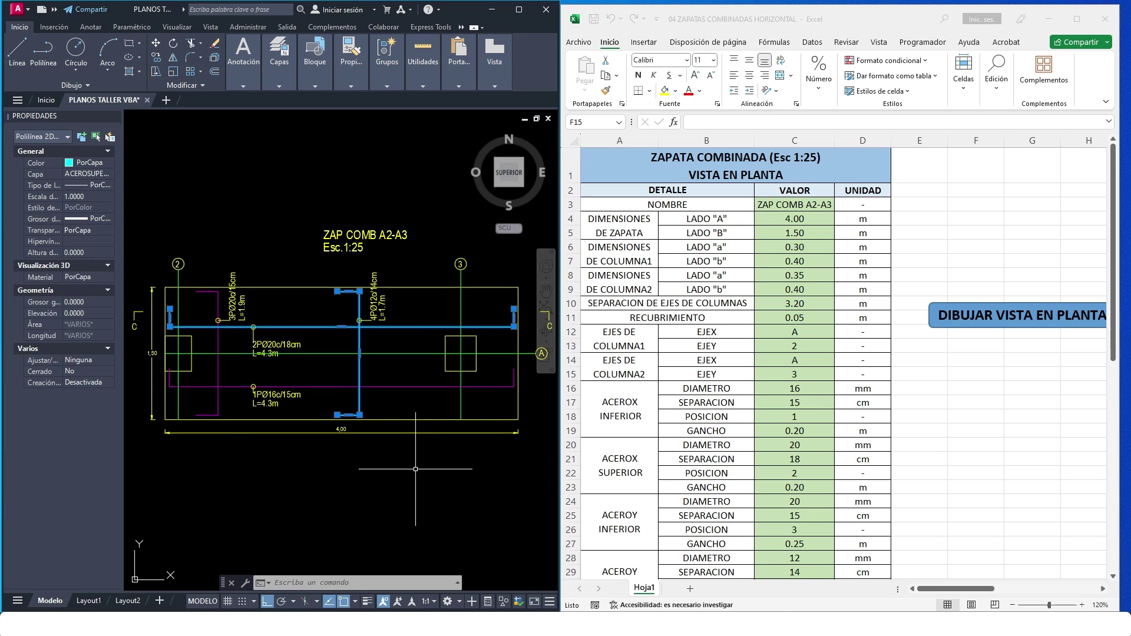
{"action": "left_click", "coordinate": [424, 404]}
{"action": "key", "text": "Escape"}
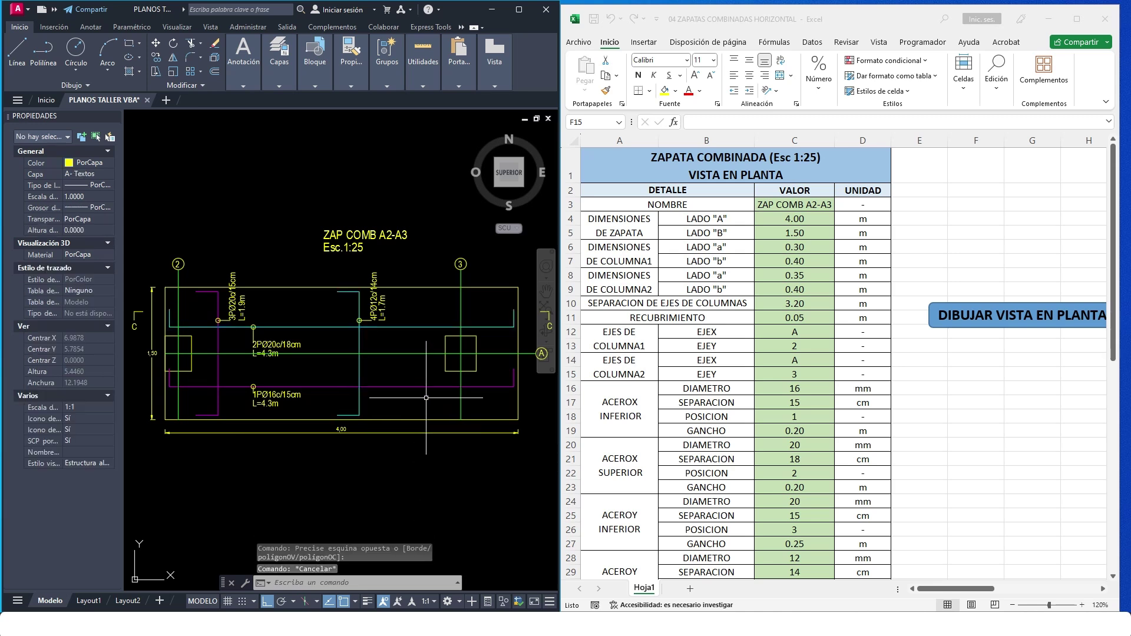
- Check the layer of the lower X reinforcement bar in the ZAP COMB A2-A3 plan view, leaving nothing selected
{"action": "left_click", "coordinate": [431, 389]}
{"action": "left_click", "coordinate": [414, 381]}
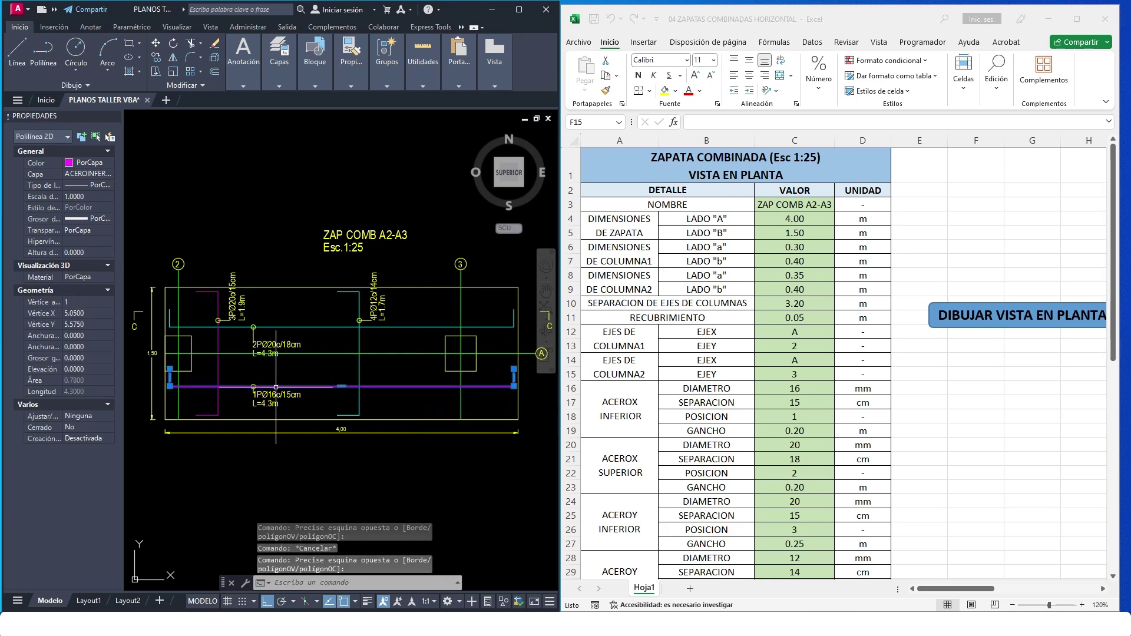
{"action": "left_click", "coordinate": [238, 382]}
{"action": "left_click", "coordinate": [238, 382]}
{"action": "key", "text": "Escape"}
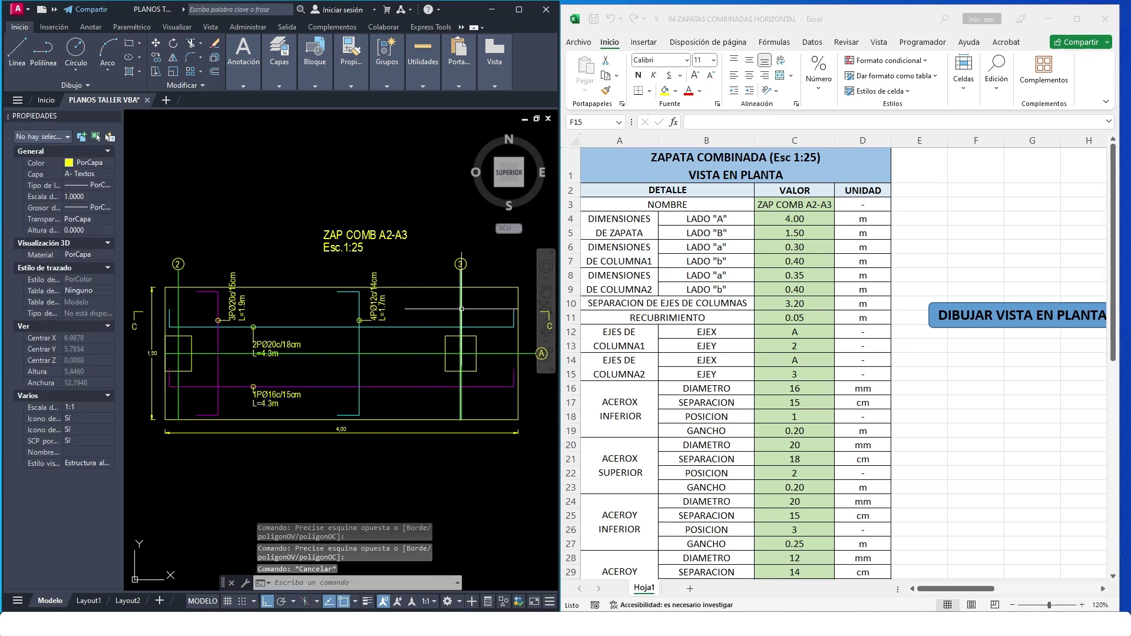
- Check the layer of axis lines 3 and A in the combined footing plan, leaving nothing selected
{"action": "left_click", "coordinate": [450, 303]}
{"action": "left_click", "coordinate": [447, 368]}
{"action": "left_click", "coordinate": [472, 352]}
{"action": "left_click", "coordinate": [415, 350]}
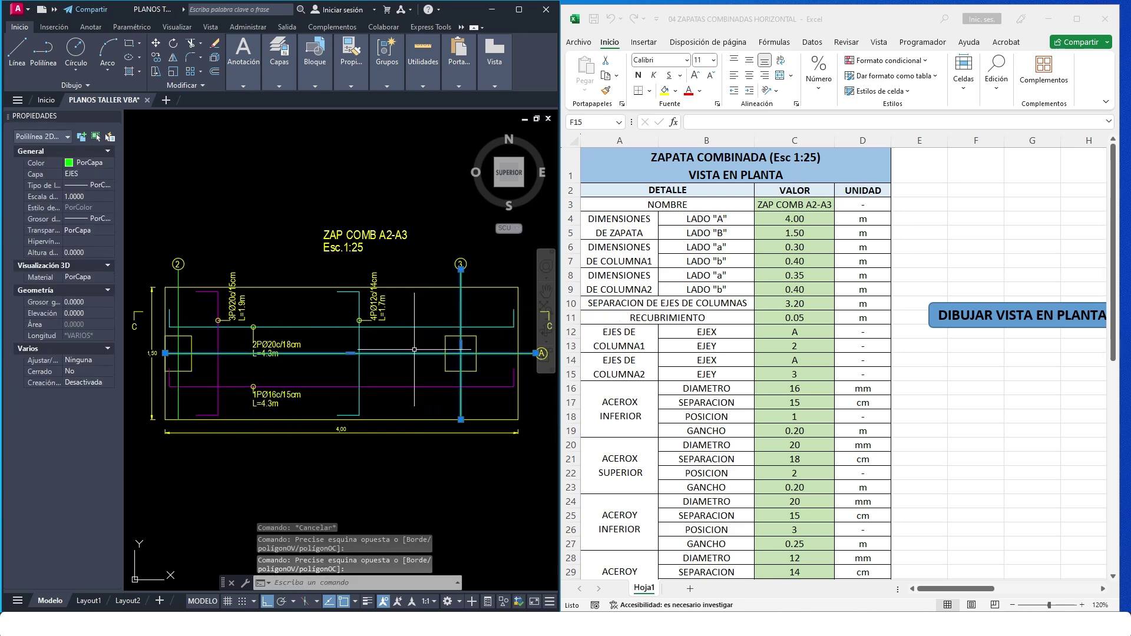
{"action": "key", "text": "Escape"}
- Select the whole ZAP COMB A2-A3 plan view and move it straight up, above the other footing drawings
{"action": "scroll", "coordinate": [307, 295], "scroll_direction": "down", "scroll_amount": 3}
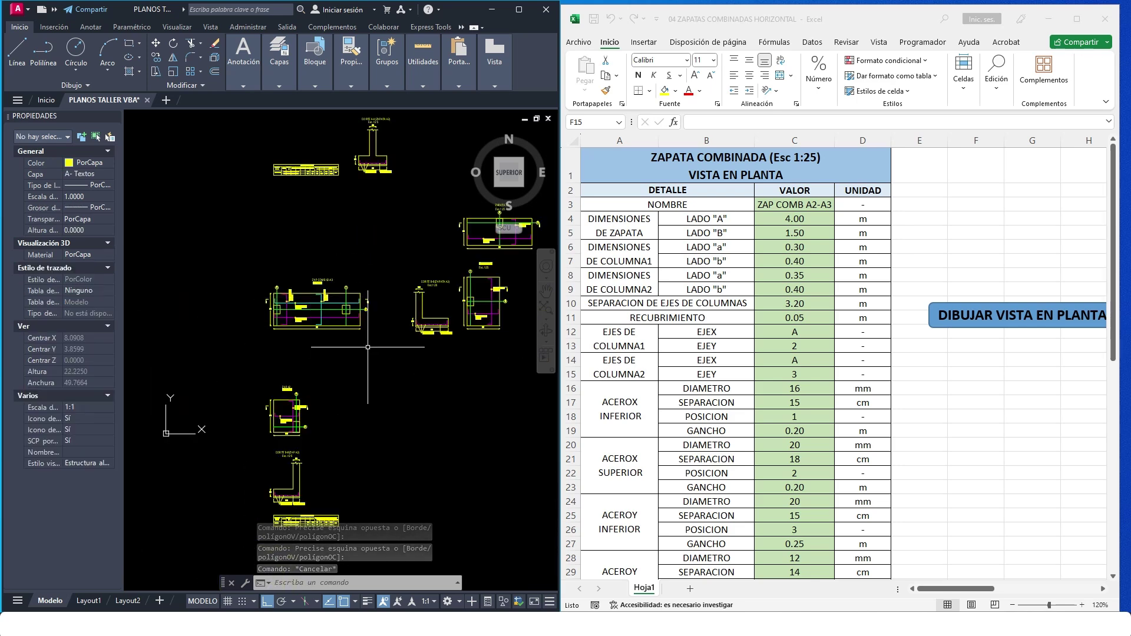
{"action": "left_click", "coordinate": [379, 350]}
{"action": "left_click", "coordinate": [256, 248]}
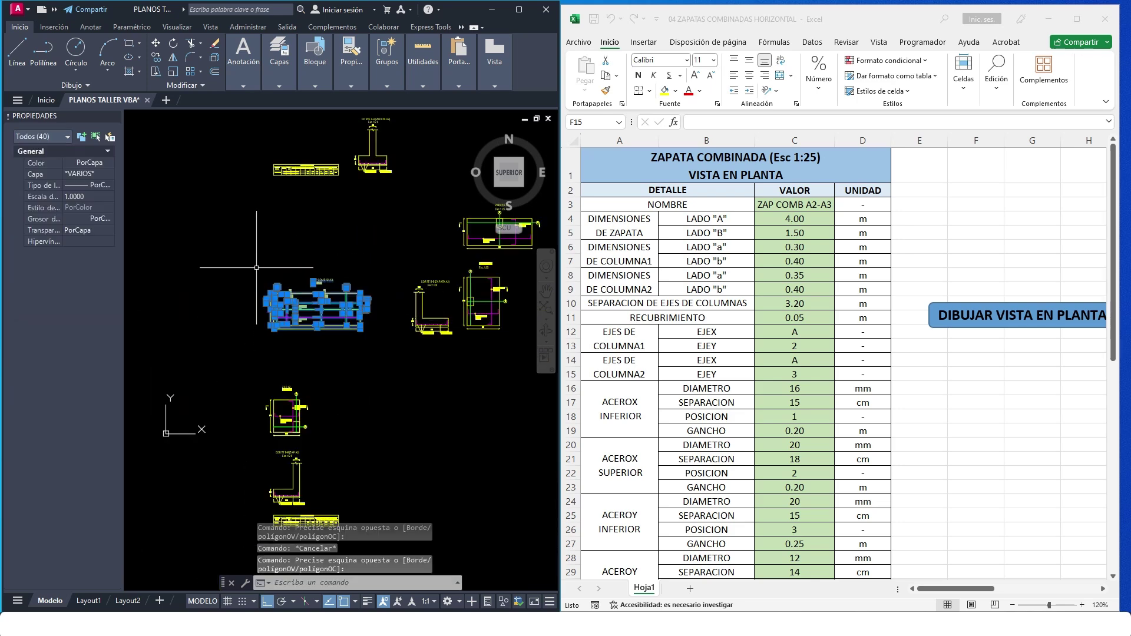
{"action": "type", "text": "d"}
{"action": "key", "text": "Return"}
{"action": "scroll", "coordinate": [260, 277], "scroll_direction": "down", "scroll_amount": 3}
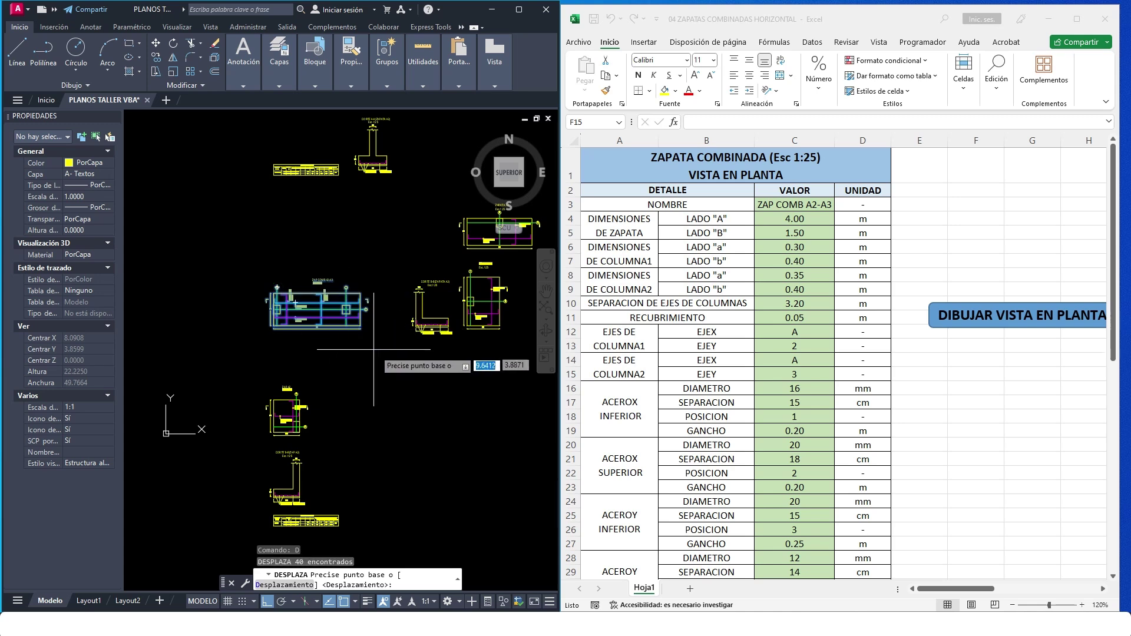
{"action": "left_click", "coordinate": [382, 348]}
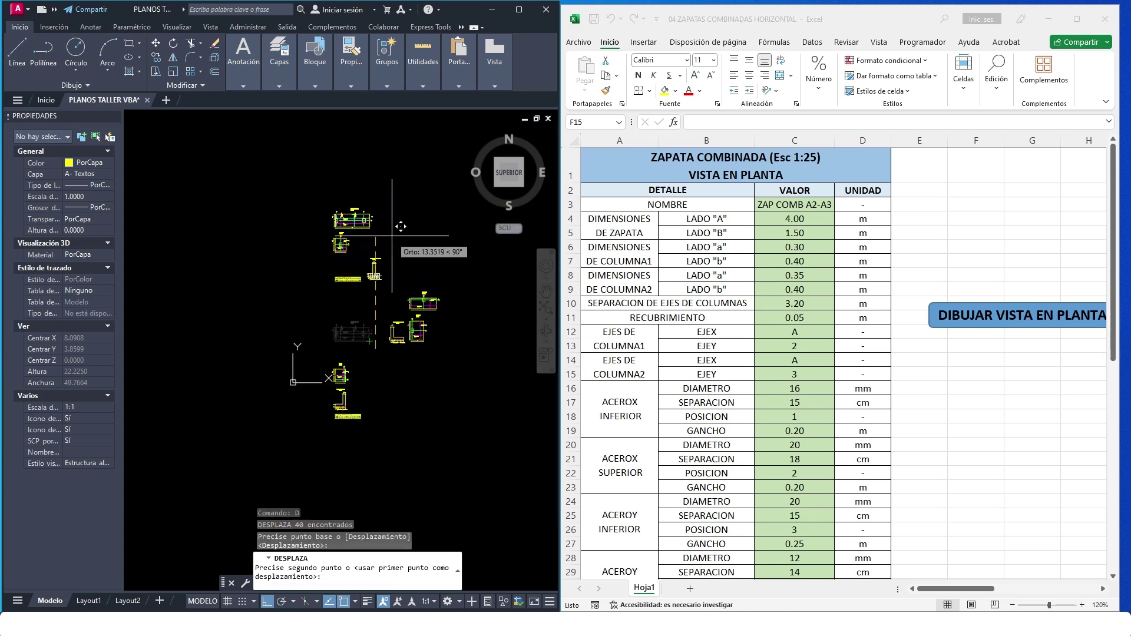
{"action": "left_click", "coordinate": [406, 221]}
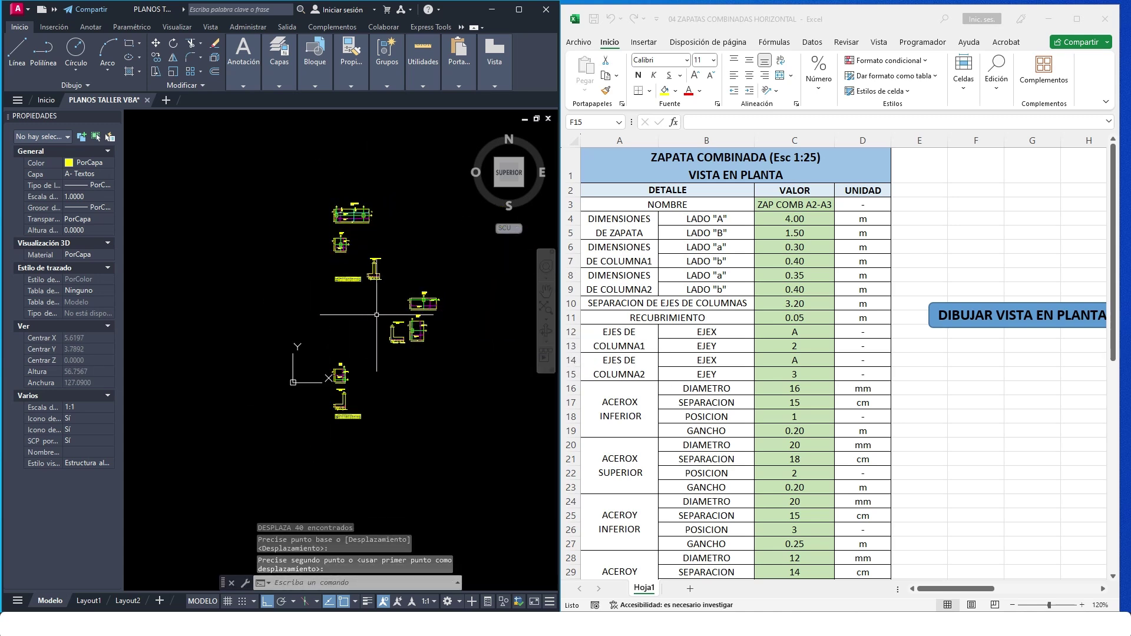
- Draw the combined footing's section view CORTE C-C in AutoCAD from the workbook
{"action": "scroll", "coordinate": [429, 314], "scroll_direction": "up", "scroll_amount": 2}
{"action": "left_click", "coordinate": [940, 336]}
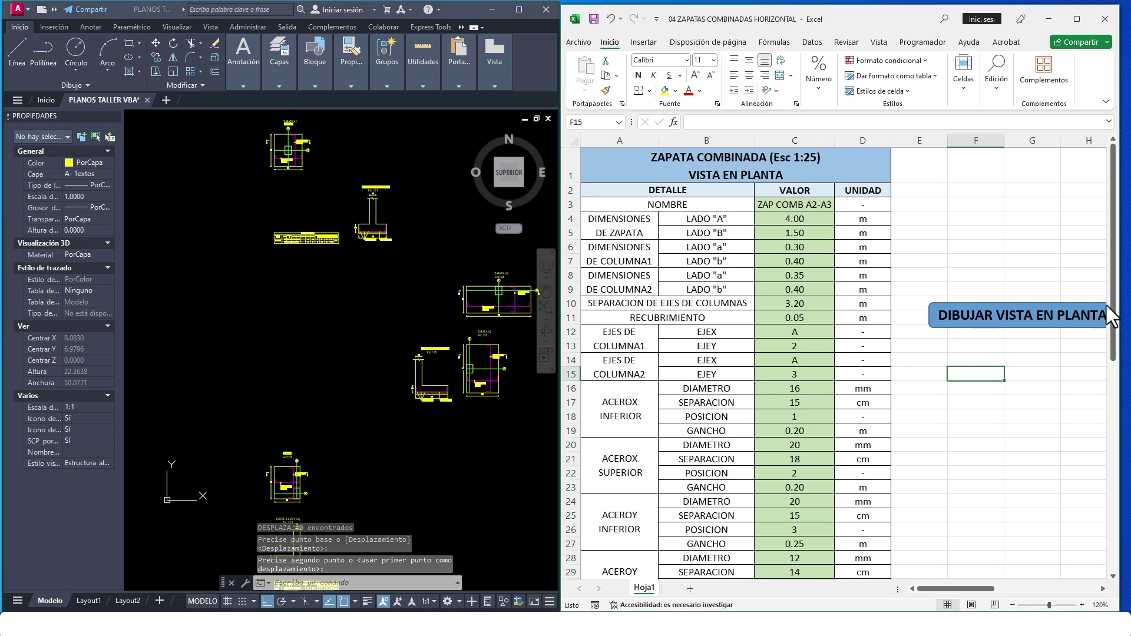
{"action": "left_click_drag", "start_coordinate": [1114, 298], "coordinate": [1114, 463]}
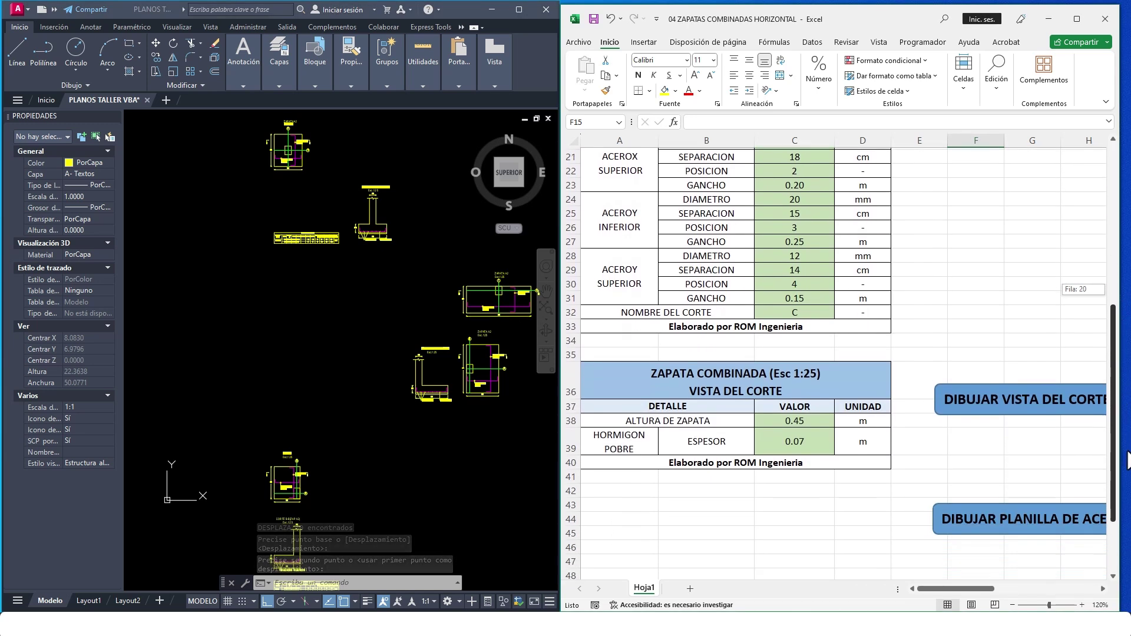
{"action": "left_click", "coordinate": [1033, 445]}
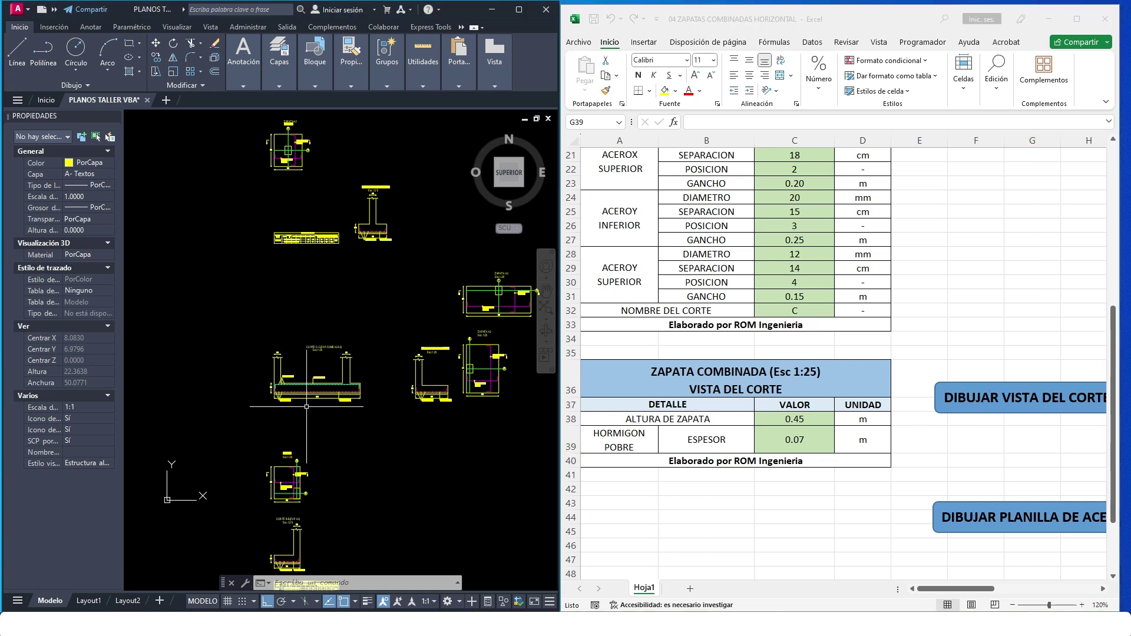
{"action": "left_click", "coordinate": [315, 378]}
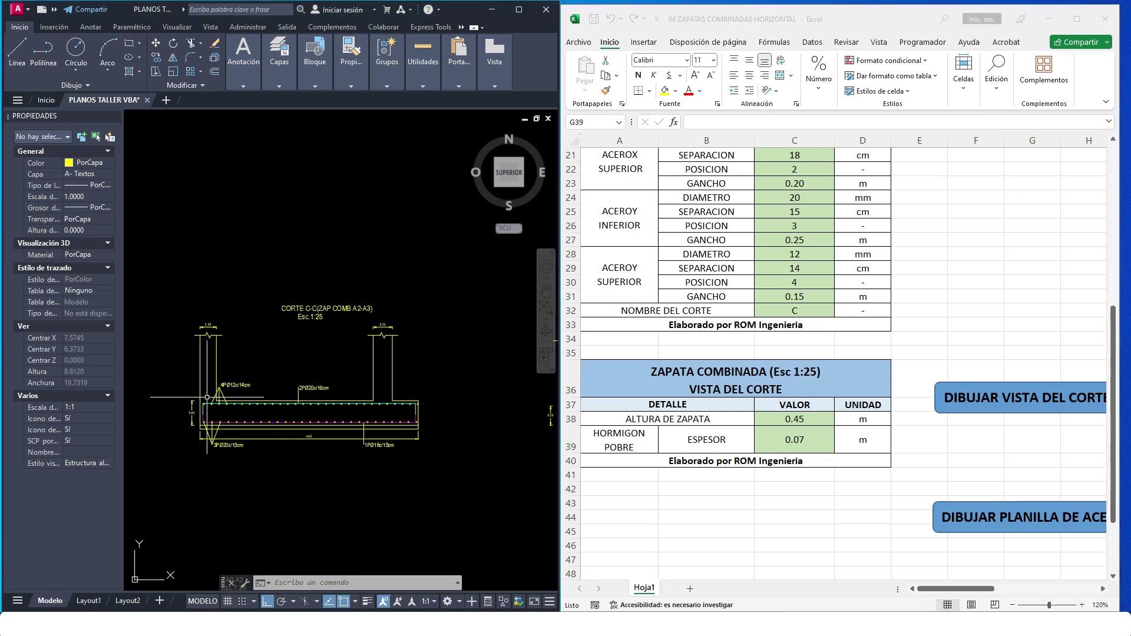
{"action": "scroll", "coordinate": [277, 386], "scroll_direction": "up", "scroll_amount": 4}
{"action": "scroll", "coordinate": [390, 349], "scroll_direction": "down", "scroll_amount": 4}
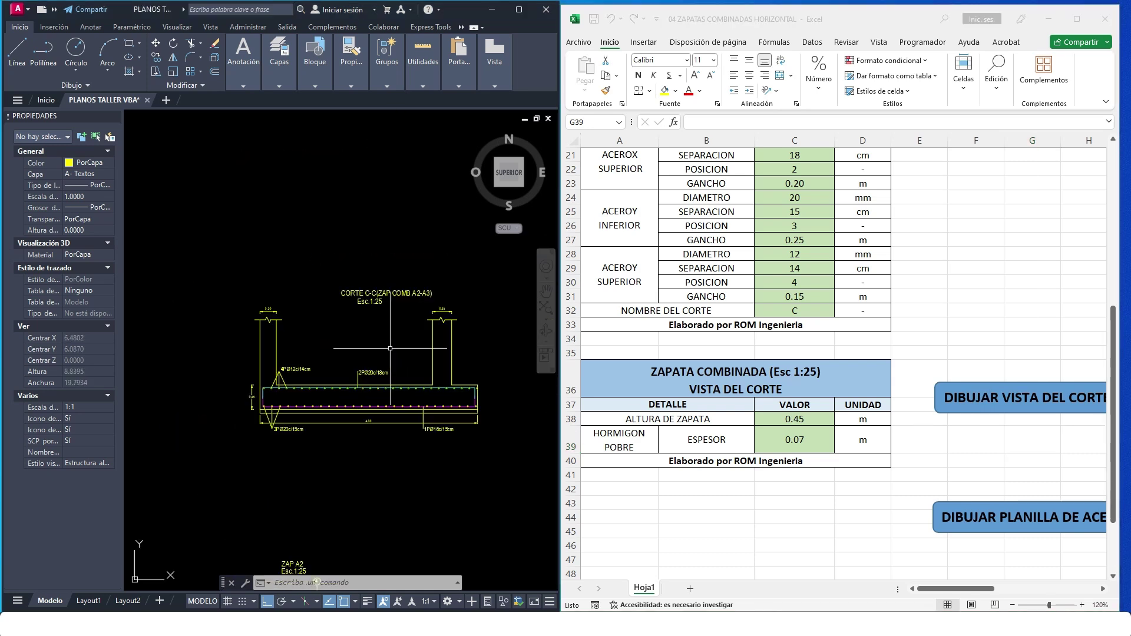
- Select the complete CORTE C-C section view and move it straight up, above the combined footing's plan view
{"action": "left_click", "coordinate": [458, 420]}
{"action": "left_click", "coordinate": [285, 291]}
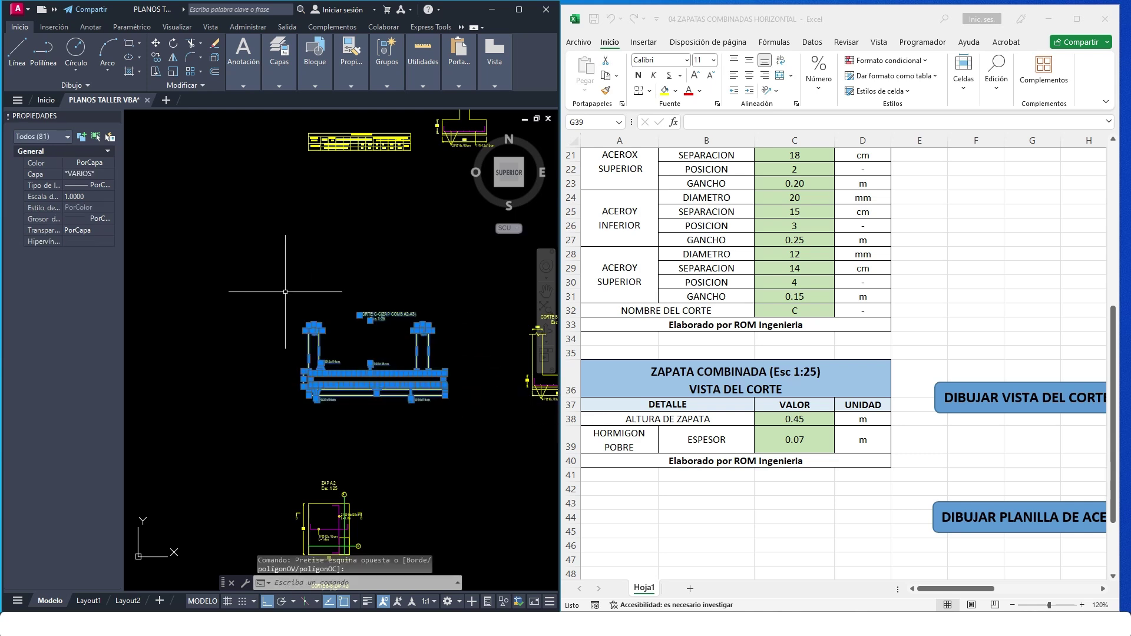
{"action": "type", "text": "d"}
{"action": "key", "text": "Return"}
{"action": "left_click", "coordinate": [285, 292]}
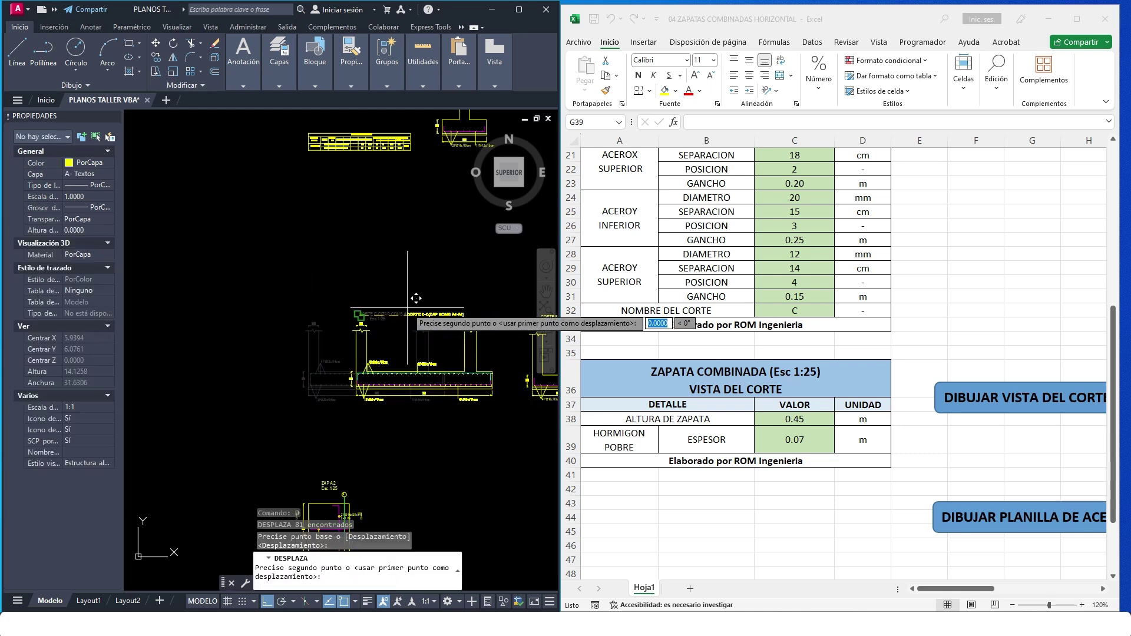
{"action": "scroll", "coordinate": [402, 307], "scroll_direction": "down", "scroll_amount": 4}
{"action": "scroll", "coordinate": [406, 248], "scroll_direction": "up", "scroll_amount": 3}
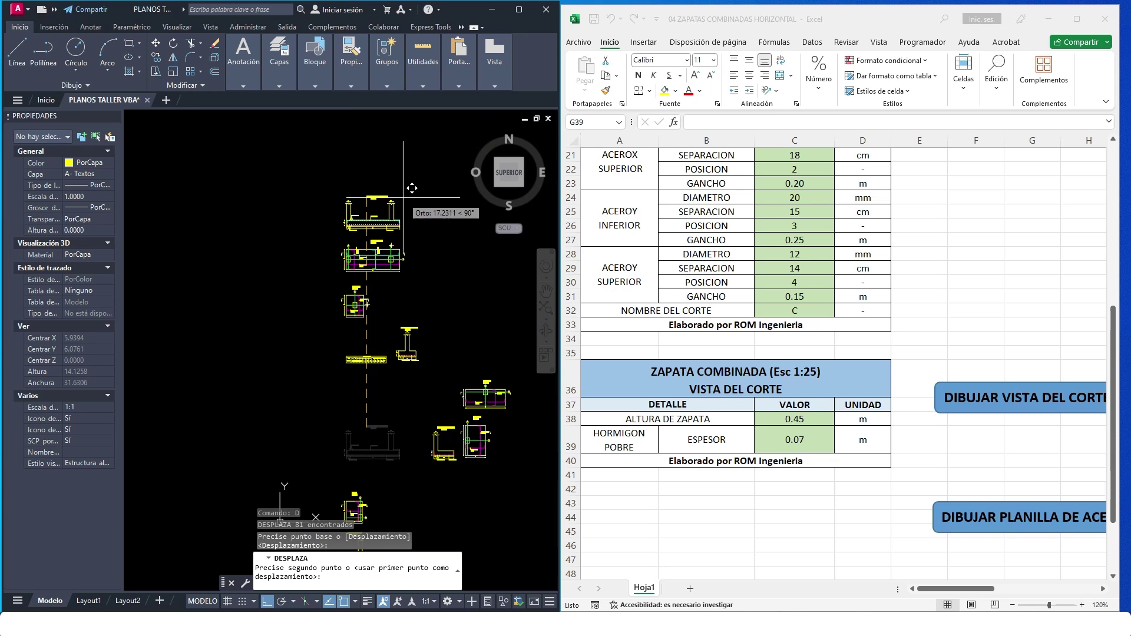
{"action": "left_click", "coordinate": [398, 207]}
- Draw the combined footing's steel schedule PLANILLA DE ACEROS in AutoCAD from the workbook
{"action": "scroll", "coordinate": [354, 190], "scroll_direction": "down", "scroll_amount": 2}
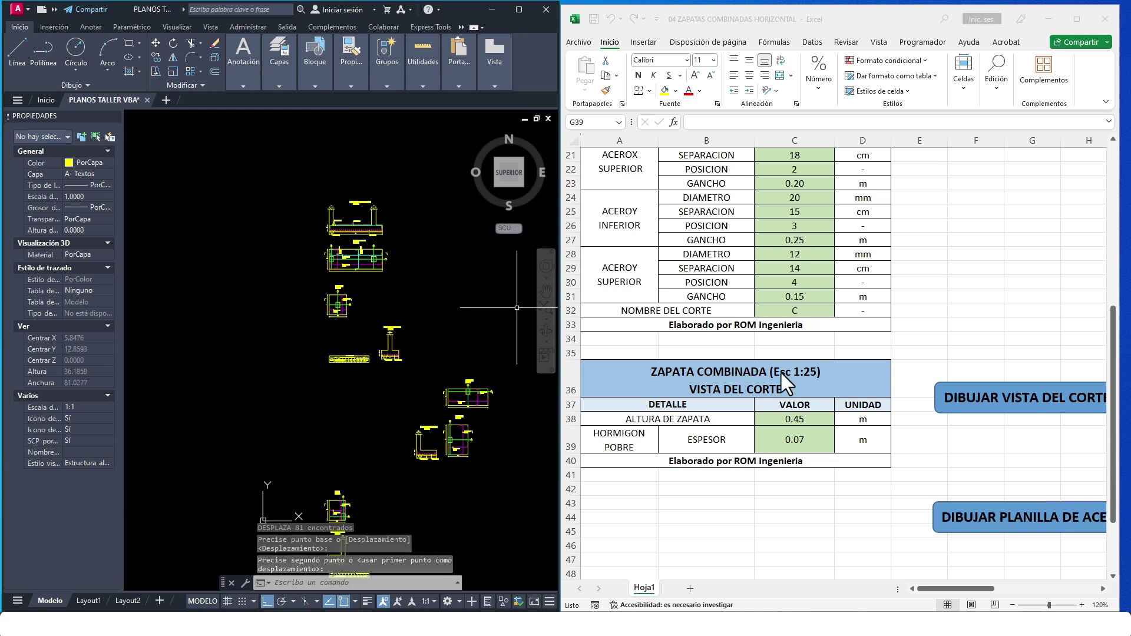
{"action": "left_click", "coordinate": [995, 458]}
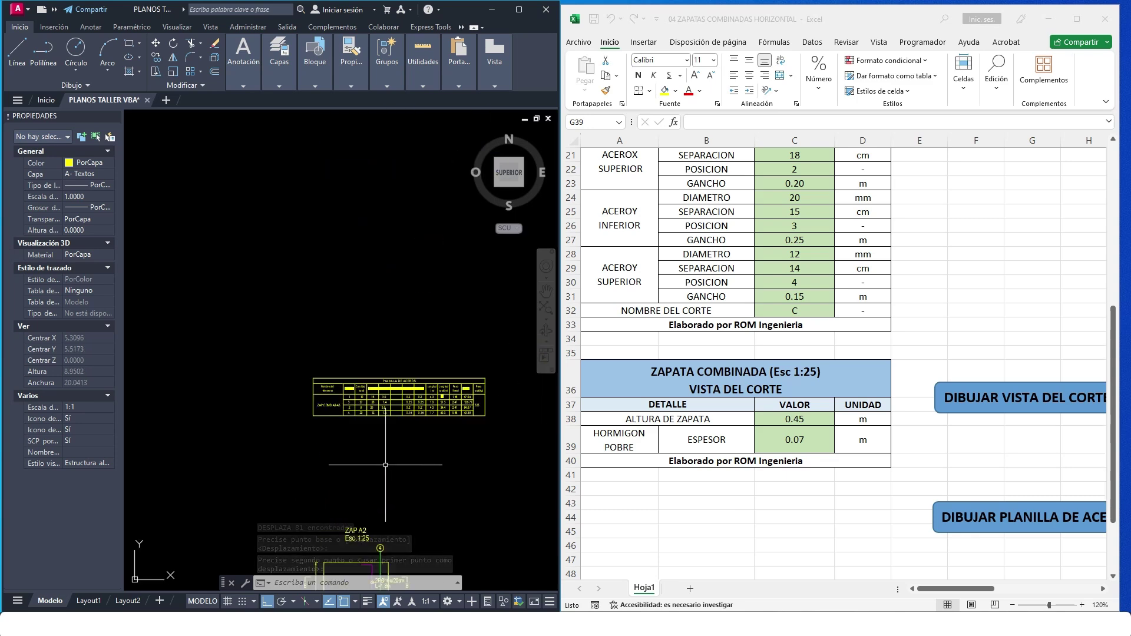
- Select the whole combined footing steel schedule and move it straight up, above the CORTE C-C section view
{"action": "left_click", "coordinate": [492, 423]}
{"action": "left_click", "coordinate": [192, 309]}
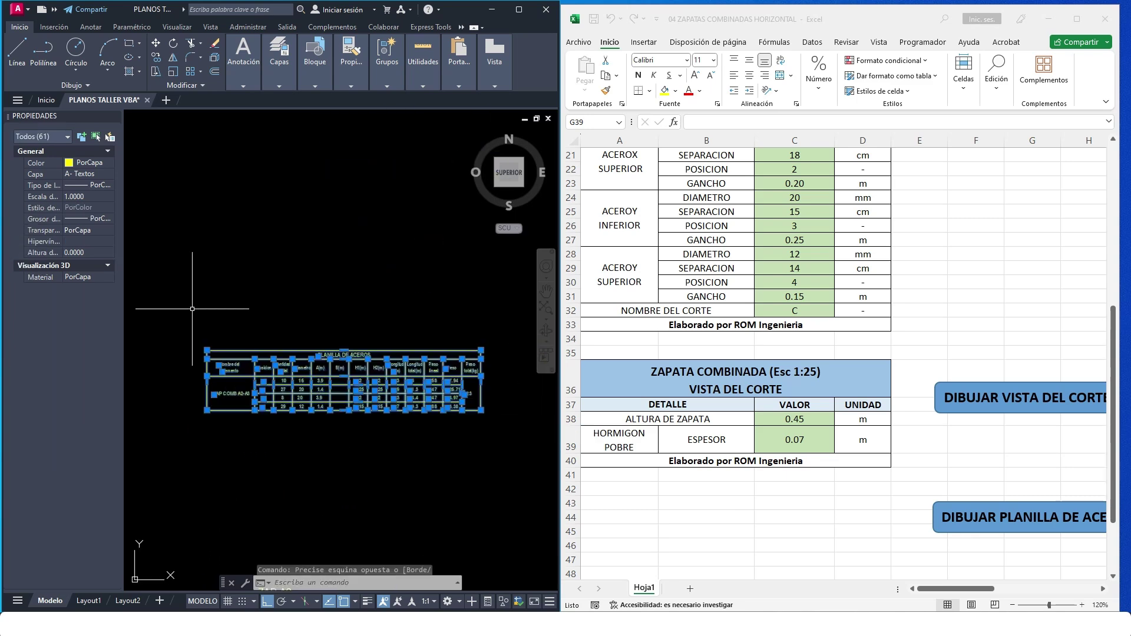
{"action": "type", "text": "d"}
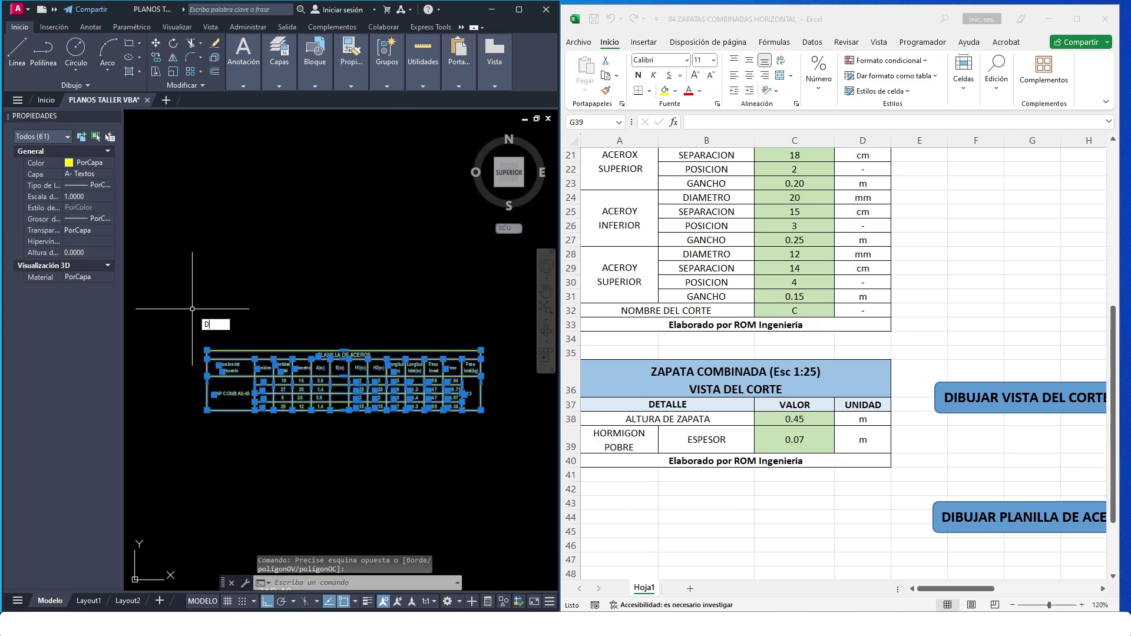
{"action": "key", "text": "Return"}
{"action": "scroll", "coordinate": [274, 450], "scroll_direction": "down", "scroll_amount": 8}
{"action": "left_click", "coordinate": [271, 443]}
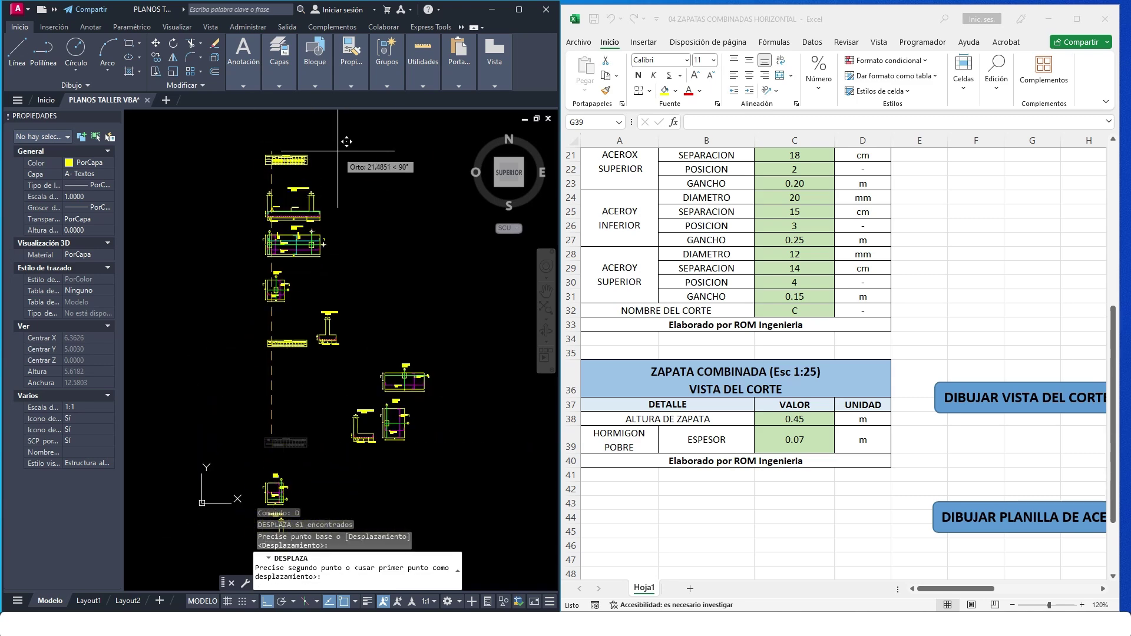
{"action": "left_click", "coordinate": [277, 176]}
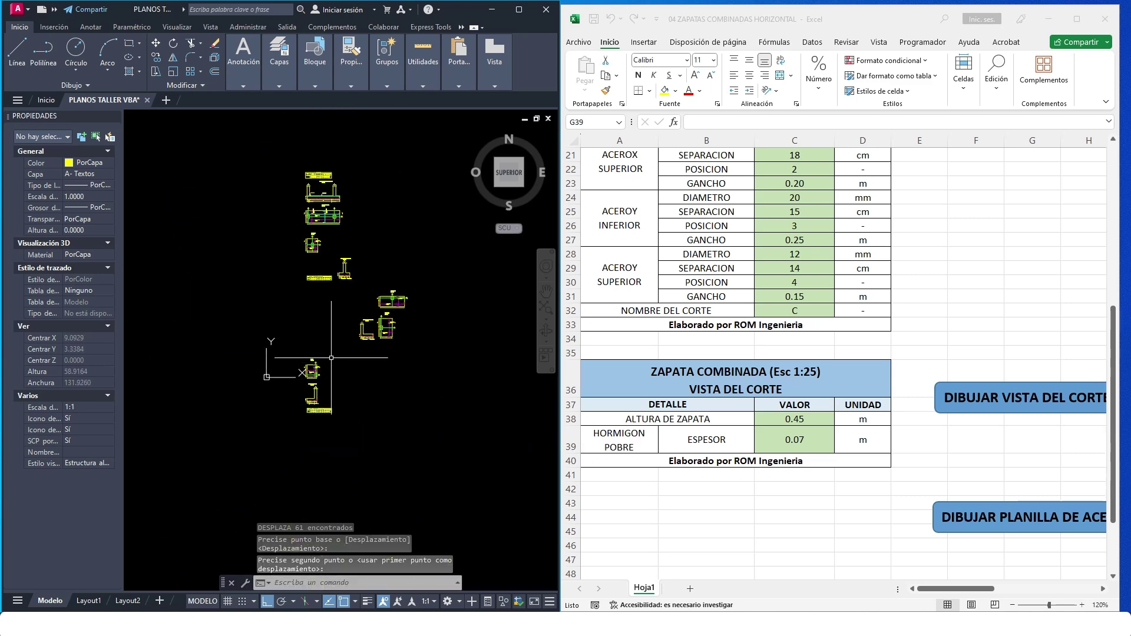
{"action": "scroll", "coordinate": [321, 314], "scroll_direction": "up", "scroll_amount": 2}
{"action": "scroll", "coordinate": [920, 507], "scroll_direction": "up", "scroll_amount": 1}
- Switch to the 05 ZAPATAS COMBINADAS VERTICAL workbook and review its plan and section input values against the reference diagrams
{"action": "left_click", "coordinate": [919, 517]}
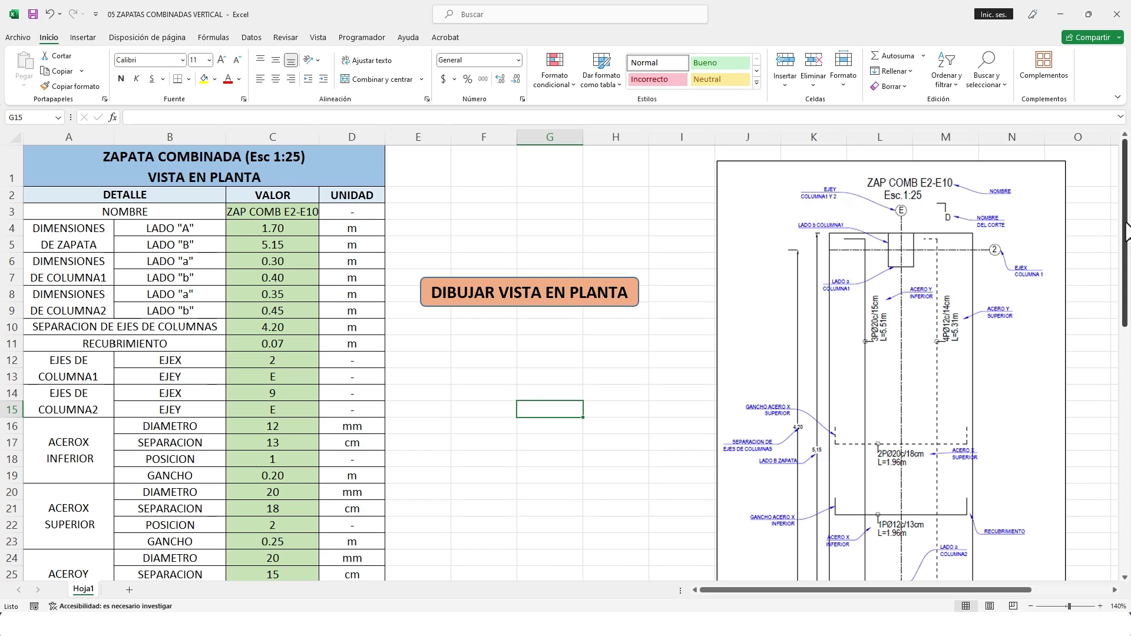
{"action": "scroll", "coordinate": [1125, 243], "scroll_direction": "down", "scroll_amount": 1}
{"action": "left_click_drag", "start_coordinate": [1126, 241], "coordinate": [1128, 250]}
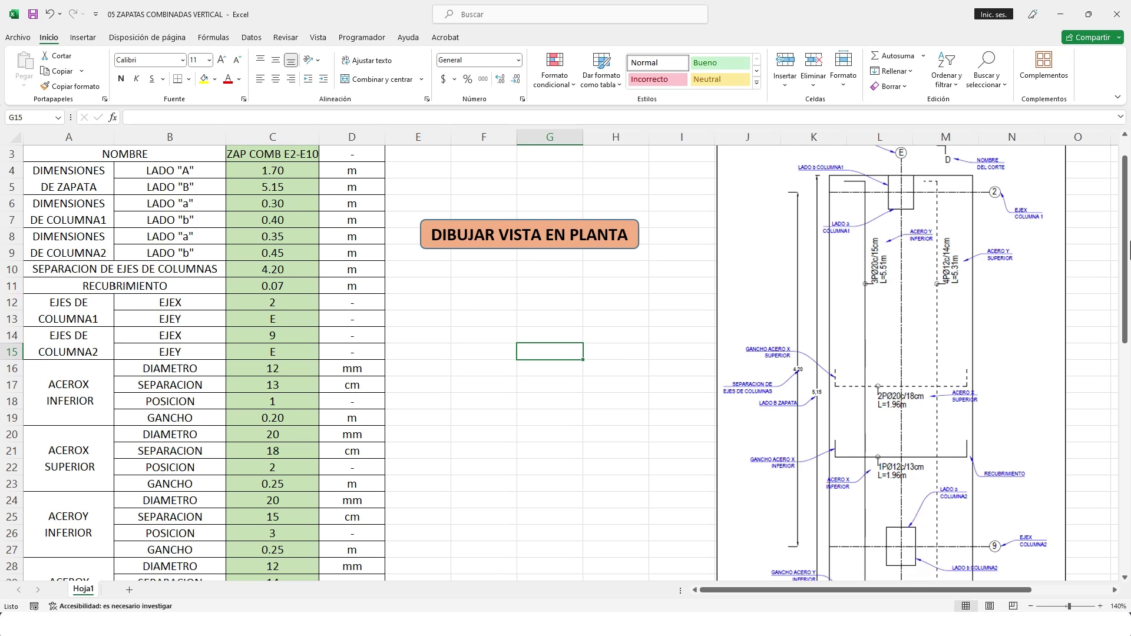
{"action": "scroll", "coordinate": [1128, 250], "scroll_direction": "up", "scroll_amount": 1}
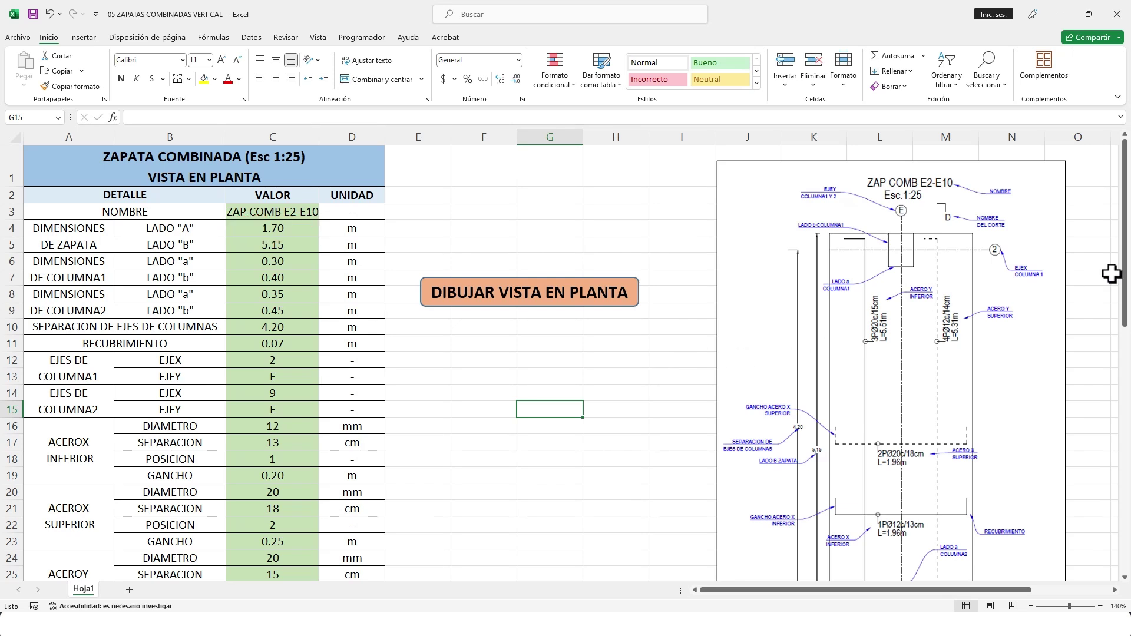
{"action": "left_click_drag", "start_coordinate": [1126, 274], "coordinate": [1127, 336]}
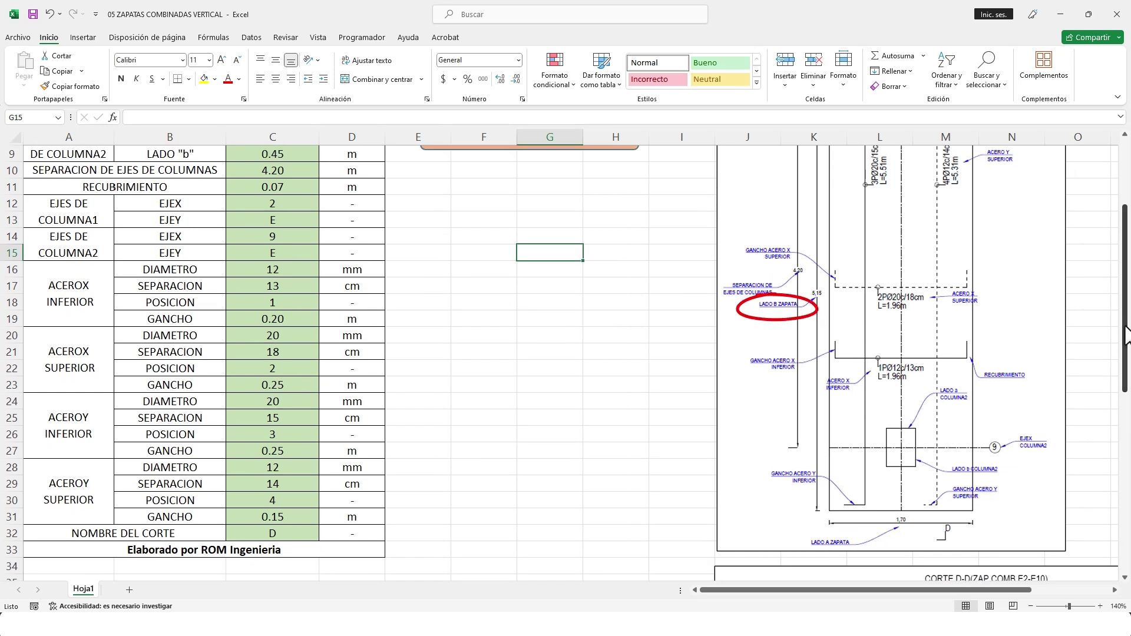
{"action": "scroll", "coordinate": [1126, 336], "scroll_direction": "up", "scroll_amount": 3}
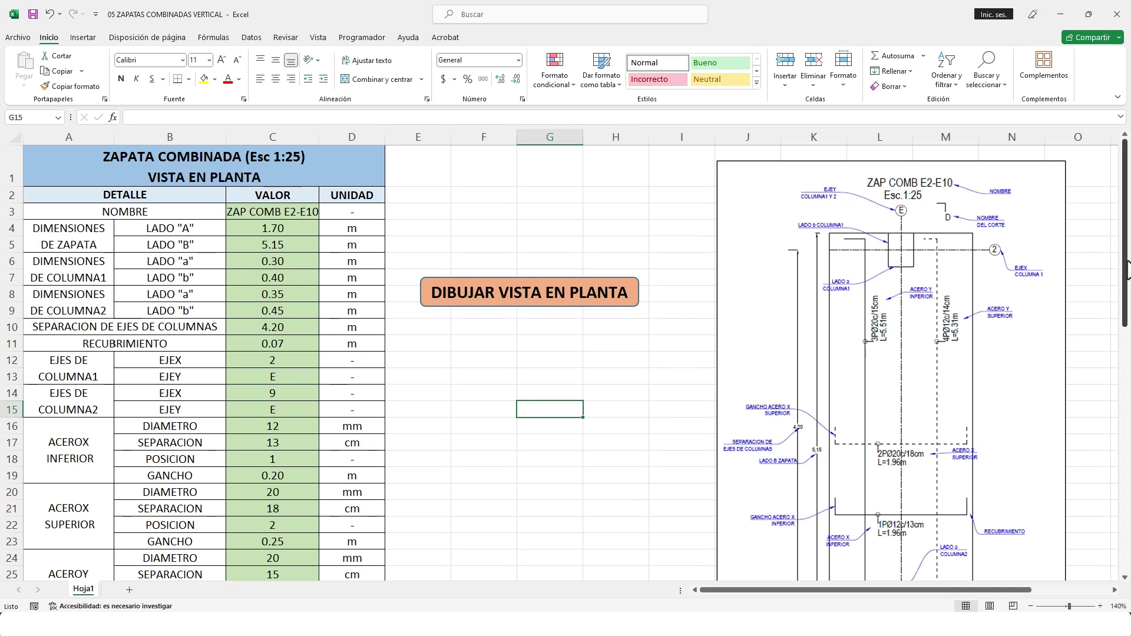
{"action": "left_click_drag", "start_coordinate": [1127, 268], "coordinate": [1127, 291]}
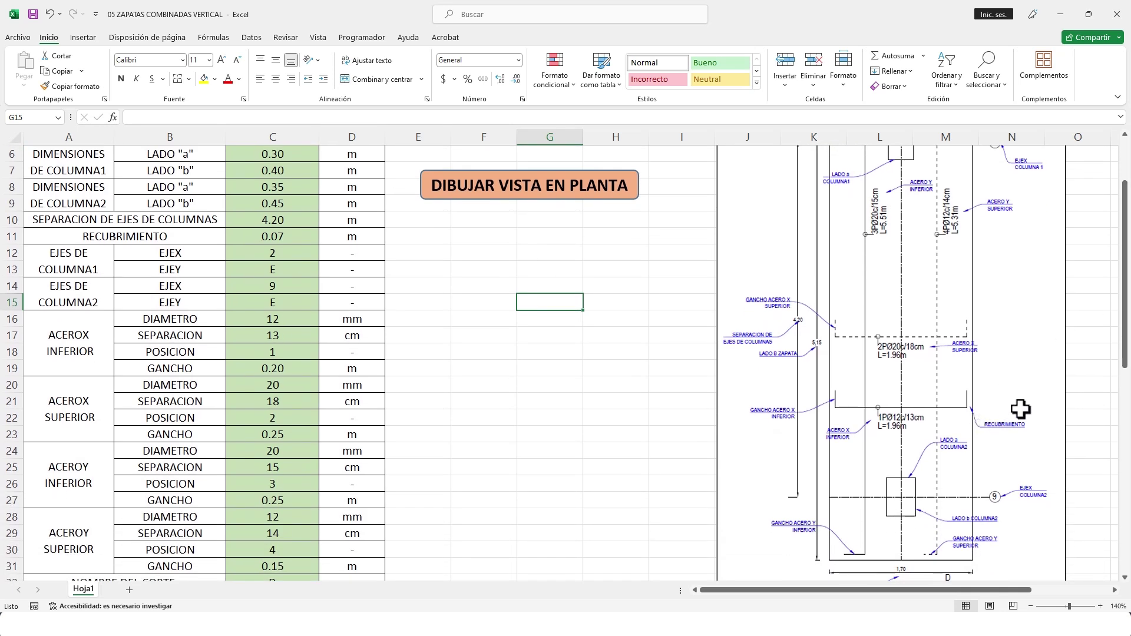
{"action": "left_click_drag", "start_coordinate": [1127, 341], "coordinate": [1127, 332]}
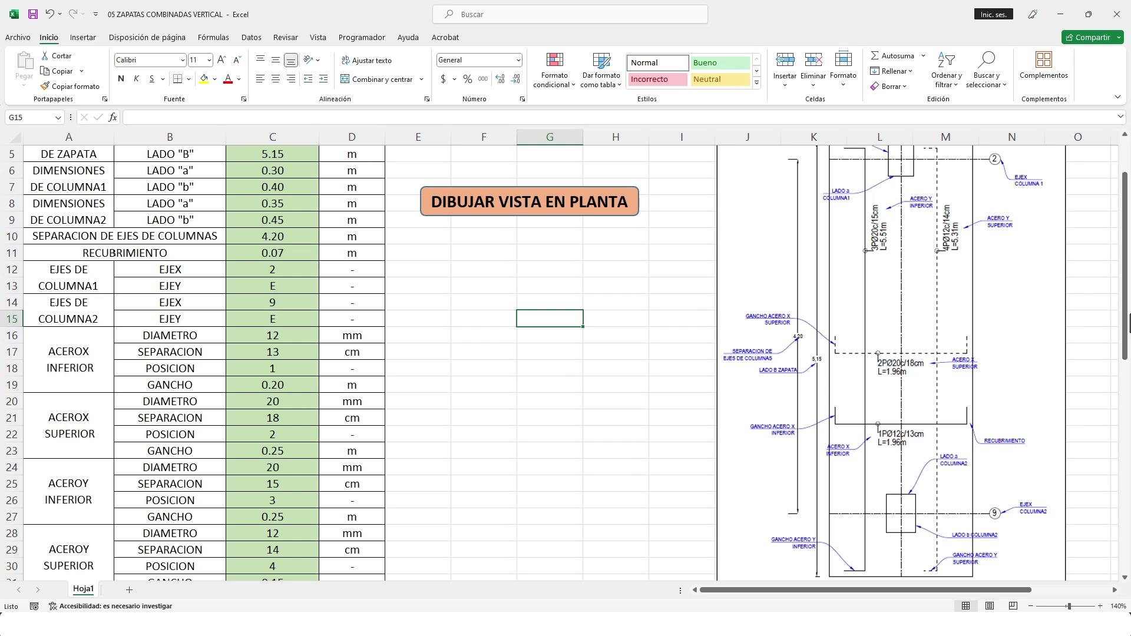
{"action": "left_click_drag", "start_coordinate": [1127, 304], "coordinate": [1123, 342]}
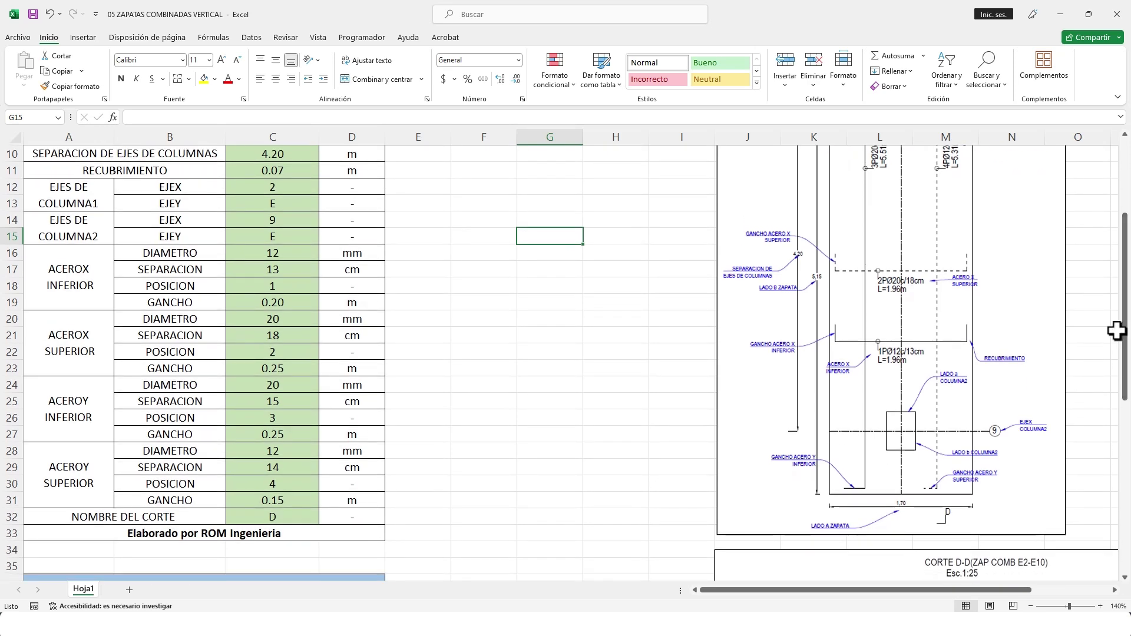
{"action": "left_click_drag", "start_coordinate": [1123, 341], "coordinate": [1106, 434]}
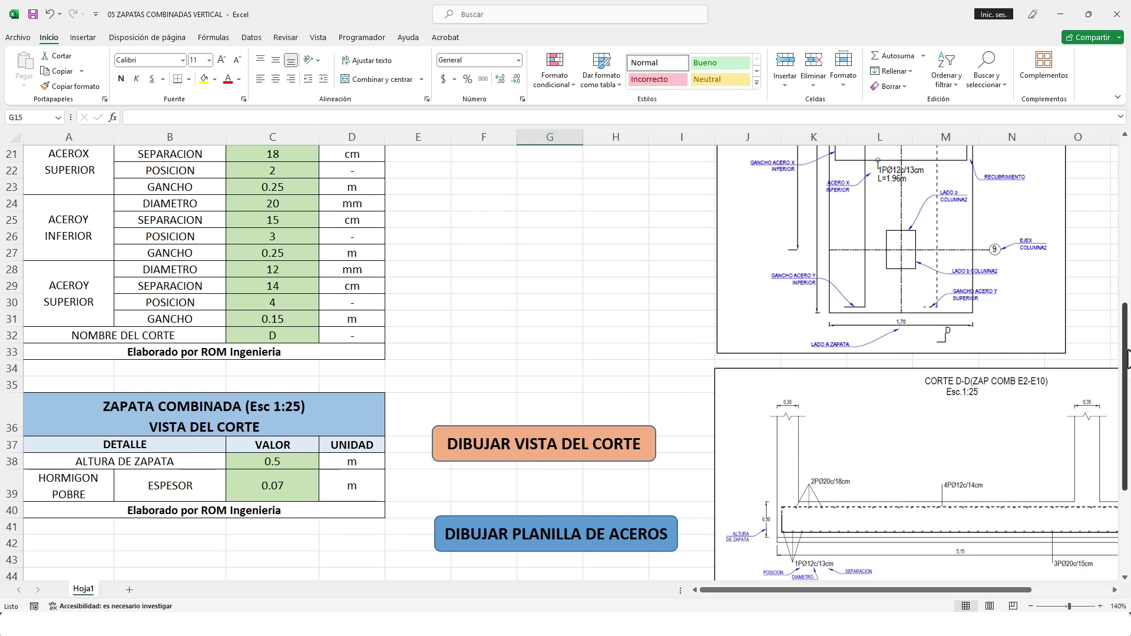
{"action": "left_click_drag", "start_coordinate": [1125, 354], "coordinate": [1128, 293]}
{"action": "scroll", "coordinate": [559, 363], "scroll_direction": "up", "scroll_amount": 1}
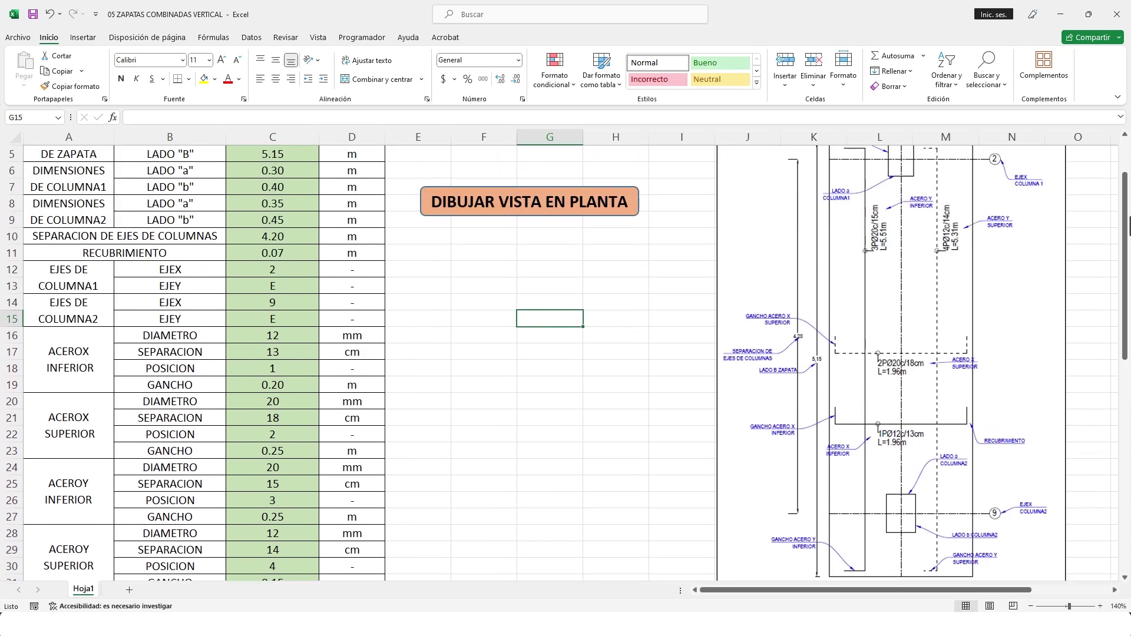
{"action": "left_click_drag", "start_coordinate": [1129, 226], "coordinate": [1116, 370]}
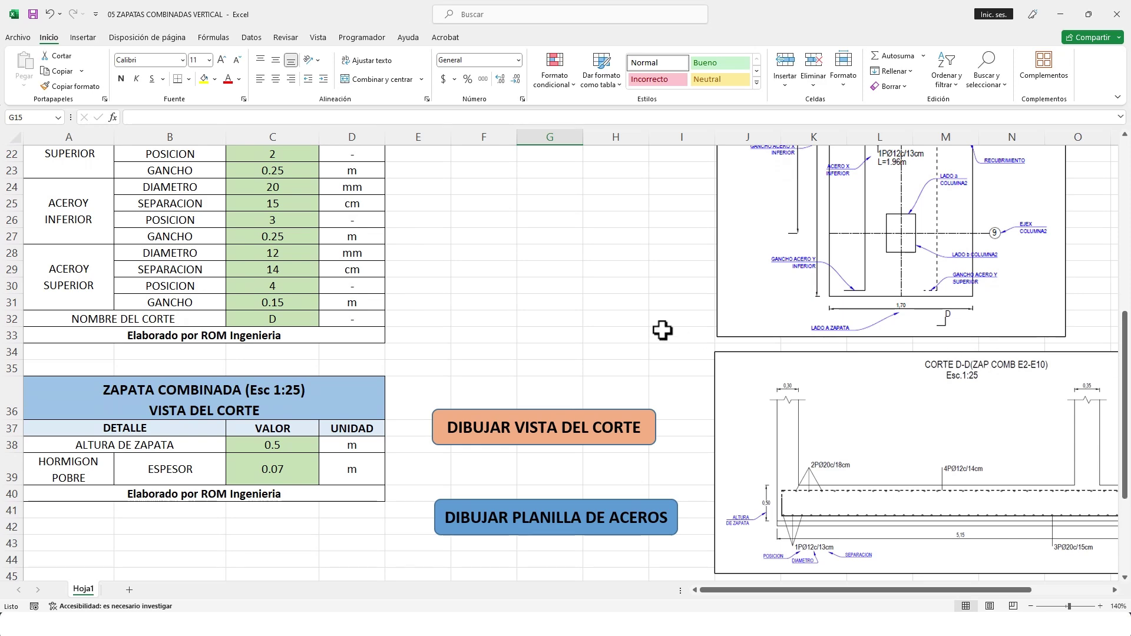
- Place the workbook beside AutoCAD and draw the plan view of ZAP COMB E2-E10 from it
{"action": "key", "text": "super+Right"}
{"action": "left_click", "coordinate": [1040, 312]}
{"action": "left_click_drag", "start_coordinate": [1112, 356], "coordinate": [1111, 197]}
{"action": "left_click", "coordinate": [1034, 373]}
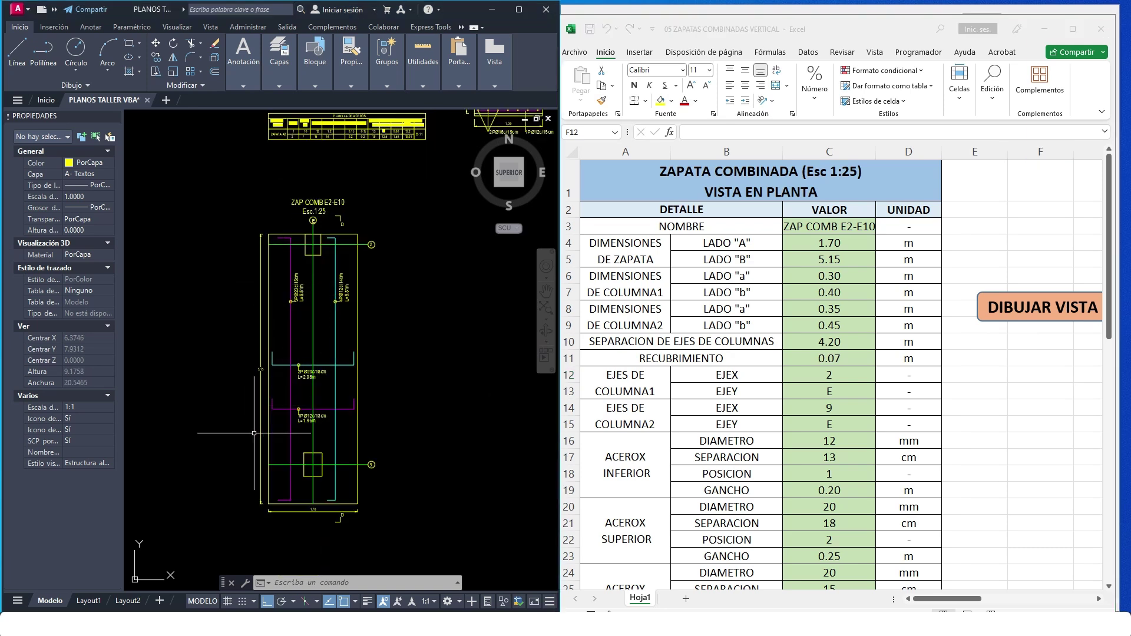
{"action": "scroll", "coordinate": [283, 287], "scroll_direction": "up", "scroll_amount": 2}
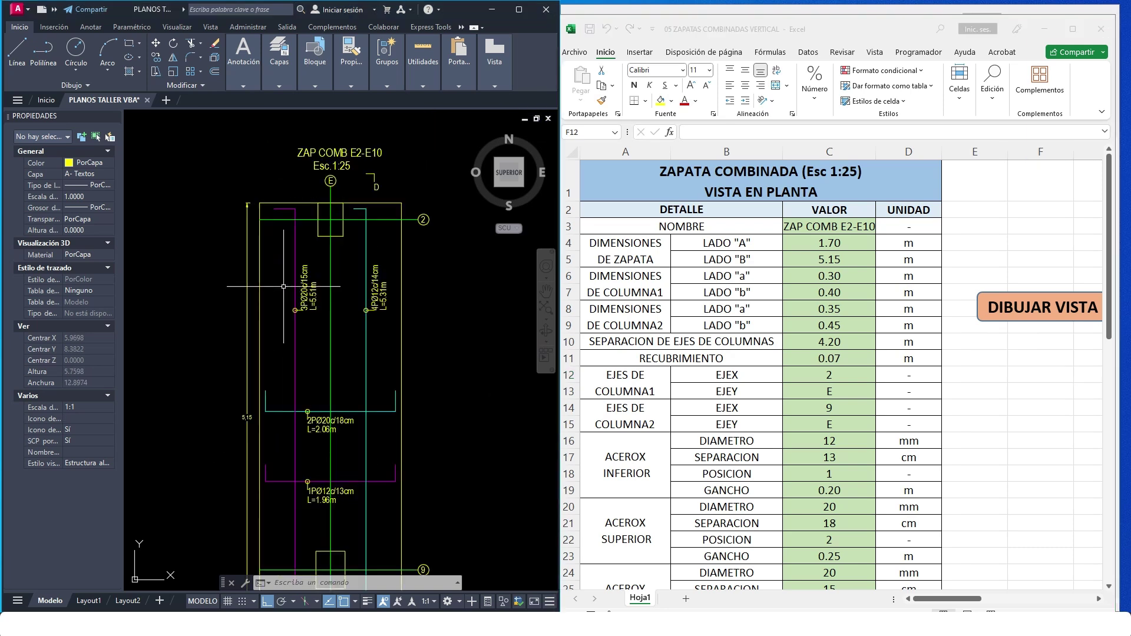
- Select the whole ZAP COMB E2-E10 plan view and move it straight left, clear of the other footing drawings
{"action": "scroll", "coordinate": [336, 407], "scroll_direction": "down", "scroll_amount": 5}
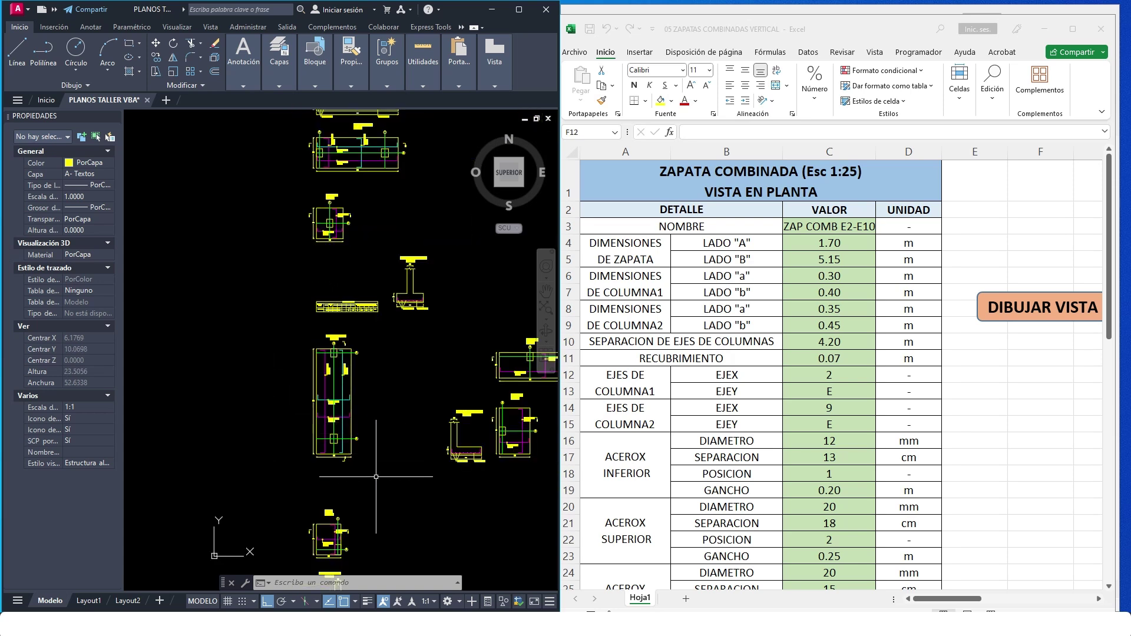
{"action": "left_click_drag", "start_coordinate": [376, 476], "coordinate": [290, 328]}
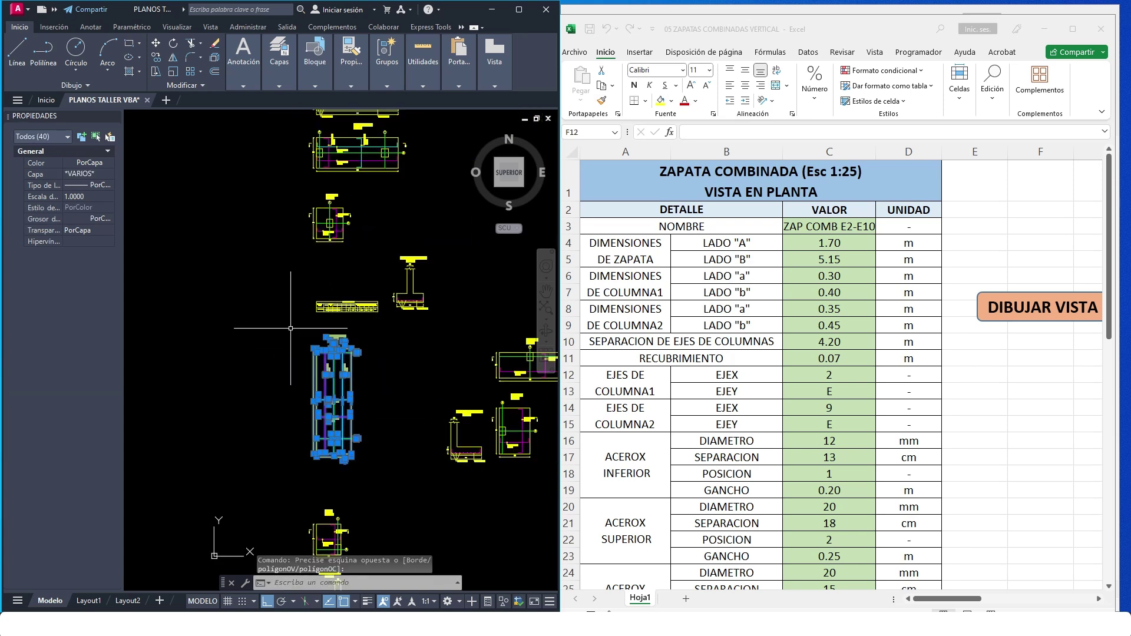
{"action": "key", "text": "Return"}
{"action": "left_click", "coordinate": [335, 342]}
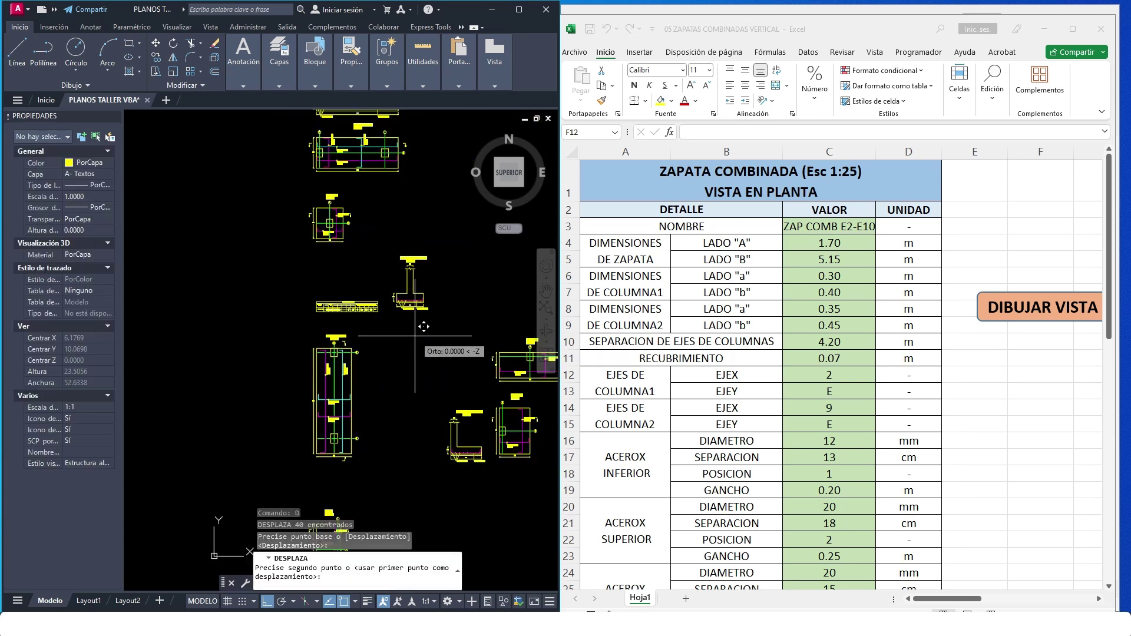
{"action": "scroll", "coordinate": [415, 338], "scroll_direction": "down", "scroll_amount": 2}
{"action": "left_click", "coordinate": [303, 333]}
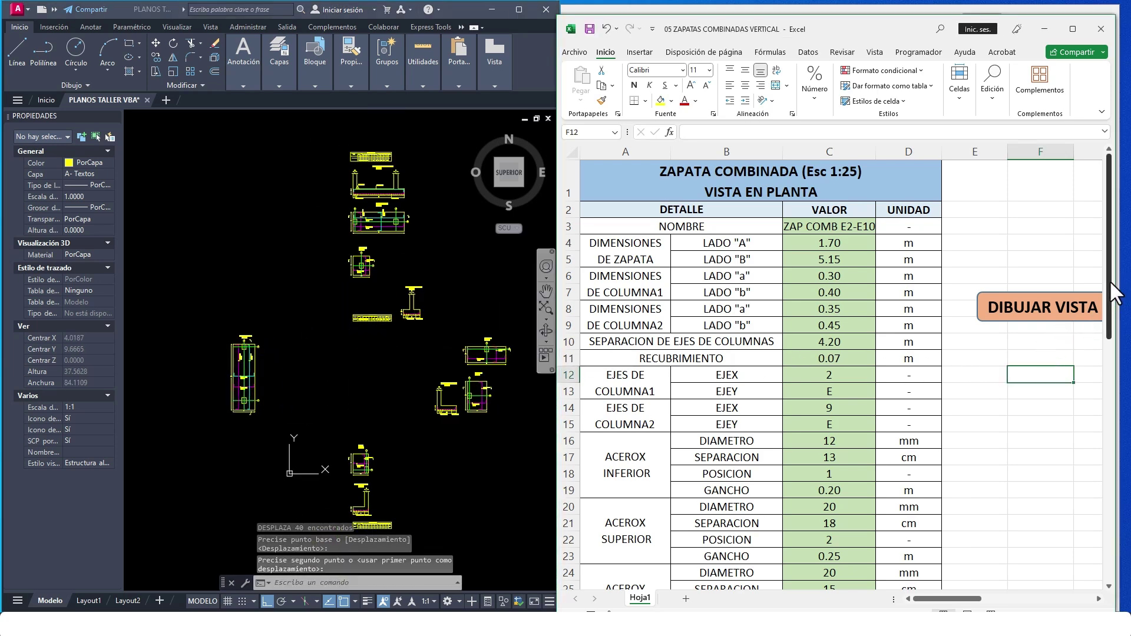
- Draw the vertical combined footing's section view CORTE D-D in AutoCAD from the workbook
{"action": "scroll", "coordinate": [1078, 424], "scroll_direction": "down", "scroll_amount": 8}
{"action": "left_click", "coordinate": [1028, 446]}
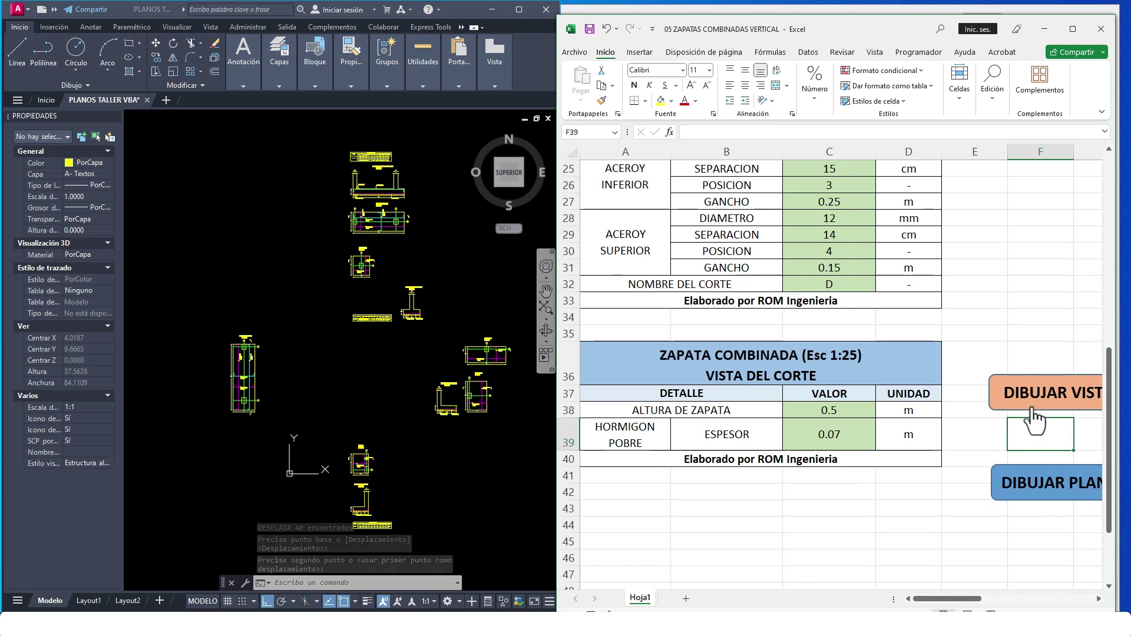
{"action": "left_click", "coordinate": [1032, 400]}
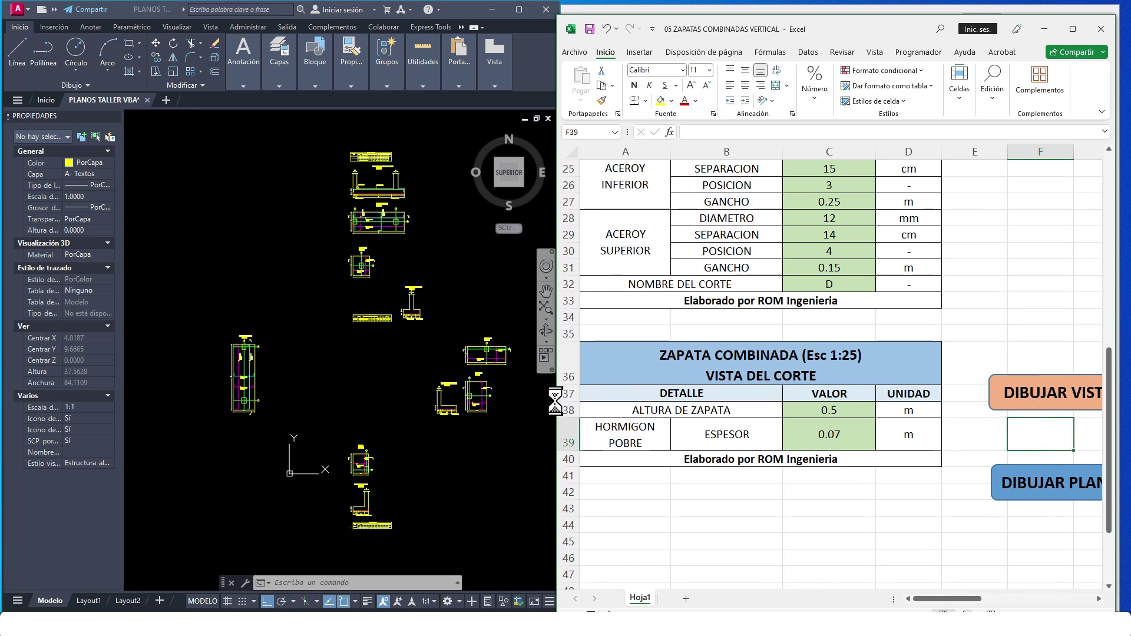
{"action": "scroll", "coordinate": [415, 410], "scroll_direction": "up", "scroll_amount": 2}
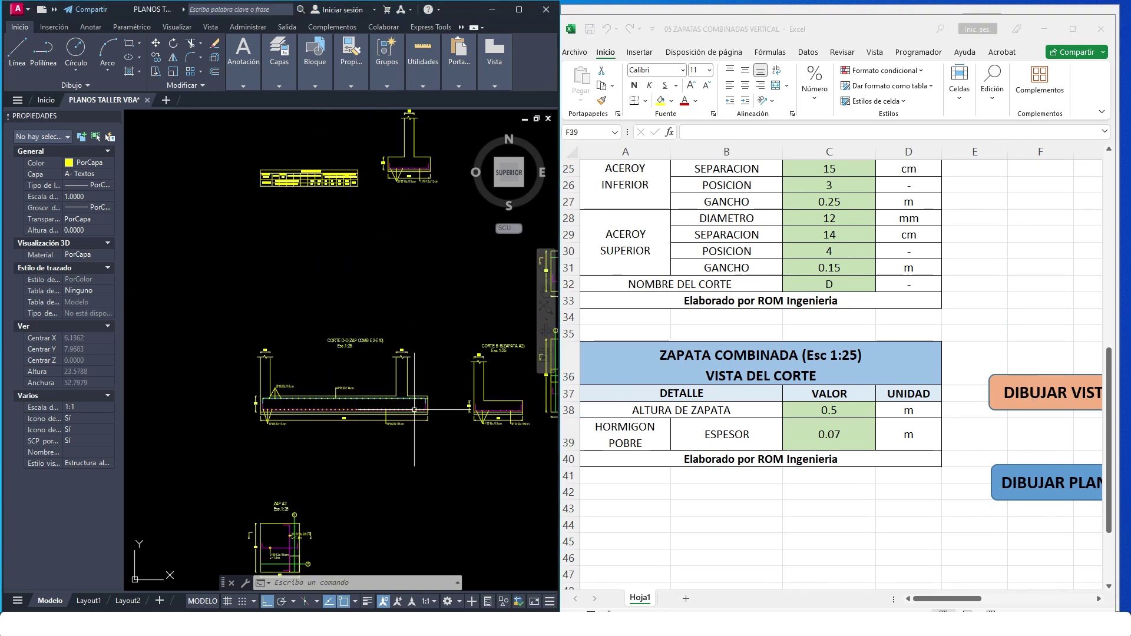
- Select the complete CORTE D-D section view and move it straight left, beyond the ZAP COMB E2-E10 plan view
{"action": "left_click", "coordinate": [437, 449]}
{"action": "left_click", "coordinate": [218, 313]}
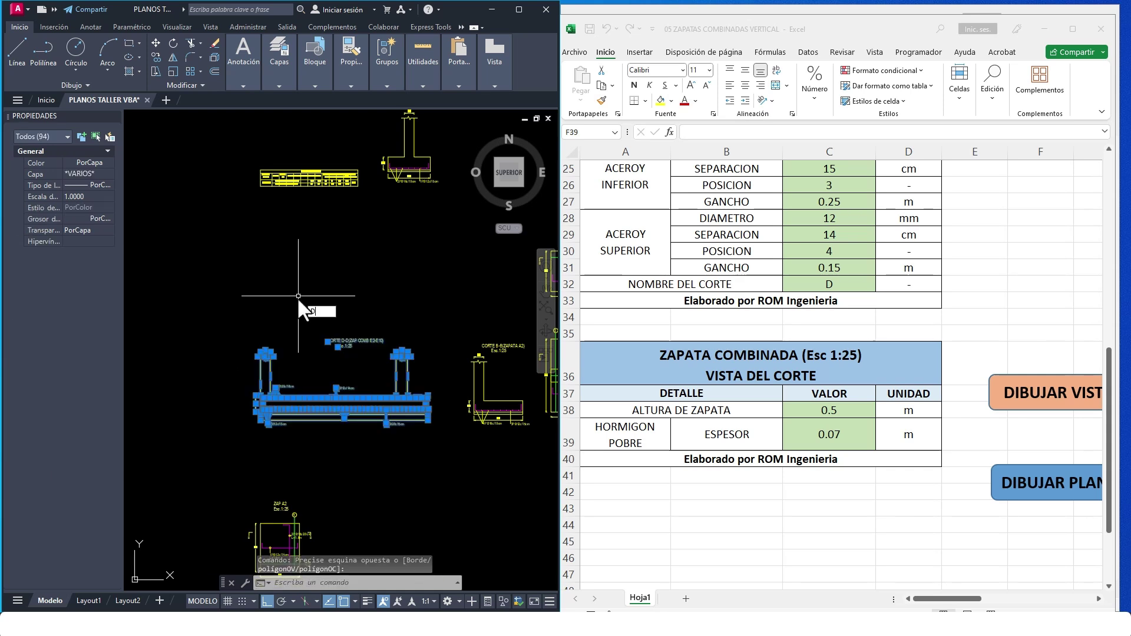
{"action": "type", "text": "D"}
{"action": "key", "text": "Return"}
{"action": "scroll", "coordinate": [416, 309], "scroll_direction": "down", "scroll_amount": 4}
{"action": "left_click", "coordinate": [416, 316]}
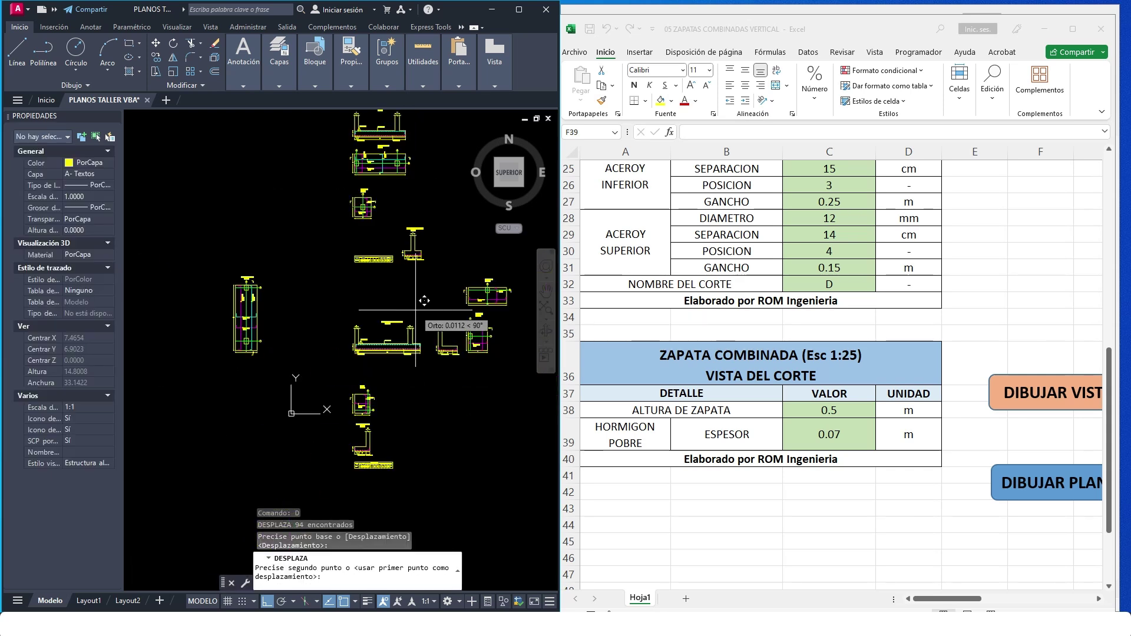
{"action": "left_click", "coordinate": [219, 255]}
- Draw the vertical combined footing's steel schedule and, with ortho mode off, move it below its section and plan views
{"action": "left_click", "coordinate": [990, 511]}
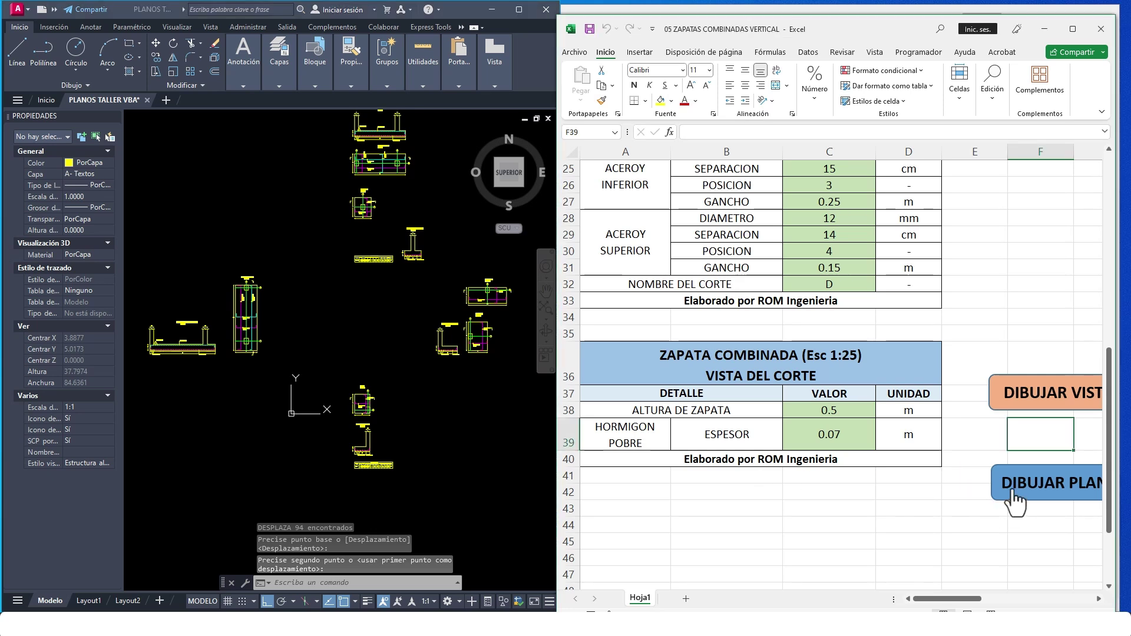
{"action": "left_click", "coordinate": [1015, 498]}
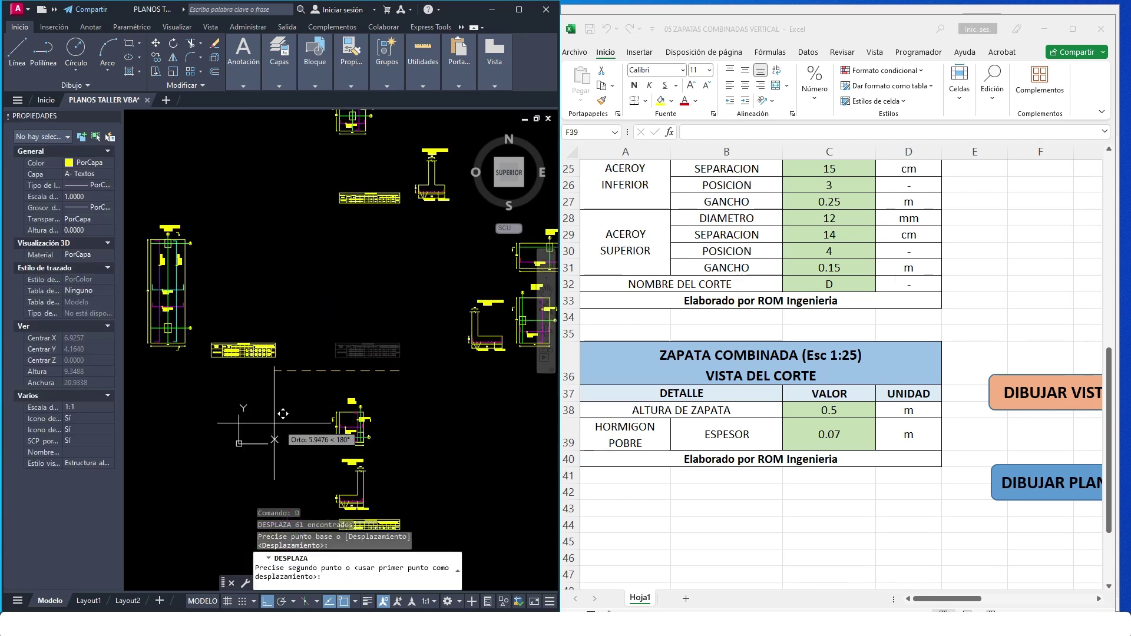
{"action": "left_click", "coordinate": [267, 601]}
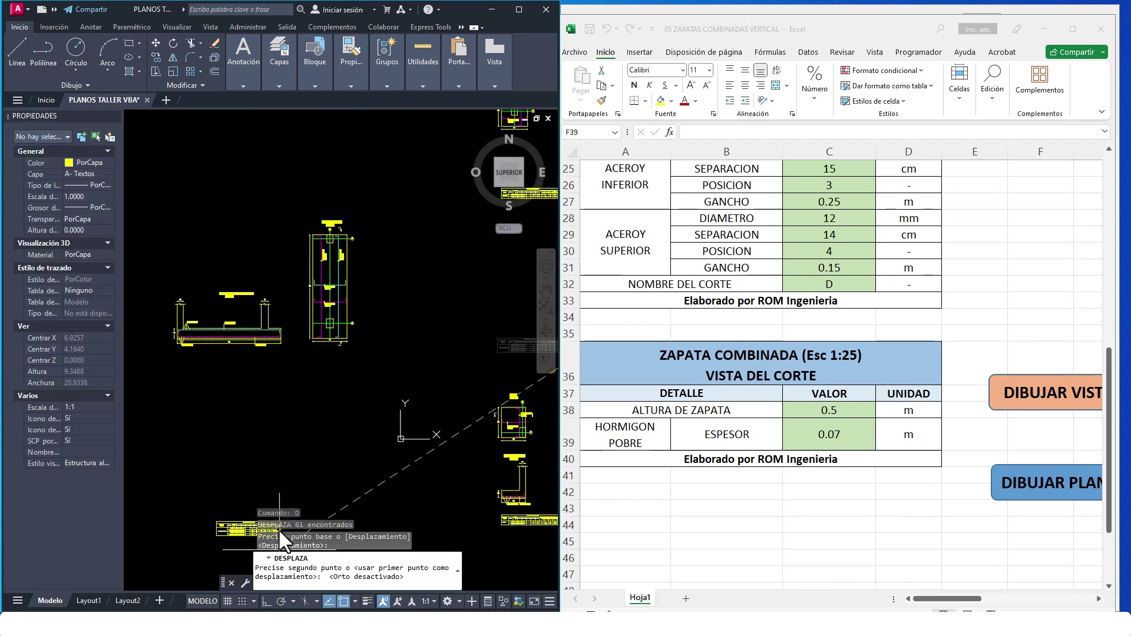
{"action": "left_click", "coordinate": [303, 372]}
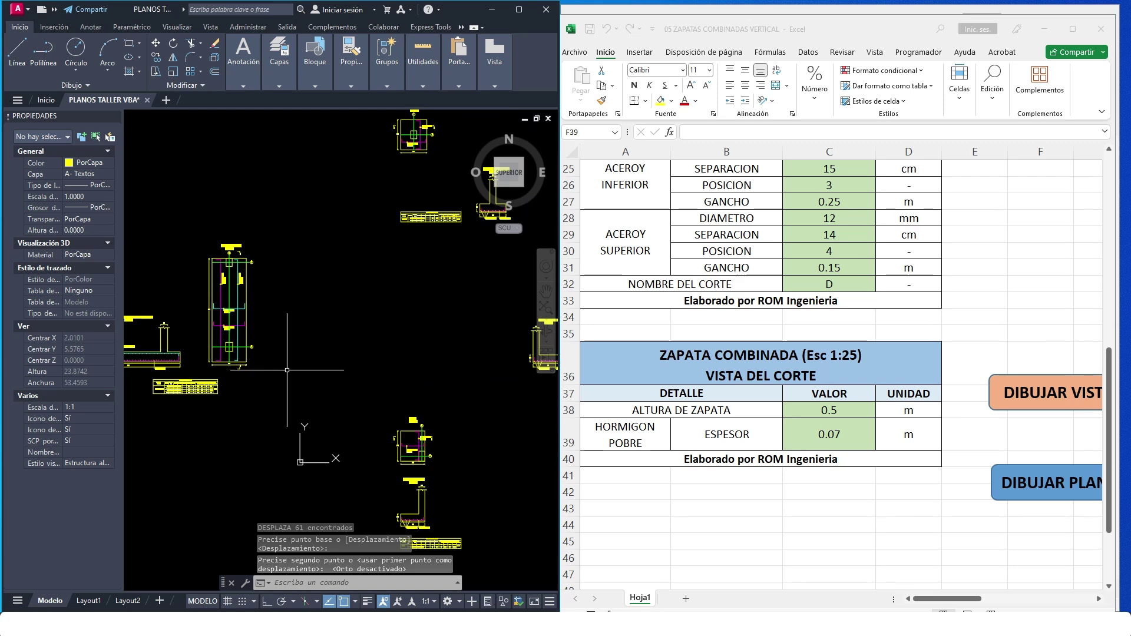
- Maximize AutoCAD and move the footing drawings into a compact layout, with the vertical combined footing's views on the far right
{"action": "scroll", "coordinate": [287, 370], "scroll_direction": "down", "scroll_amount": 4}
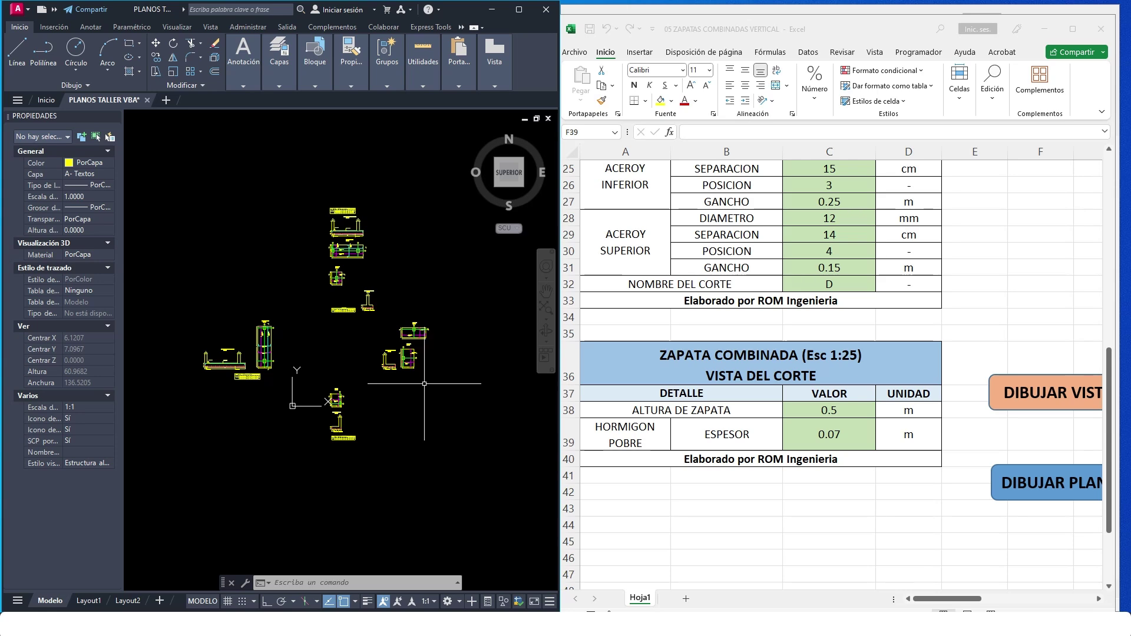
{"action": "key", "text": "super+Up"}
{"action": "left_click", "coordinate": [598, 507]}
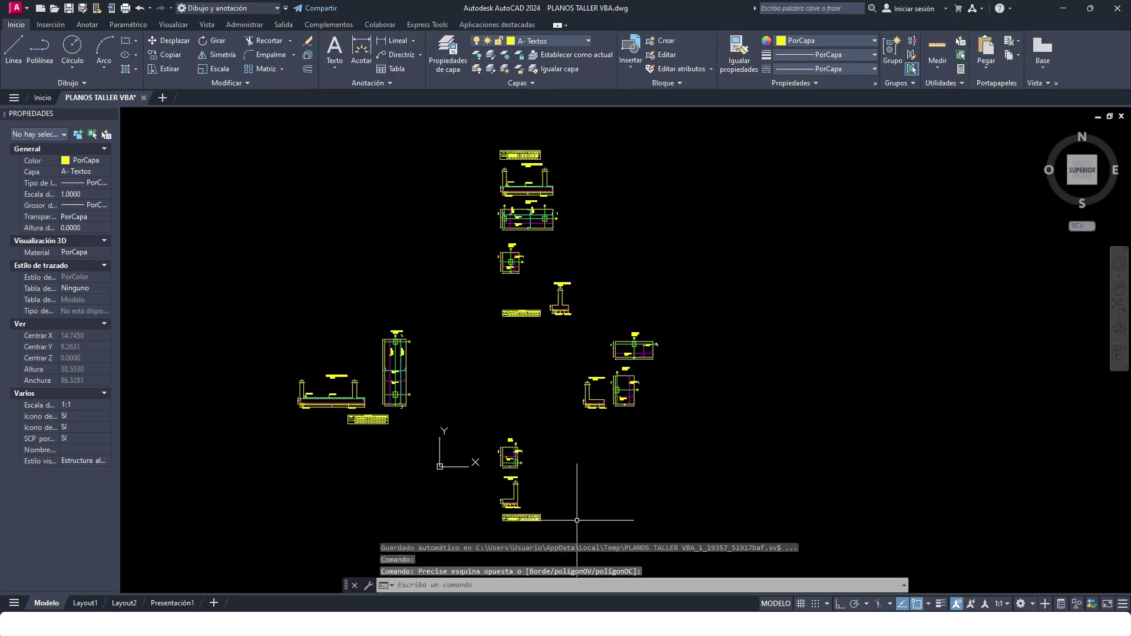
{"action": "left_click", "coordinate": [591, 518]}
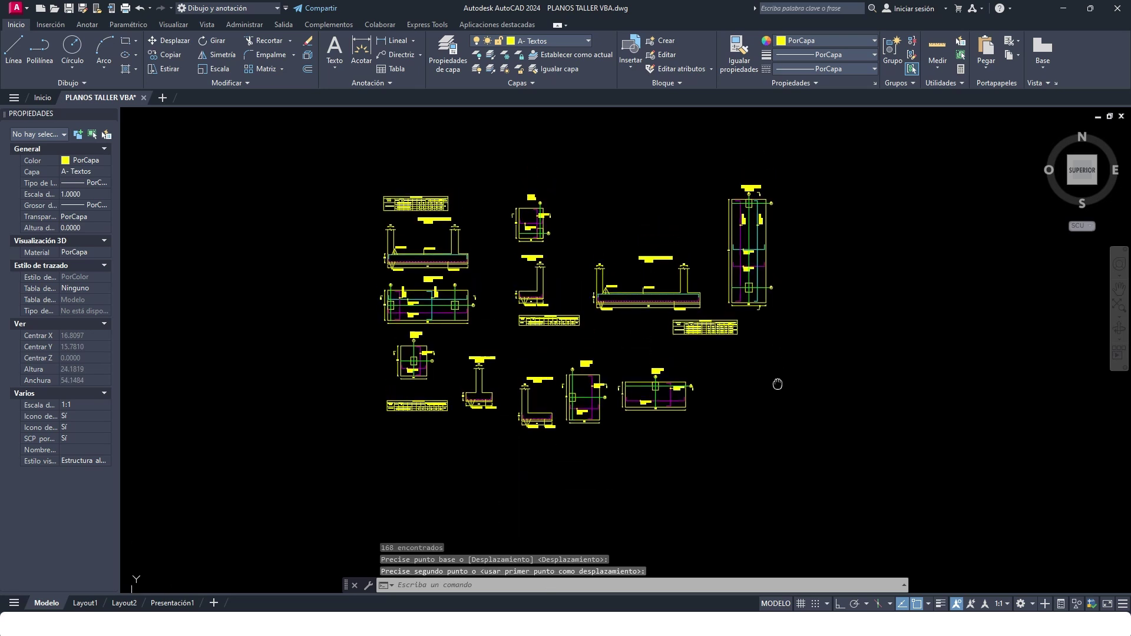
{"action": "middle_click_drag", "start_coordinate": [777, 385], "coordinate": [766, 439]}
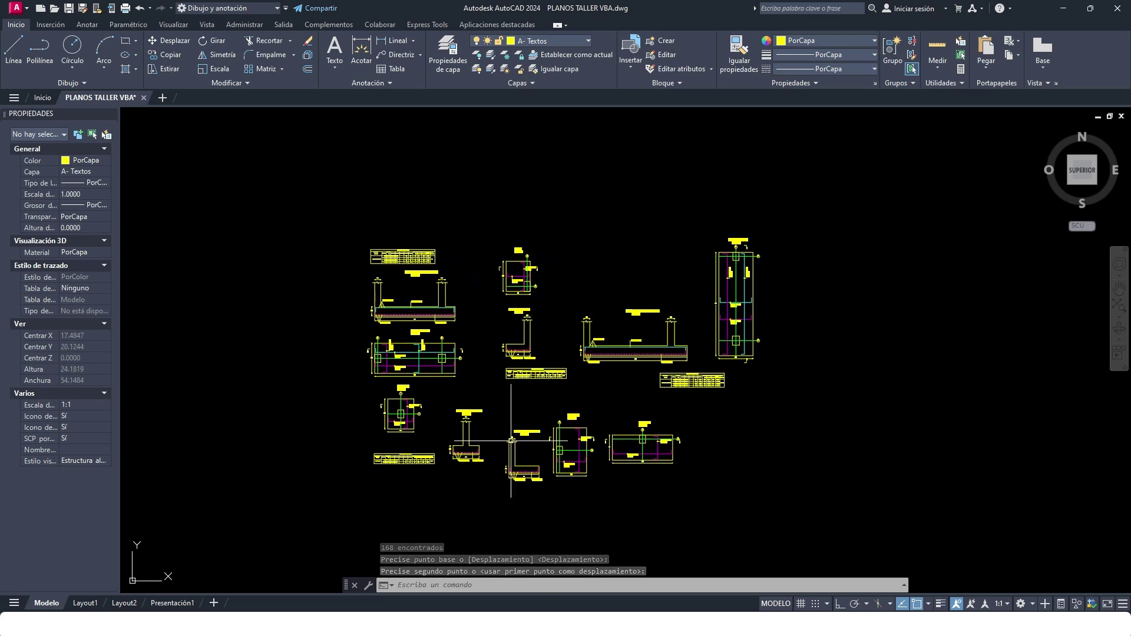
{"action": "middle_click_drag", "start_coordinate": [566, 397], "coordinate": [565, 396]}
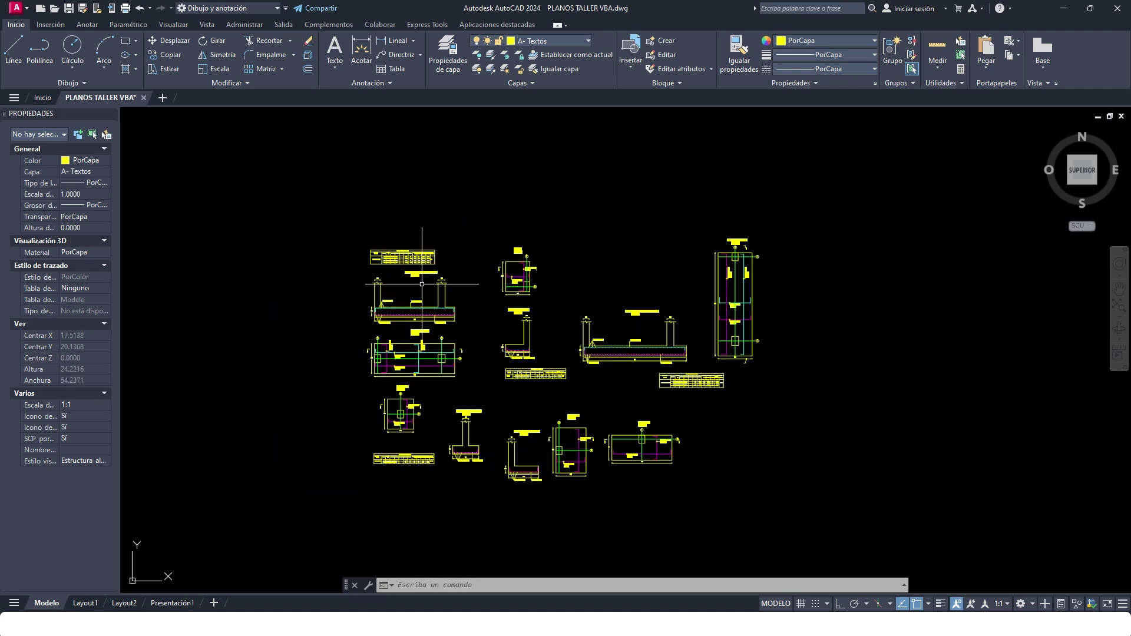
- Select all similar axis polylines on the EJES layer and set their linetype to CENTER with a linetype scale of 0.1
{"action": "scroll", "coordinate": [575, 457], "scroll_direction": "up", "scroll_amount": 4}
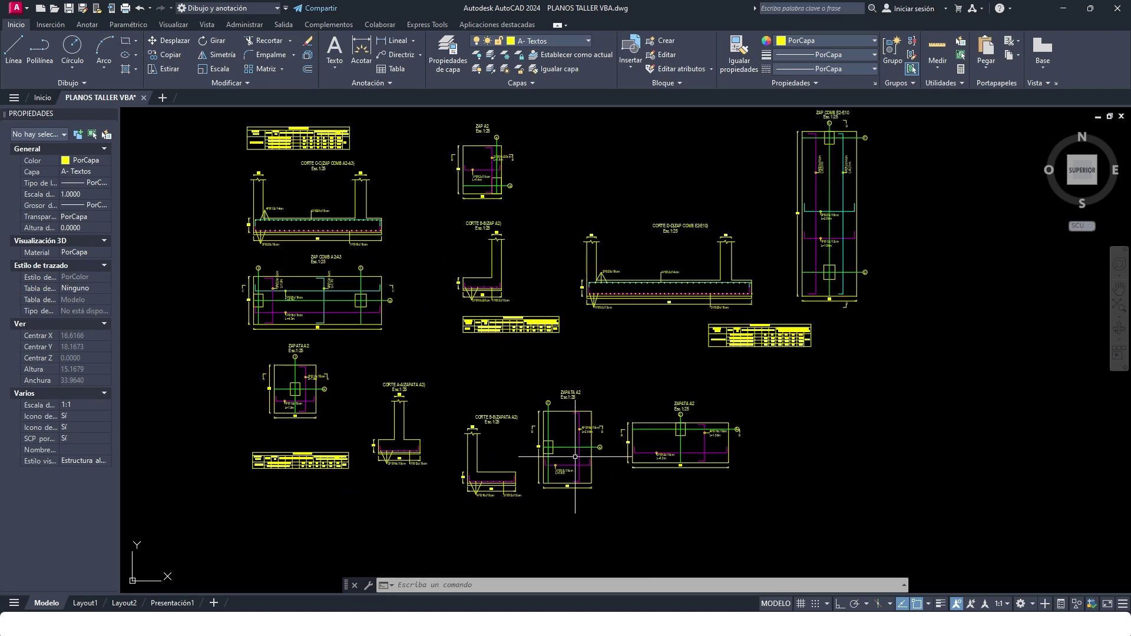
{"action": "scroll", "coordinate": [575, 456], "scroll_direction": "down", "scroll_amount": 2}
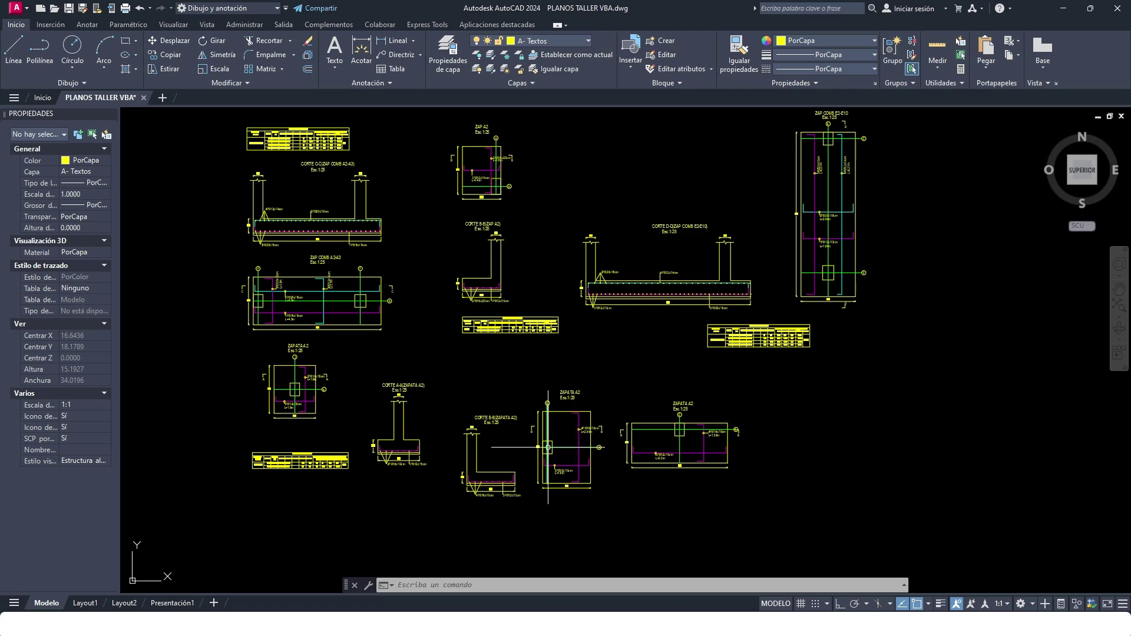
{"action": "scroll", "coordinate": [547, 448], "scroll_direction": "up", "scroll_amount": 4}
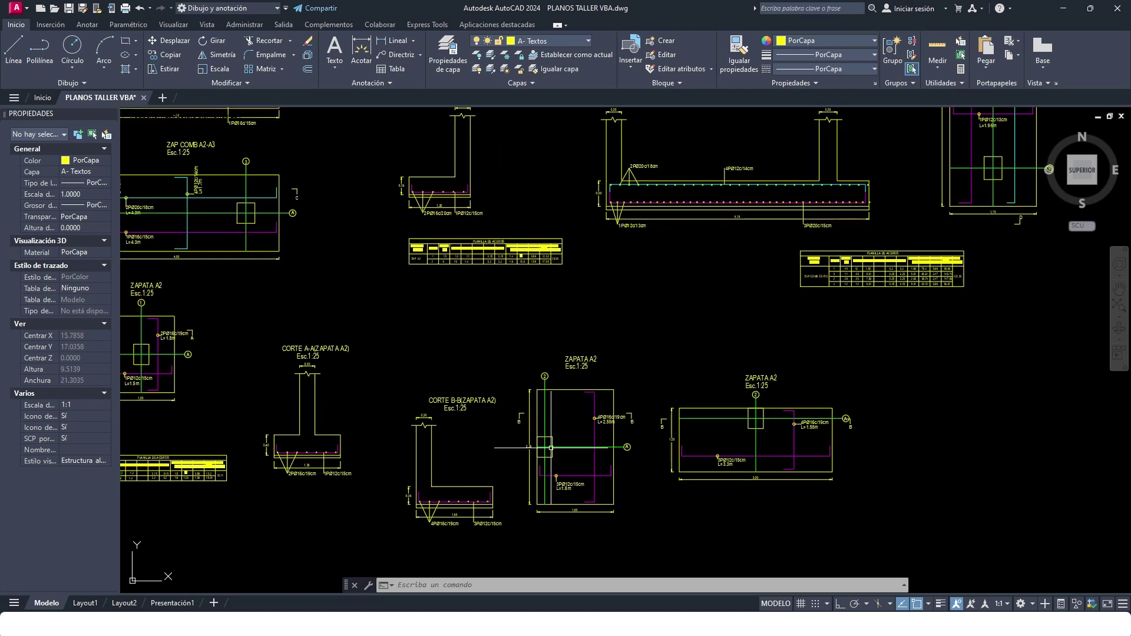
{"action": "scroll", "coordinate": [550, 442], "scroll_direction": "up", "scroll_amount": 2}
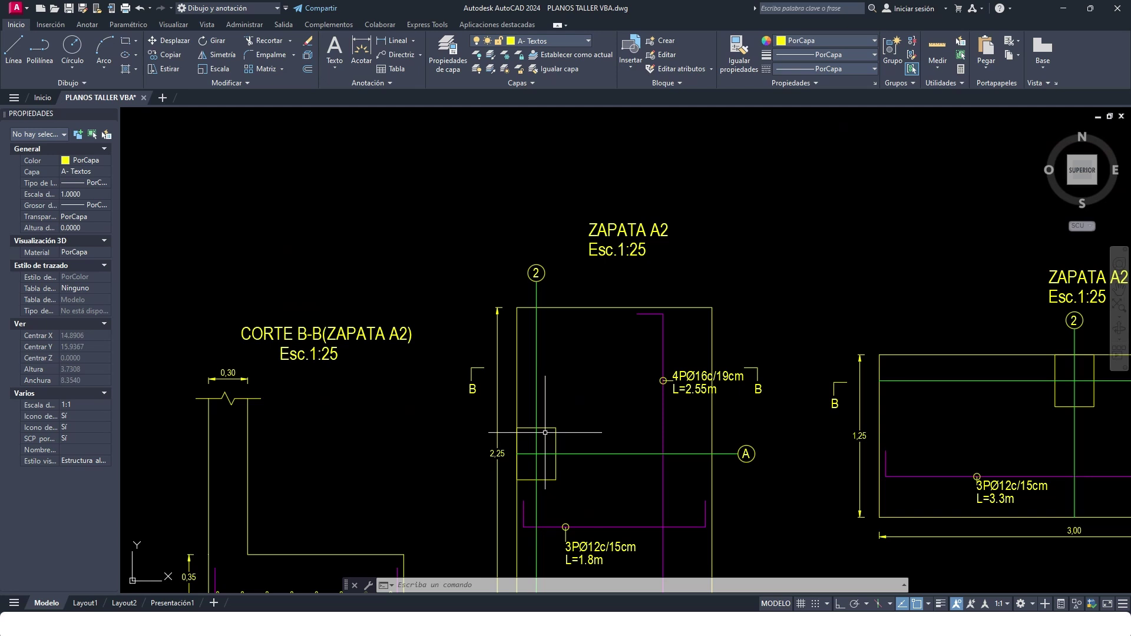
{"action": "left_click", "coordinate": [535, 399]}
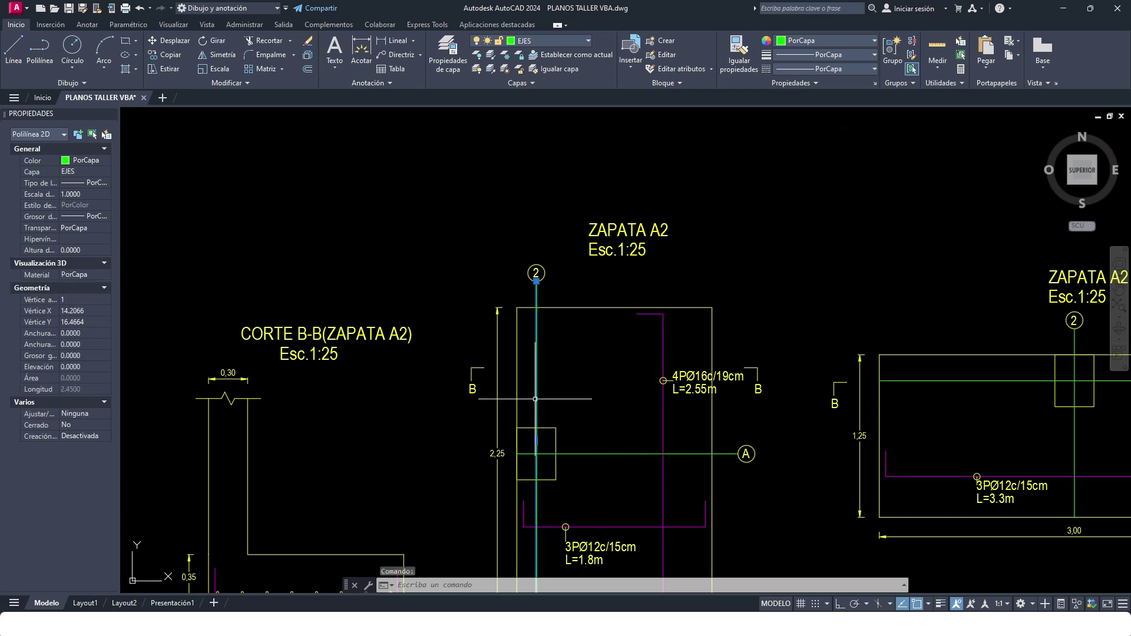
{"action": "right_click", "coordinate": [535, 399]}
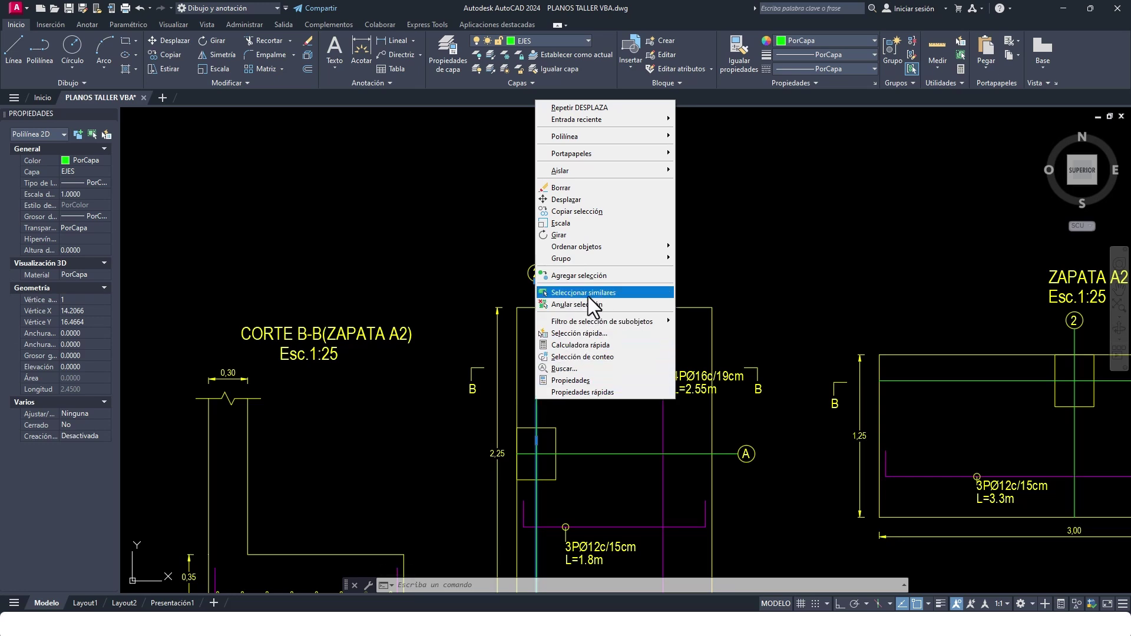
{"action": "left_click", "coordinate": [605, 292]}
{"action": "scroll", "coordinate": [612, 318], "scroll_direction": "down", "scroll_amount": 6}
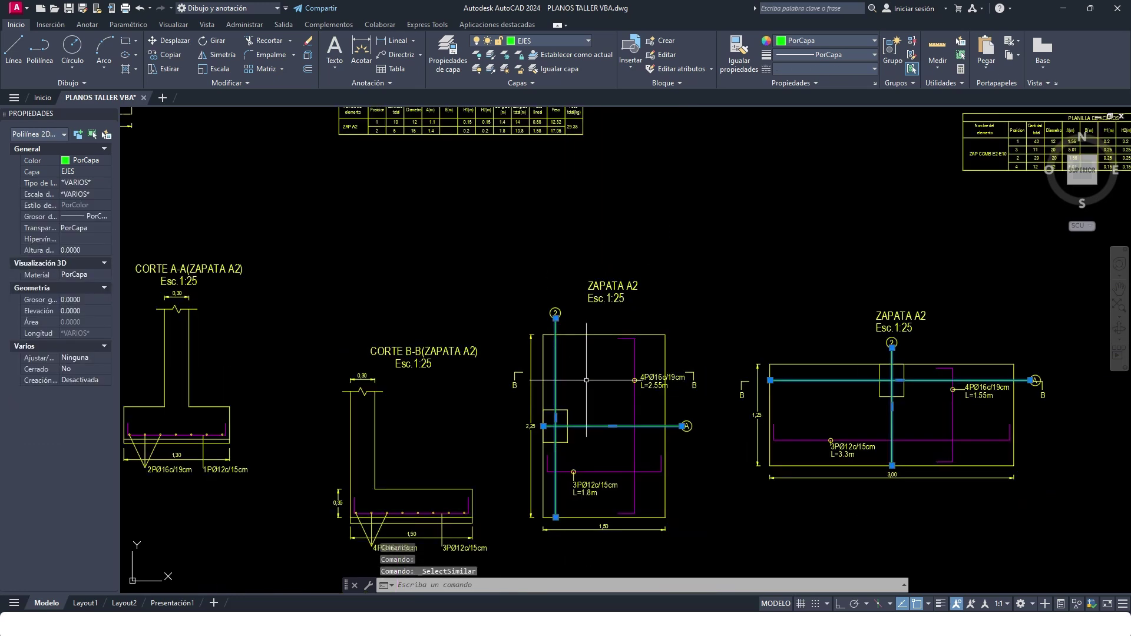
{"action": "middle_click_drag", "start_coordinate": [617, 320], "coordinate": [621, 407]}
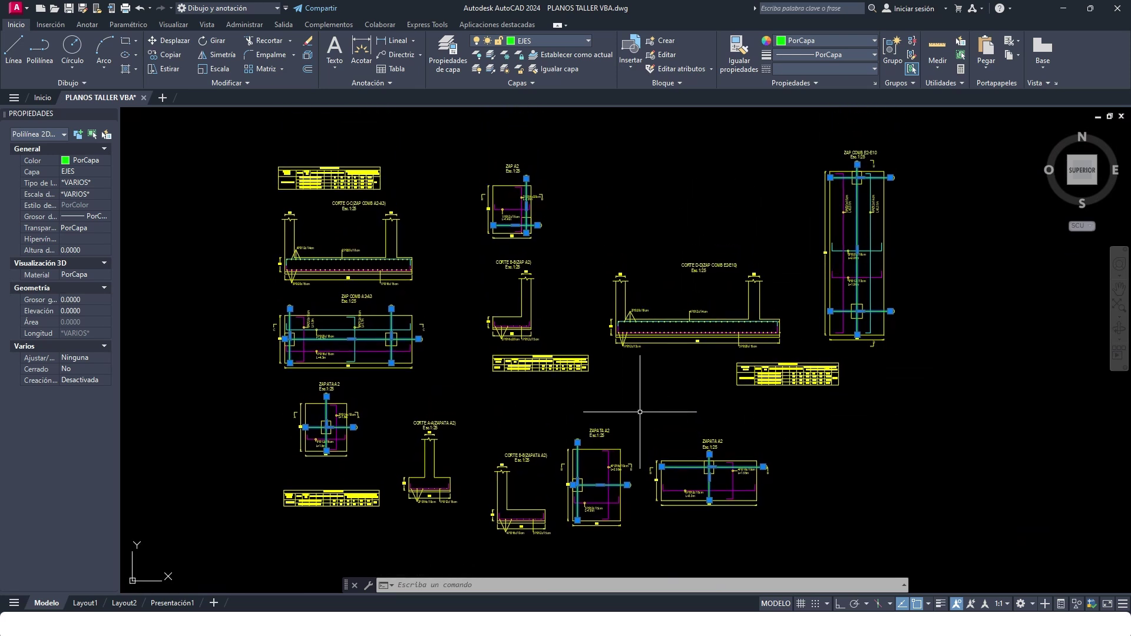
{"action": "left_click", "coordinate": [93, 181]}
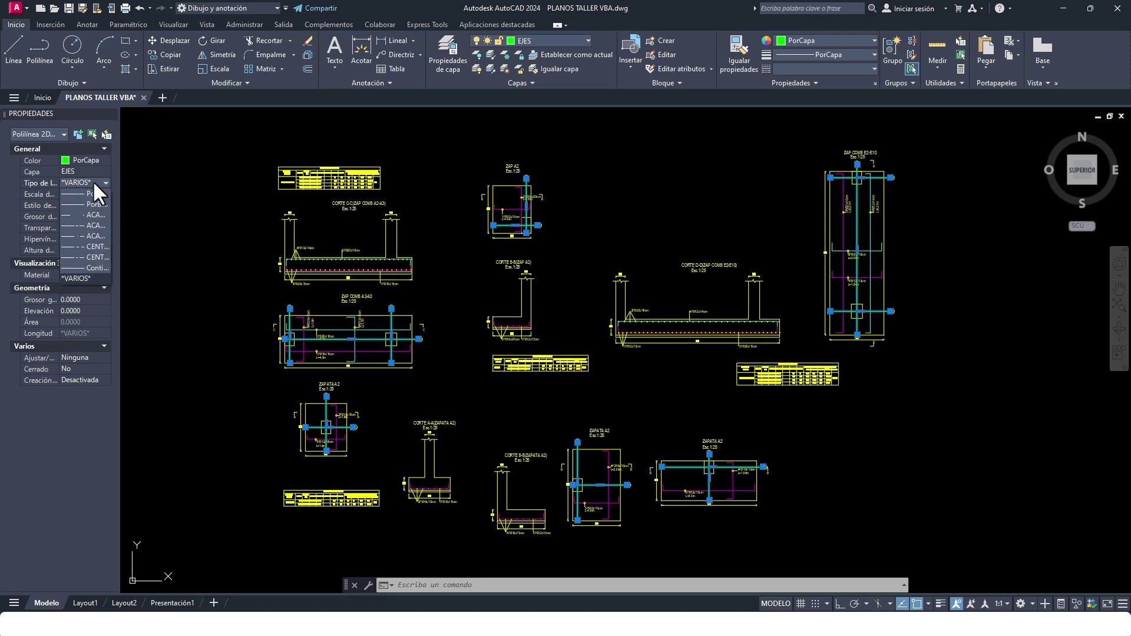
{"action": "left_click", "coordinate": [84, 245]}
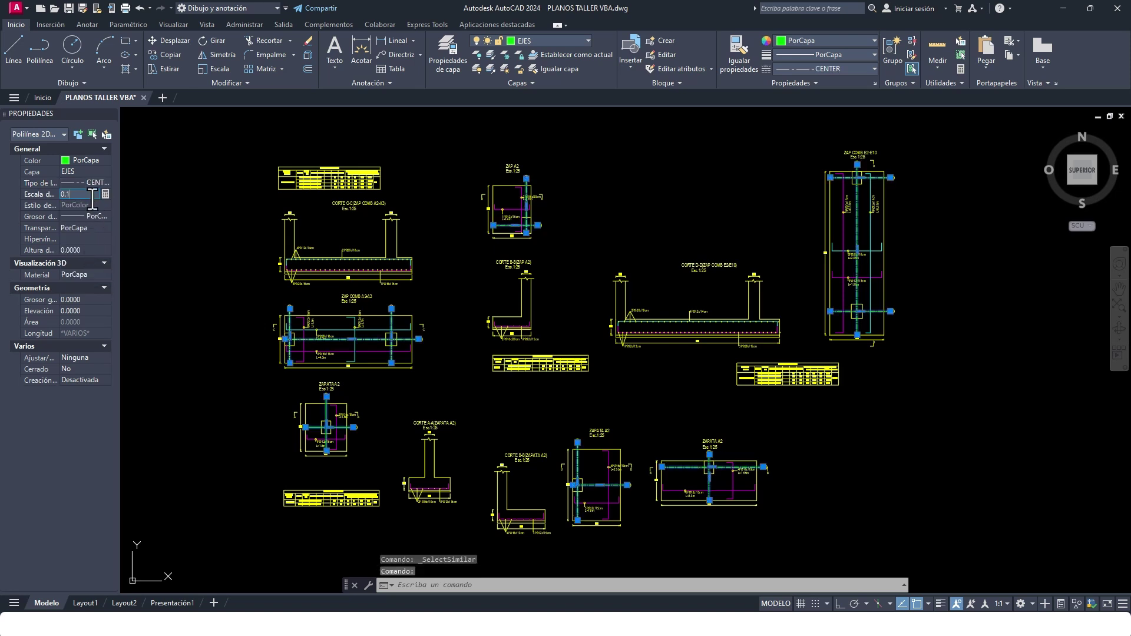
{"action": "left_click", "coordinate": [93, 199]}
{"action": "type", "text": "0.1"}
{"action": "key", "text": "Return"}
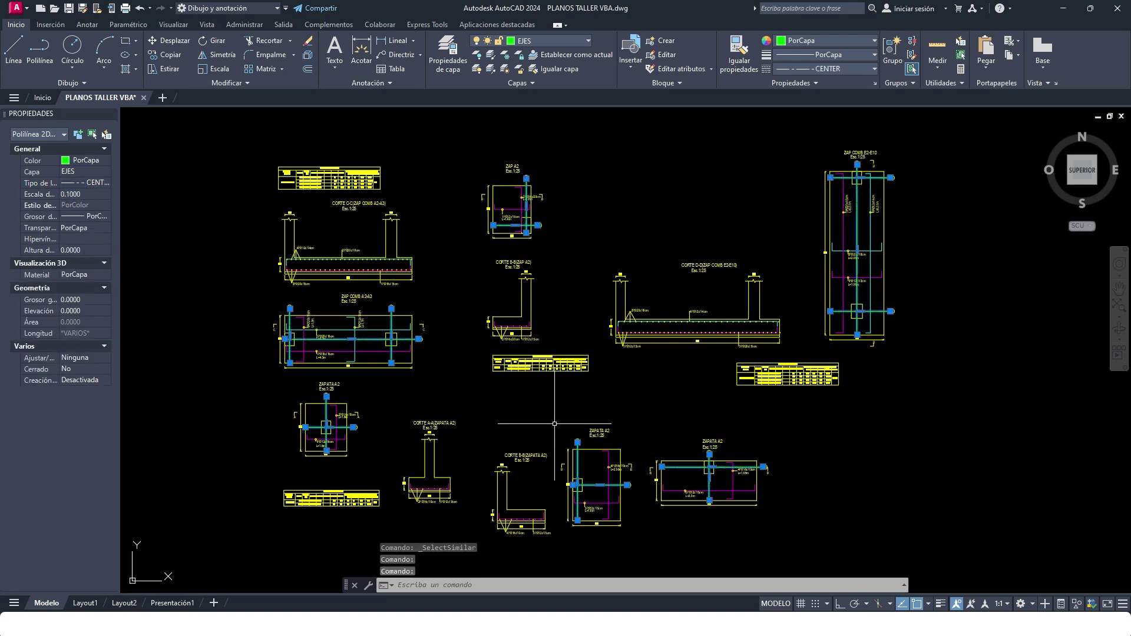
{"action": "left_click", "coordinate": [509, 393]}
{"action": "key", "text": "Escape"}
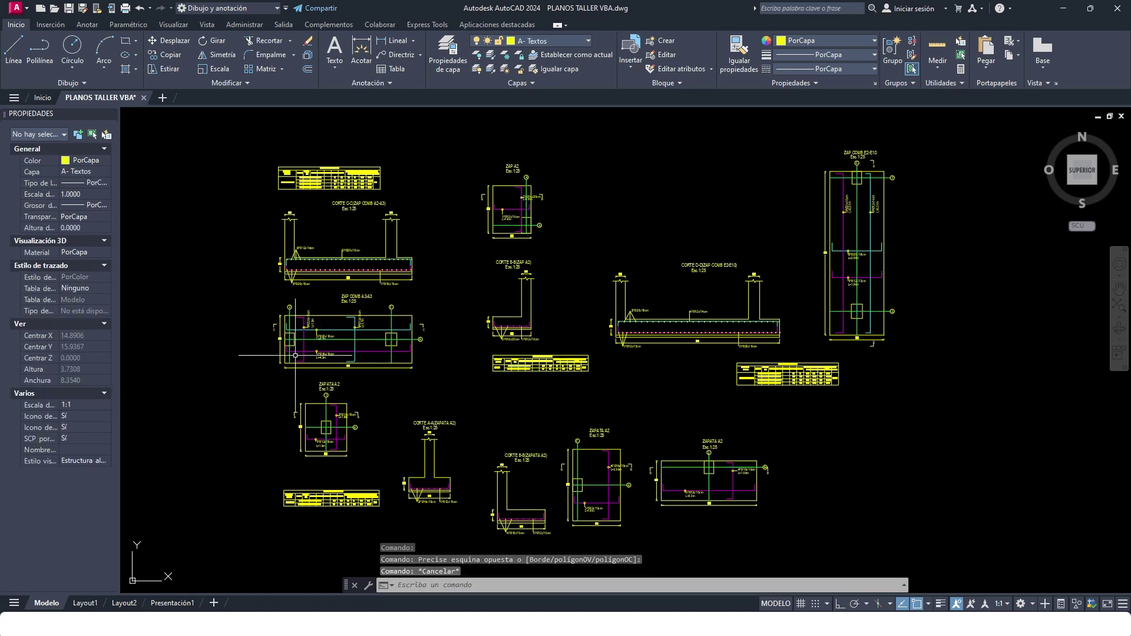
- Select all similar top reinforcement polylines on the ACEROSUPERIOR layer and set their linetype to ACAD_ISO03W100 with a scale of 0.1
{"action": "scroll", "coordinate": [302, 339], "scroll_direction": "up", "scroll_amount": 4}
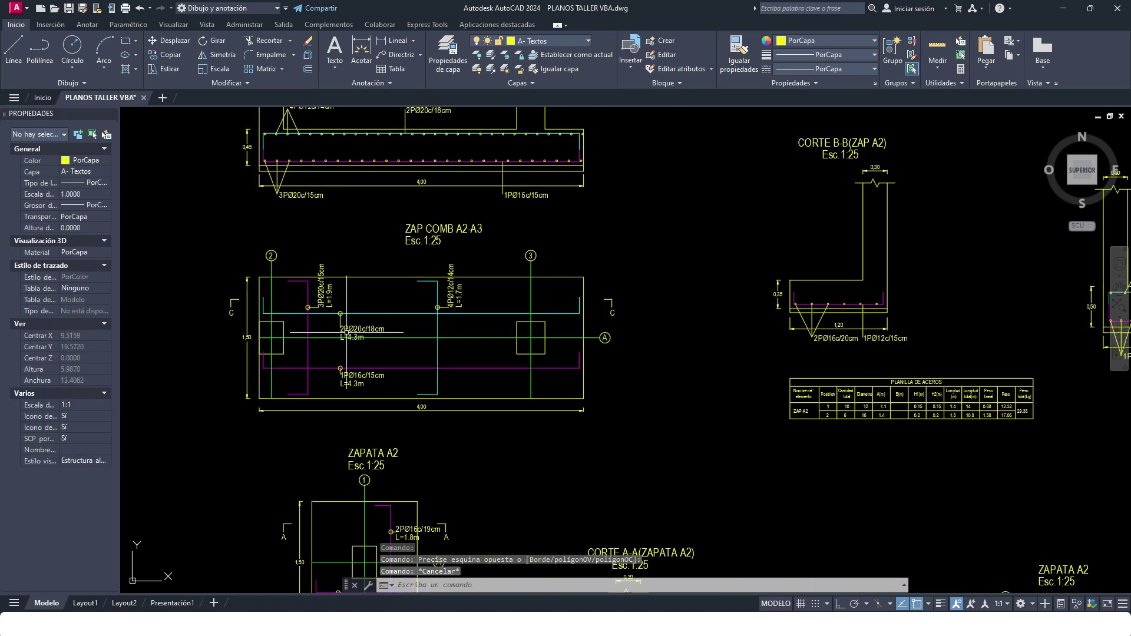
{"action": "left_click", "coordinate": [396, 313]}
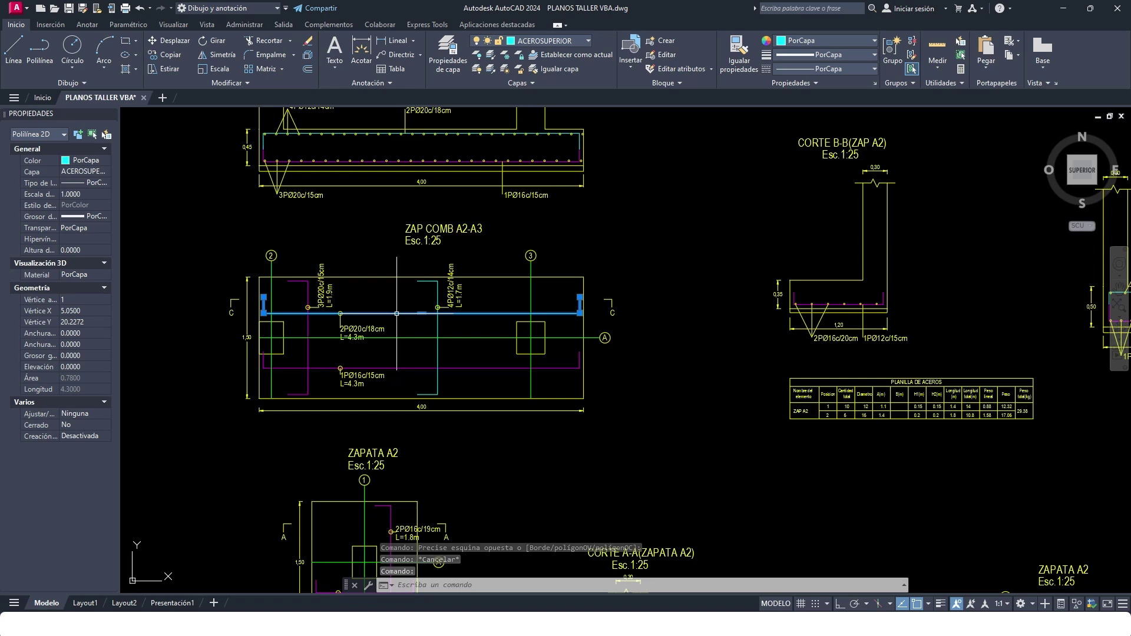
{"action": "right_click", "coordinate": [397, 314]}
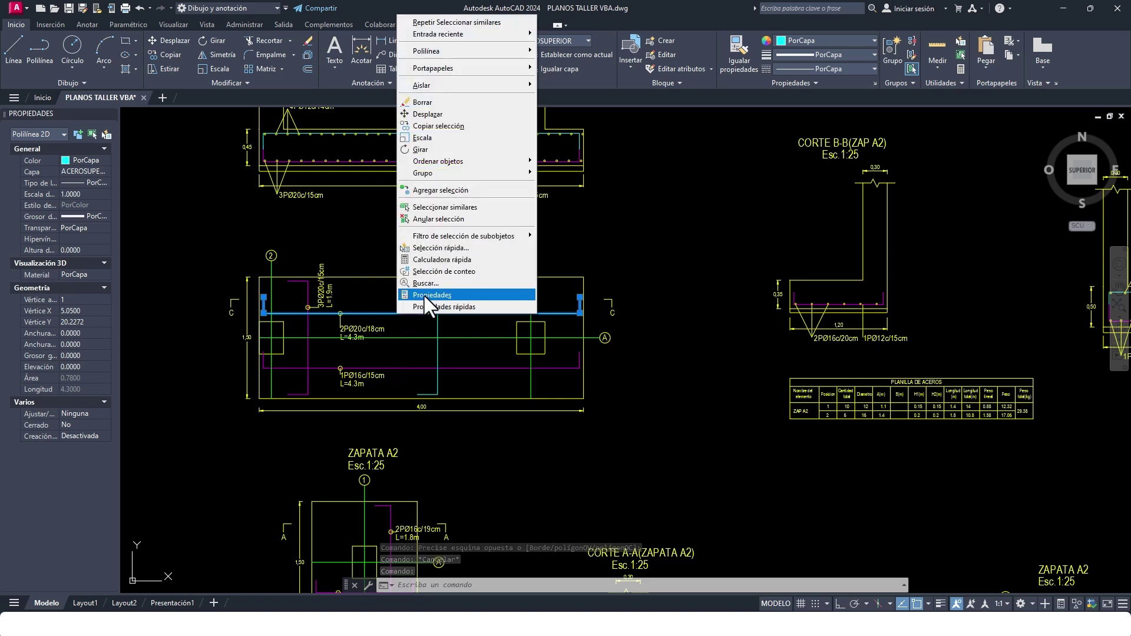
{"action": "left_click", "coordinate": [456, 207]}
{"action": "scroll", "coordinate": [296, 301], "scroll_direction": "down", "scroll_amount": 4}
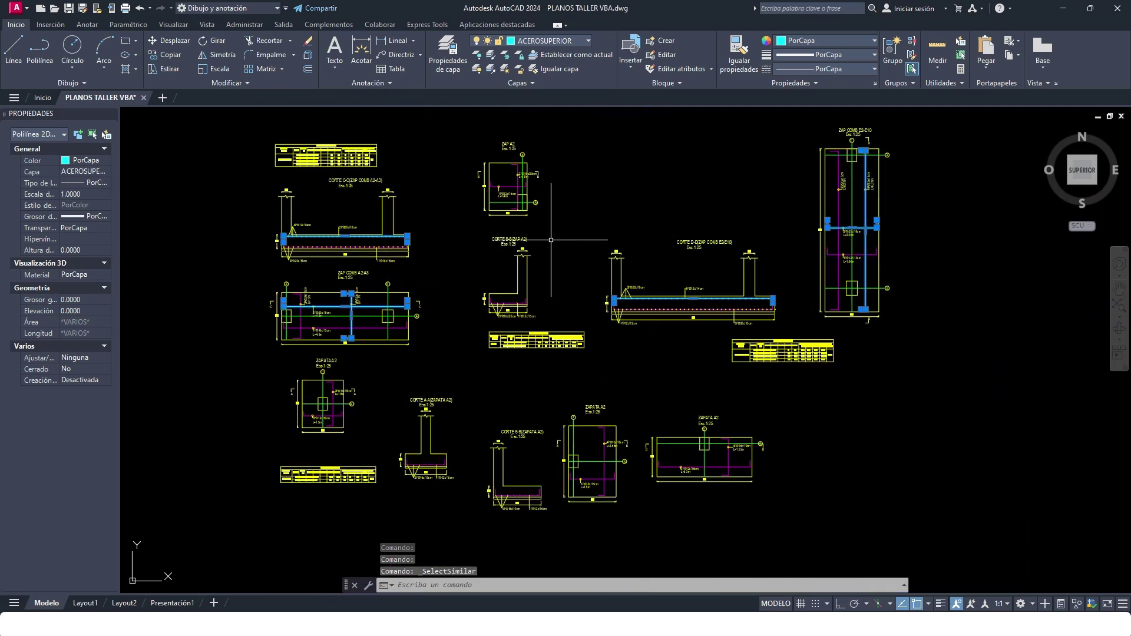
{"action": "left_click", "coordinate": [90, 182]}
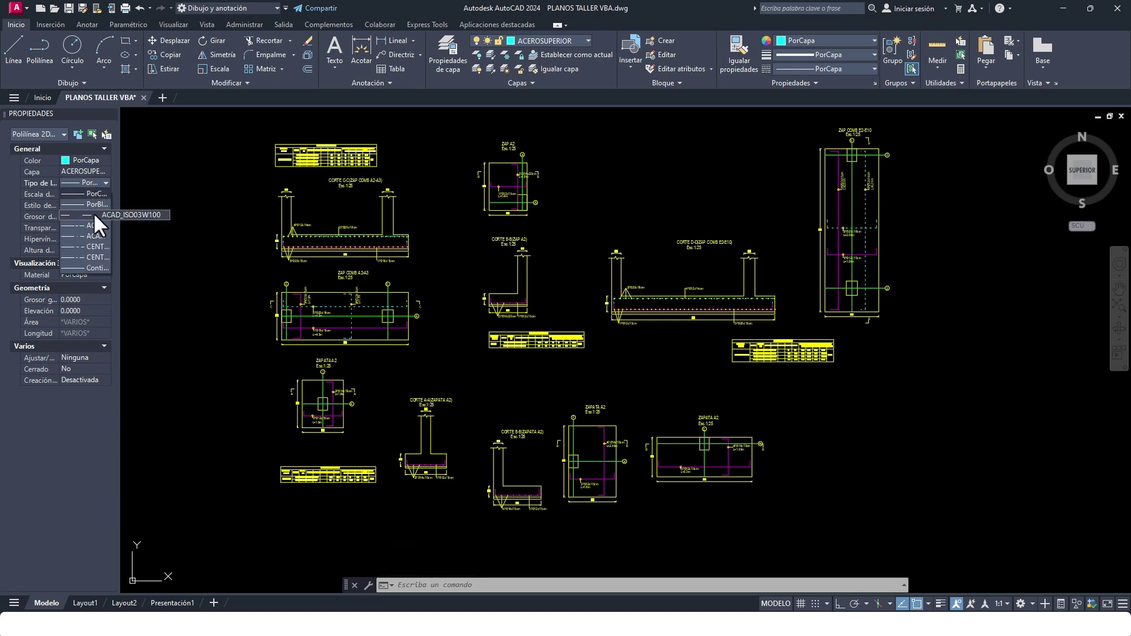
{"action": "left_click", "coordinate": [93, 214]}
{"action": "left_click", "coordinate": [92, 194]}
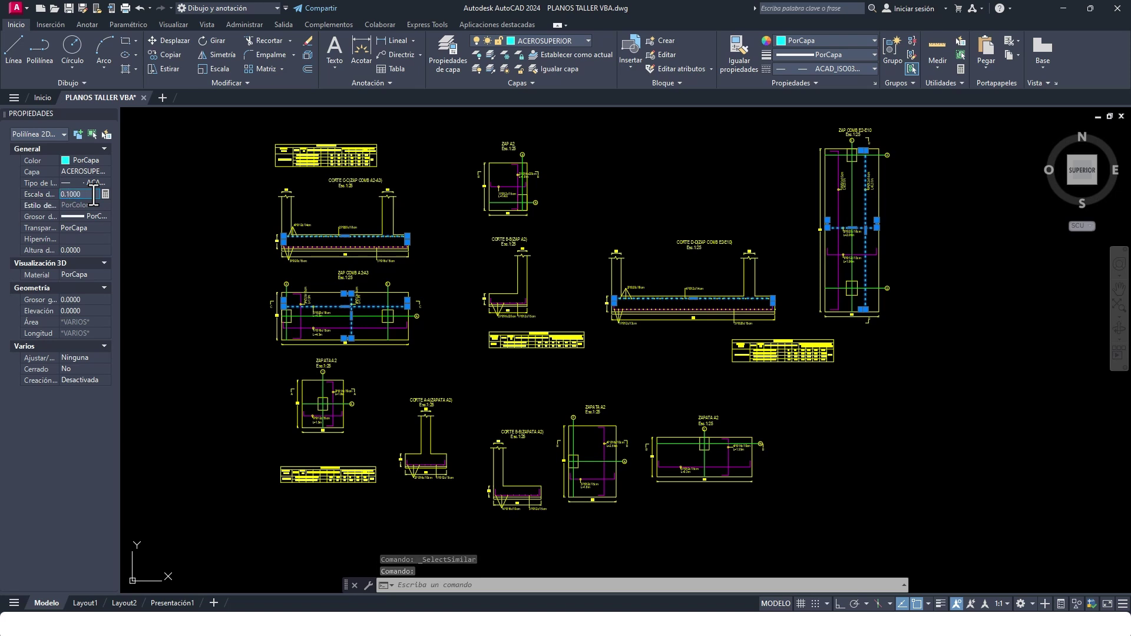
{"action": "type", "text": "0.1000"}
{"action": "key", "text": "Return"}
{"action": "middle_click_drag", "start_coordinate": [470, 211], "coordinate": [465, 226]}
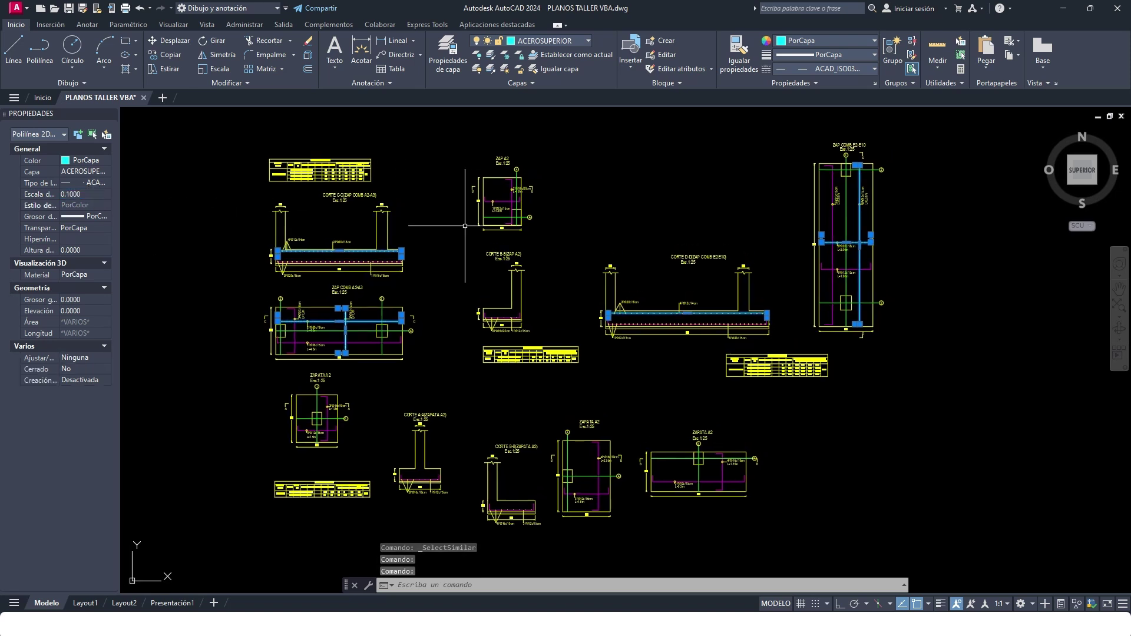
{"action": "key", "text": "Escape"}
- Add a new layout after Presentación1, open it, and delete its default viewport
{"action": "mouse_move", "coordinate": [83, 604]}
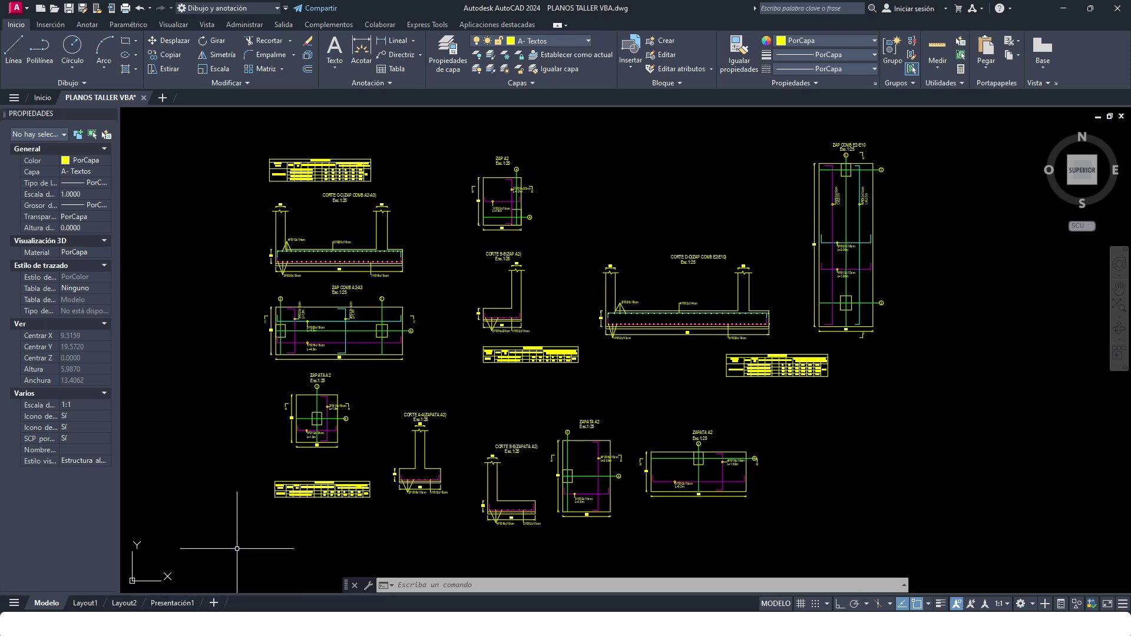
{"action": "left_click", "coordinate": [175, 604]}
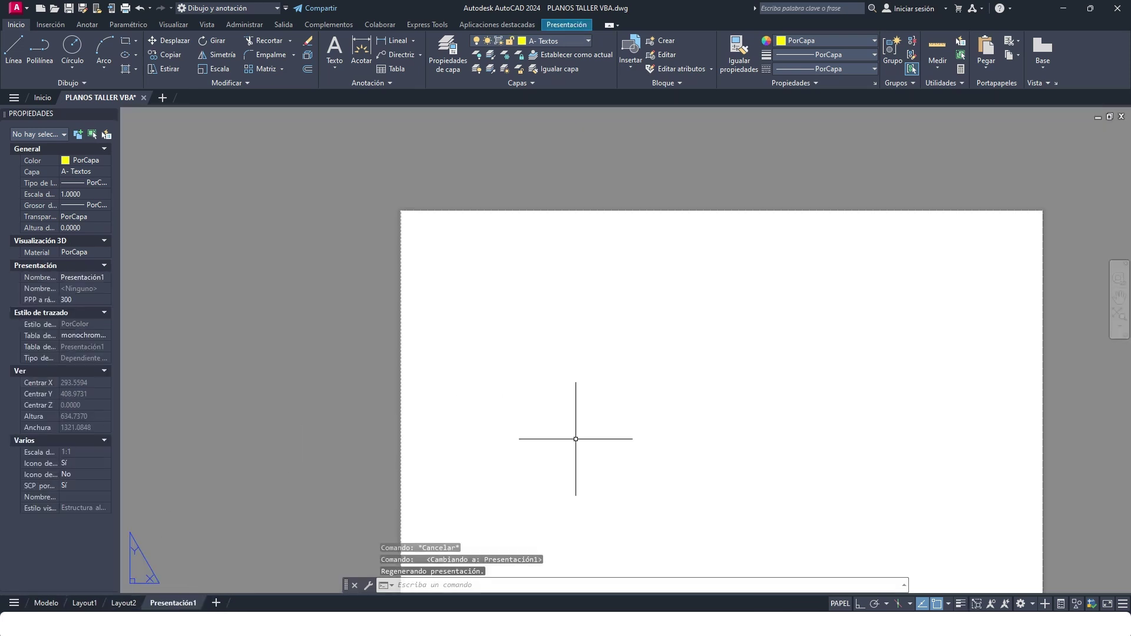
{"action": "middle_click_drag", "start_coordinate": [576, 437], "coordinate": [394, 328]}
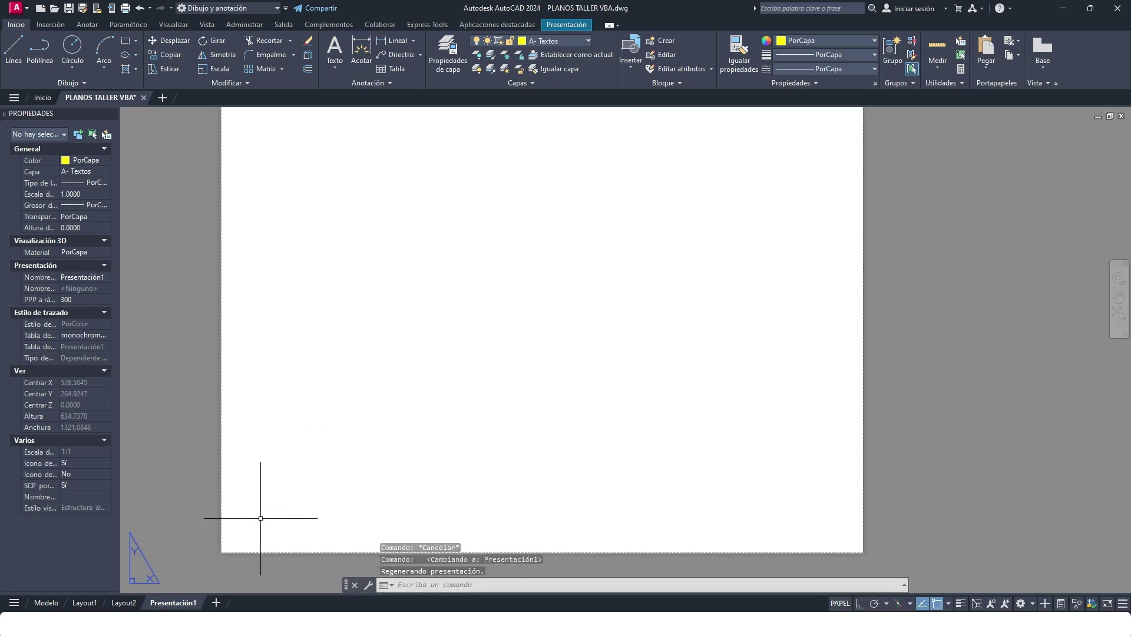
{"action": "left_click", "coordinate": [216, 602]}
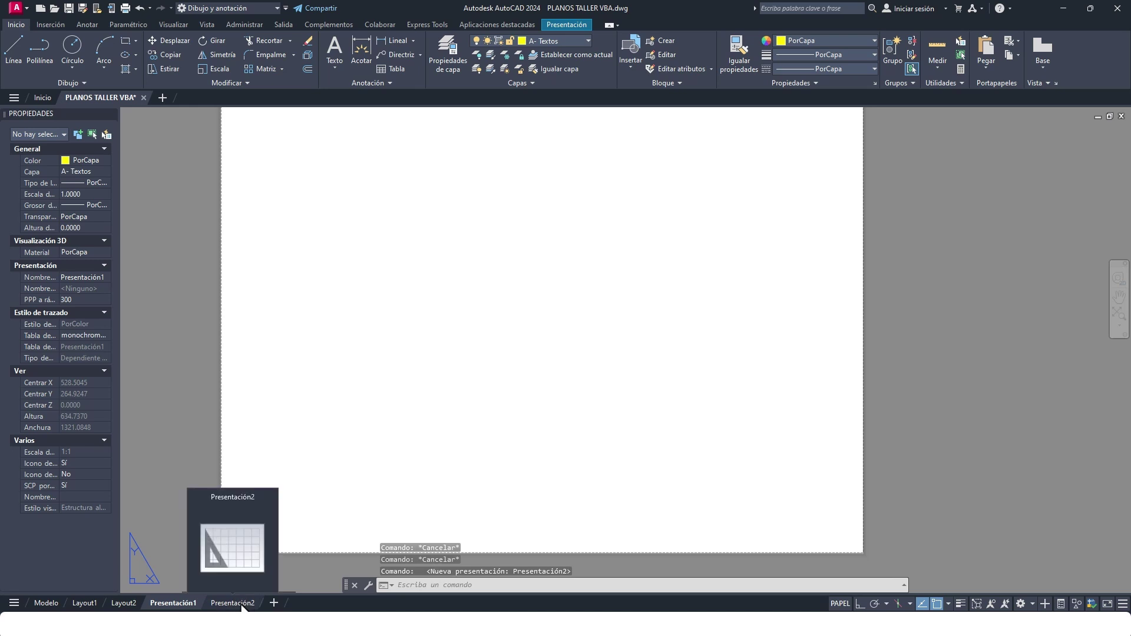
{"action": "left_click", "coordinate": [232, 602]}
{"action": "scroll", "coordinate": [271, 465], "scroll_direction": "down", "scroll_amount": 2}
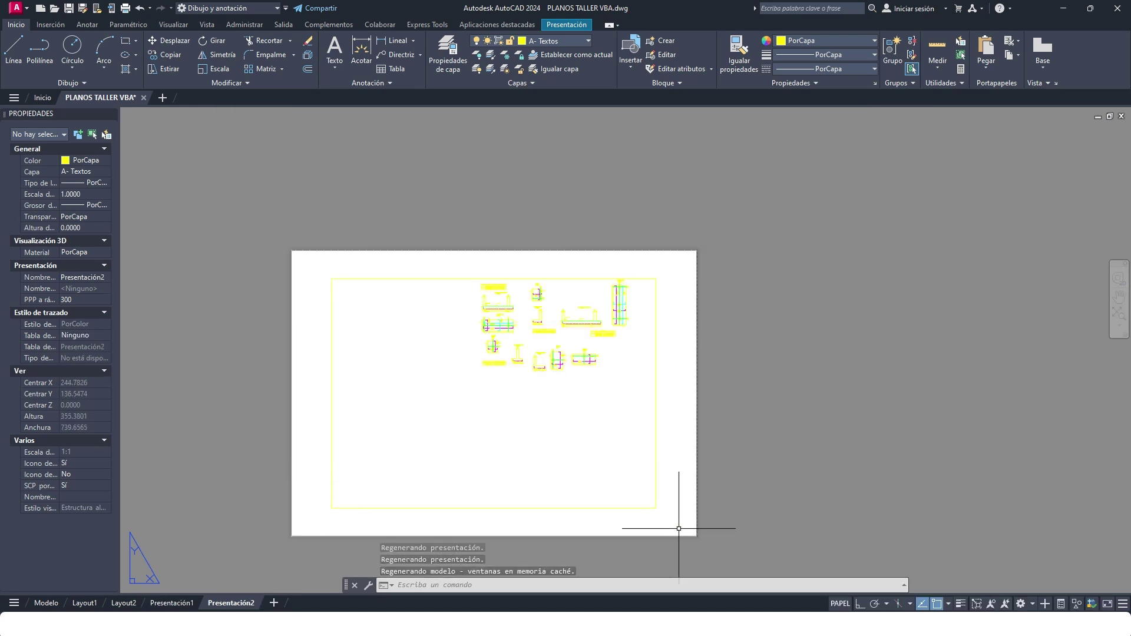
{"action": "key", "text": "ctrl+a"}
{"action": "key", "text": "Delete"}
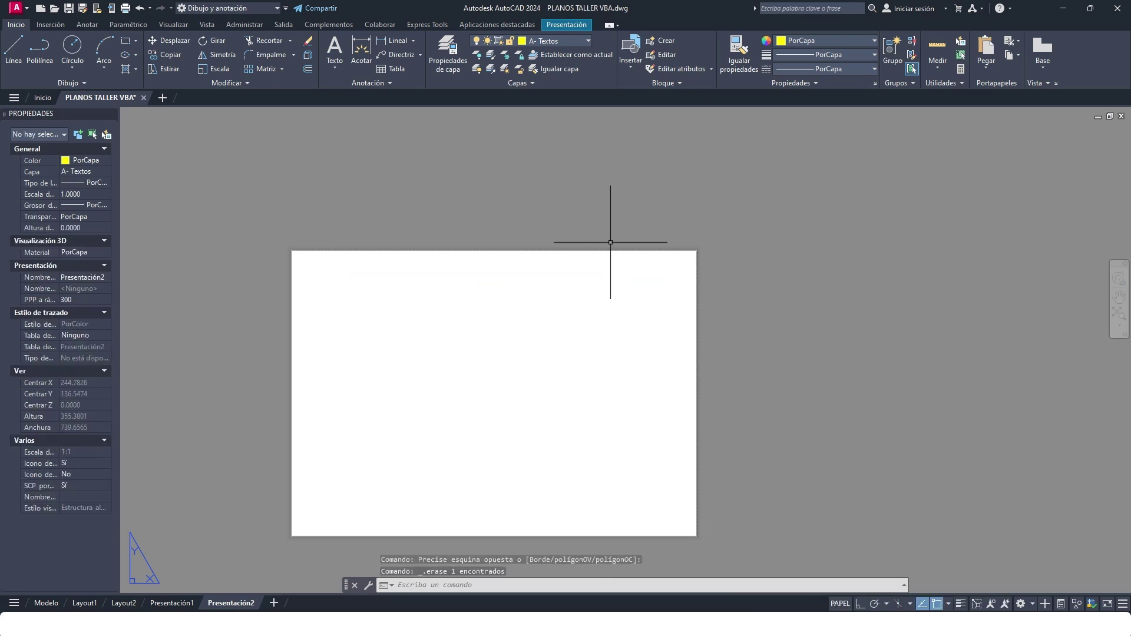
- Modify the new layout's page setup to use the DWG To PDF.pc3 plotter, ISO A1 (841.00 x 594.00 mm) paper and the monochrome.ctb plot style table
{"action": "right_click", "coordinate": [243, 605]}
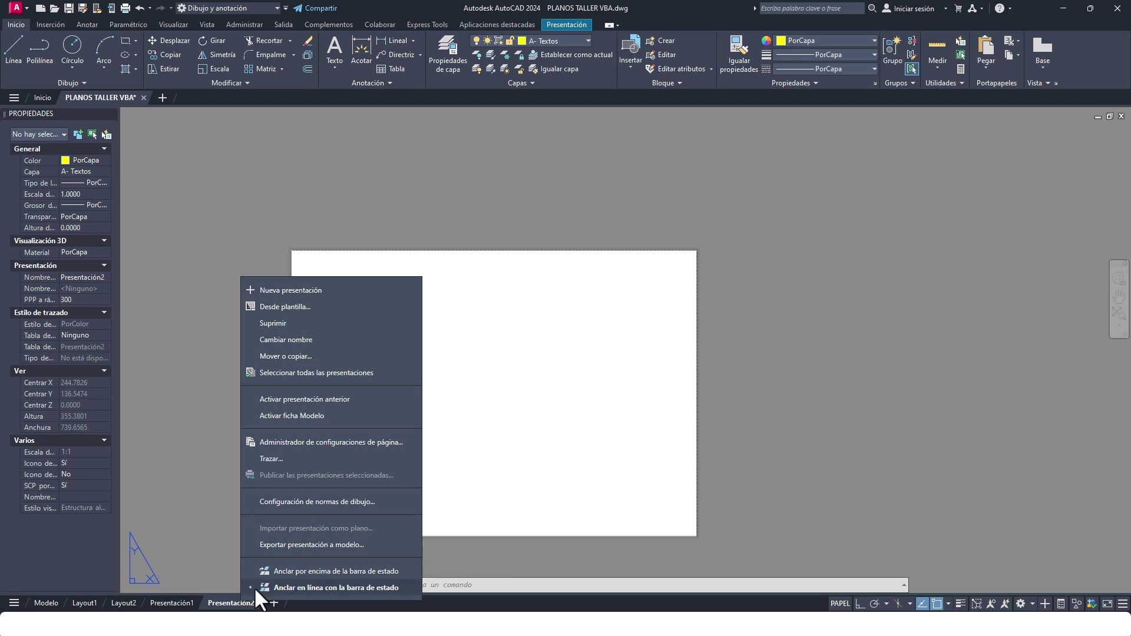
{"action": "left_click", "coordinate": [327, 443]}
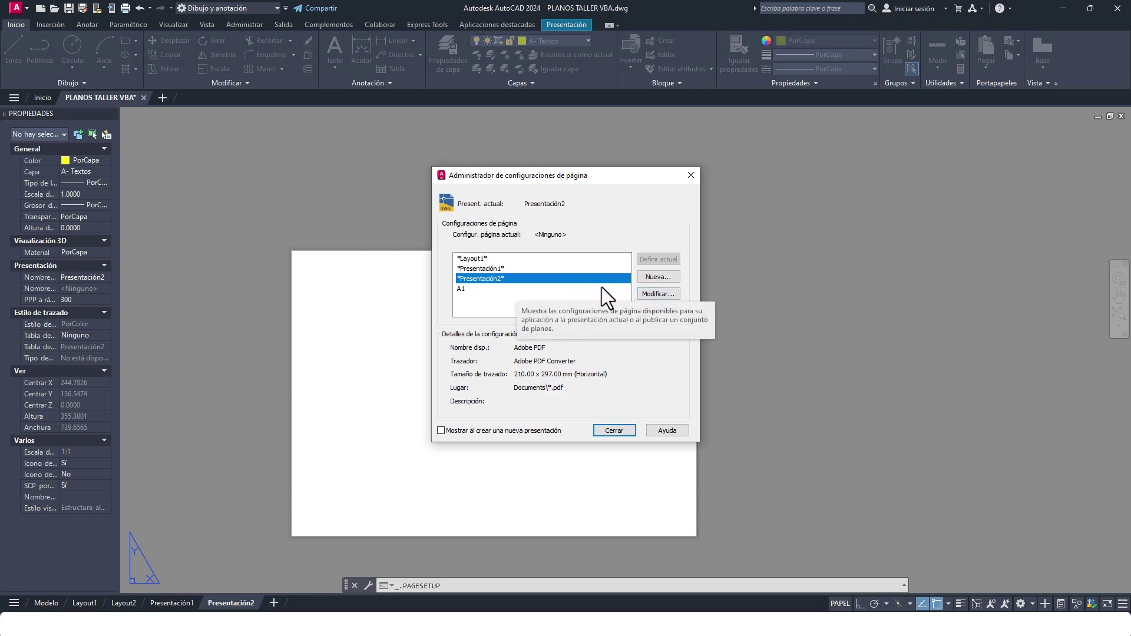
{"action": "left_click", "coordinate": [656, 294]}
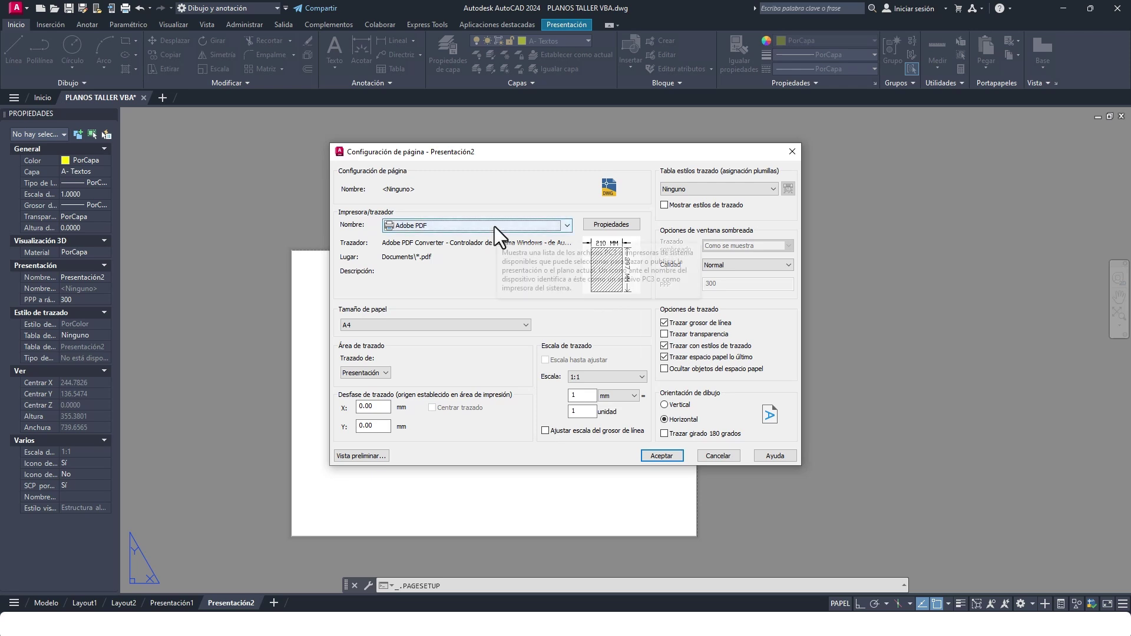
{"action": "left_click", "coordinate": [494, 226]}
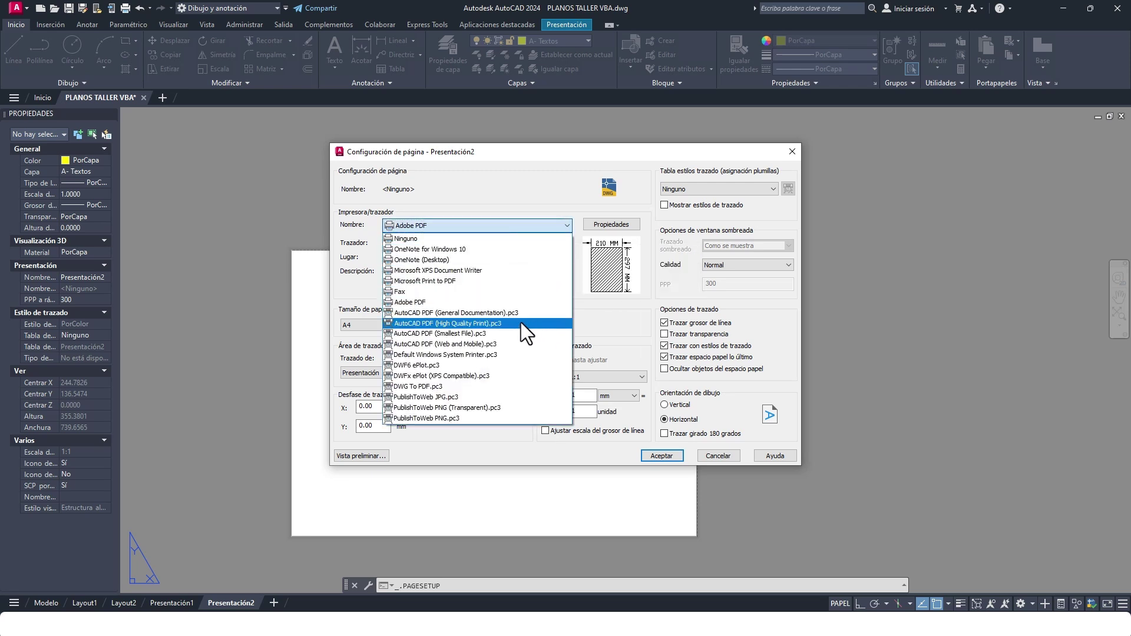
{"action": "left_click", "coordinate": [457, 388]}
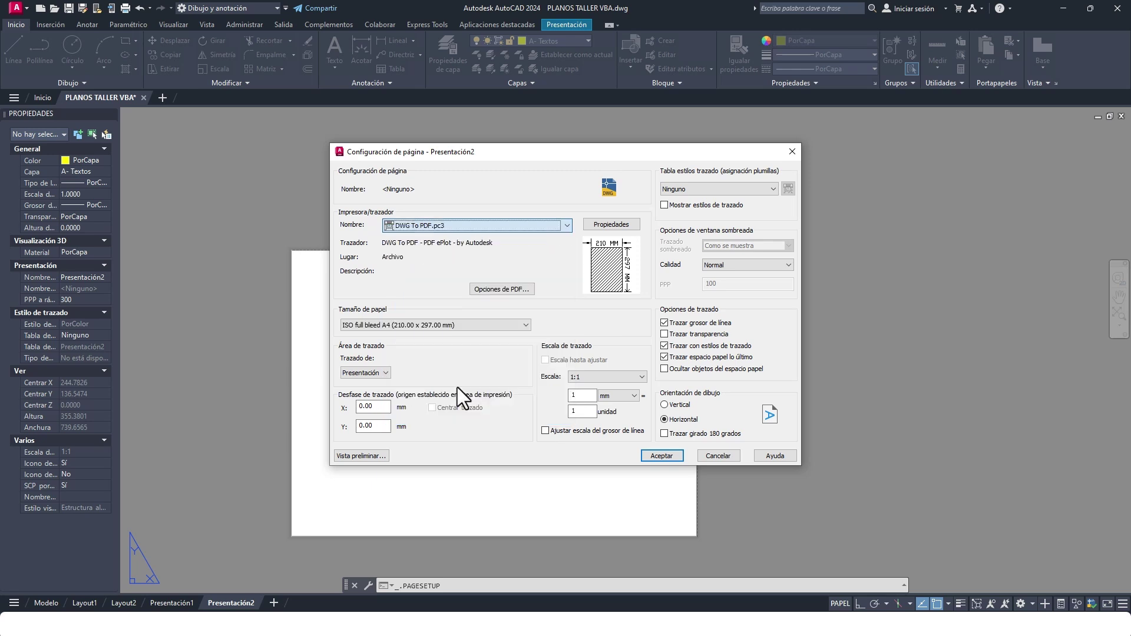
{"action": "left_click", "coordinate": [456, 326]}
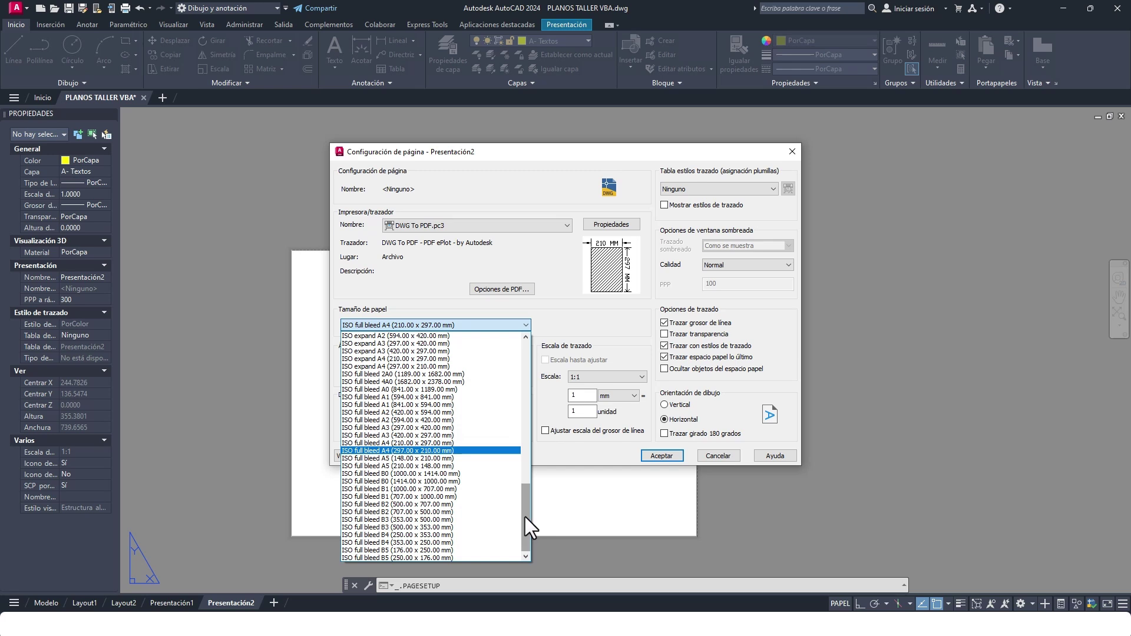
{"action": "left_click_drag", "start_coordinate": [525, 518], "coordinate": [529, 472]}
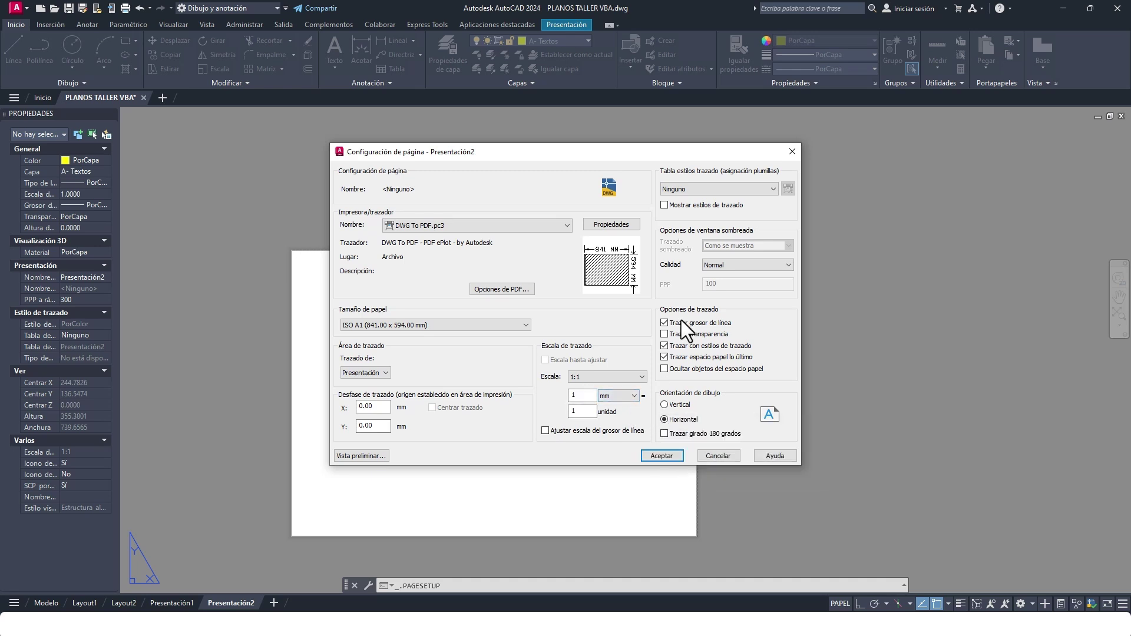
{"action": "left_click", "coordinate": [724, 190]}
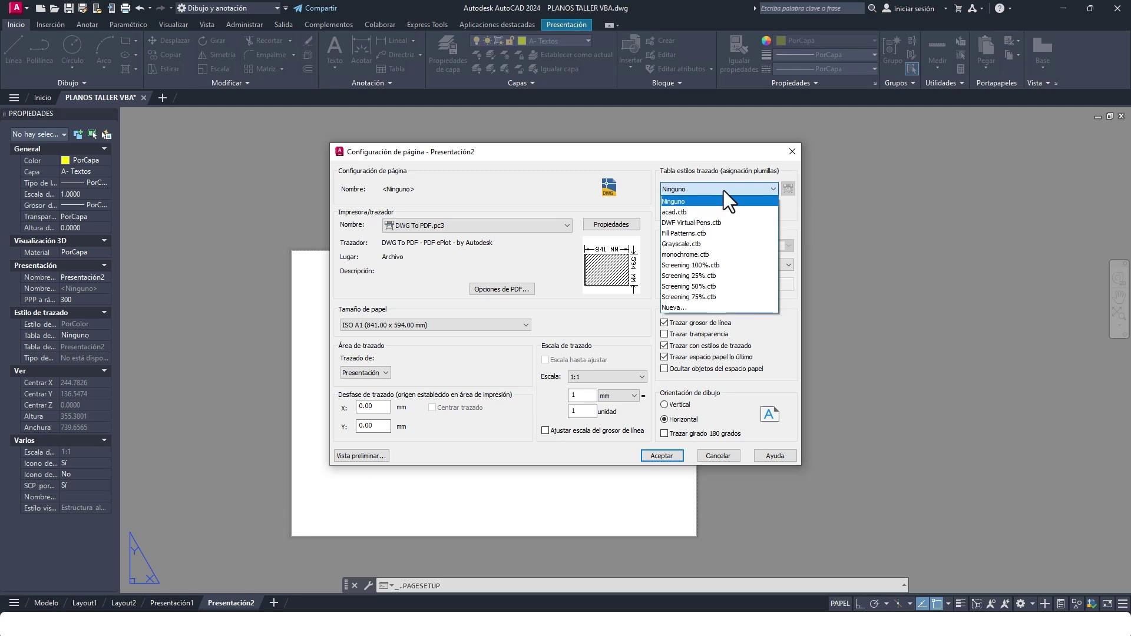
{"action": "left_click", "coordinate": [718, 257]}
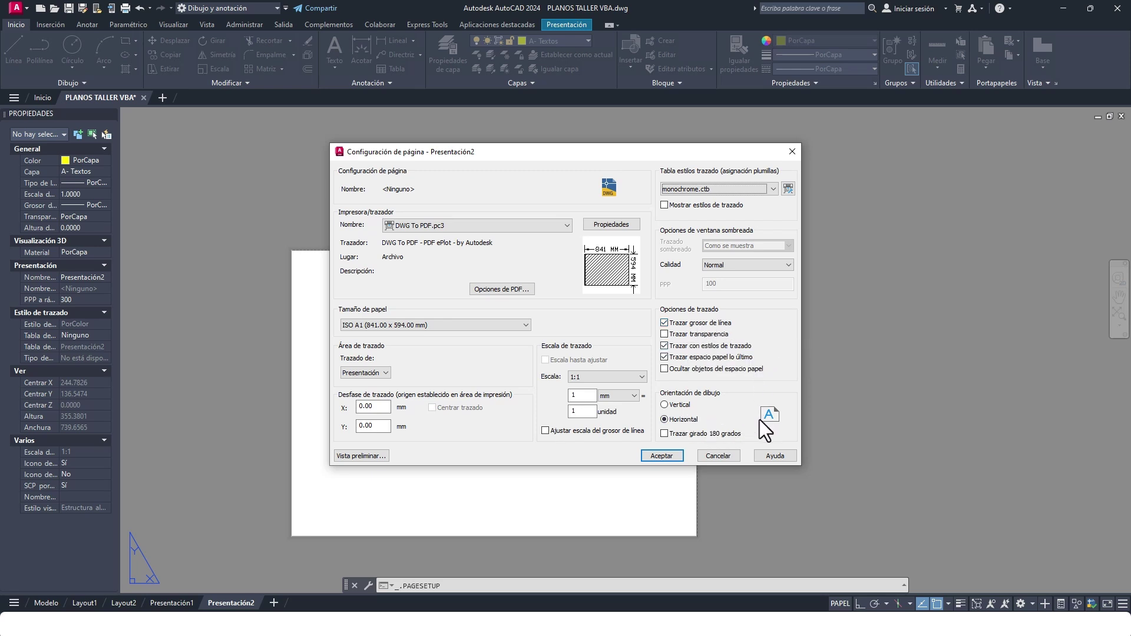
- Open the plotter's properties and select ISO A1 (841.00 x 594.00 mm) among the standard paper sizes whose printable area can be modified
{"action": "left_click", "coordinate": [611, 226]}
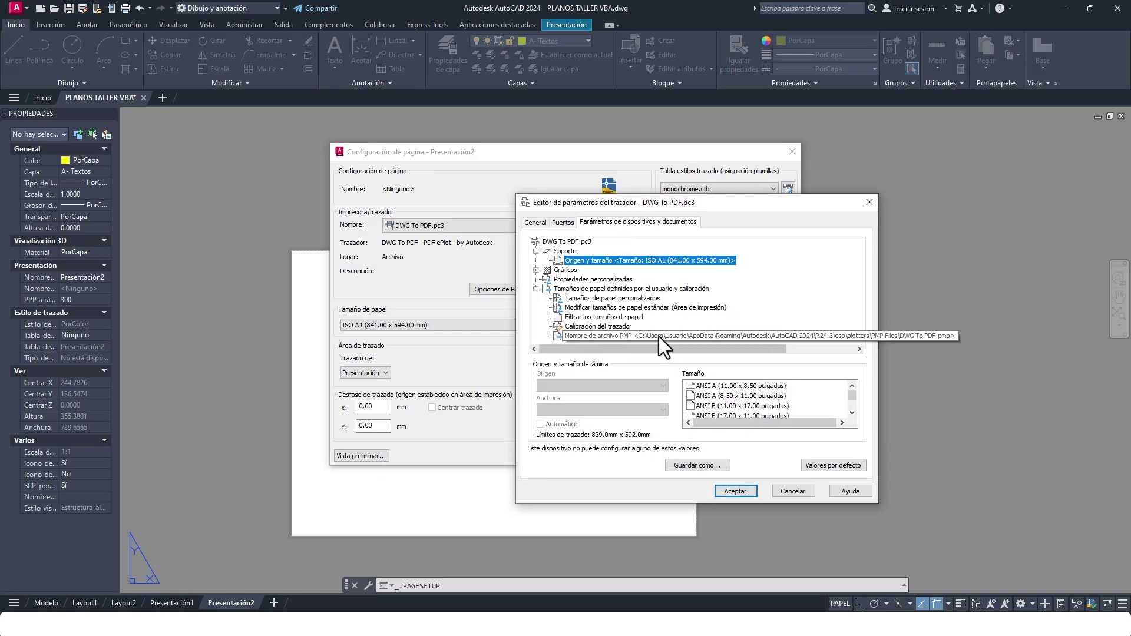
{"action": "left_click", "coordinate": [631, 309]}
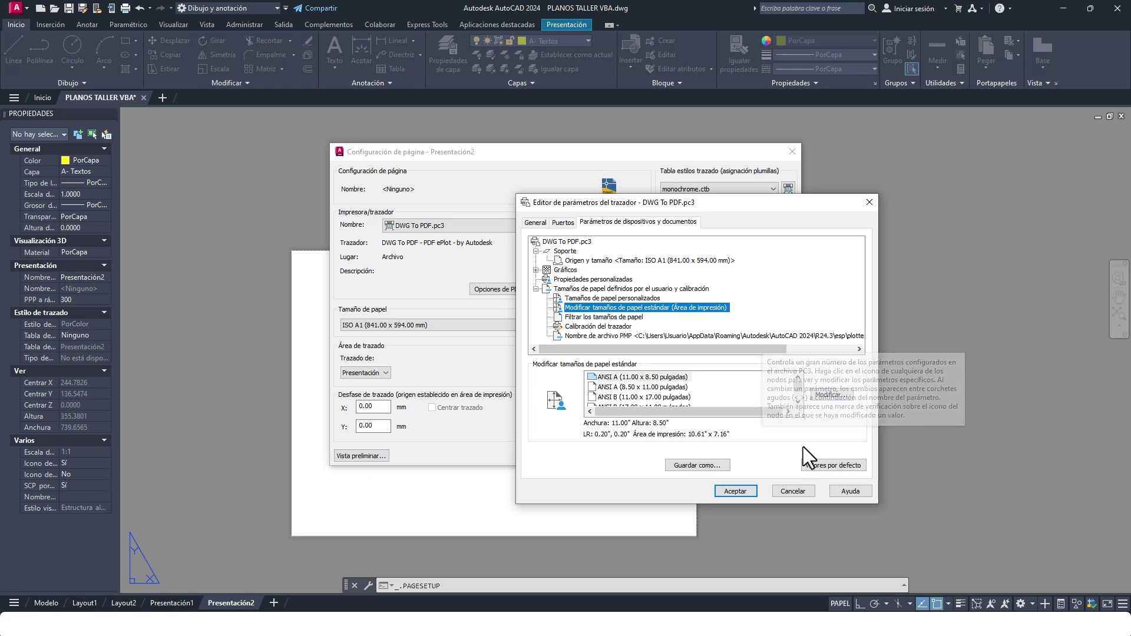
{"action": "left_click", "coordinate": [797, 401]}
{"action": "left_click", "coordinate": [798, 401]}
{"action": "left_click", "coordinate": [798, 401]}
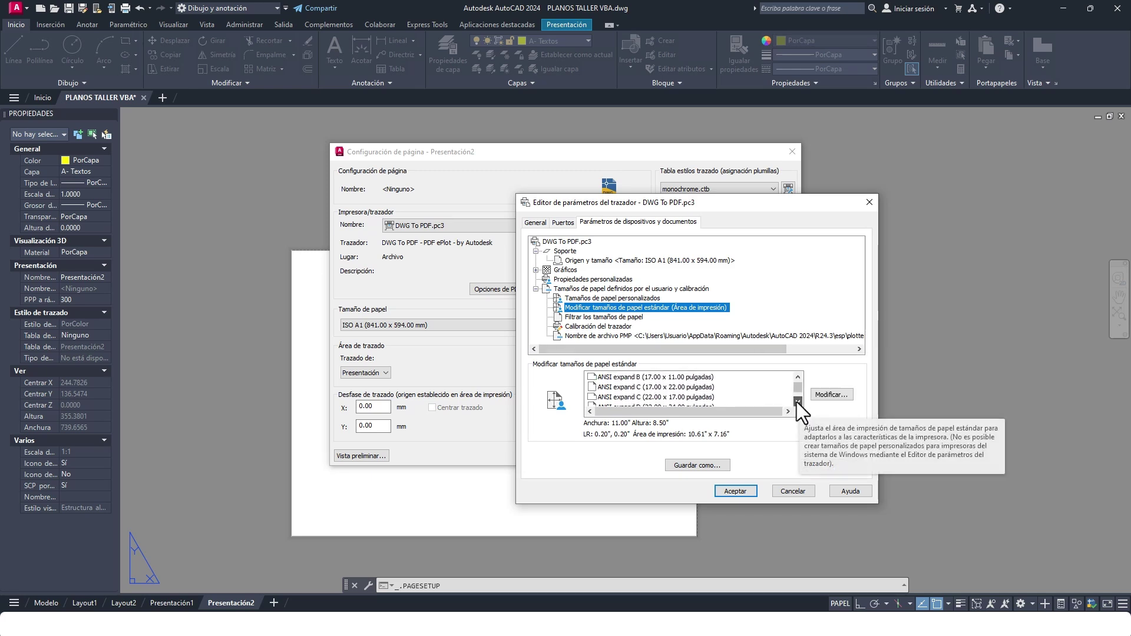
{"action": "left_click", "coordinate": [798, 401]}
{"action": "left_click", "coordinate": [797, 402]}
{"action": "left_click", "coordinate": [797, 401]}
{"action": "left_click", "coordinate": [797, 401]}
{"action": "left_click", "coordinate": [798, 401]}
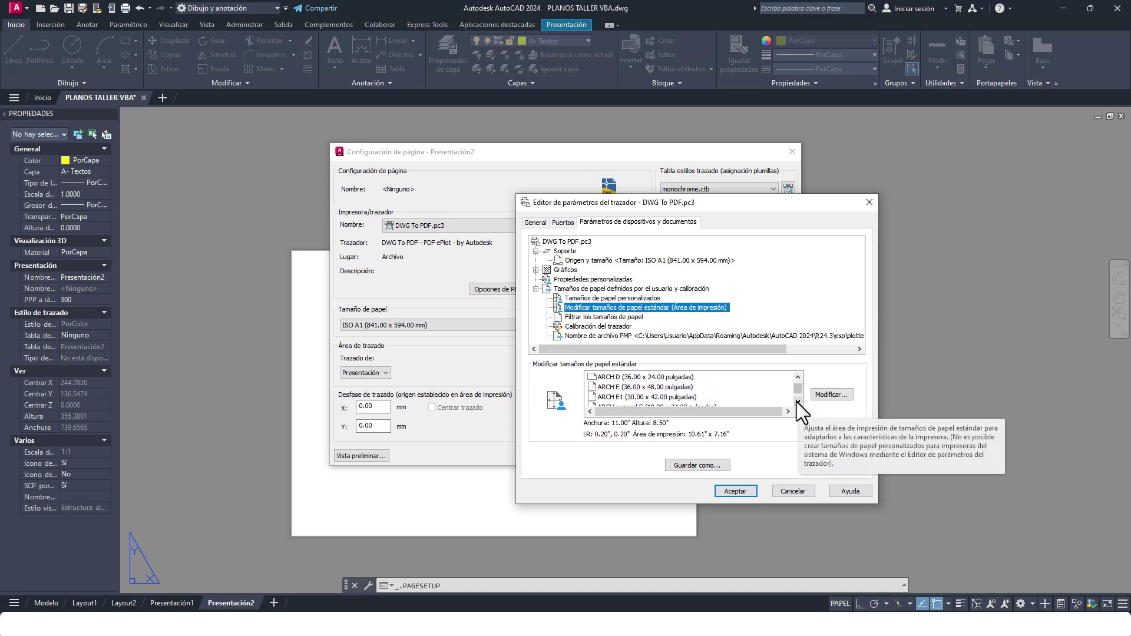
{"action": "left_click", "coordinate": [798, 401]}
{"action": "left_click", "coordinate": [798, 401]}
{"action": "left_click", "coordinate": [798, 401]}
{"action": "left_click", "coordinate": [798, 402]}
{"action": "left_click", "coordinate": [798, 401]}
{"action": "left_click", "coordinate": [797, 401]}
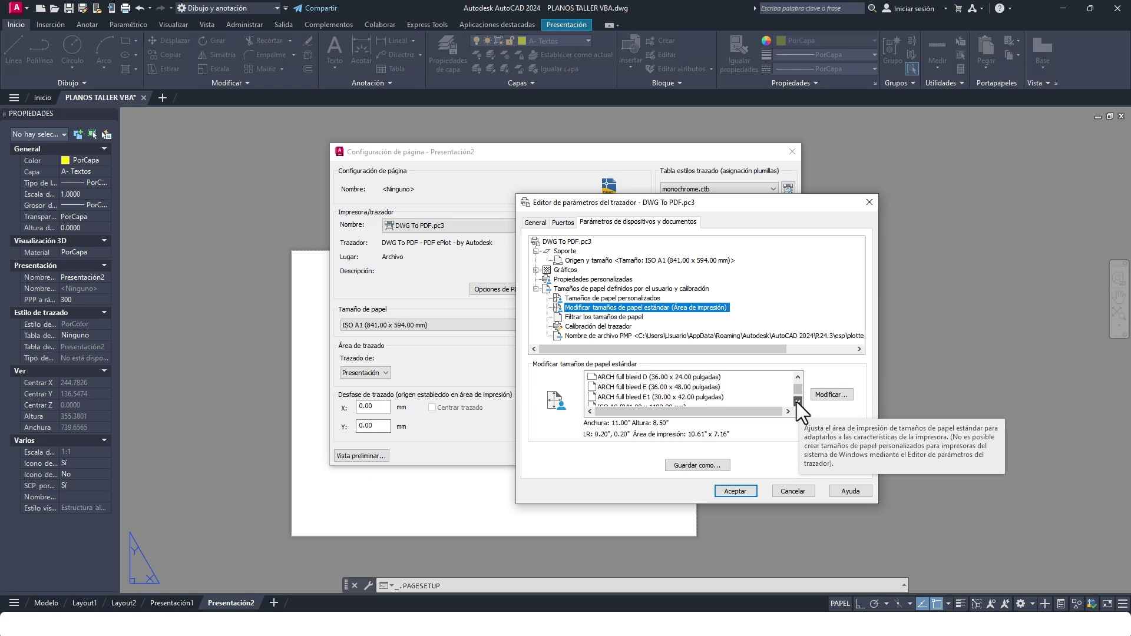
{"action": "left_click", "coordinate": [798, 402]}
{"action": "left_click", "coordinate": [798, 401]}
{"action": "left_click", "coordinate": [797, 402]}
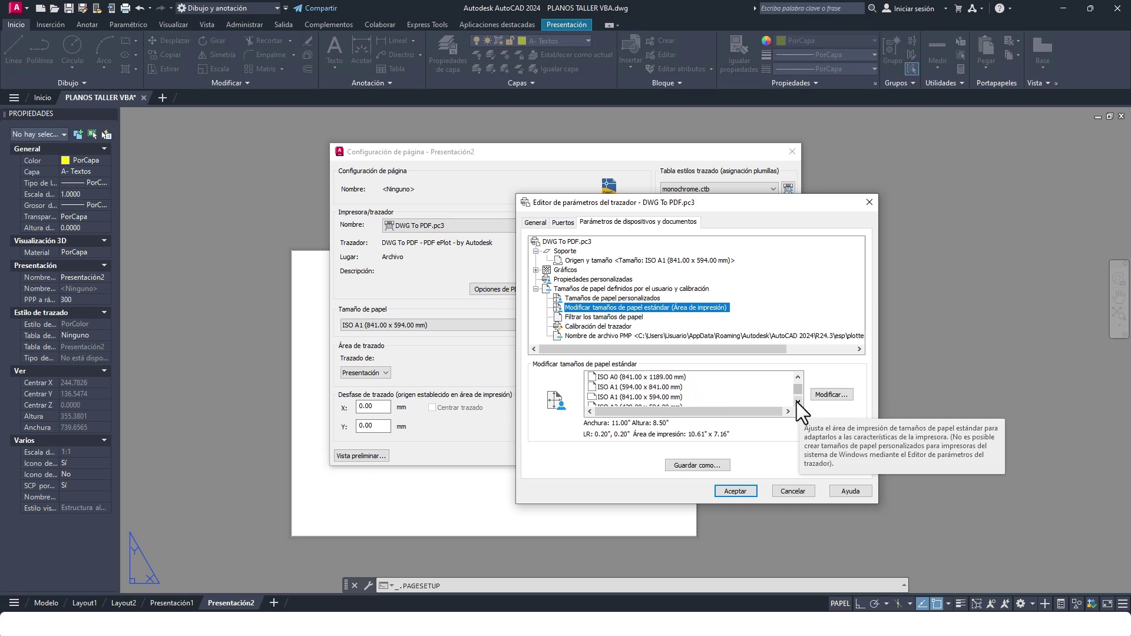
{"action": "left_click", "coordinate": [798, 401]}
{"action": "left_click", "coordinate": [798, 377]}
{"action": "left_click", "coordinate": [643, 397]}
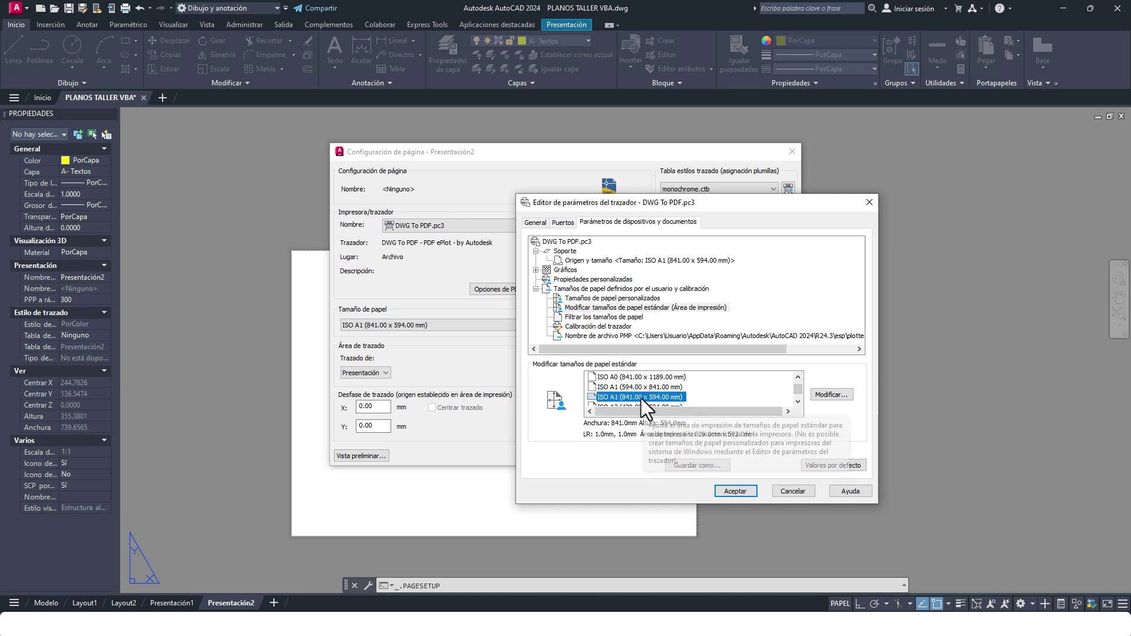
- Set the ISO A1 sheet's four printable-area margins to 1.00 mm, then accept the plotter and page setup and close the page setup manager
{"action": "left_click", "coordinate": [826, 394]}
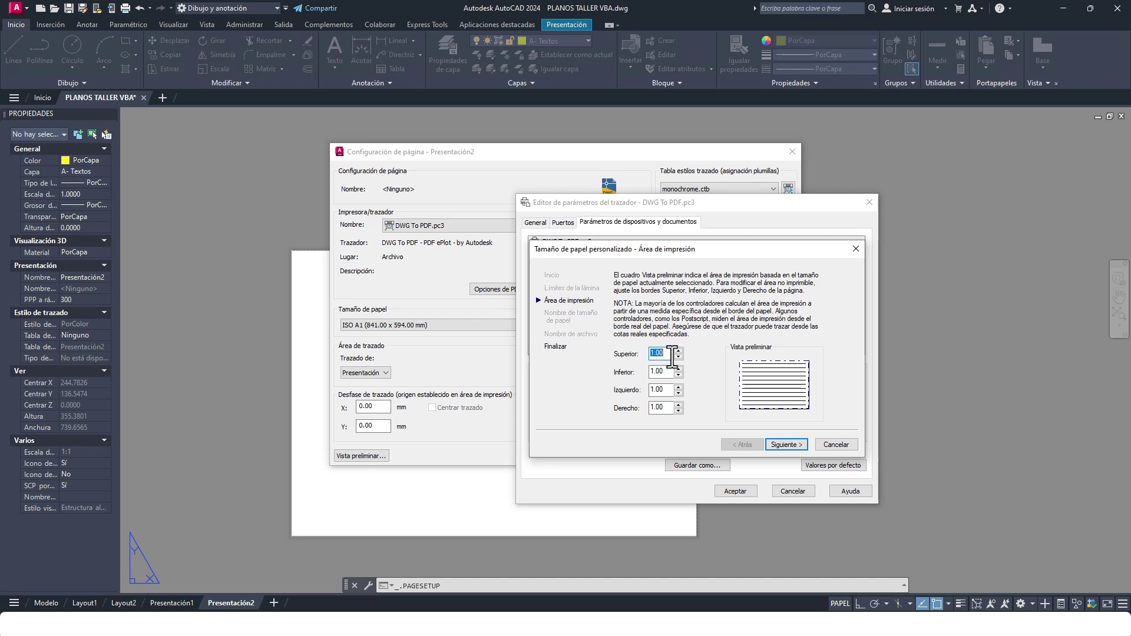
{"action": "left_click", "coordinate": [666, 371]}
{"action": "double_click", "coordinate": [666, 371]}
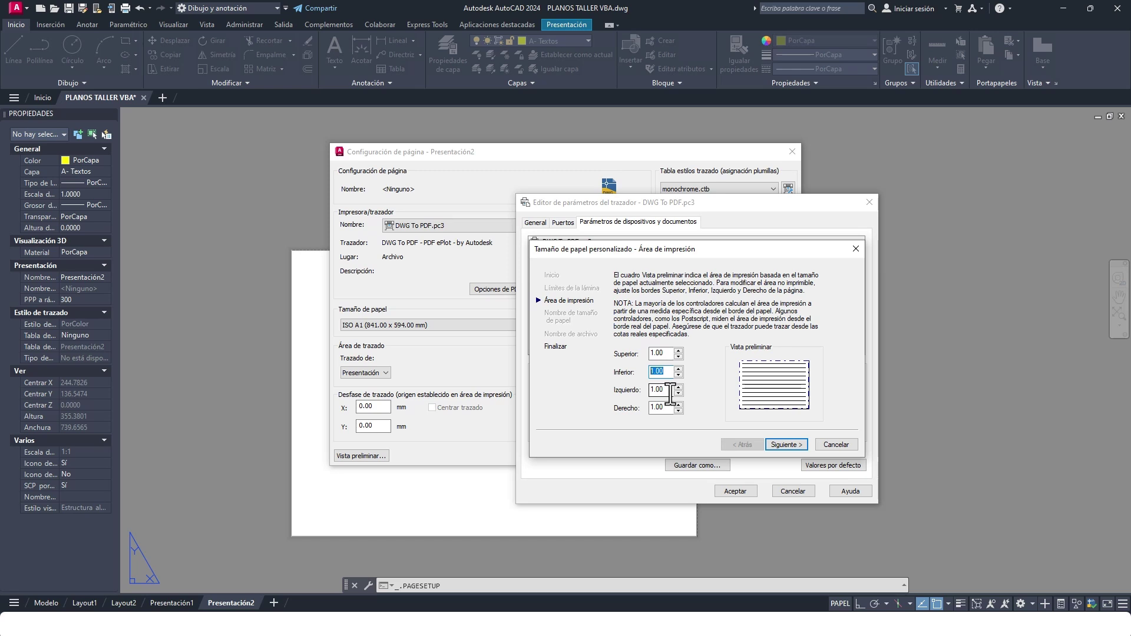
{"action": "double_click", "coordinate": [658, 390]}
{"action": "double_click", "coordinate": [654, 407]}
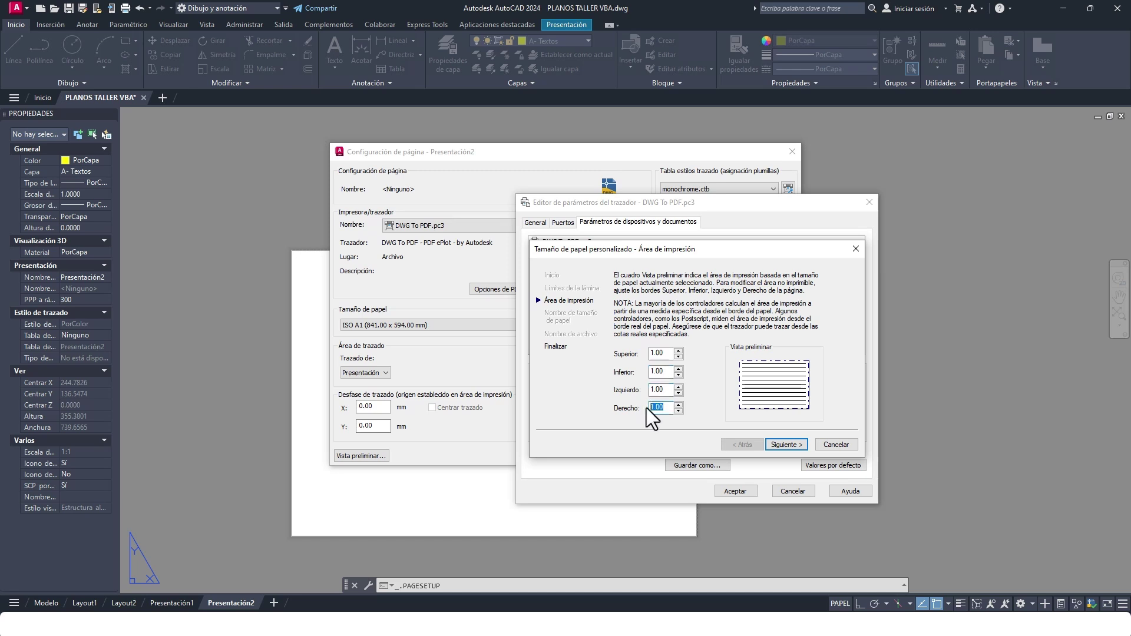
{"action": "left_click", "coordinate": [790, 445]}
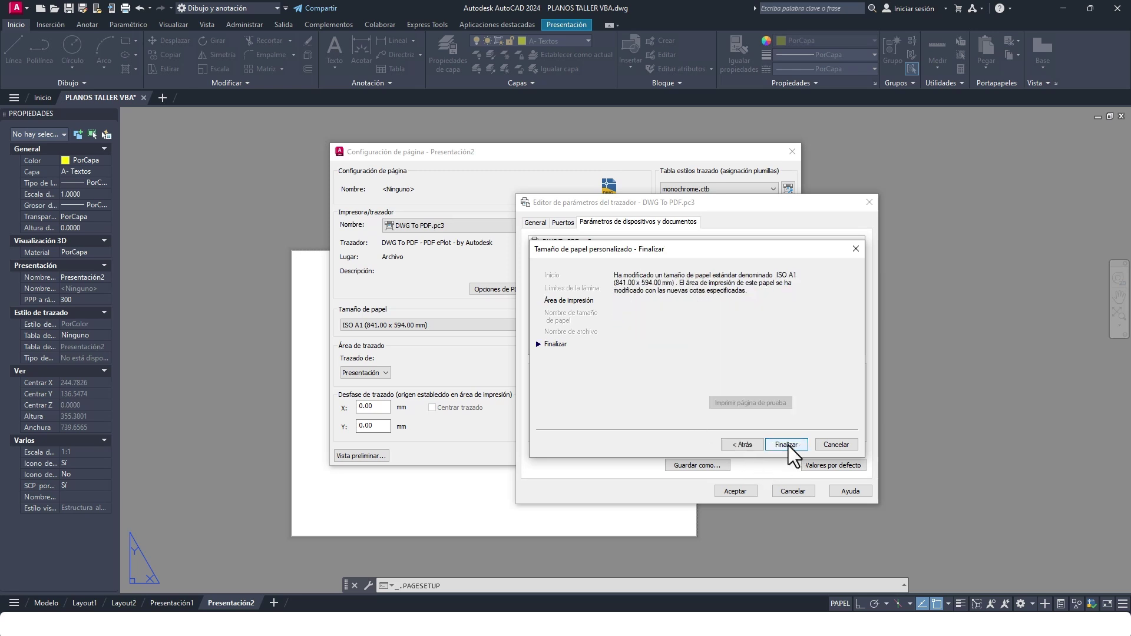
{"action": "left_click", "coordinate": [788, 445]}
{"action": "left_click", "coordinate": [732, 493]}
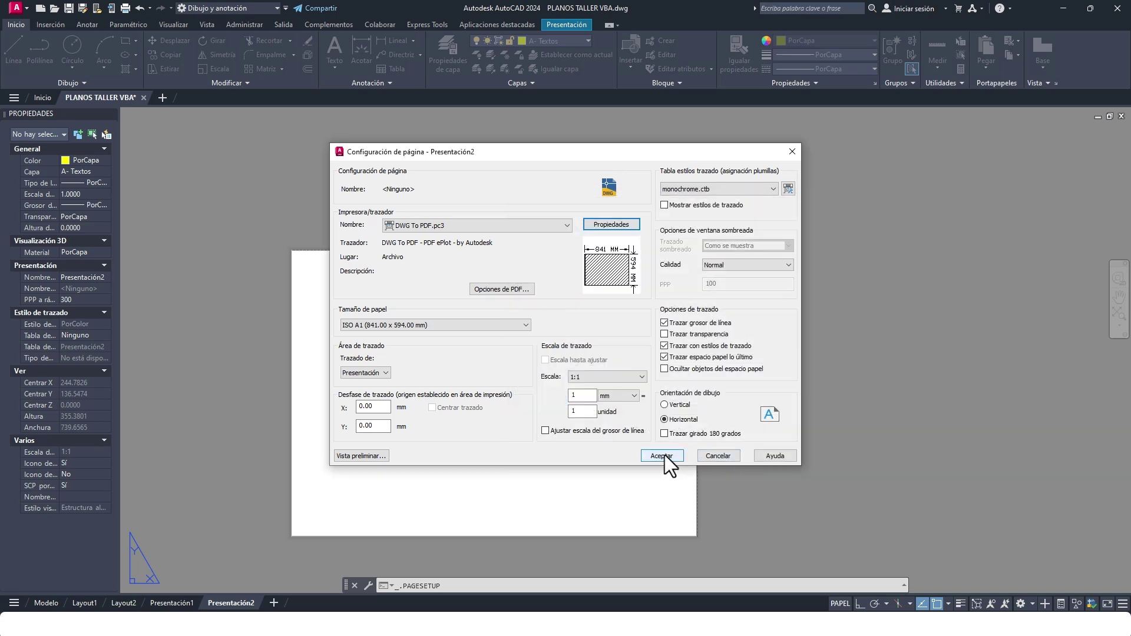
{"action": "left_click", "coordinate": [663, 455]}
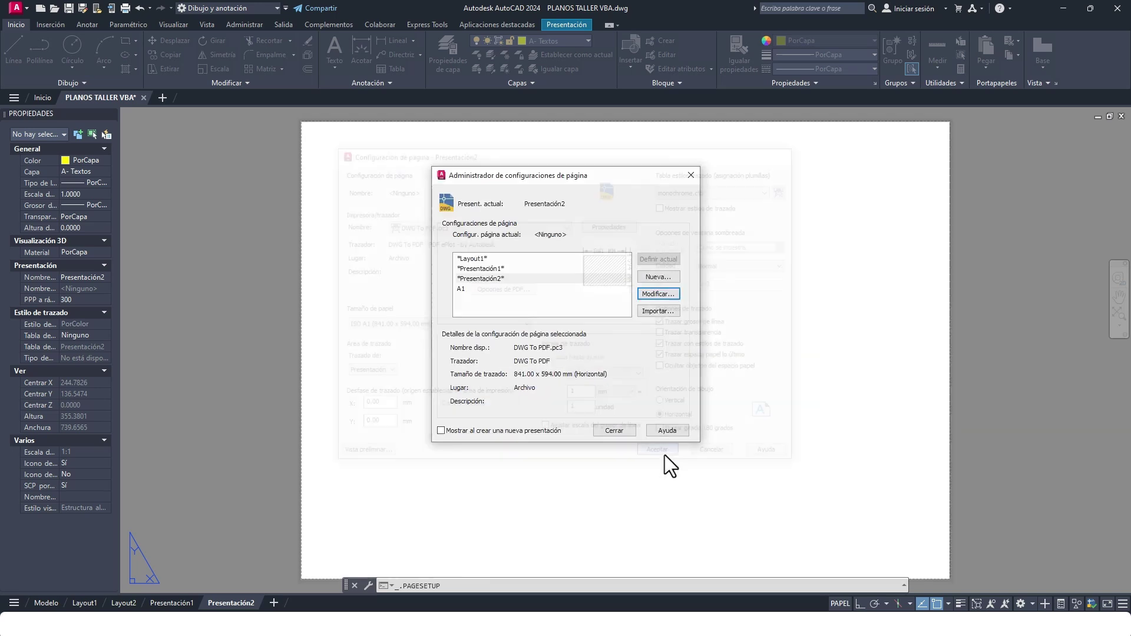
{"action": "left_click", "coordinate": [613, 429]}
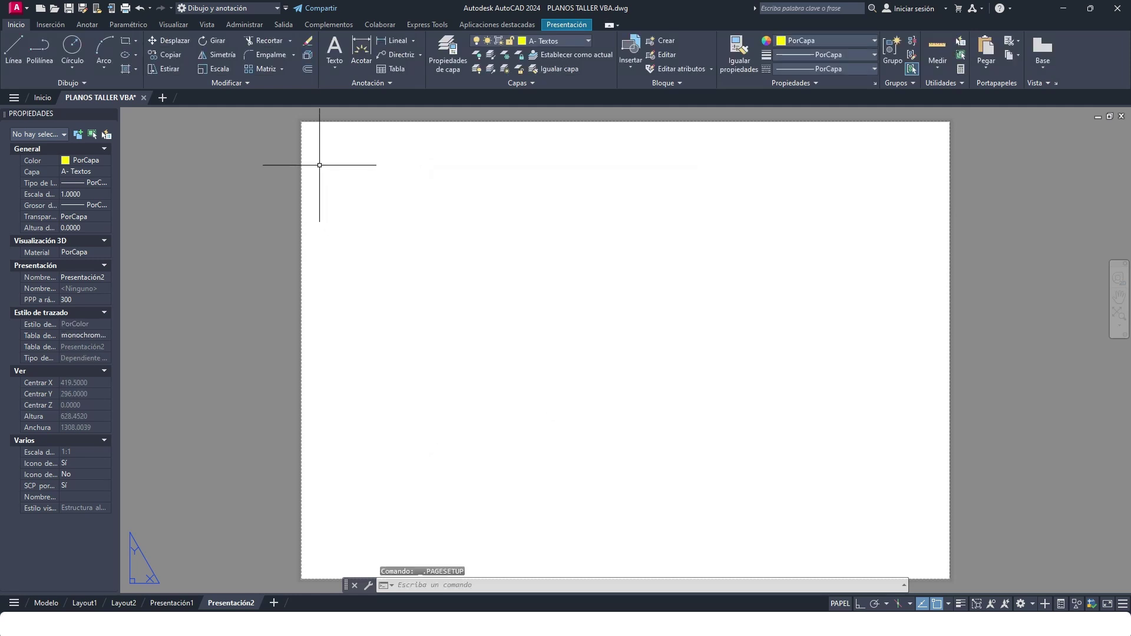
- Create a rectangular viewport about 456 by 312 mm in the upper middle part of the Presentación2 sheet
{"action": "scroll", "coordinate": [295, 118], "scroll_direction": "up", "scroll_amount": 3}
{"action": "scroll", "coordinate": [295, 118], "scroll_direction": "up", "scroll_amount": 5}
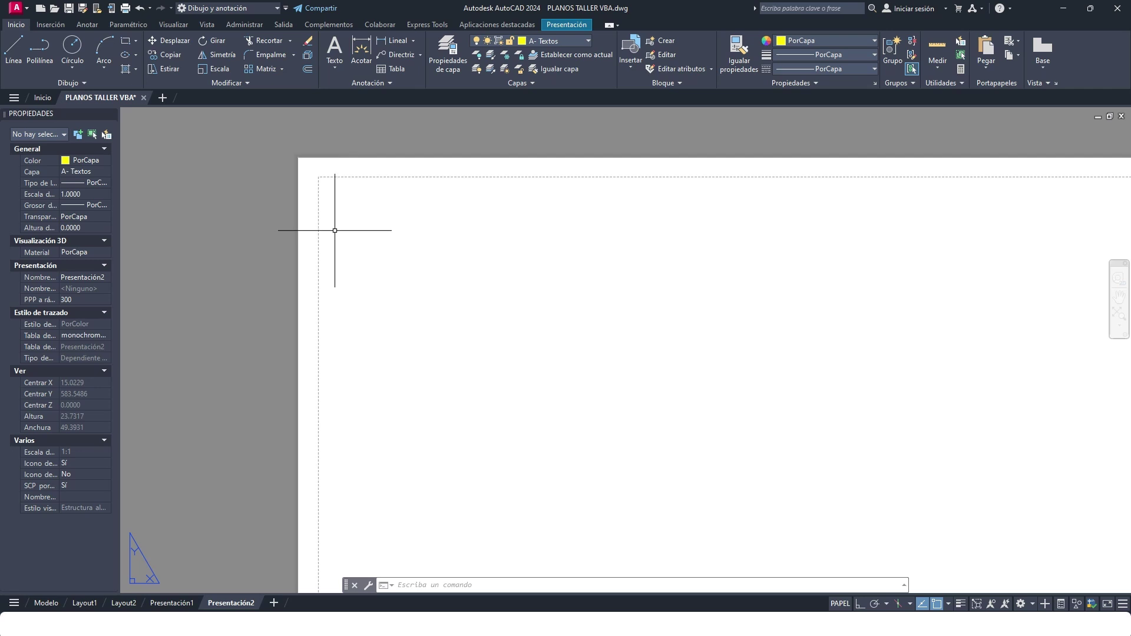
{"action": "scroll", "coordinate": [318, 176], "scroll_direction": "up", "scroll_amount": 2}
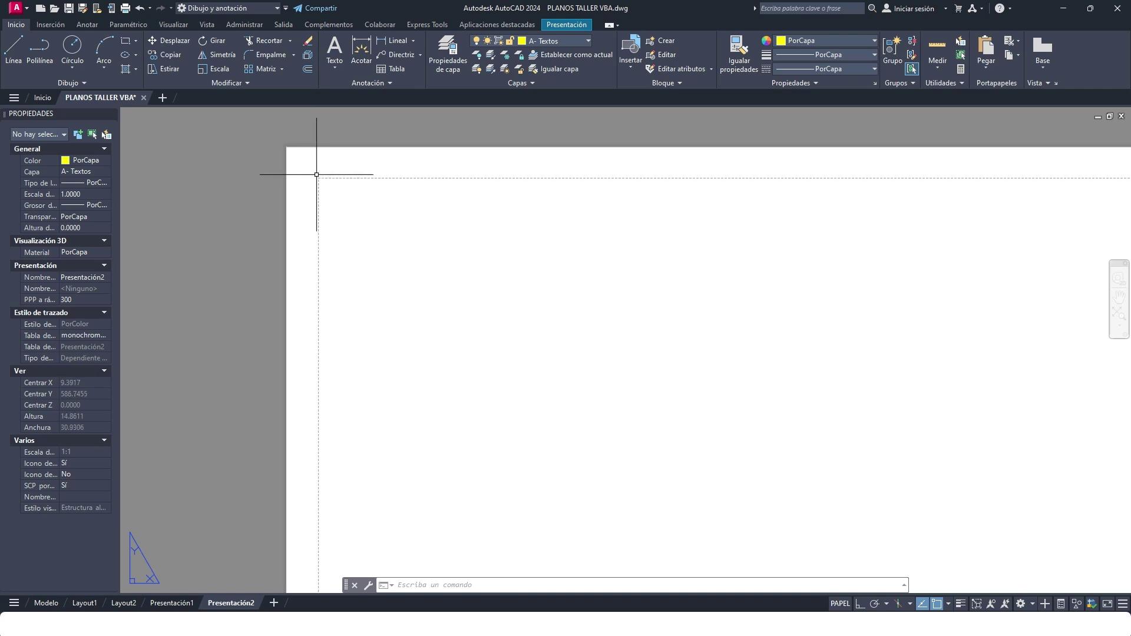
{"action": "scroll", "coordinate": [316, 174], "scroll_direction": "down", "scroll_amount": 3}
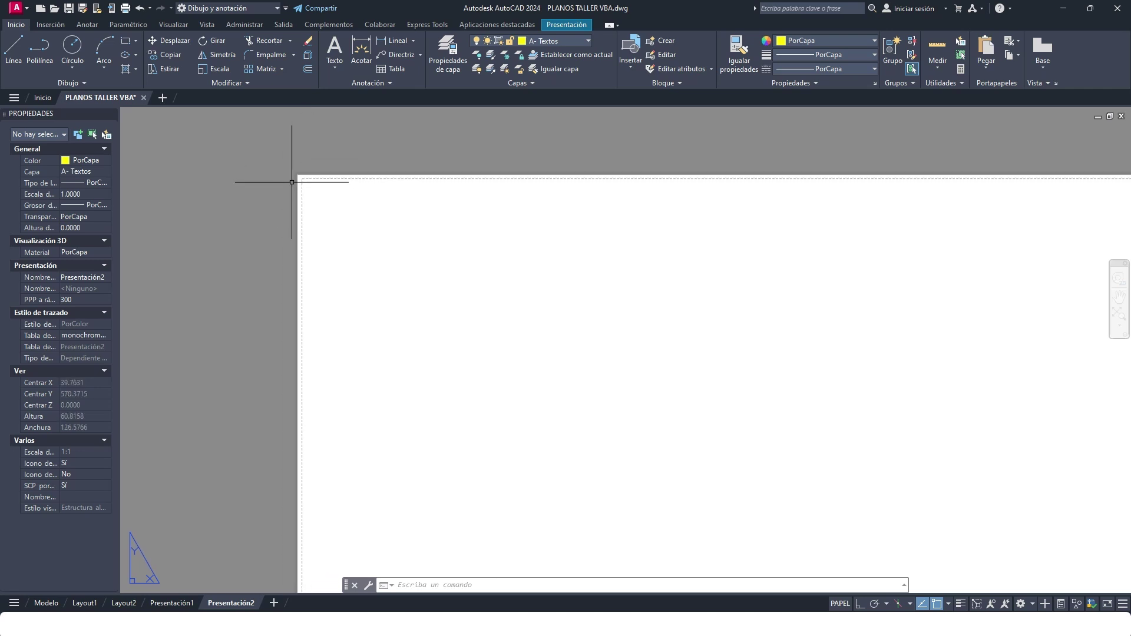
{"action": "scroll", "coordinate": [293, 190], "scroll_direction": "down", "scroll_amount": 3}
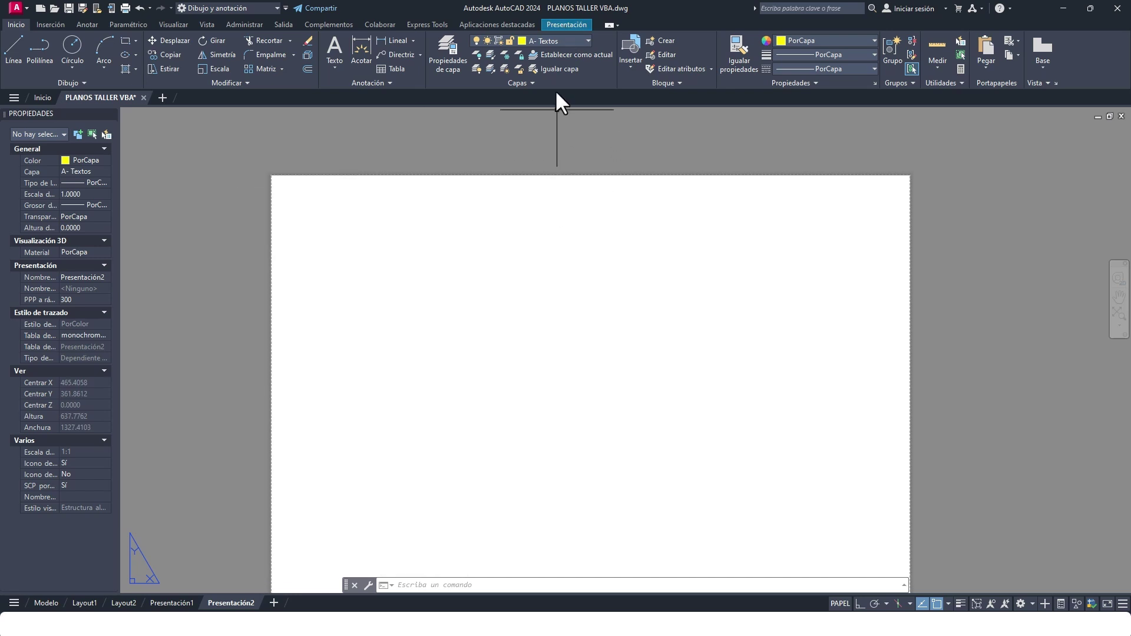
{"action": "left_click", "coordinate": [566, 26]}
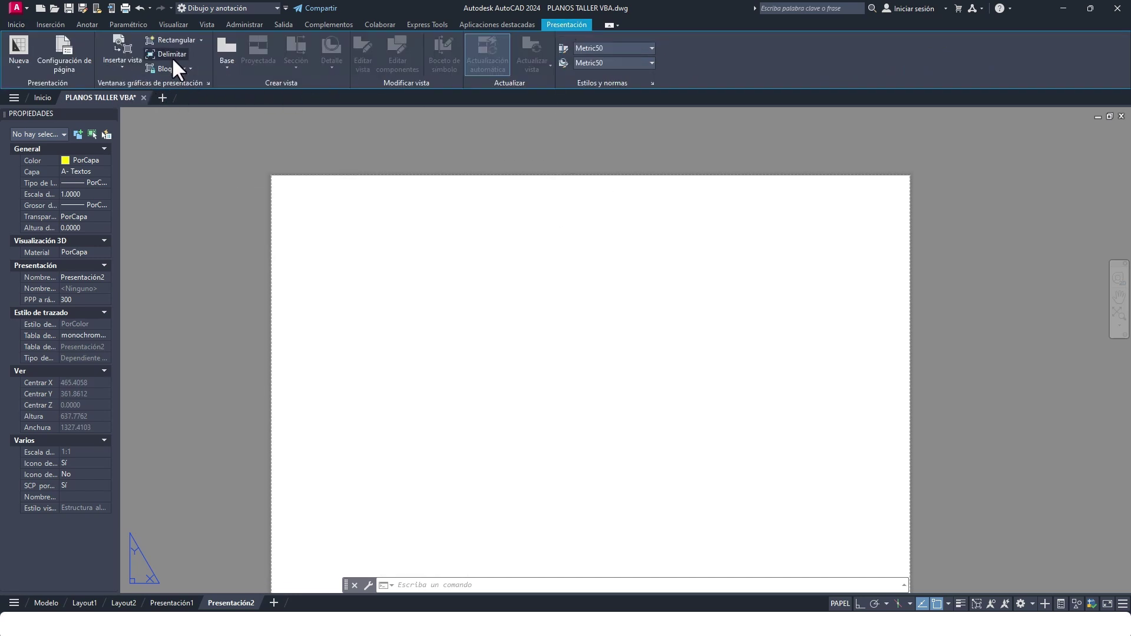
{"action": "left_click", "coordinate": [202, 39]}
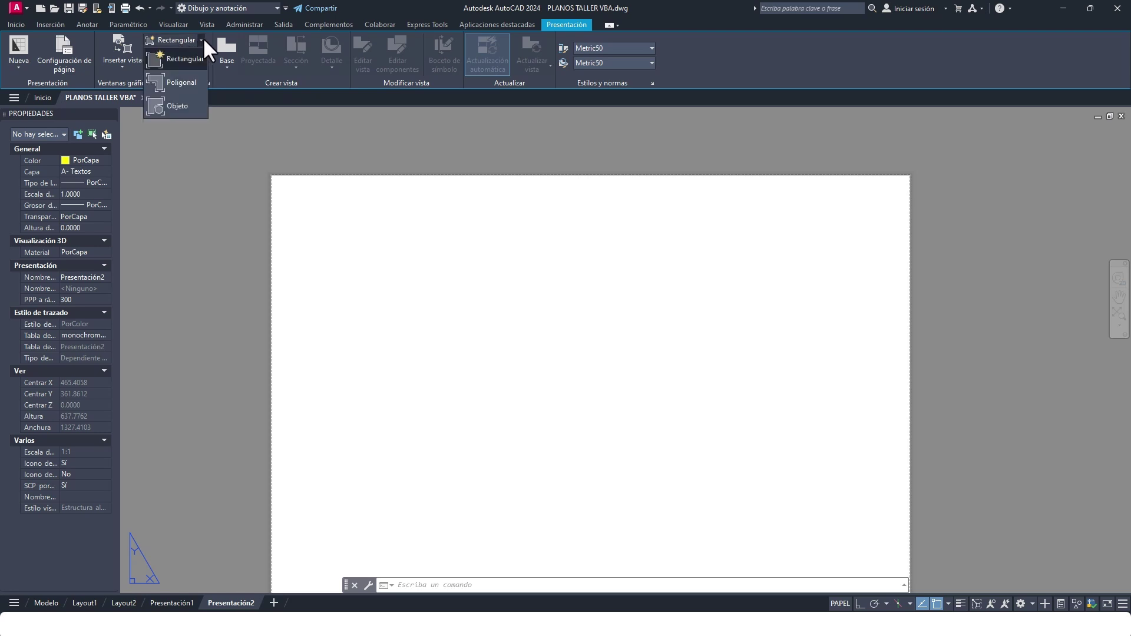
{"action": "left_click", "coordinate": [203, 37]}
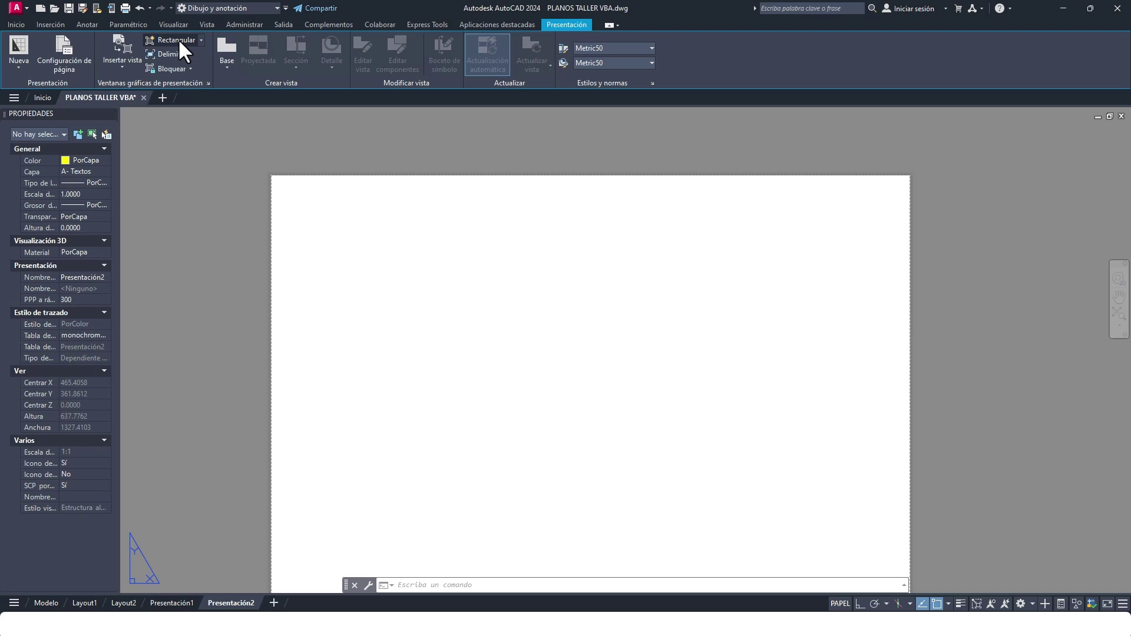
{"action": "left_click", "coordinate": [177, 40]}
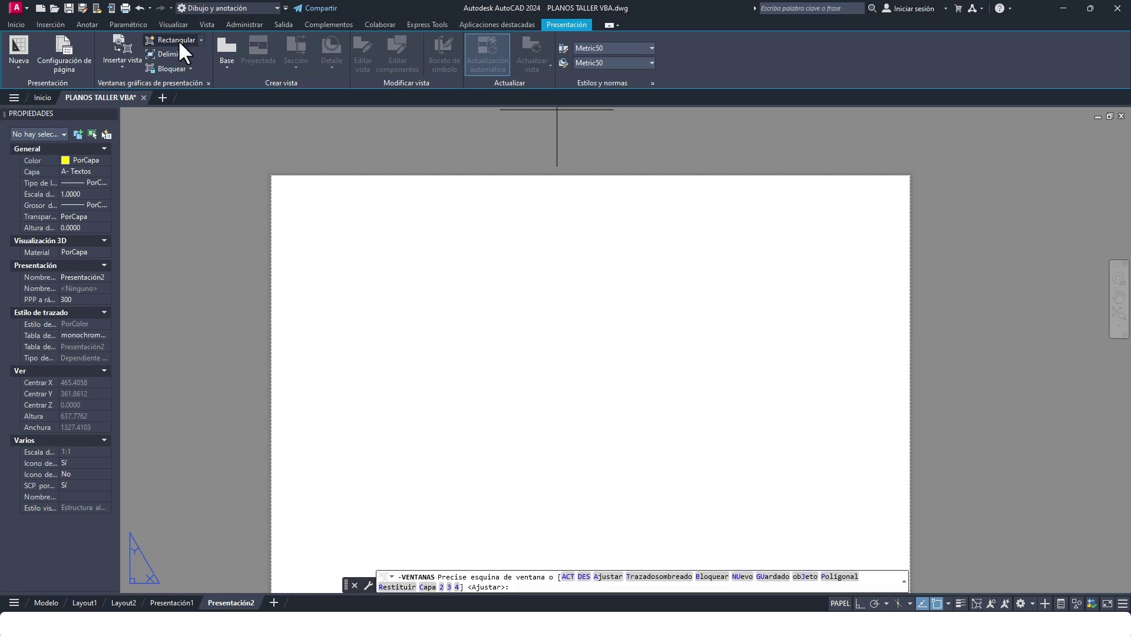
{"action": "left_click", "coordinate": [383, 236]}
{"action": "left_click", "coordinate": [731, 473]}
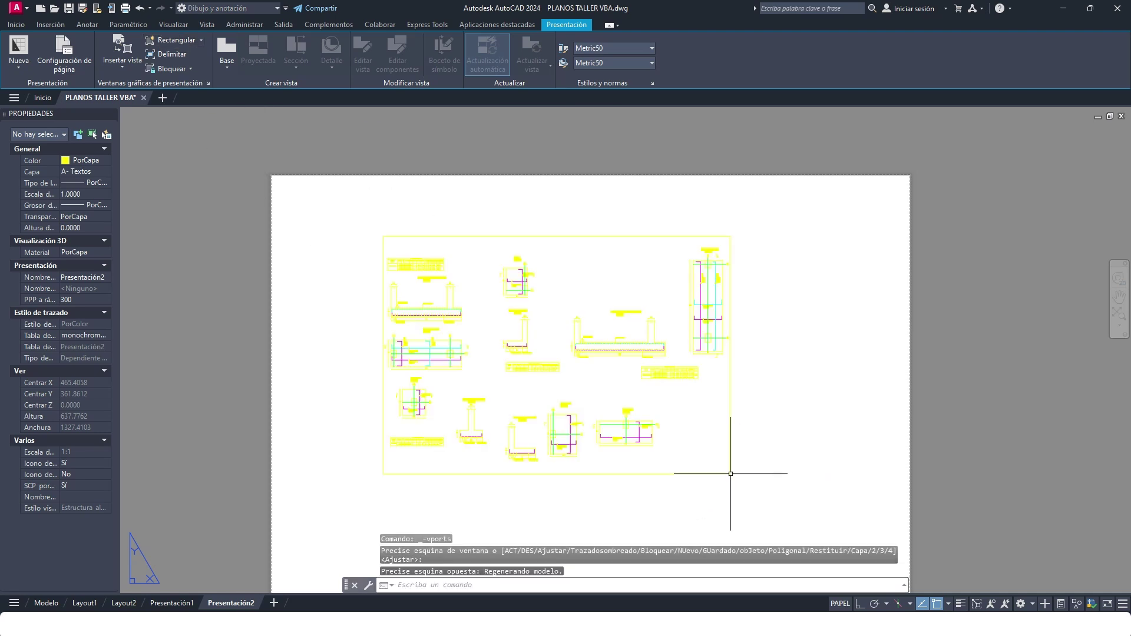
- Activate the viewport, zoom its model view to a scale factor of 1000/25XP, and return to paper space
{"action": "double_click", "coordinate": [593, 382]}
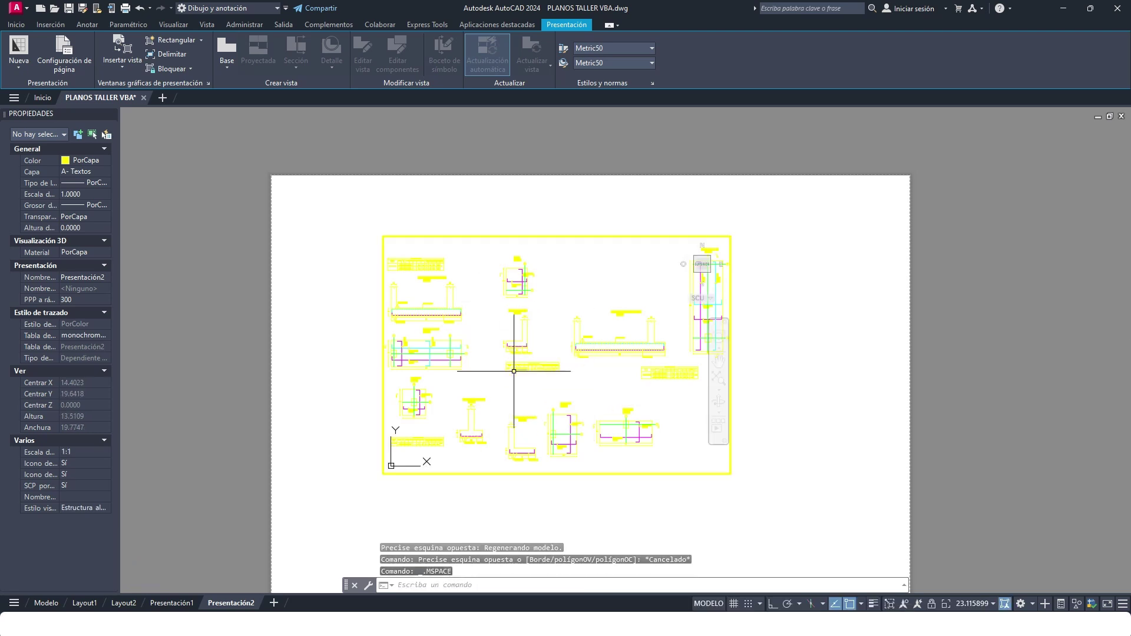
{"action": "scroll", "coordinate": [514, 372], "scroll_direction": "up", "scroll_amount": 1}
{"action": "scroll", "coordinate": [514, 371], "scroll_direction": "down", "scroll_amount": 1}
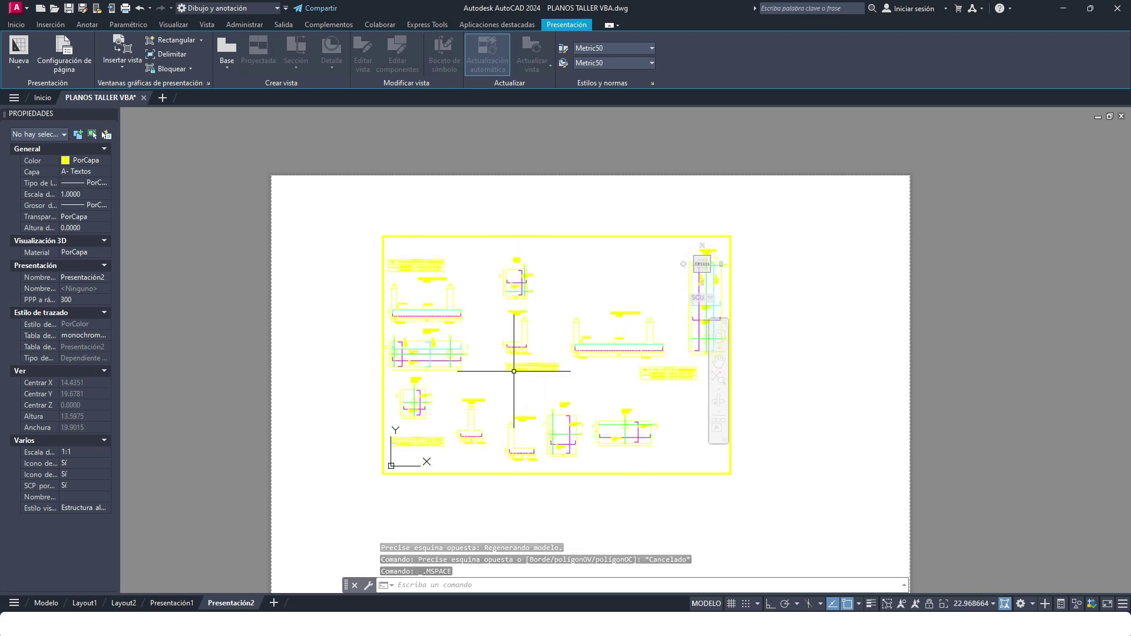
{"action": "scroll", "coordinate": [514, 372], "scroll_direction": "down", "scroll_amount": 3}
{"action": "scroll", "coordinate": [535, 375], "scroll_direction": "up", "scroll_amount": 3}
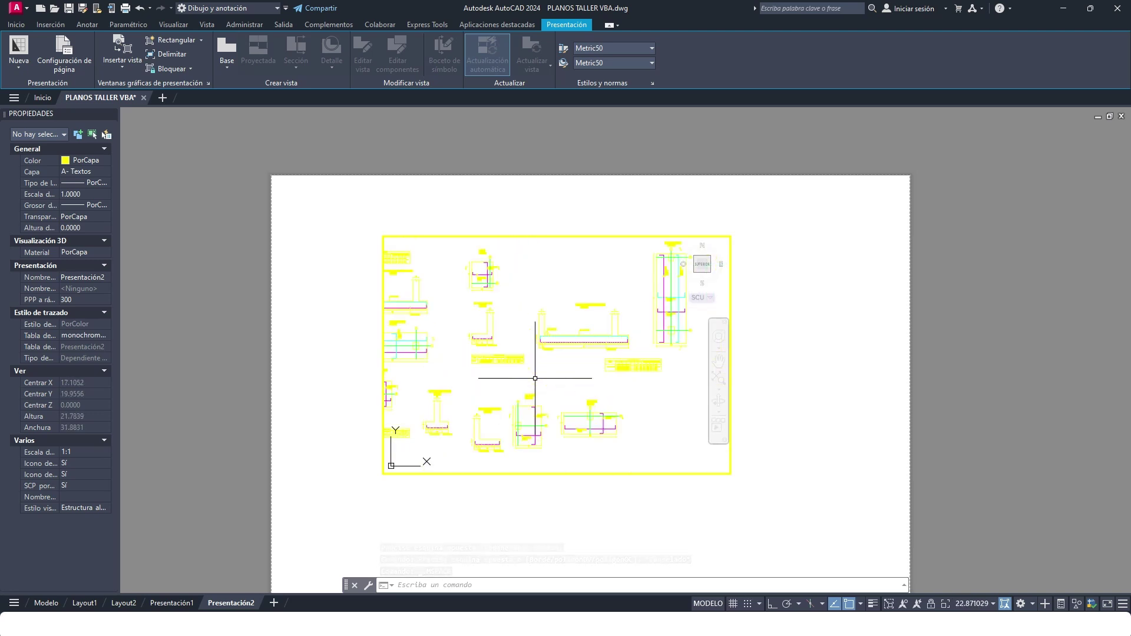
{"action": "scroll", "coordinate": [535, 378], "scroll_direction": "up", "scroll_amount": 2}
{"action": "scroll", "coordinate": [542, 380], "scroll_direction": "down", "scroll_amount": 4}
{"action": "scroll", "coordinate": [553, 376], "scroll_direction": "up", "scroll_amount": 2}
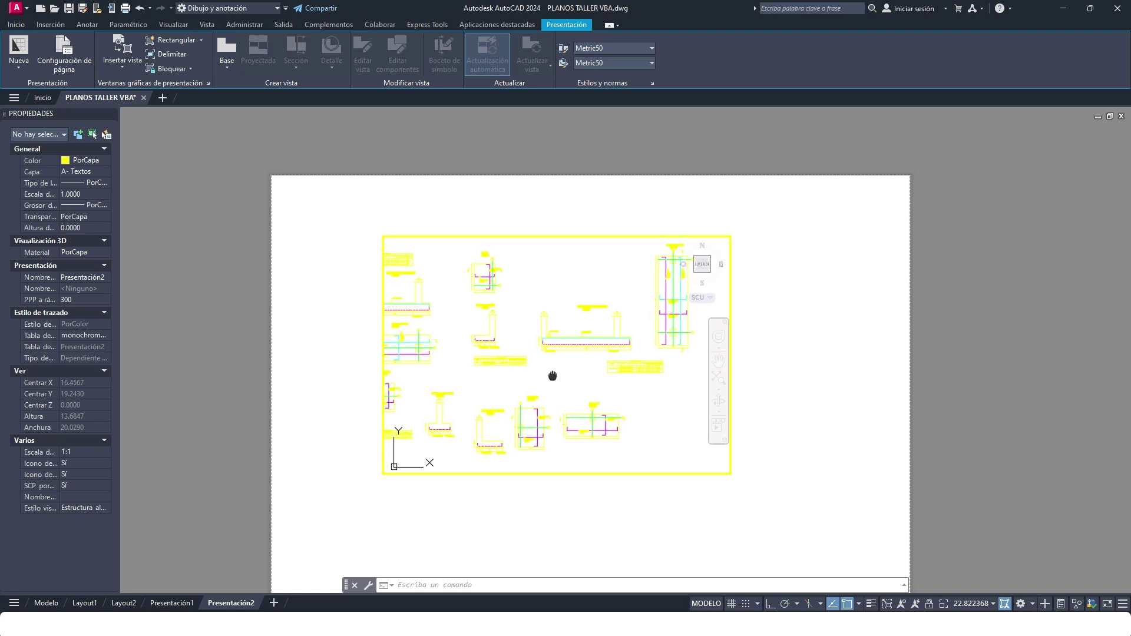
{"action": "middle_click_drag", "start_coordinate": [553, 376], "coordinate": [586, 380]}
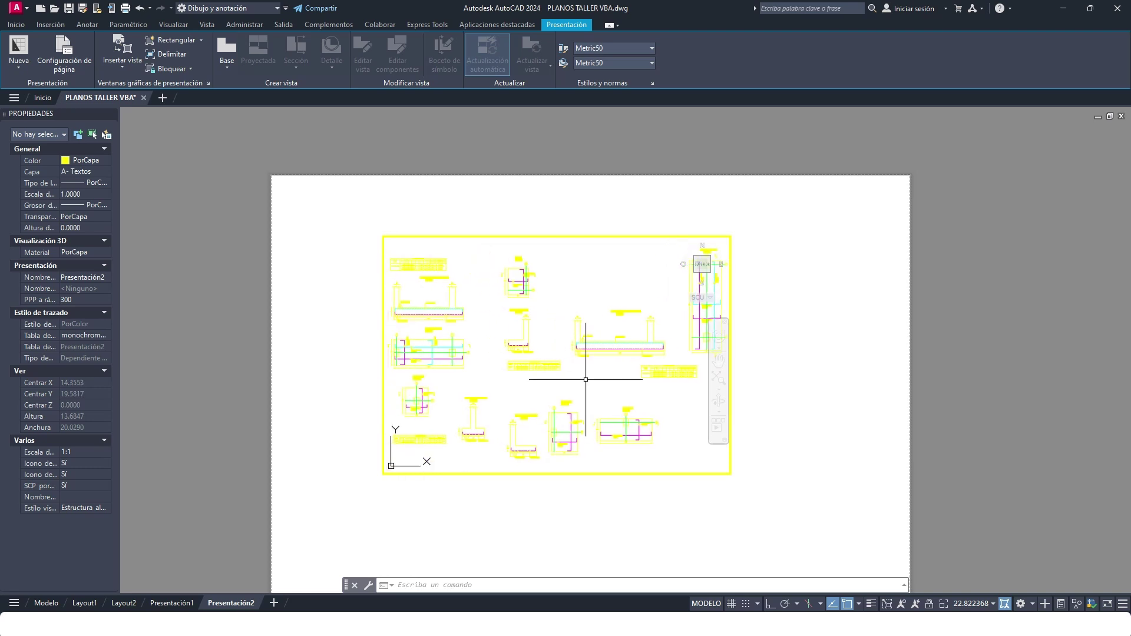
{"action": "type", "text": "z"}
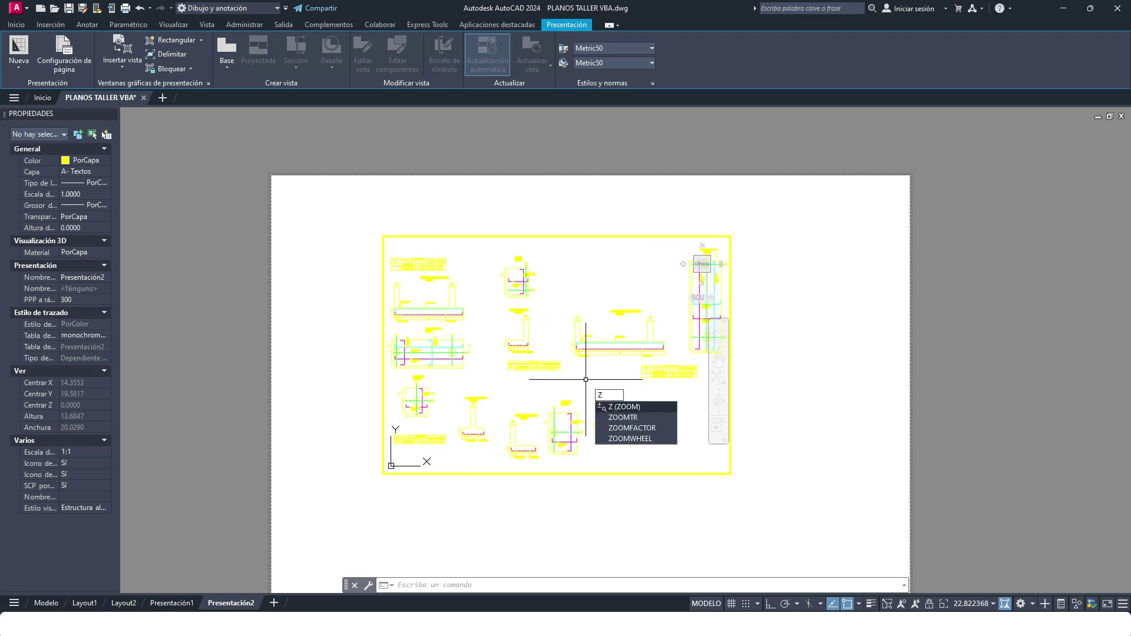
{"action": "key", "text": "Return"}
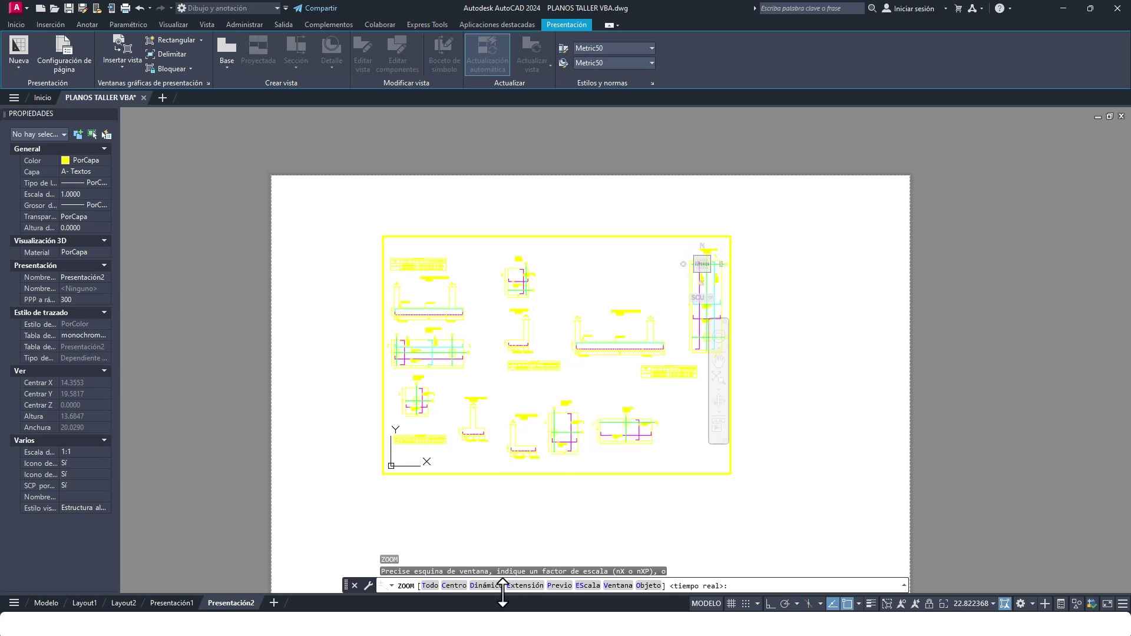
{"action": "left_click", "coordinate": [586, 586]}
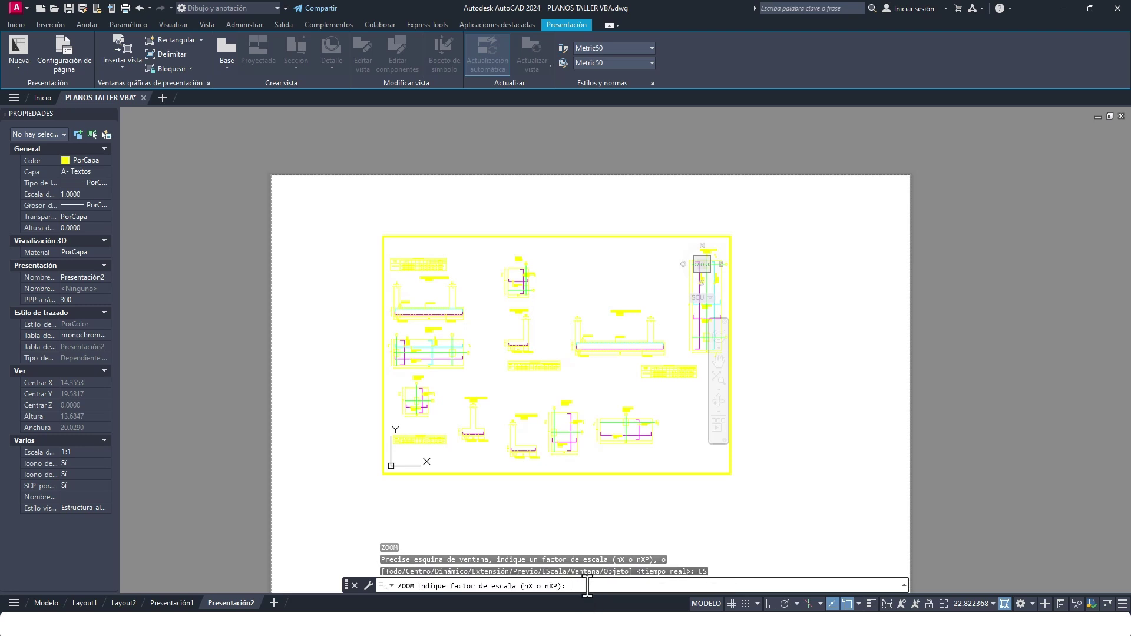
{"action": "type", "text": "1000"}
{"action": "type", "text": "/25XP"}
{"action": "key", "text": "Return"}
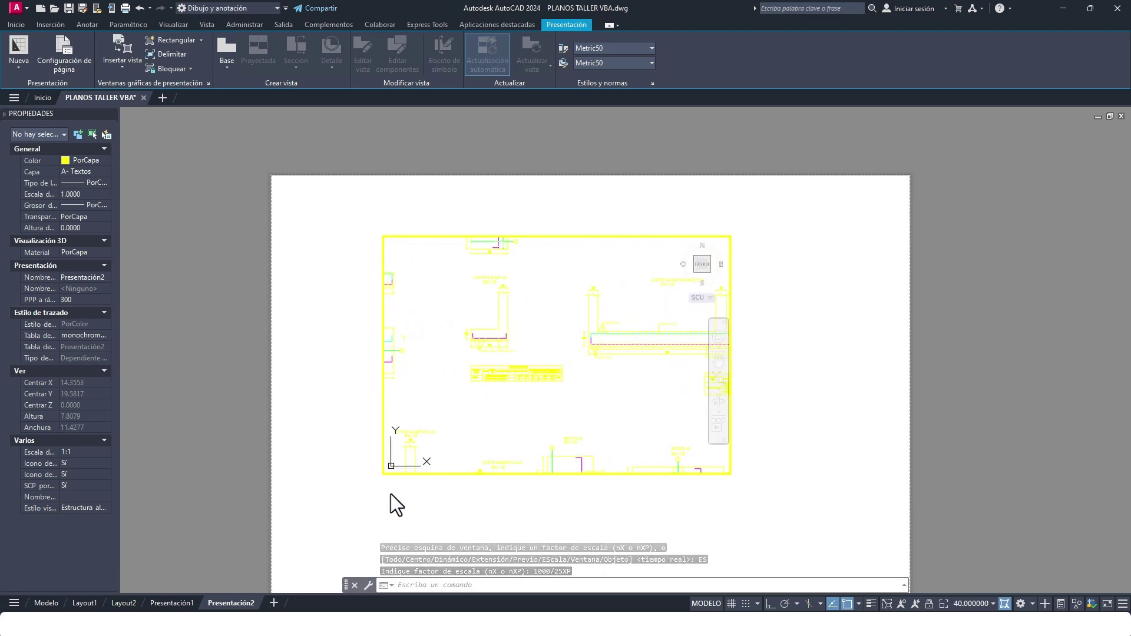
{"action": "double_click", "coordinate": [832, 388]}
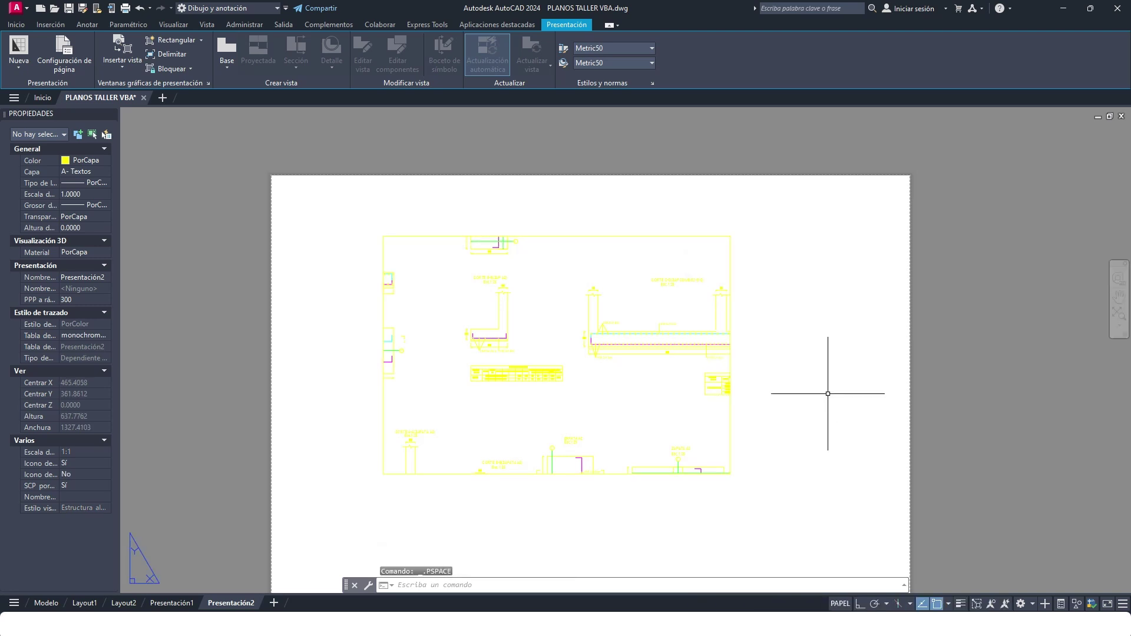
- Stretch the viewport's lower-right corner outward so the viewport measures about 636 by 416 mm
{"action": "left_click", "coordinate": [730, 417]}
{"action": "left_click", "coordinate": [730, 473]}
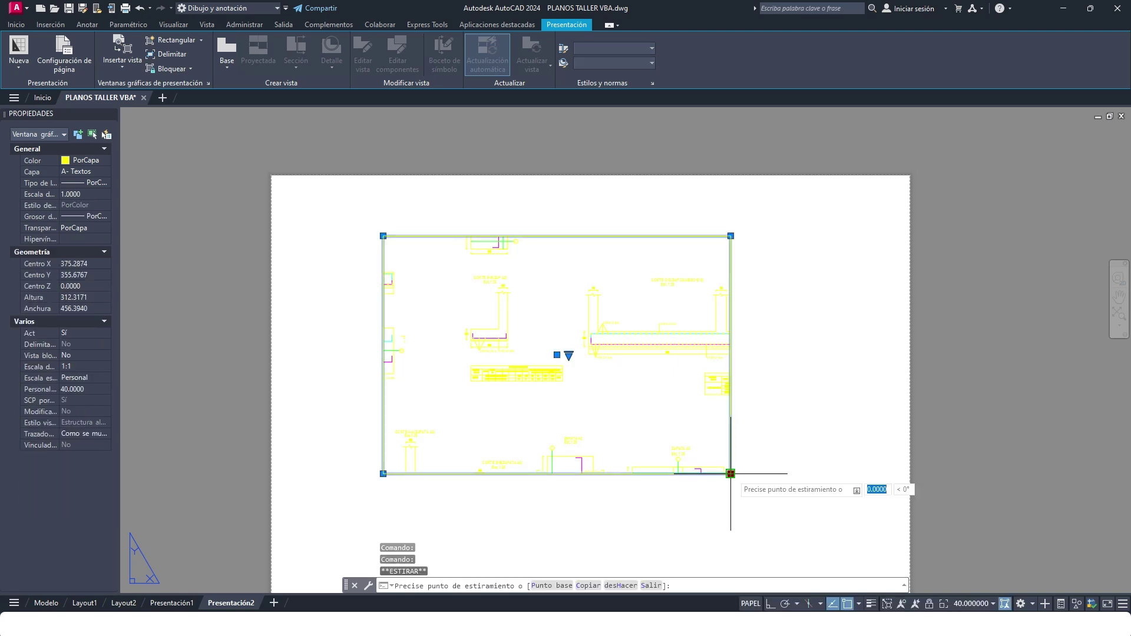
{"action": "left_click", "coordinate": [867, 552]}
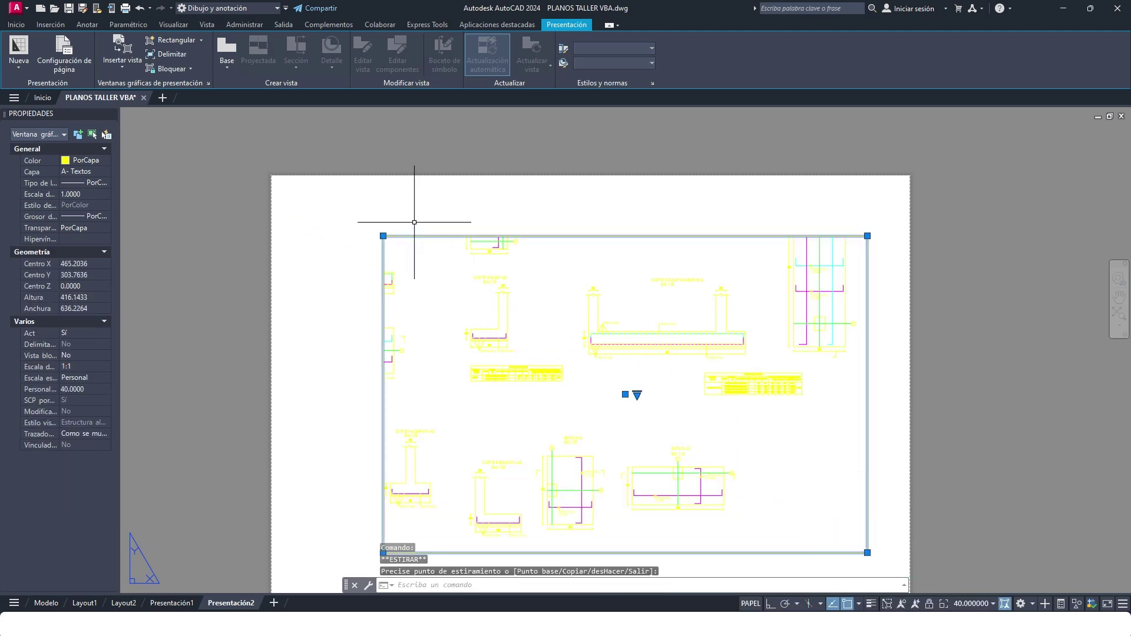
- Stretch the viewport's upper-left and lower-right corners outward toward the sheet edges so it measures about 801 by 559 mm
{"action": "left_click", "coordinate": [383, 235]}
{"action": "left_click", "coordinate": [297, 198]}
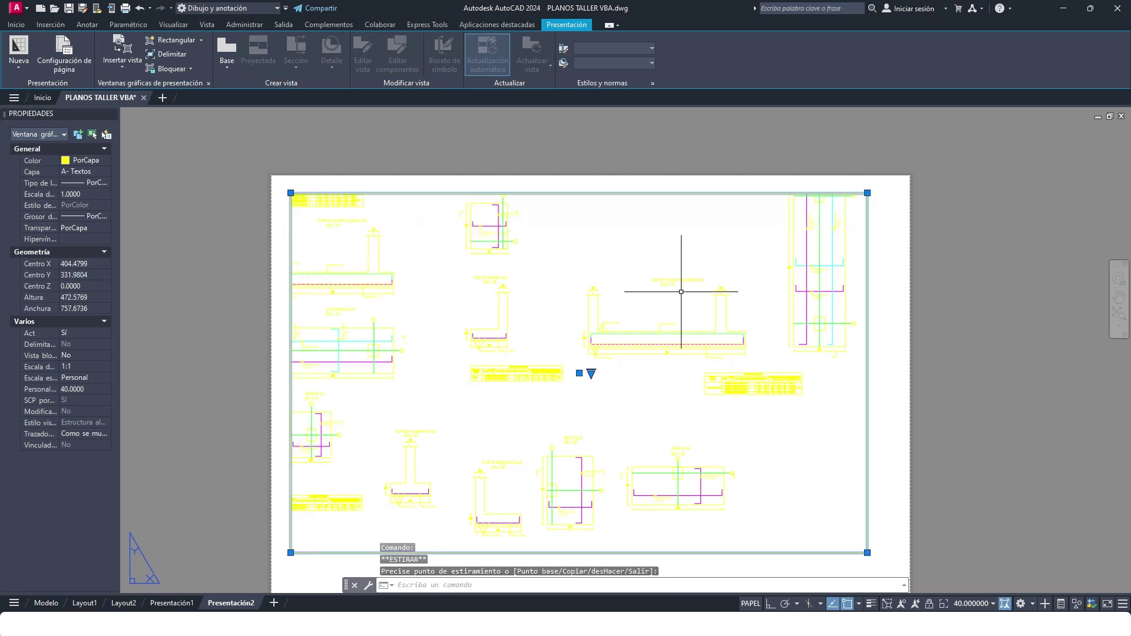
{"action": "scroll", "coordinate": [689, 303], "scroll_direction": "down", "scroll_amount": 2}
{"action": "left_click", "coordinate": [769, 410]}
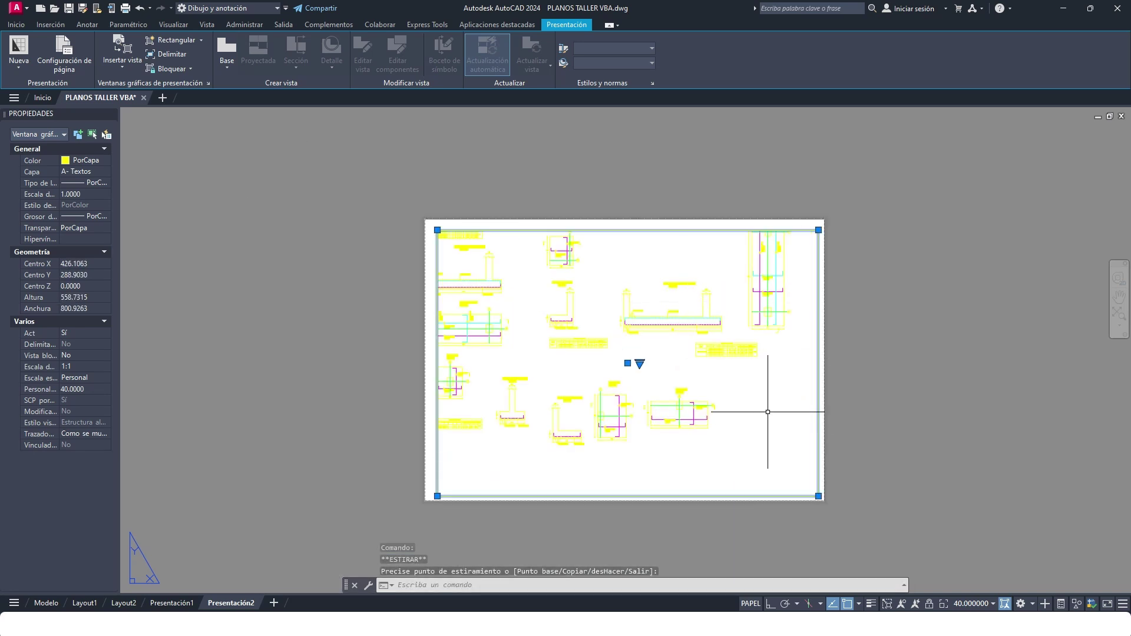
{"action": "left_click", "coordinate": [877, 325]}
{"action": "key", "text": "Escape"}
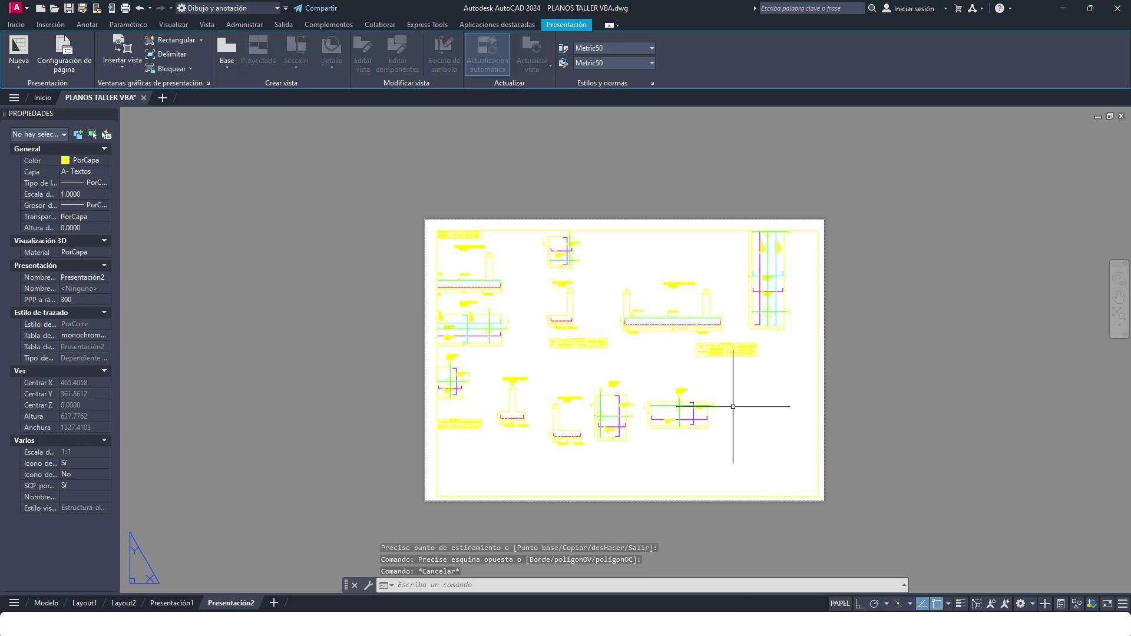
- Activate the viewport, pan the model so all footing drawings fit inside the frame, and return to paper space
{"action": "double_click", "coordinate": [652, 362]}
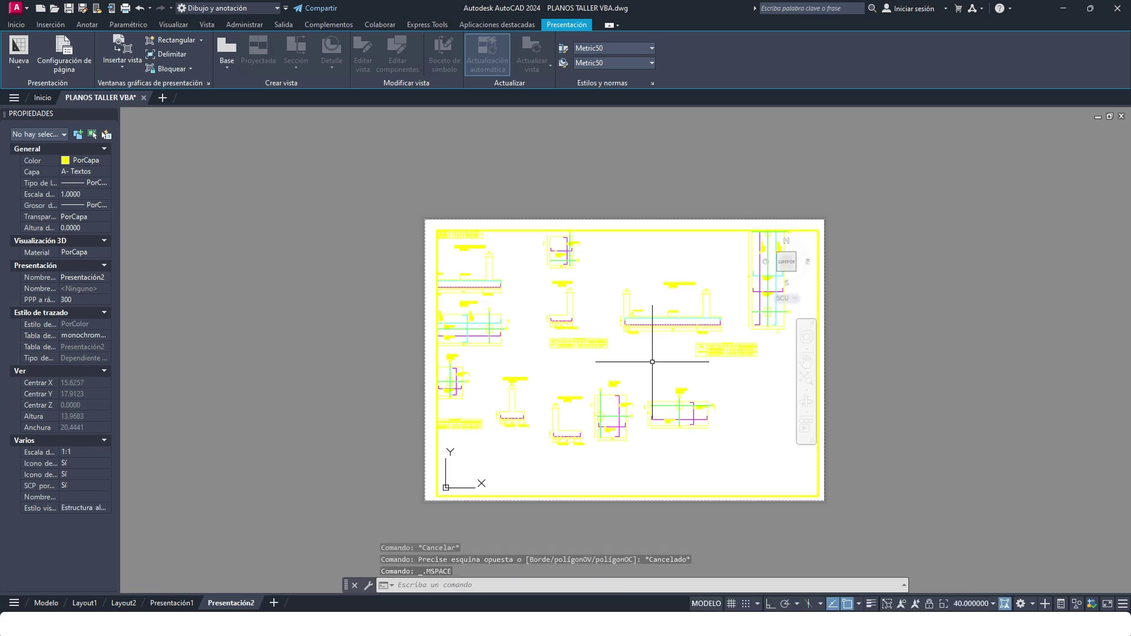
{"action": "mouse_move", "coordinate": [633, 358]}
{"action": "middle_mouse_down"}
{"action": "mouse_move", "coordinate": [669, 382]}
{"action": "mouse_move", "coordinate": [651, 382]}
{"action": "middle_mouse_up"}
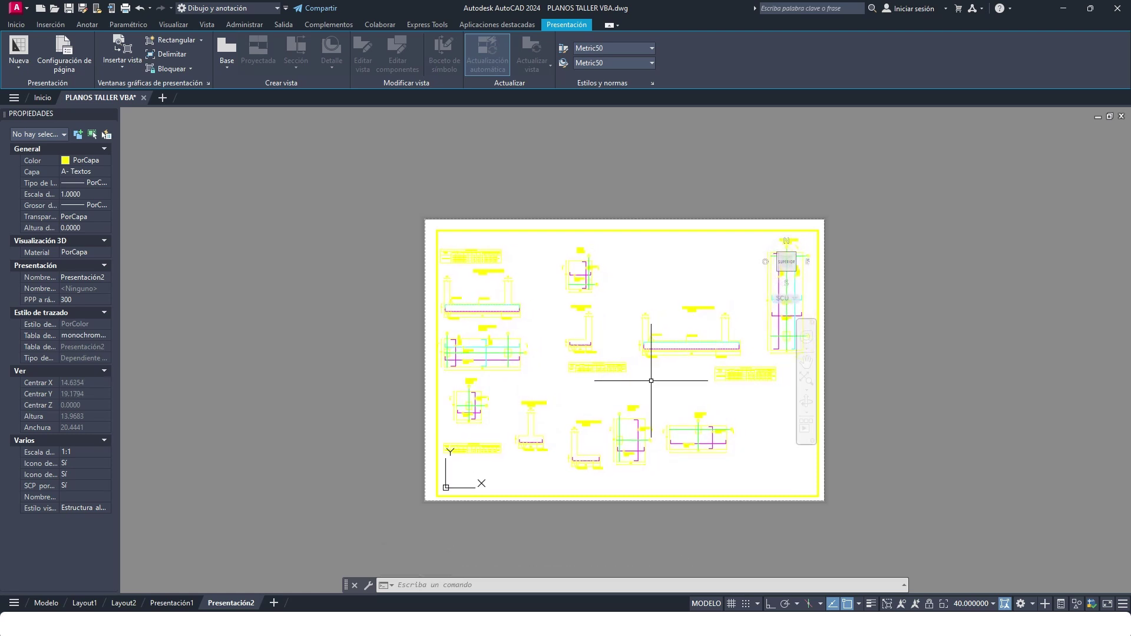
{"action": "double_click", "coordinate": [886, 373]}
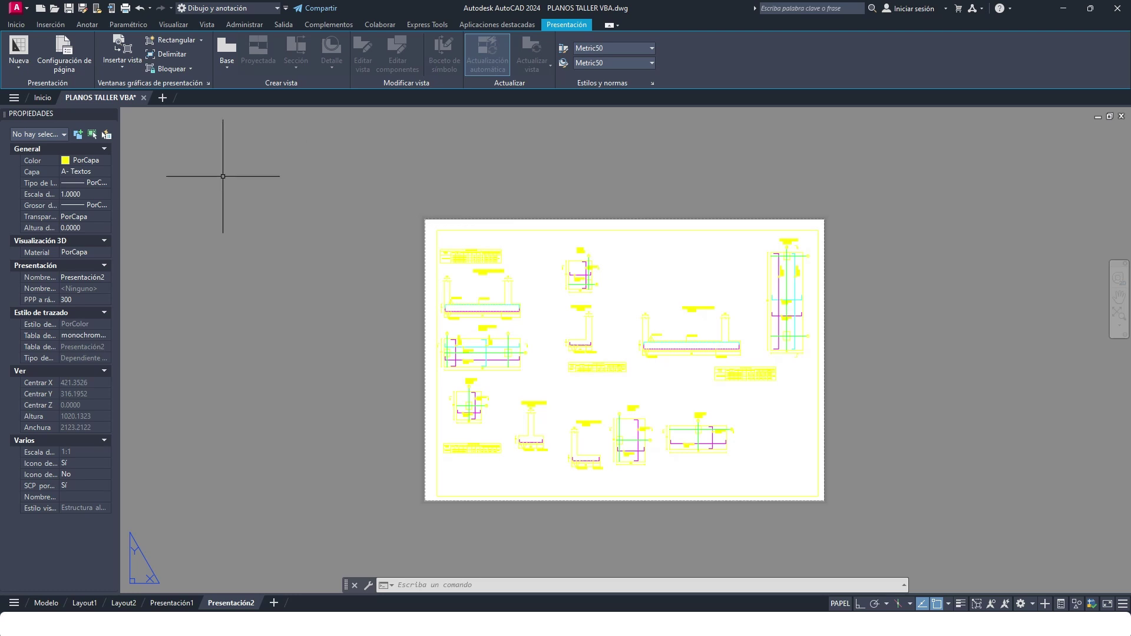
- Create a layer named OCULTO, set it as non-plotting, and close the layer properties manager
{"action": "left_click", "coordinate": [16, 24]}
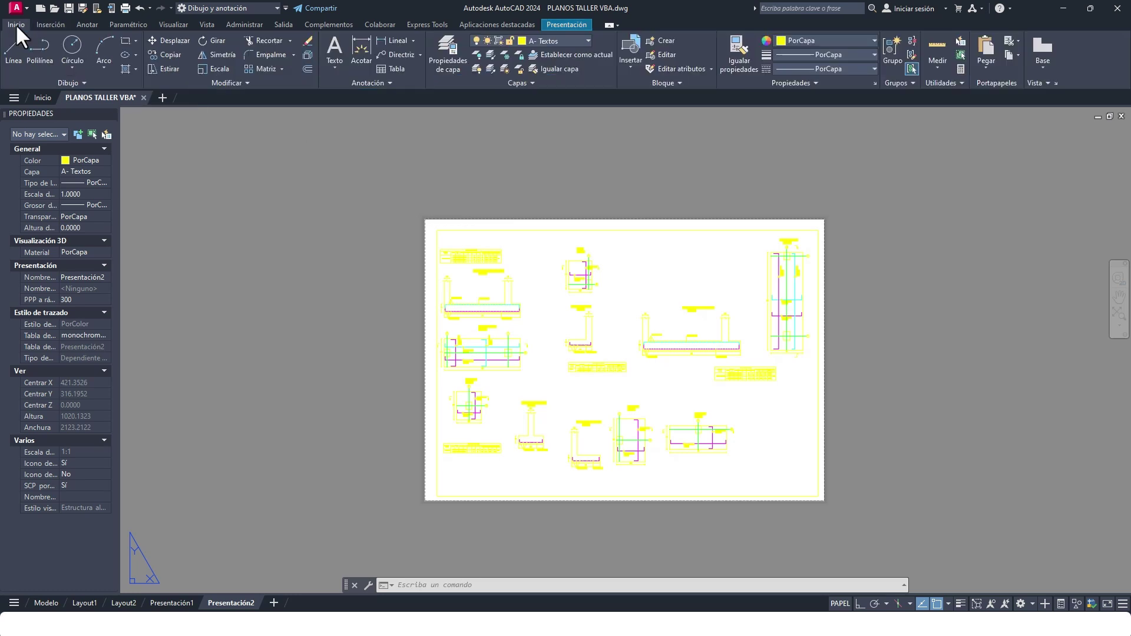
{"action": "left_click", "coordinate": [448, 54]}
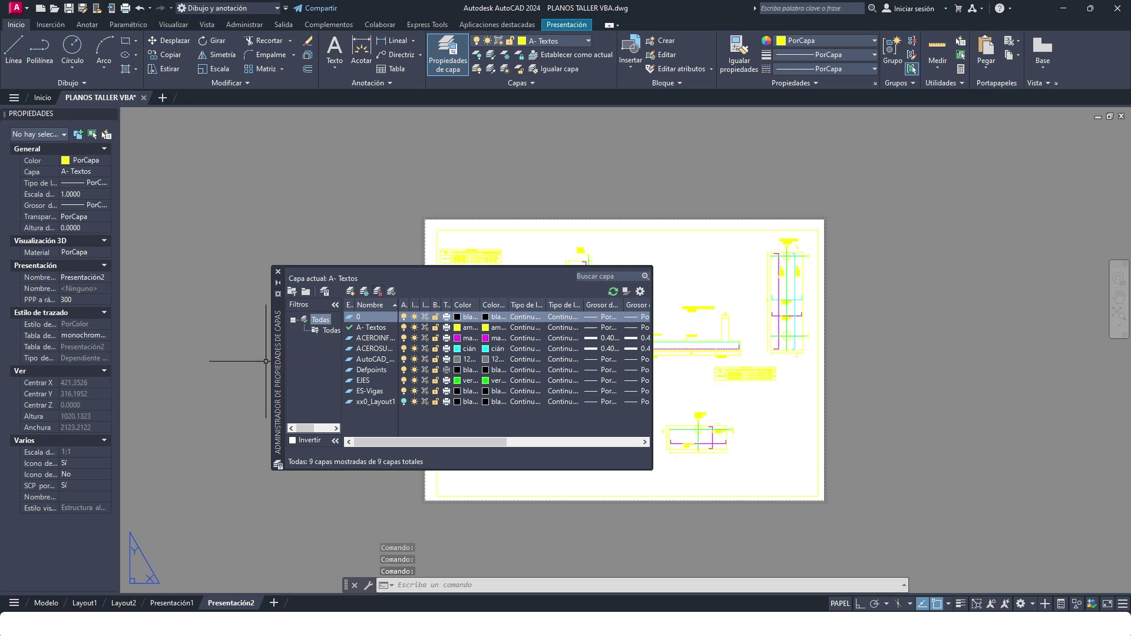
{"action": "left_click", "coordinate": [350, 291]}
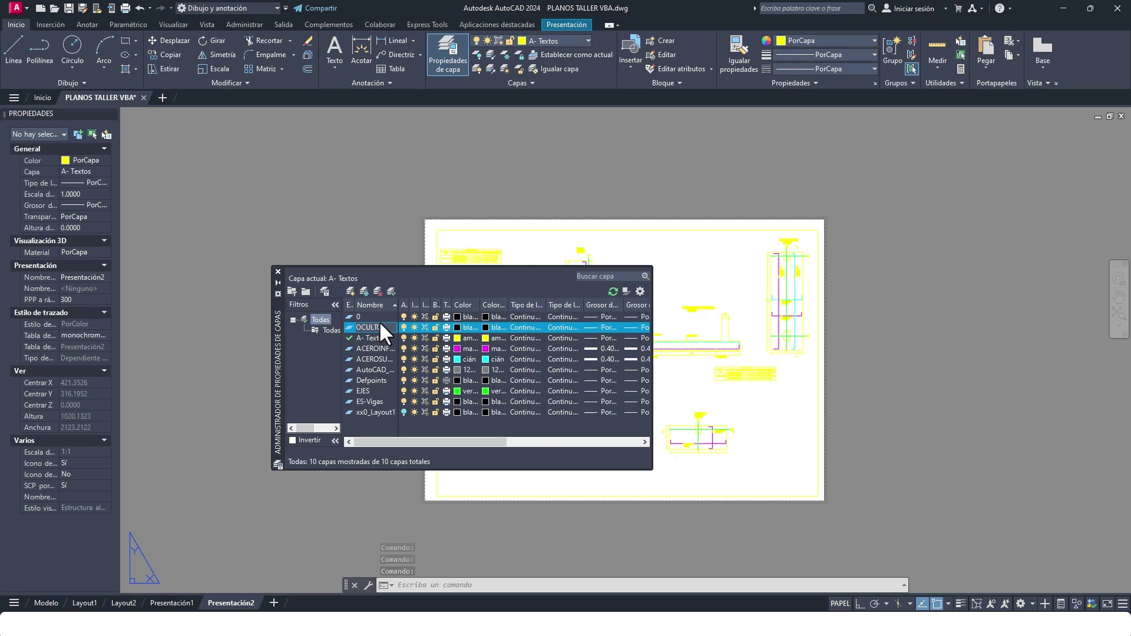
{"action": "key", "text": "Return"}
{"action": "left_click", "coordinate": [446, 327]}
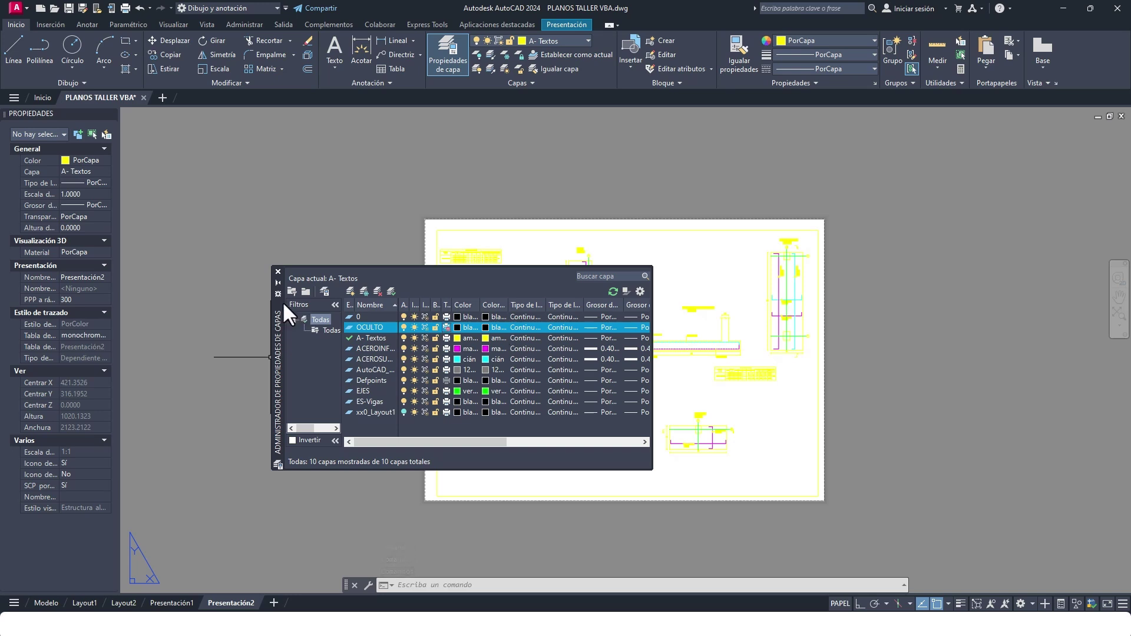
{"action": "left_click", "coordinate": [278, 272]}
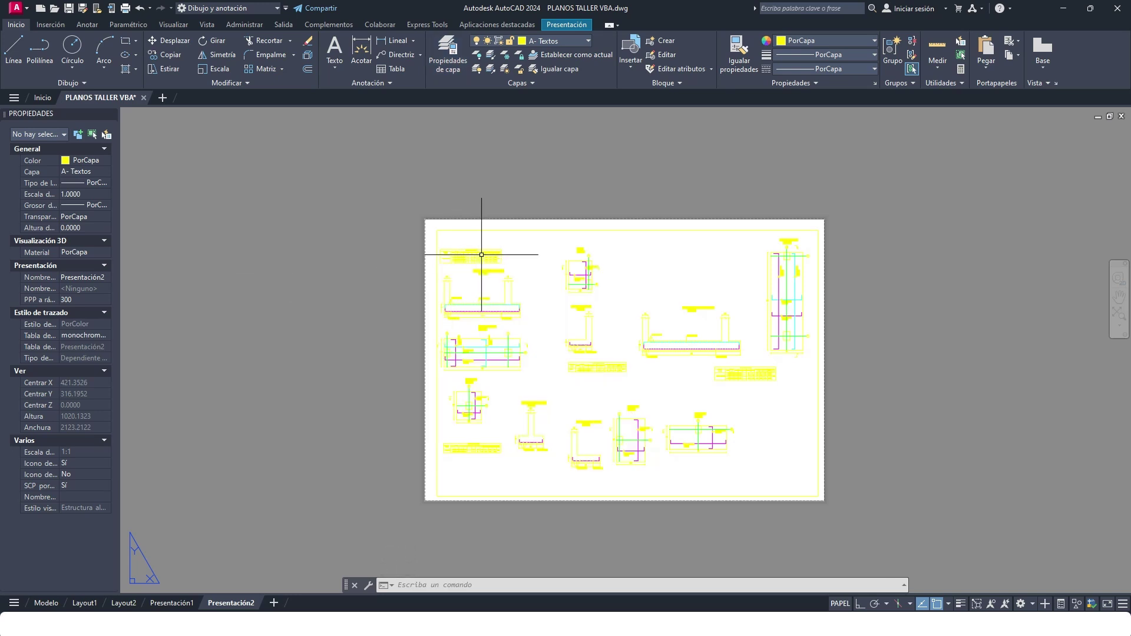
- Select the viewport frame on Presentación2, move it to the OCULTO layer, and clear the selection
{"action": "scroll", "coordinate": [456, 225], "scroll_direction": "up", "scroll_amount": 2}
{"action": "scroll", "coordinate": [456, 225], "scroll_direction": "up", "scroll_amount": 3}
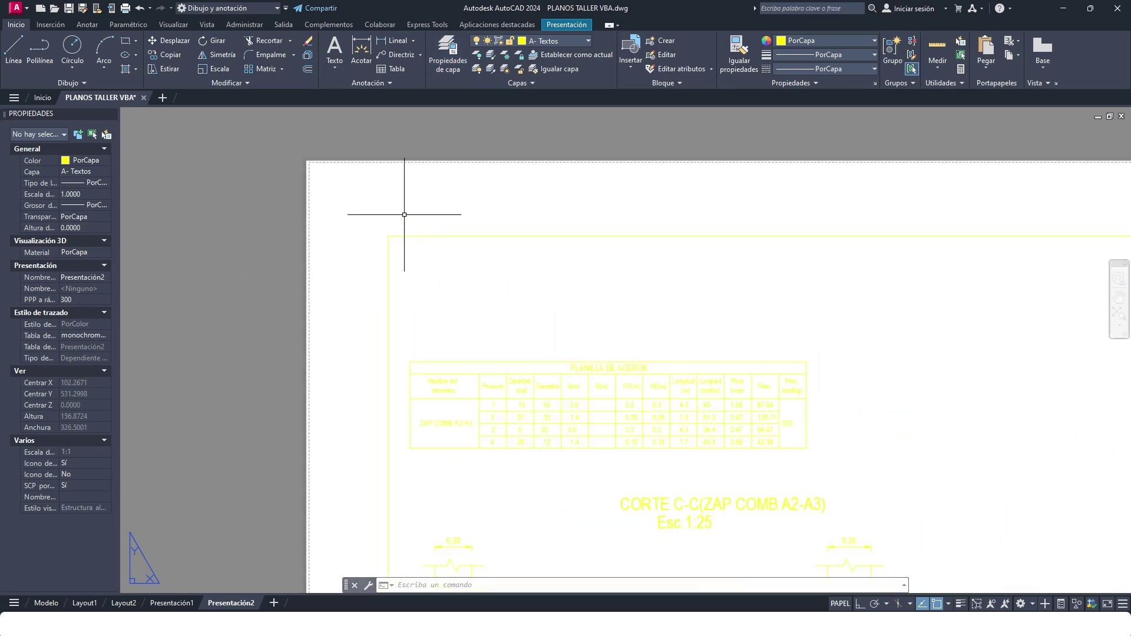
{"action": "left_click", "coordinate": [404, 213]}
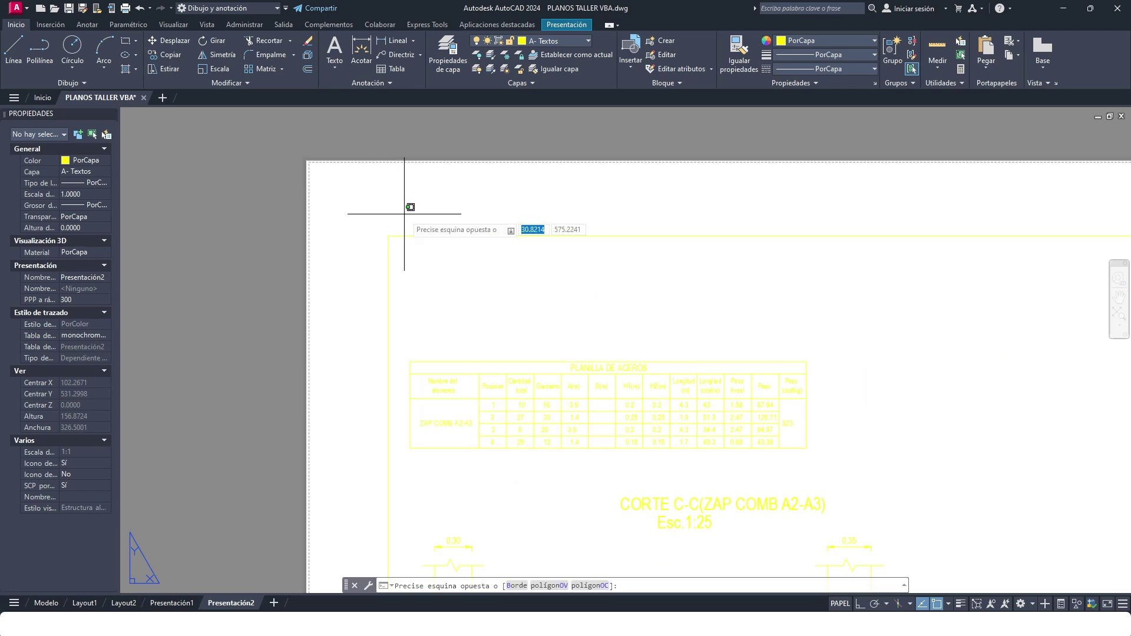
{"action": "left_click", "coordinate": [362, 251]}
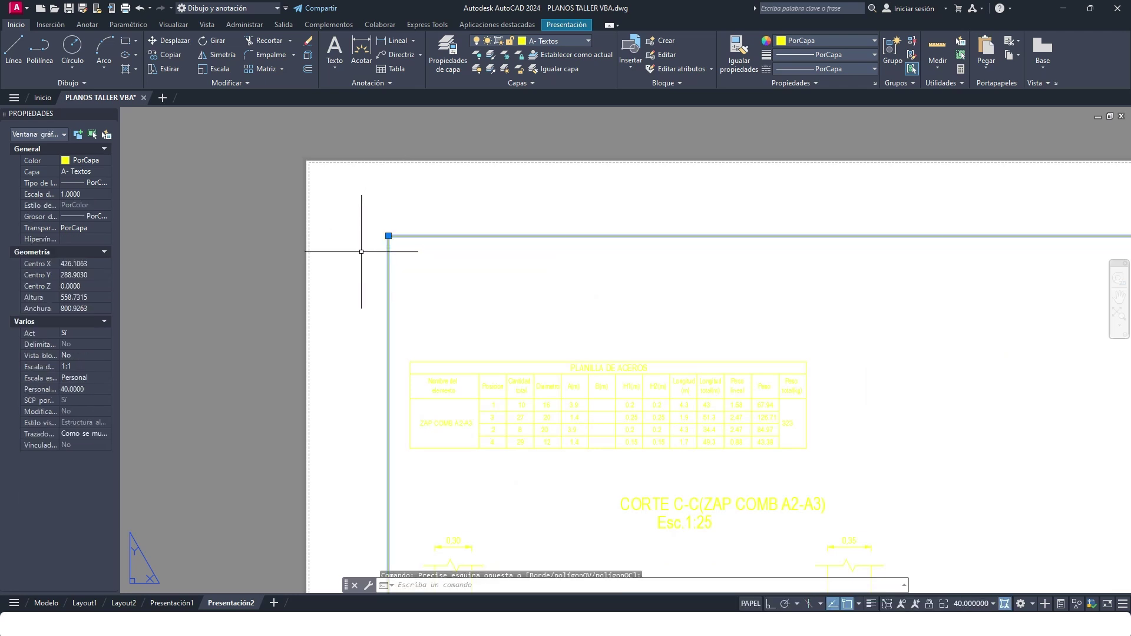
{"action": "left_click", "coordinate": [552, 40]}
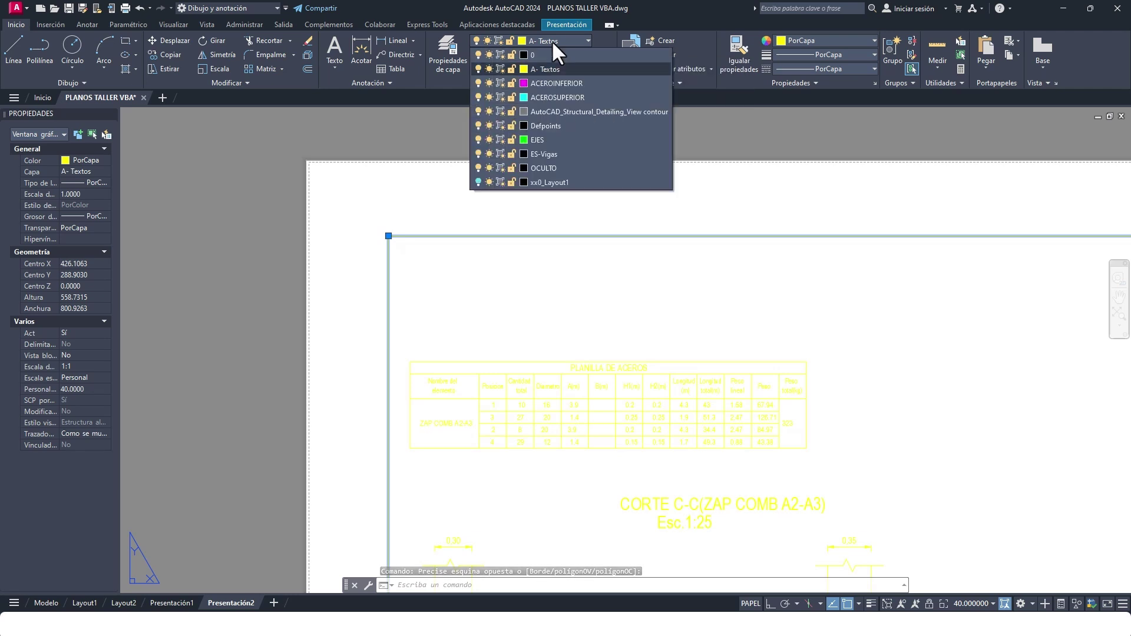
{"action": "left_click", "coordinate": [543, 168]}
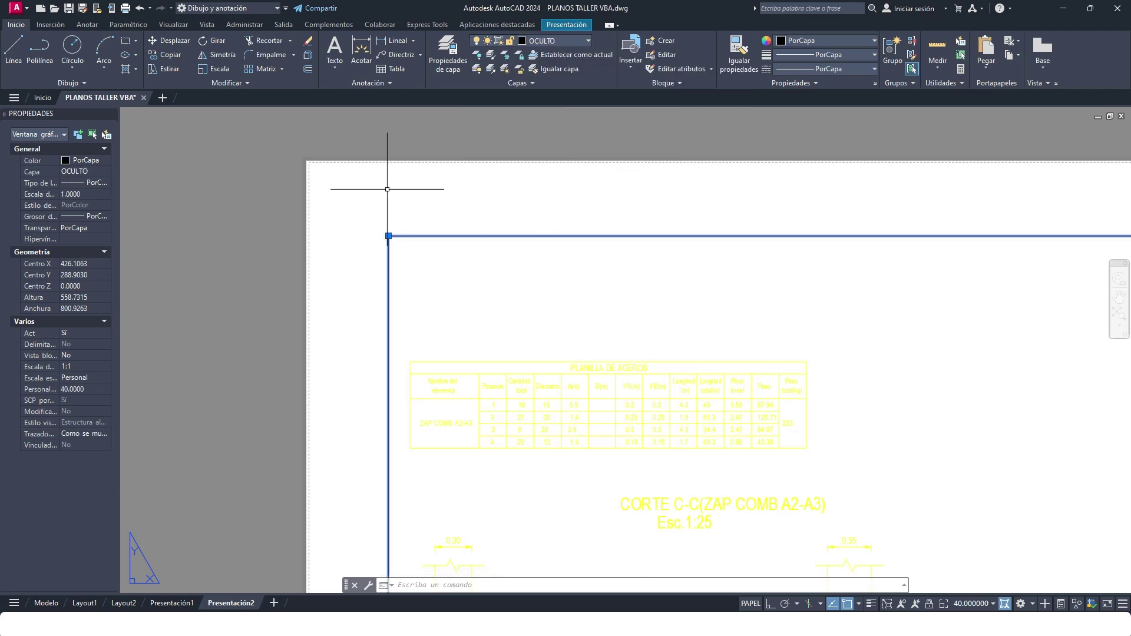
{"action": "left_click", "coordinate": [387, 190]}
{"action": "key", "text": "Escape"}
- Examine the viewport frame's layer assignment and how the frame fits on the sheet
{"action": "scroll", "coordinate": [387, 189], "scroll_direction": "down", "scroll_amount": 4}
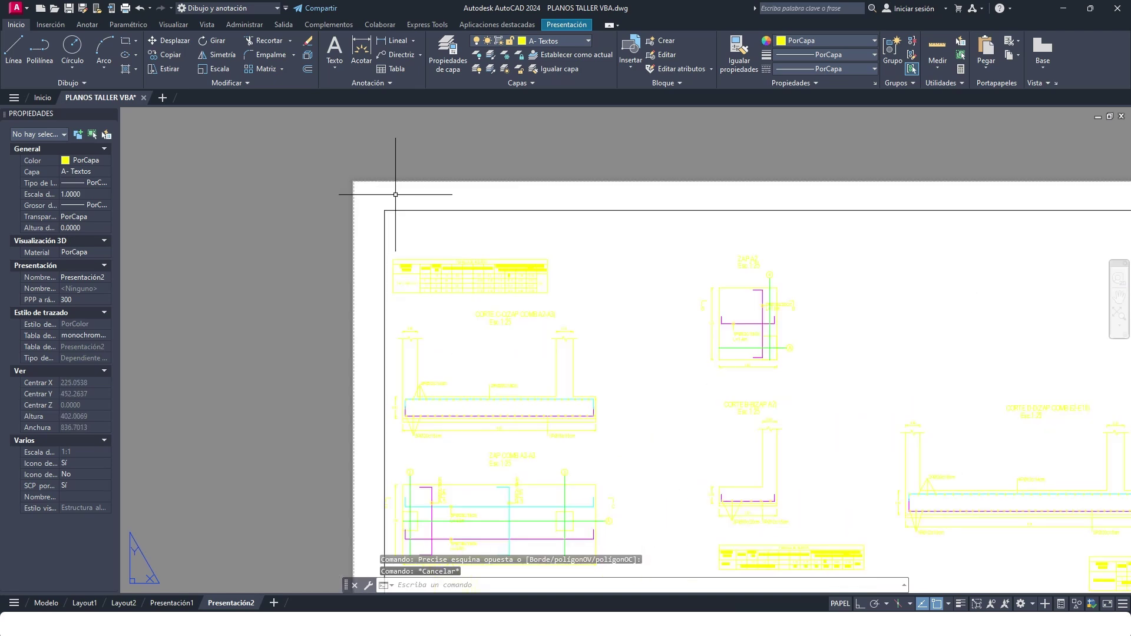
{"action": "left_click", "coordinate": [393, 201]}
{"action": "left_click", "coordinate": [378, 214]}
{"action": "scroll", "coordinate": [357, 190], "scroll_direction": "down", "scroll_amount": 3}
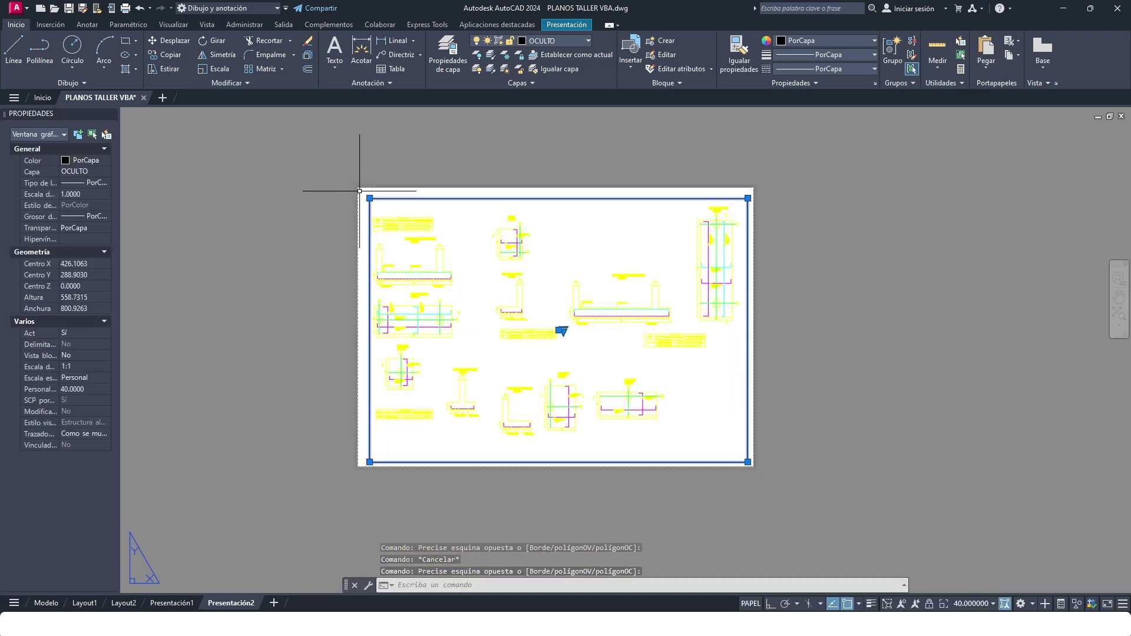
{"action": "scroll", "coordinate": [378, 190], "scroll_direction": "up", "scroll_amount": 2}
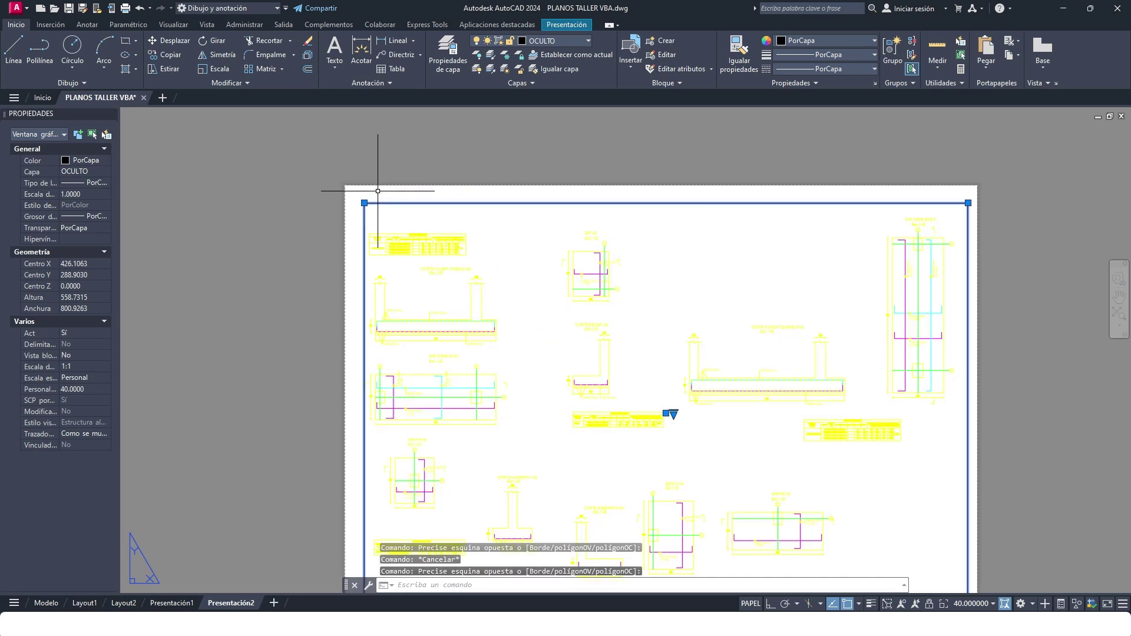
{"action": "scroll", "coordinate": [377, 191], "scroll_direction": "up", "scroll_amount": 2}
{"action": "key", "text": "Escape"}
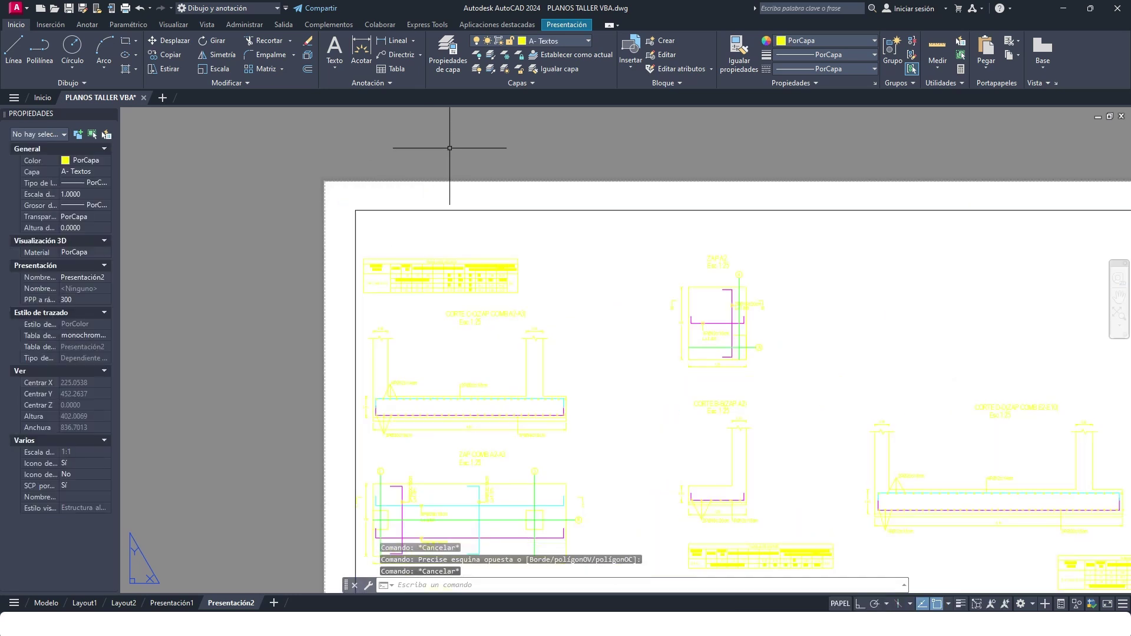
{"action": "left_click", "coordinate": [371, 196]}
{"action": "key", "text": "Escape"}
{"action": "left_click", "coordinate": [376, 196]}
{"action": "left_click", "coordinate": [339, 219]}
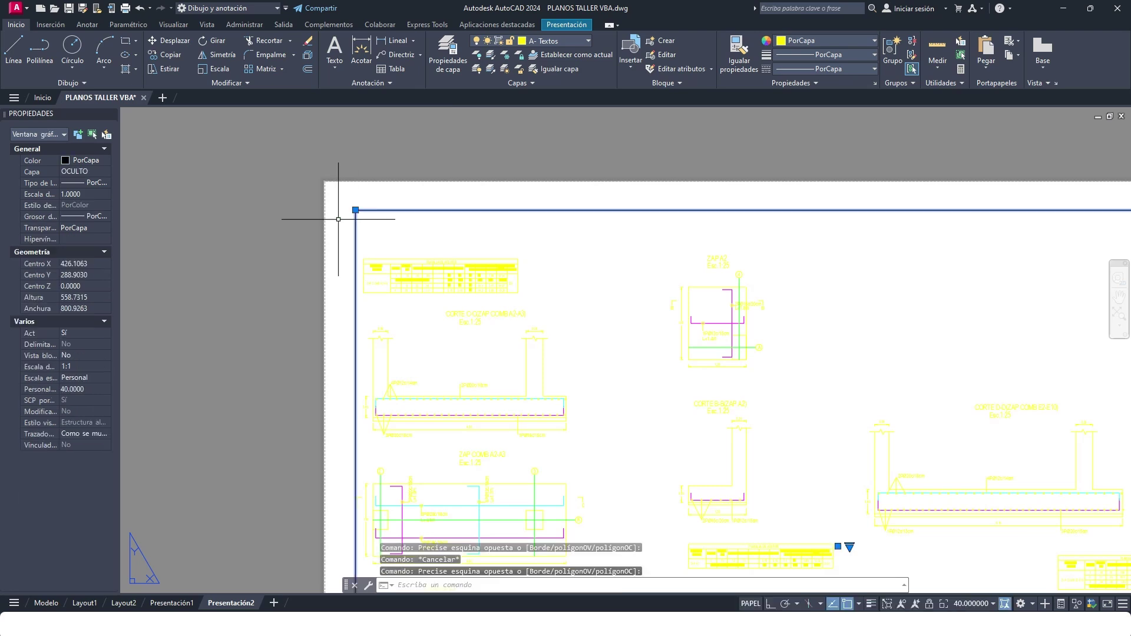
{"action": "scroll", "coordinate": [337, 200], "scroll_direction": "down", "scroll_amount": 4}
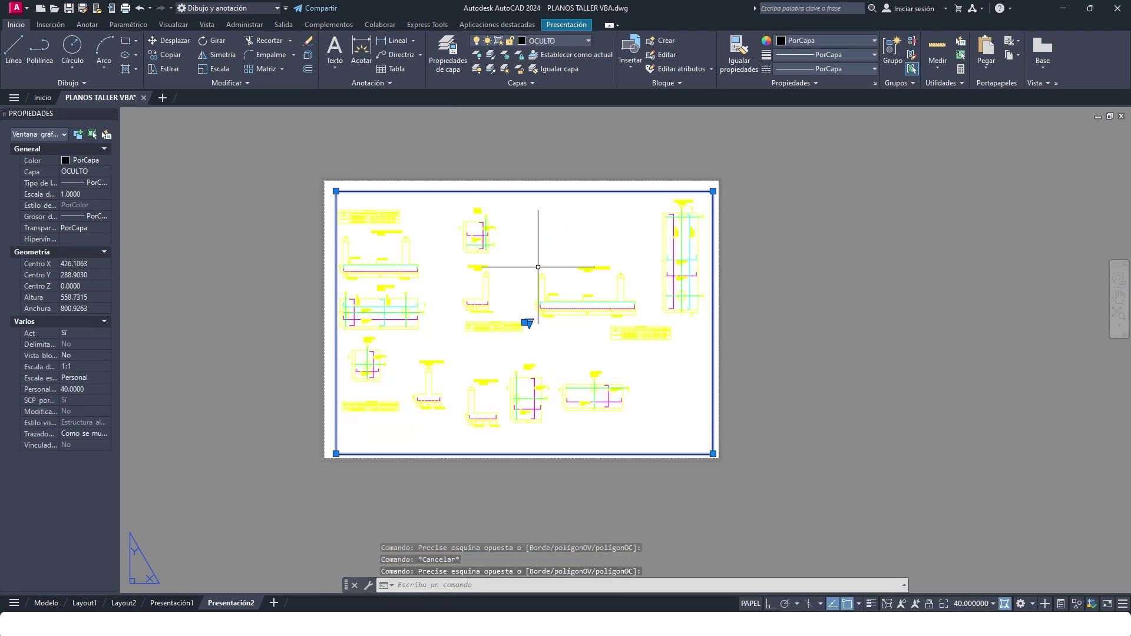
{"action": "key", "text": "Escape"}
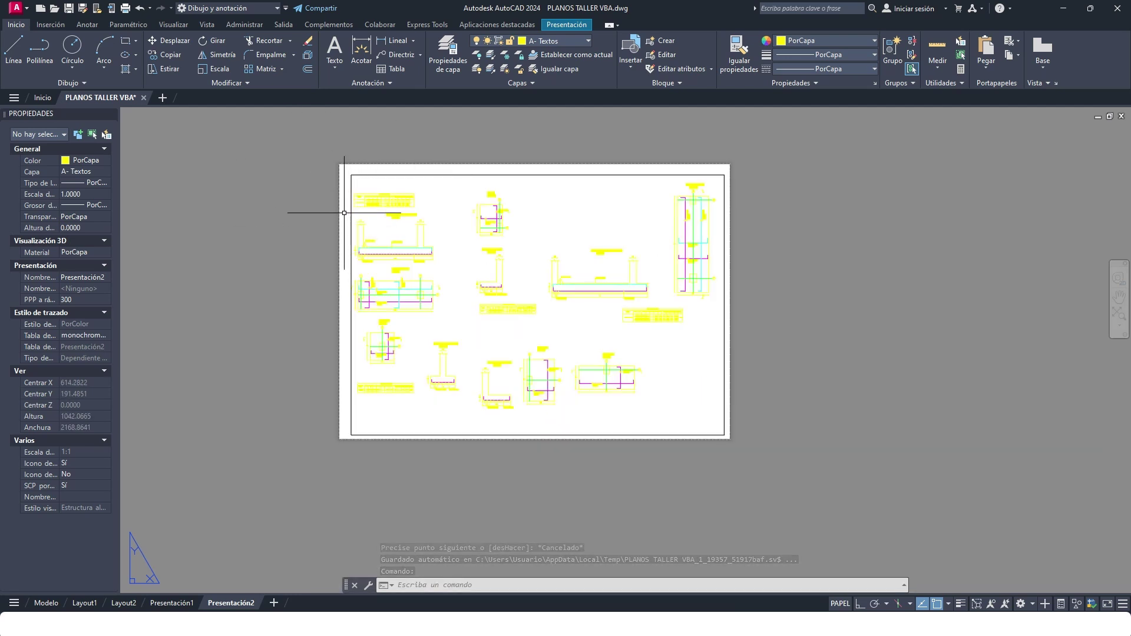
- Draw a rectangle as the sheet border just inside the printable-area limits, from the upper-left corner to the lower-right corner
{"action": "left_click", "coordinate": [123, 40]}
{"action": "scroll", "coordinate": [354, 158], "scroll_direction": "up", "scroll_amount": 8}
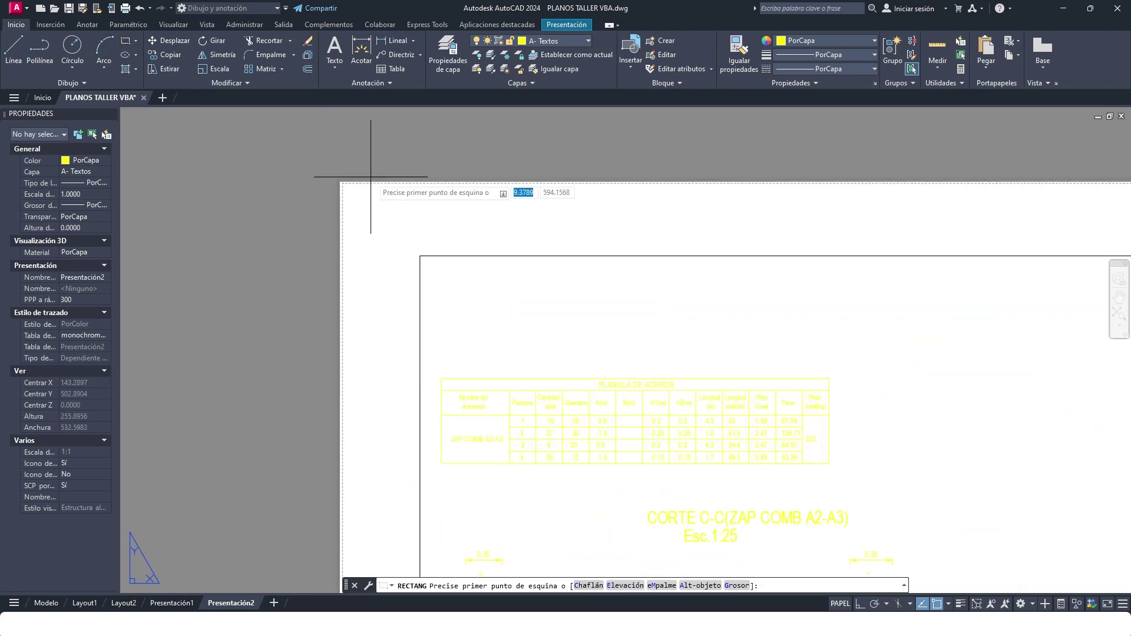
{"action": "left_click", "coordinate": [328, 193]}
{"action": "scroll", "coordinate": [344, 150], "scroll_direction": "down", "scroll_amount": 8}
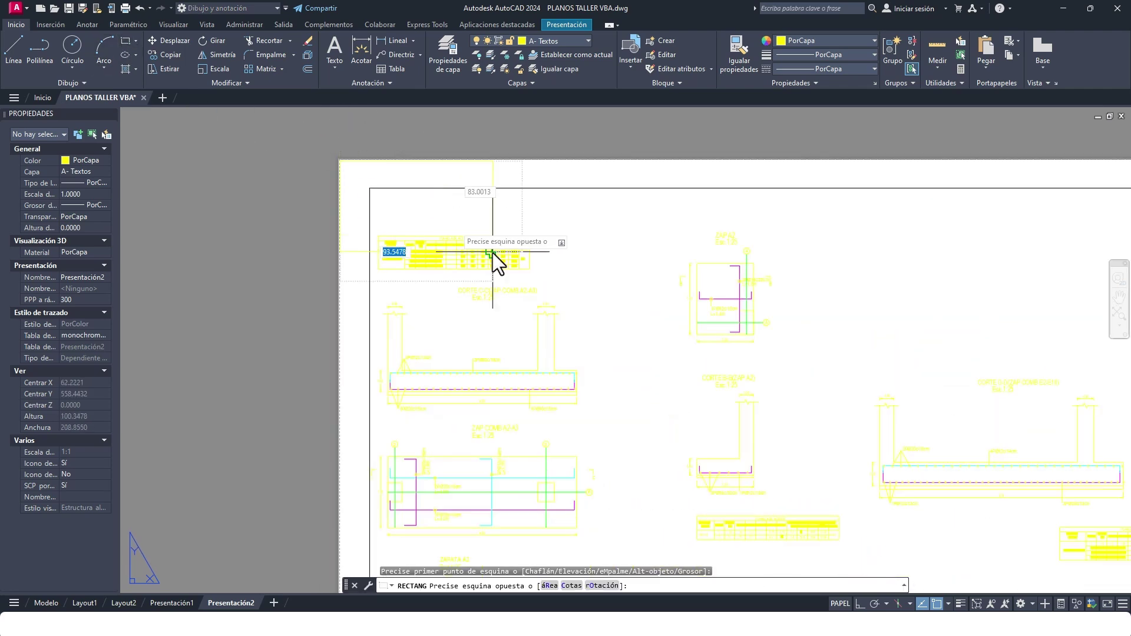
{"action": "scroll", "coordinate": [922, 518], "scroll_direction": "up", "scroll_amount": 8}
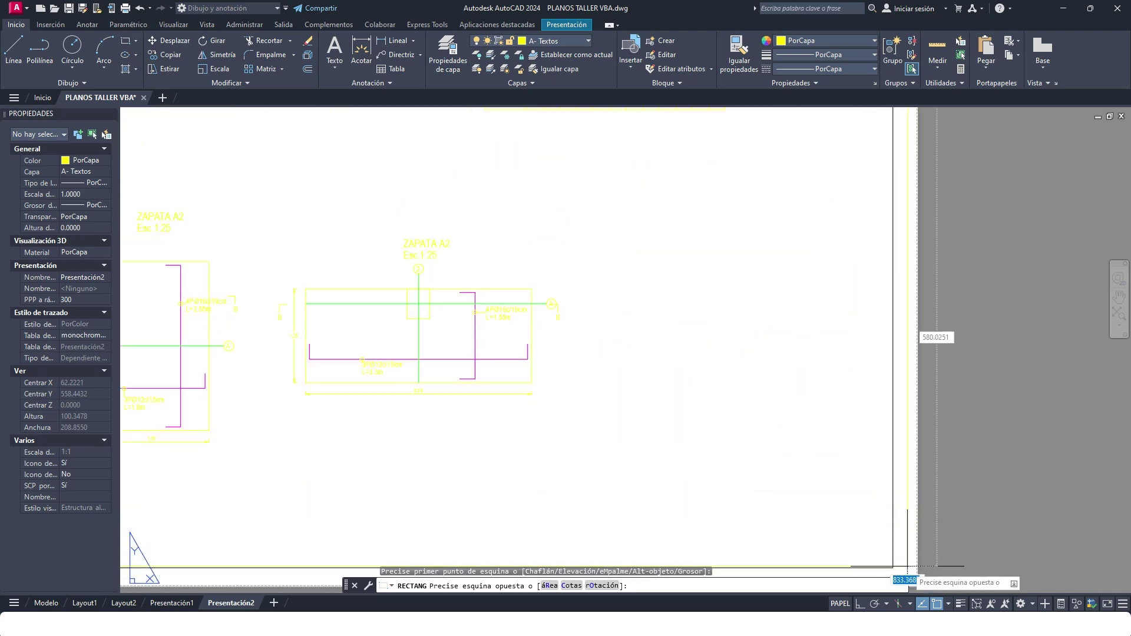
{"action": "scroll", "coordinate": [884, 489], "scroll_direction": "up", "scroll_amount": 5}
{"action": "left_click", "coordinate": [879, 479]}
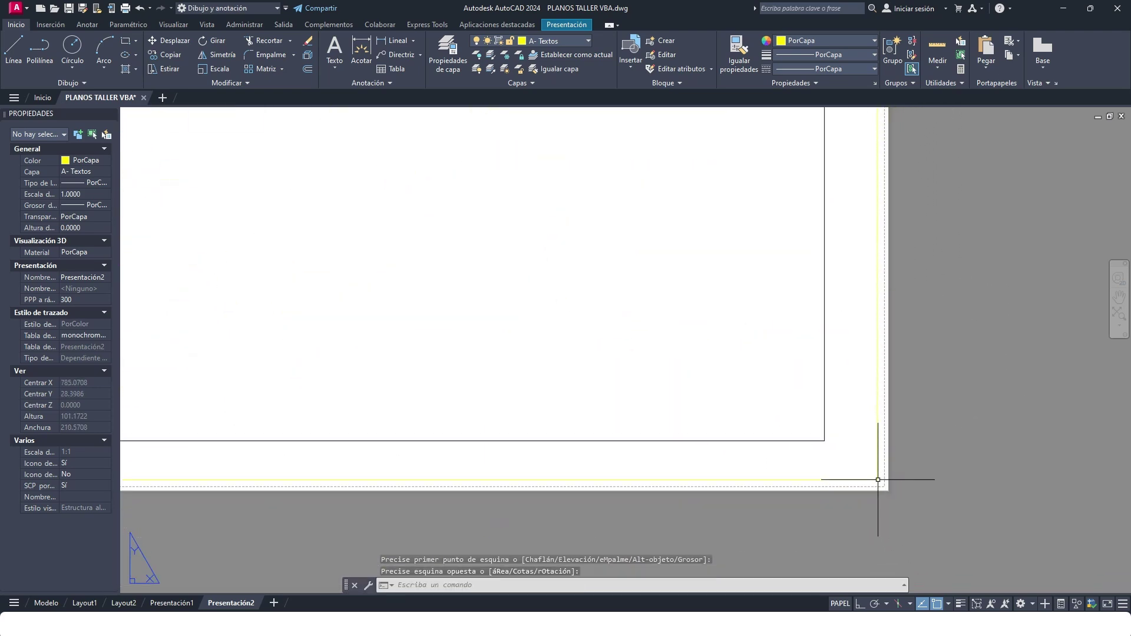
{"action": "scroll", "coordinate": [758, 480], "scroll_direction": "down", "scroll_amount": 10}
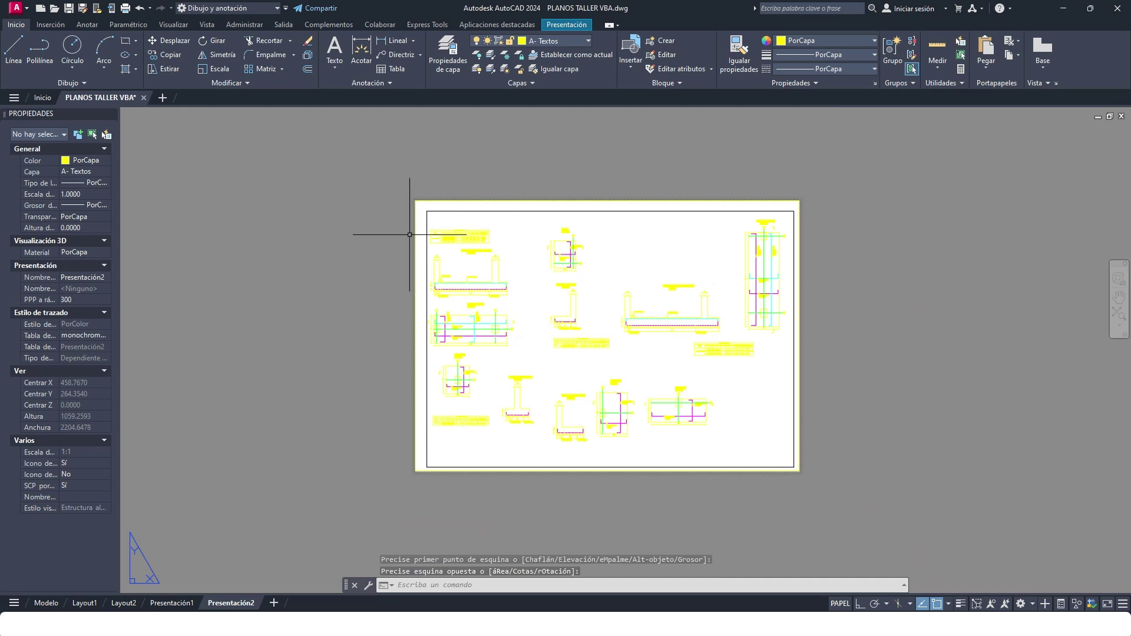
{"action": "scroll", "coordinate": [596, 308], "scroll_direction": "up", "scroll_amount": 2}
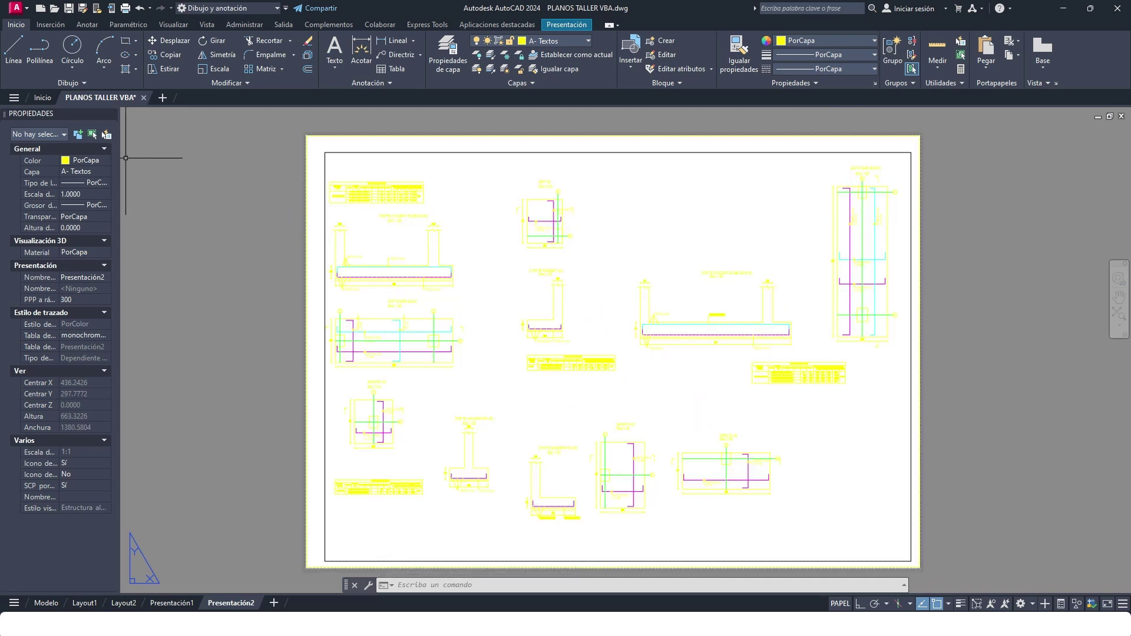
- Export the current layout as a PDF named PLANOS in the videos folder
{"action": "left_click", "coordinate": [17, 9]}
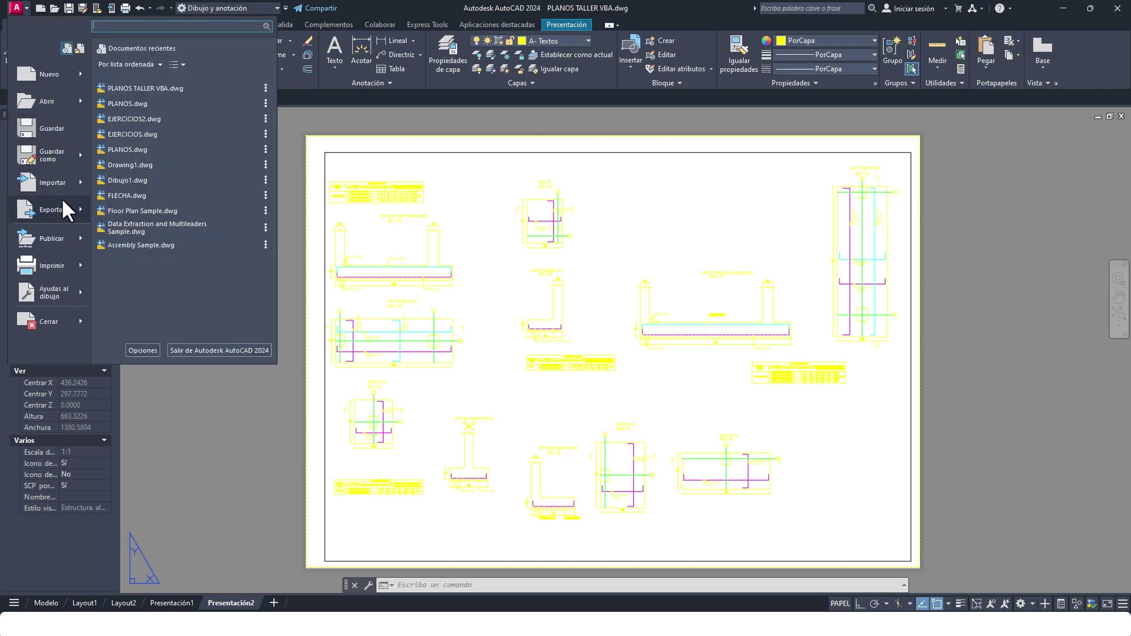
{"action": "mouse_move", "coordinate": [64, 203]}
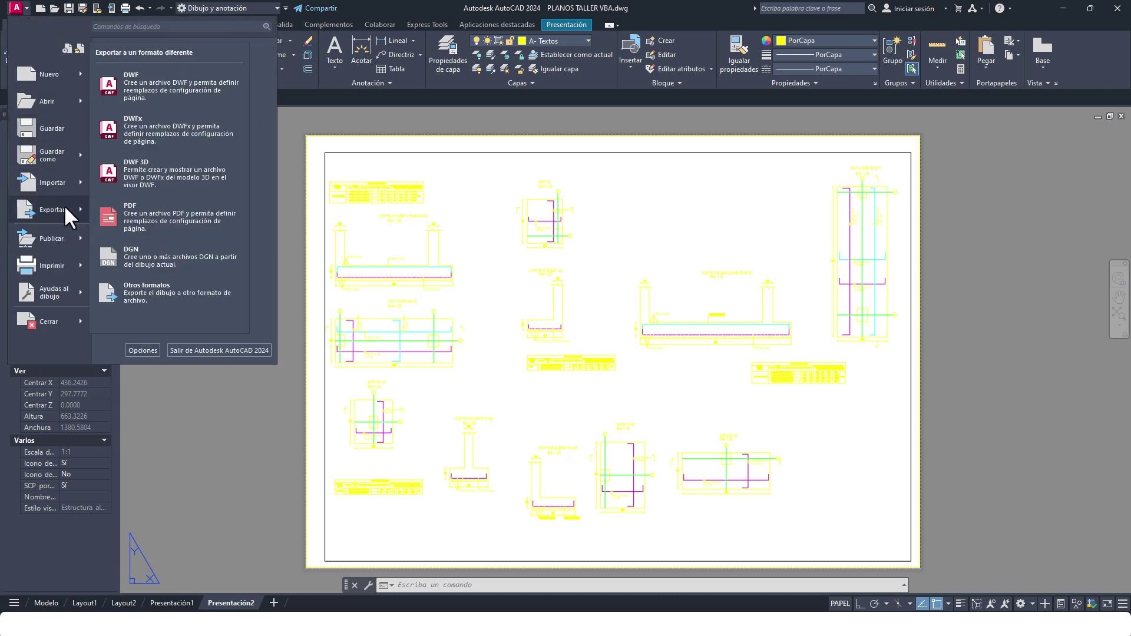
{"action": "left_click", "coordinate": [180, 217]}
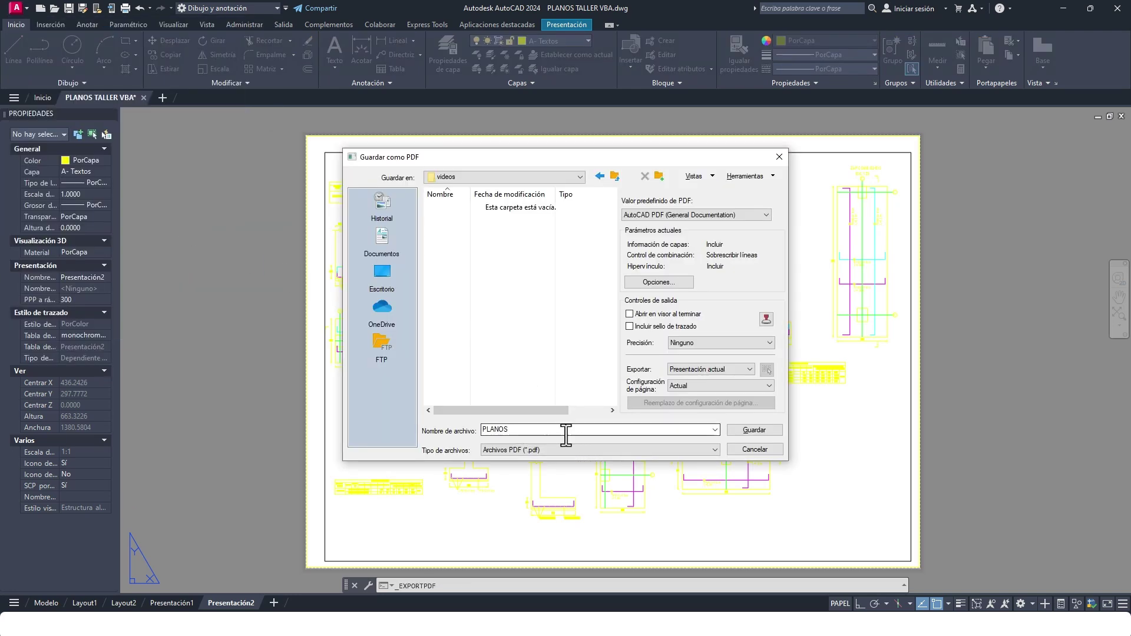
{"action": "left_click", "coordinate": [510, 429]}
{"action": "left_click", "coordinate": [743, 431]}
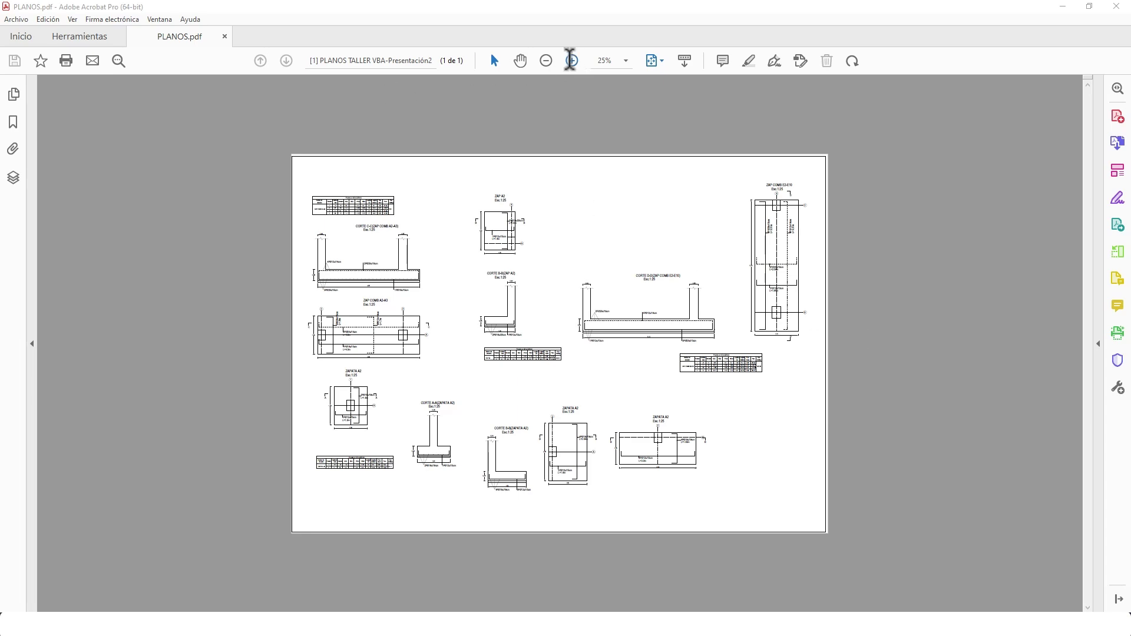
- In Adobe Acrobat, examine the footings' plans, sections and steel schedules in PLANOS.pdf at 100% magnification
{"action": "left_click", "coordinate": [571, 60]}
{"action": "left_click", "coordinate": [571, 60]}
{"action": "left_click", "coordinate": [572, 60]}
{"action": "left_click", "coordinate": [572, 60]}
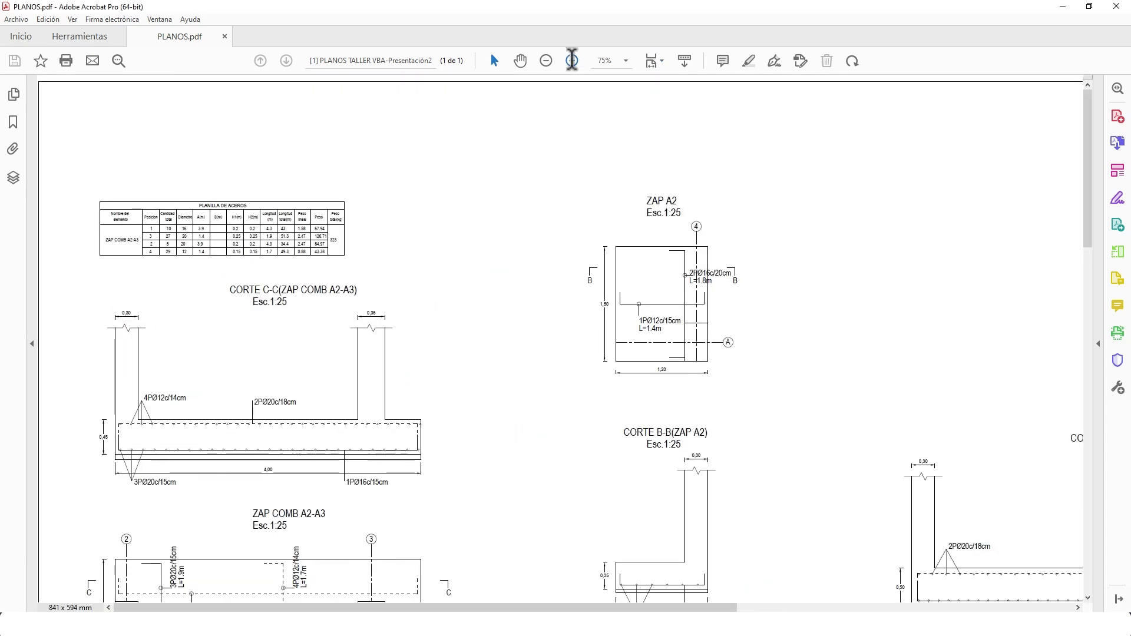
{"action": "left_click", "coordinate": [571, 60]}
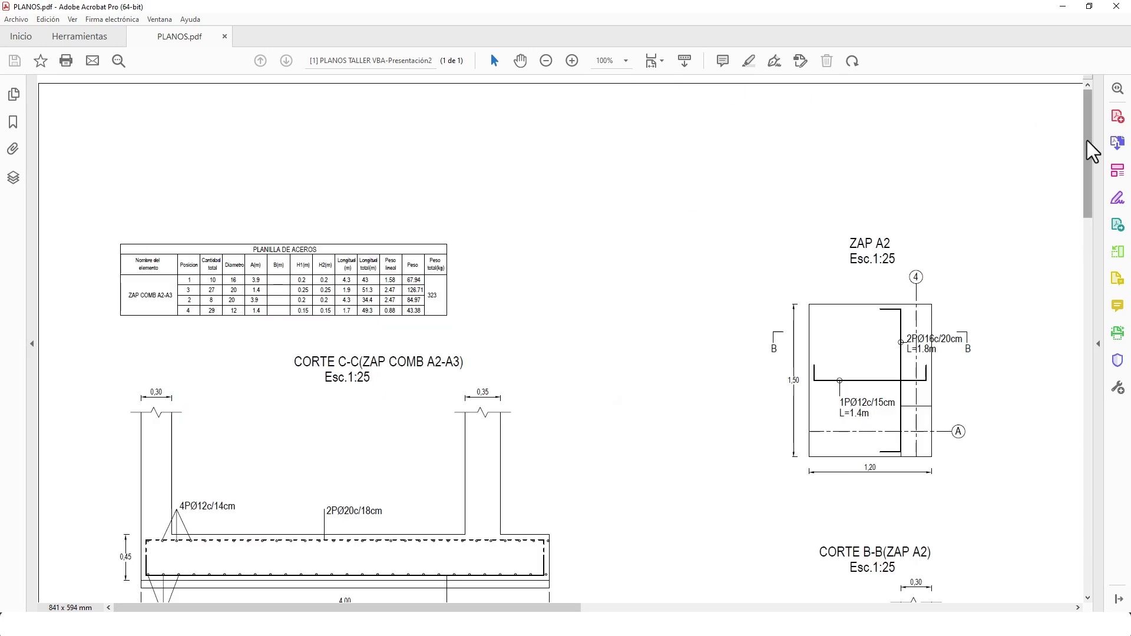
{"action": "left_click_drag", "start_coordinate": [1087, 140], "coordinate": [1072, 331]}
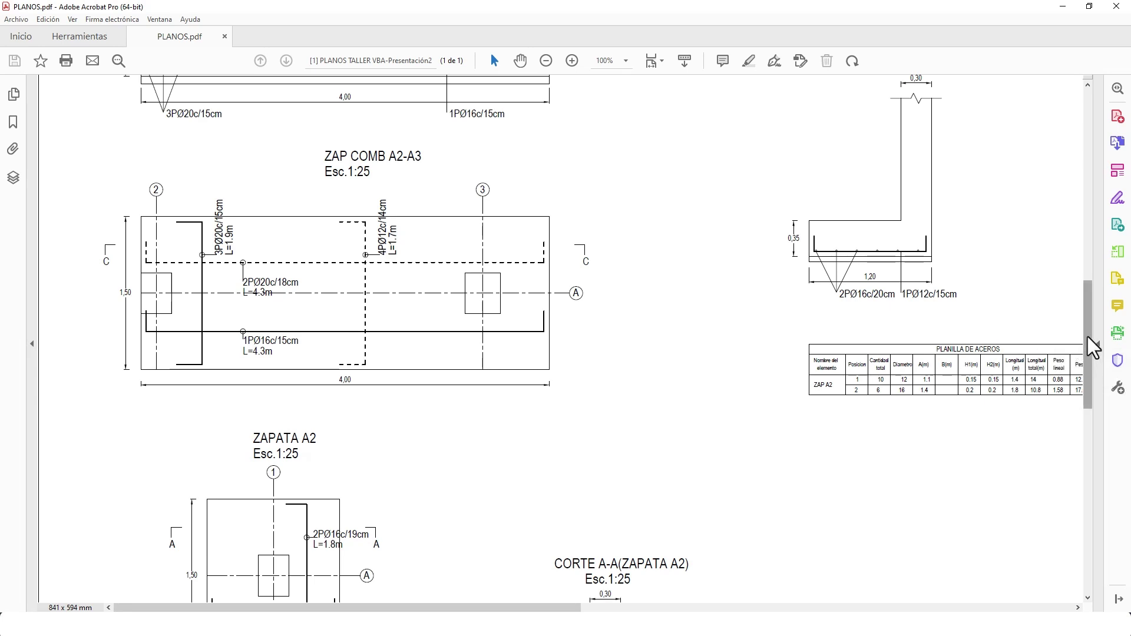
{"action": "left_click_drag", "start_coordinate": [1088, 337], "coordinate": [1070, 490]}
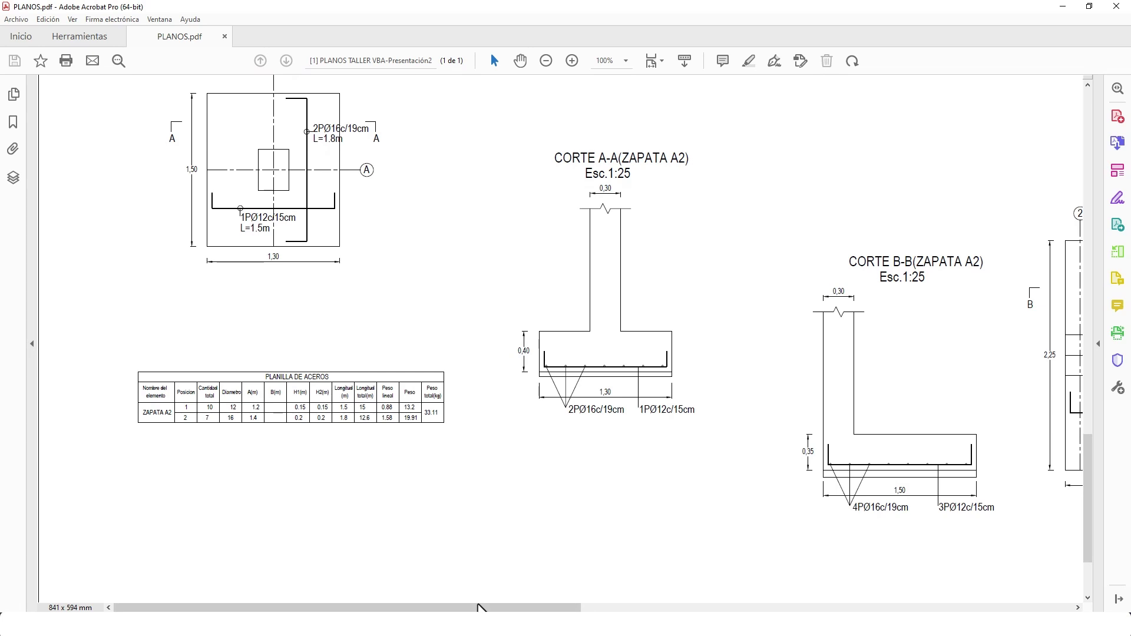
{"action": "left_click_drag", "start_coordinate": [481, 608], "coordinate": [814, 608]}
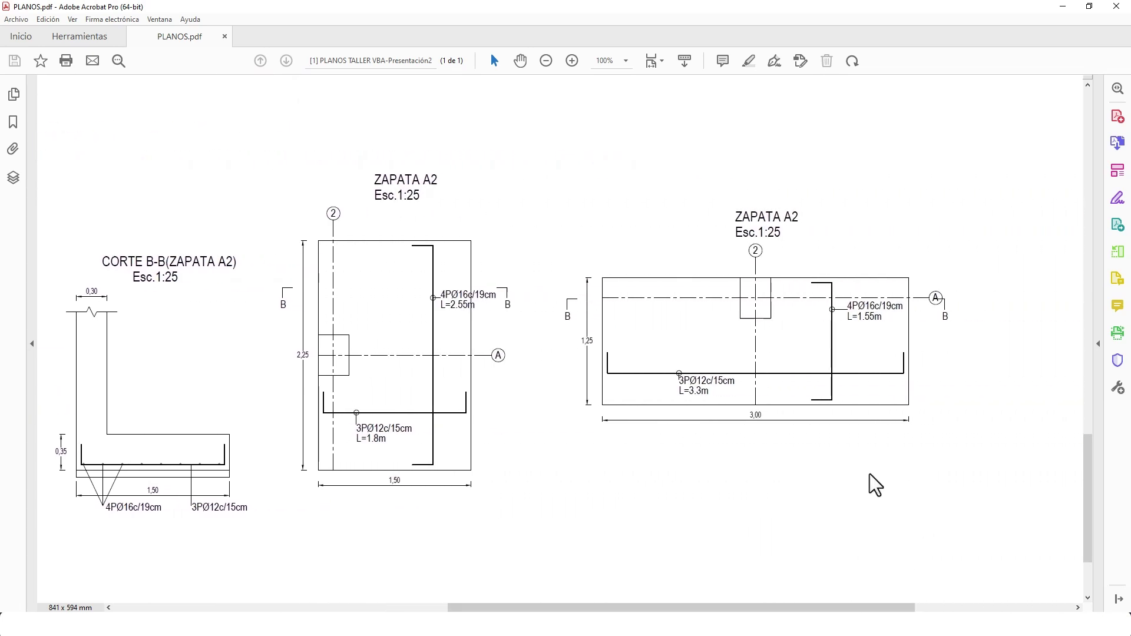